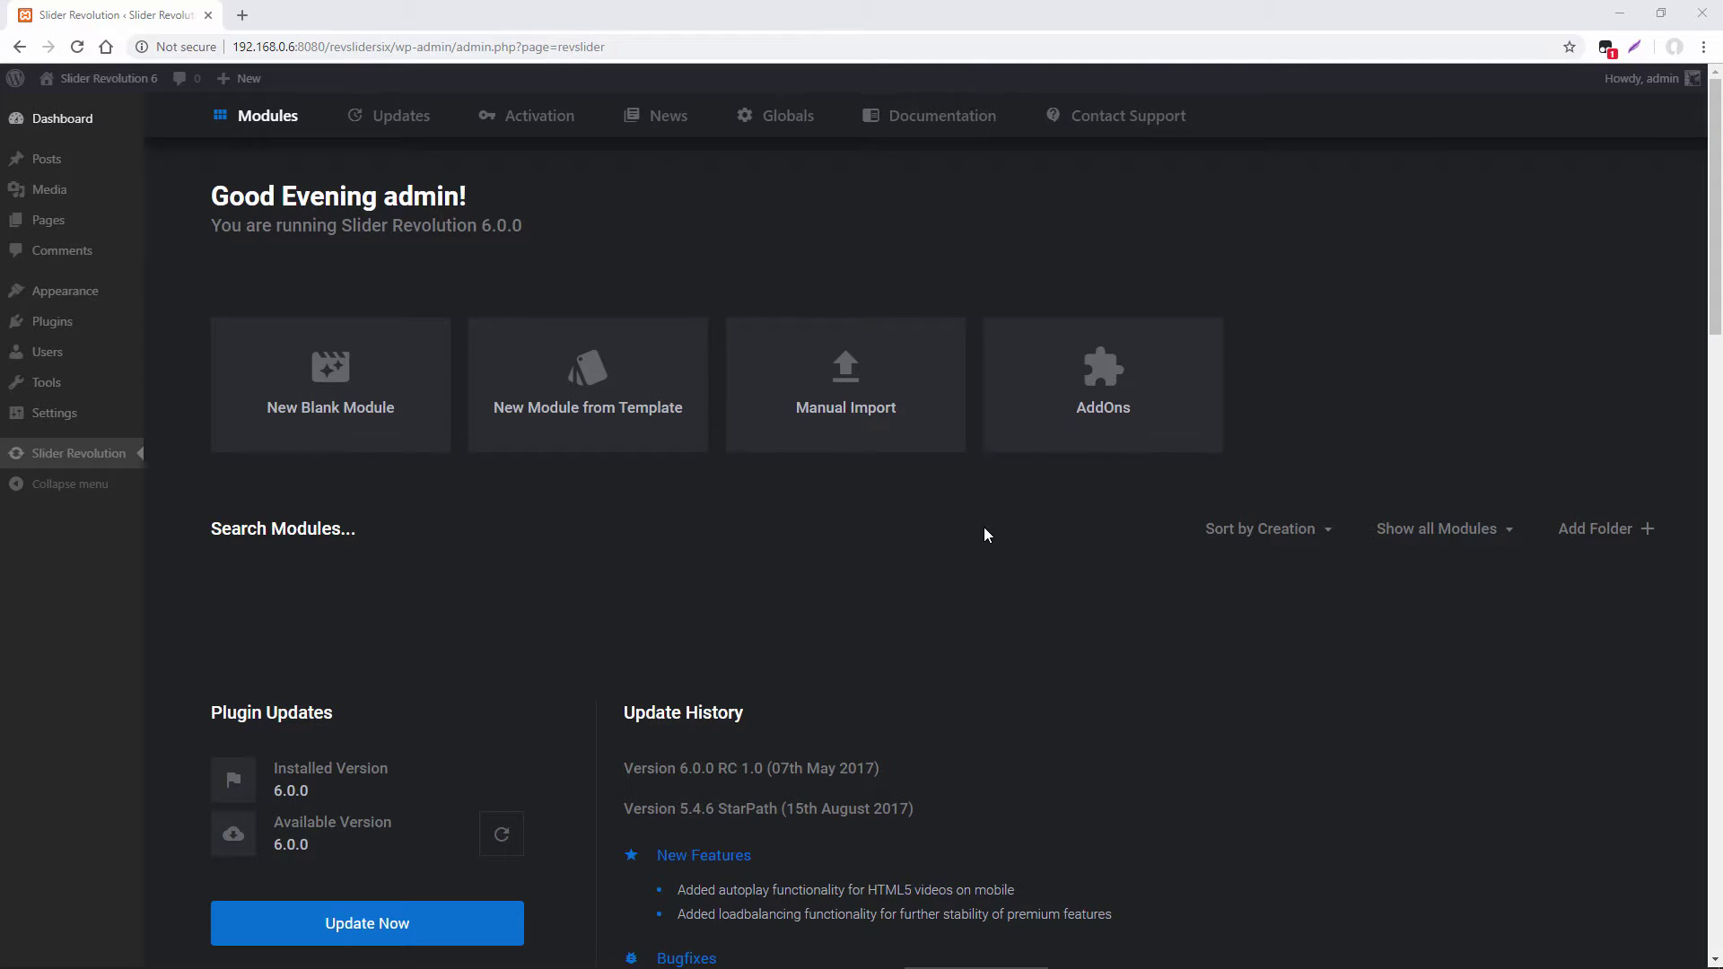
Review the default content widths for each device in the global settings, then close them without saving
{"action": "left_click", "coordinate": [793, 117]}
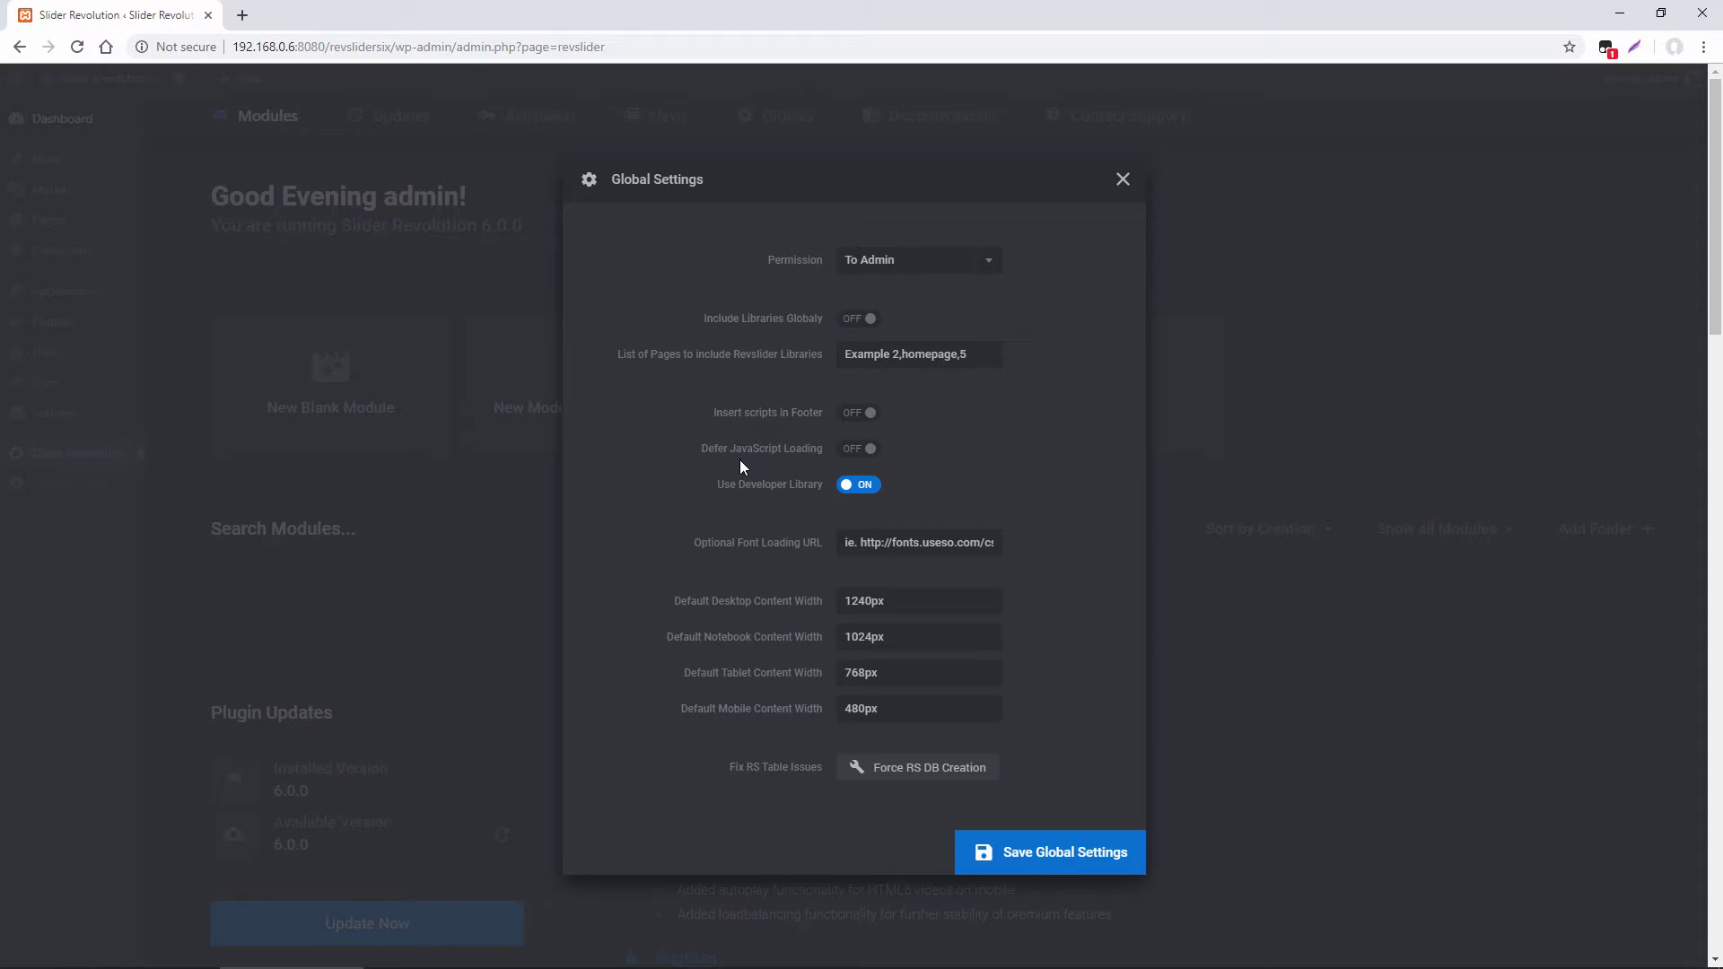
{"action": "left_click", "coordinate": [853, 638]}
{"action": "left_click", "coordinate": [1122, 179]}
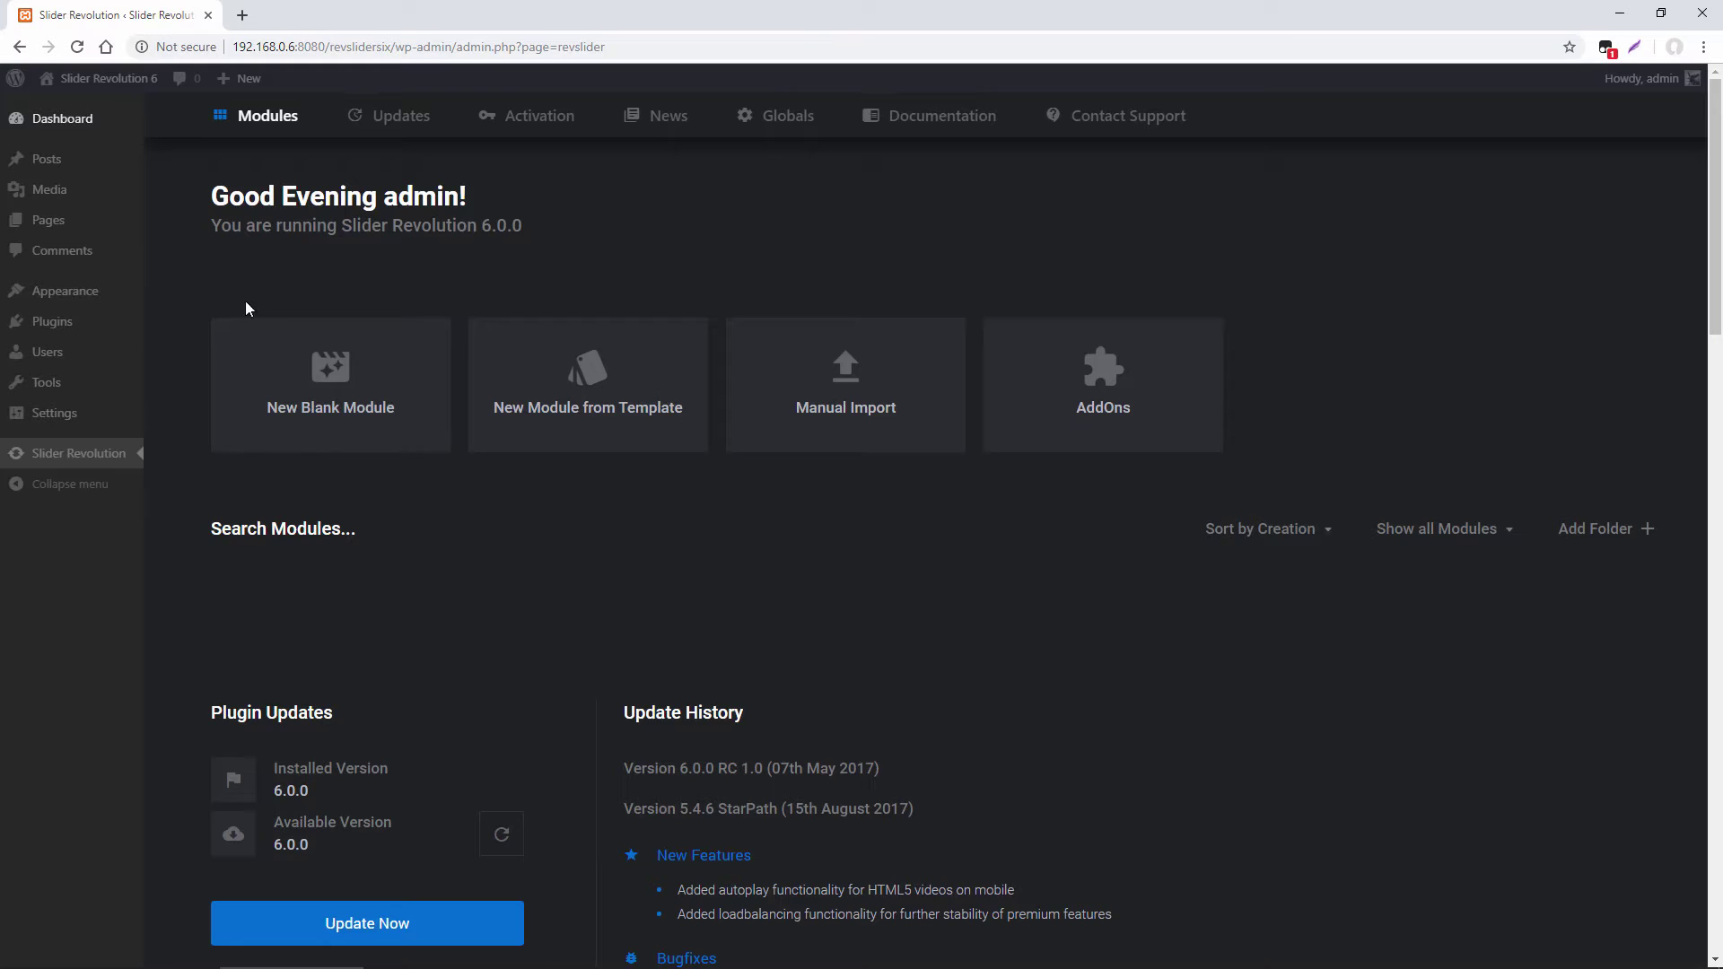
Create a new blank module and enable its Notebook, Tablet and Mobile device variants
{"action": "left_click", "coordinate": [332, 400]}
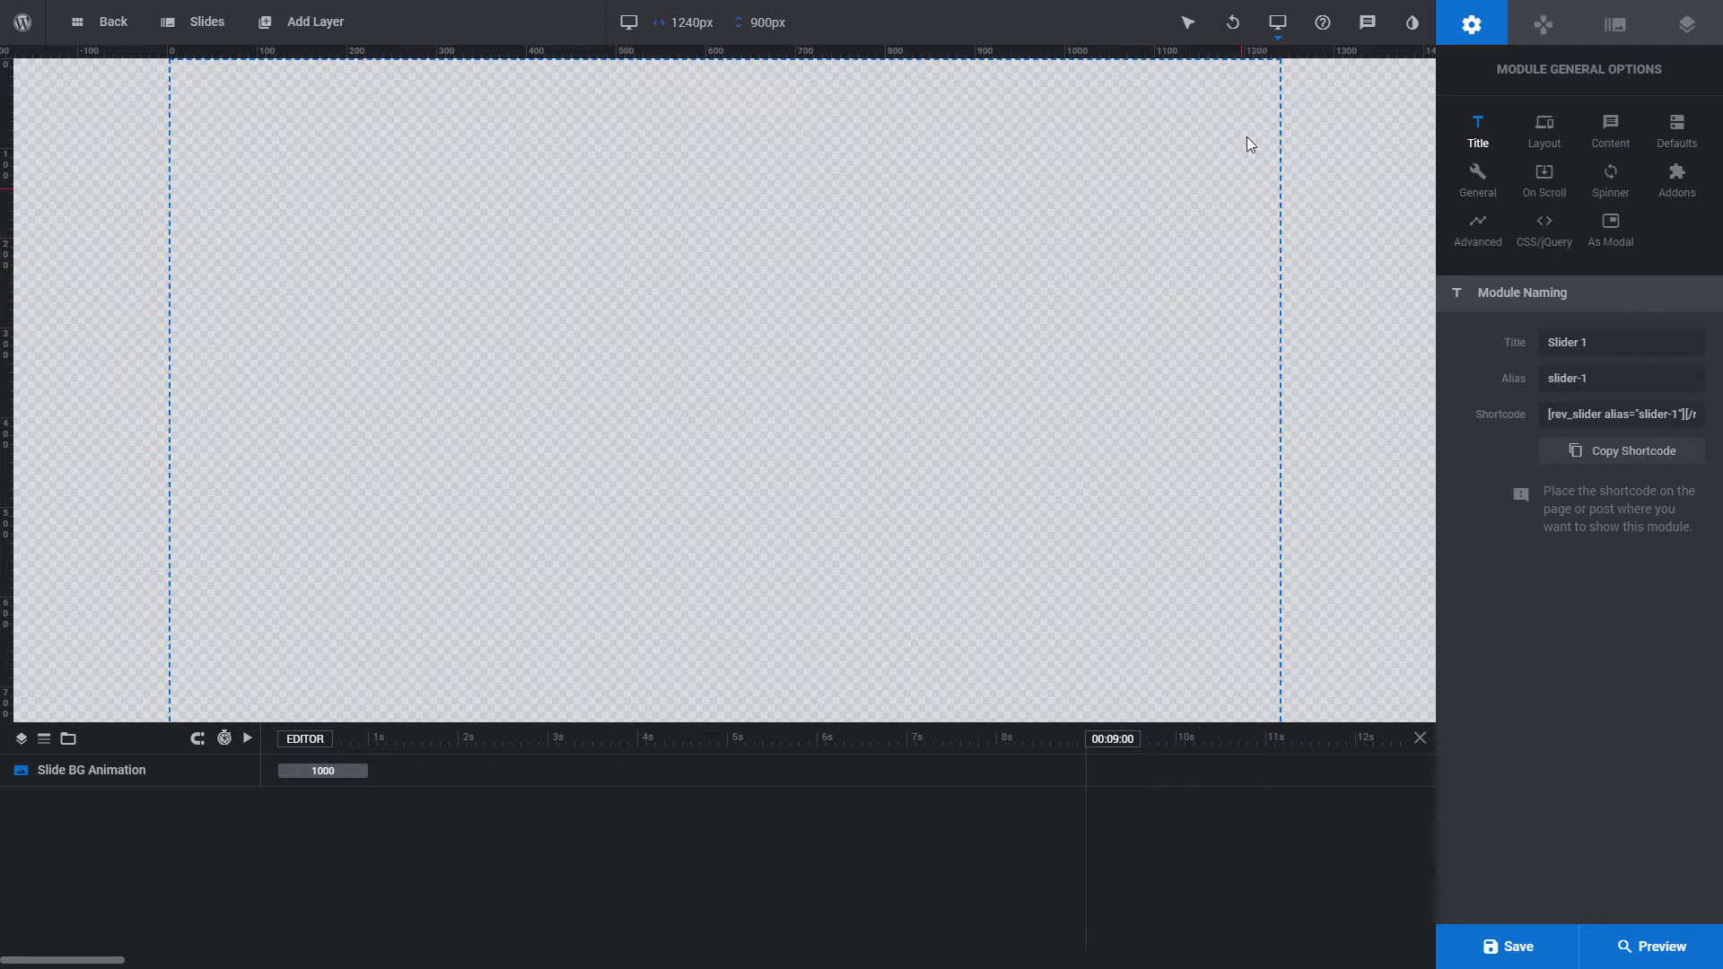
{"action": "left_click", "coordinate": [1278, 21]}
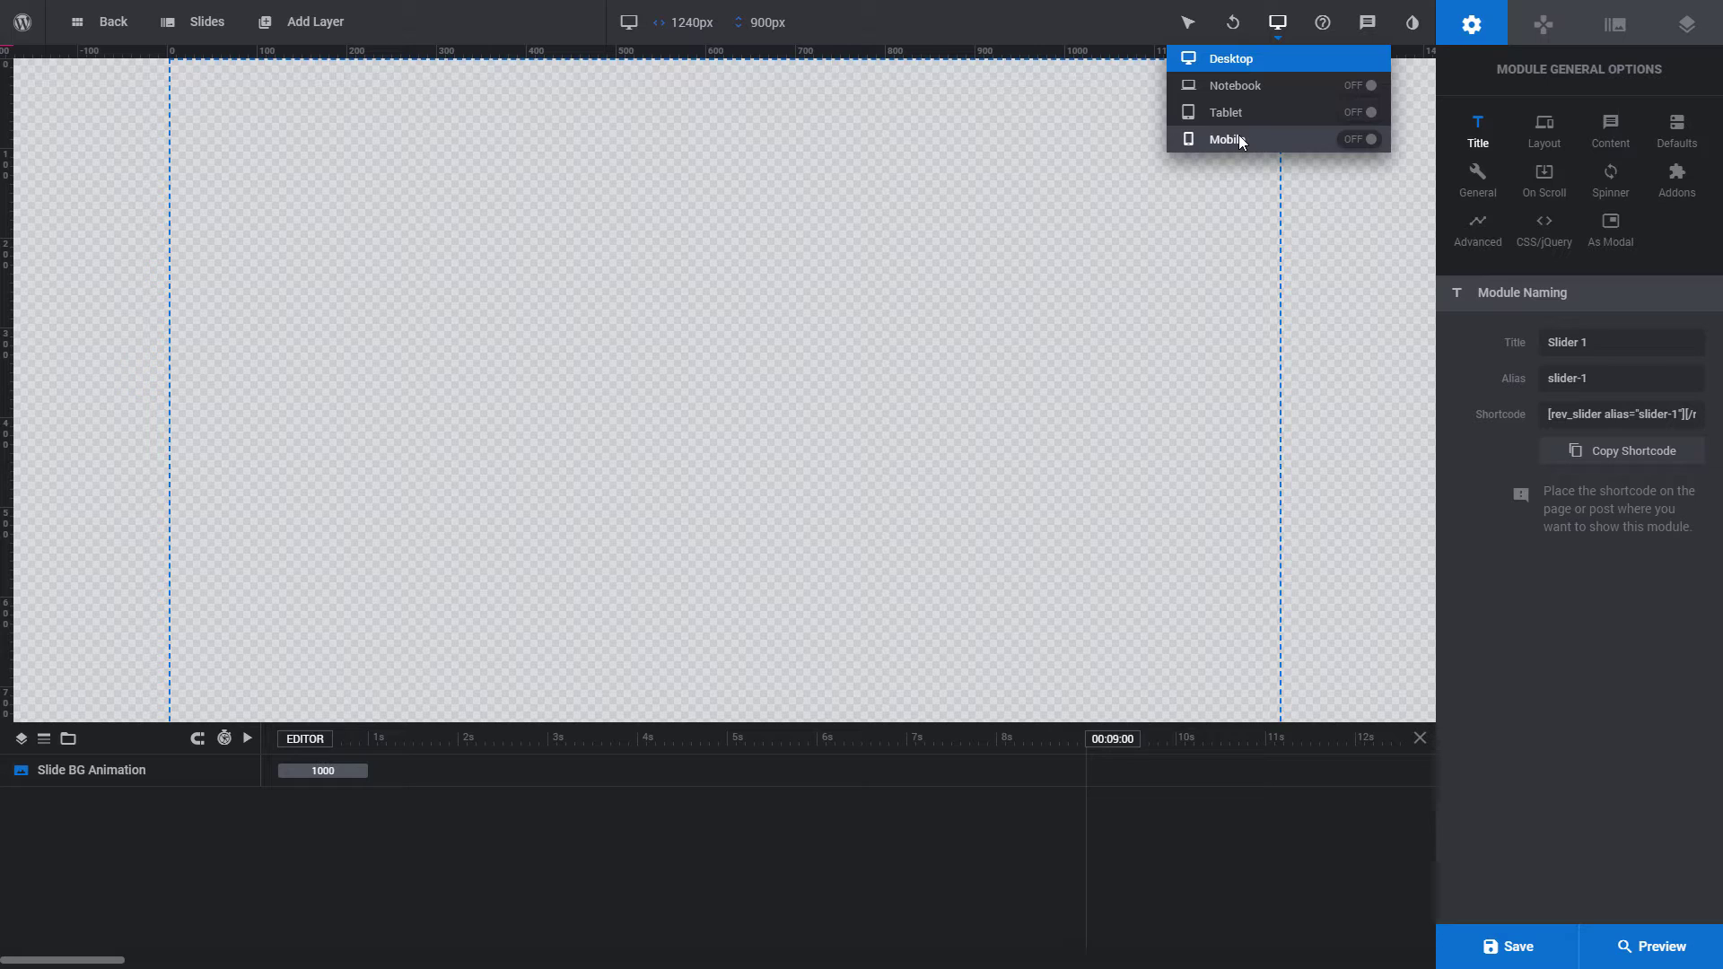
{"action": "left_click", "coordinate": [1355, 90]}
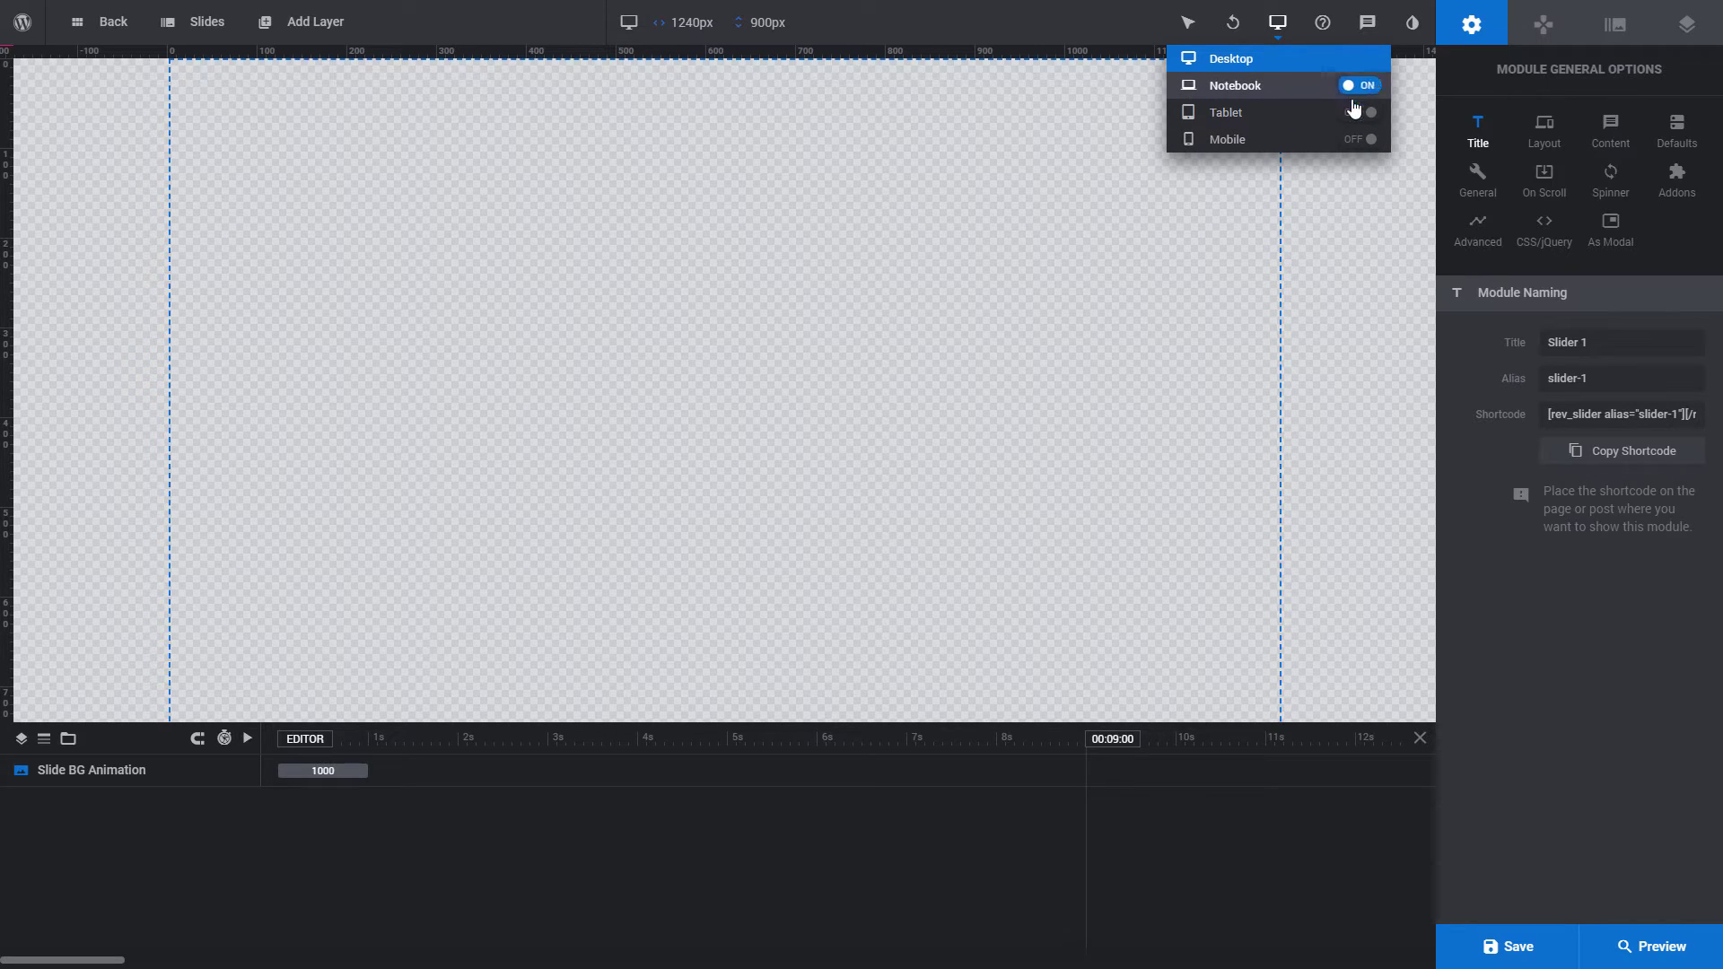
{"action": "left_click", "coordinate": [1355, 112]}
{"action": "left_click", "coordinate": [1353, 140]}
Look at the module canvas in the Notebook, Tablet and Mobile views in turn
{"action": "left_click", "coordinate": [1253, 90]}
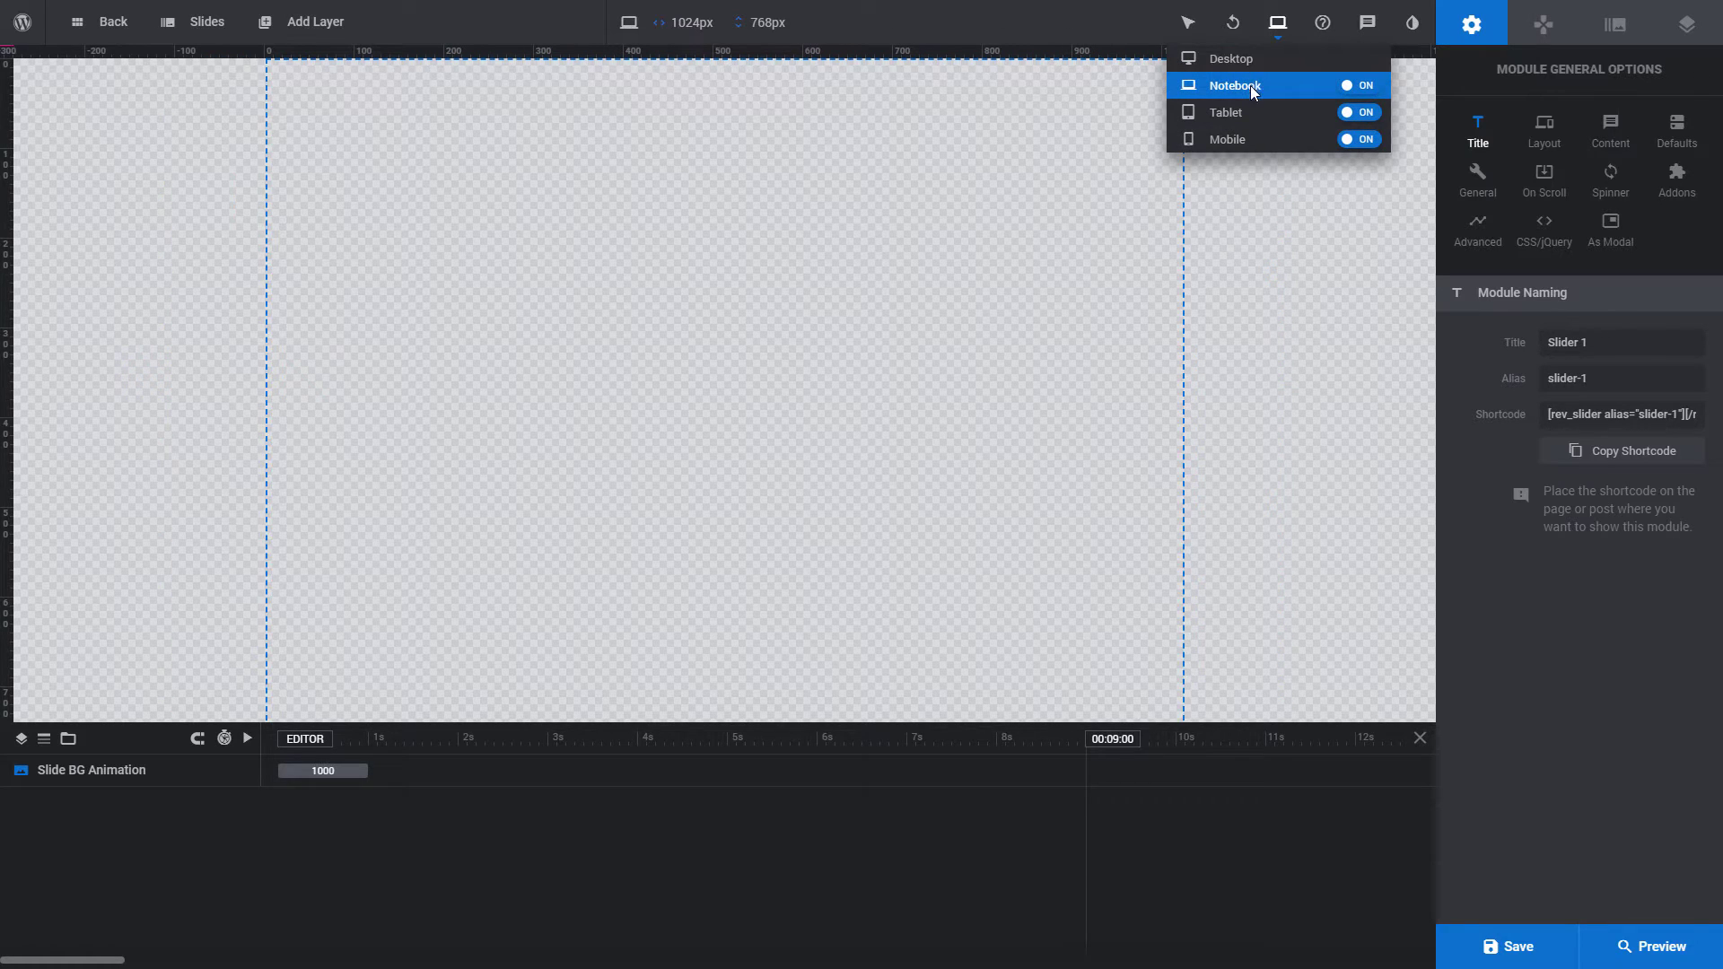
{"action": "left_click", "coordinate": [1247, 111]}
{"action": "left_click", "coordinate": [1247, 139]}
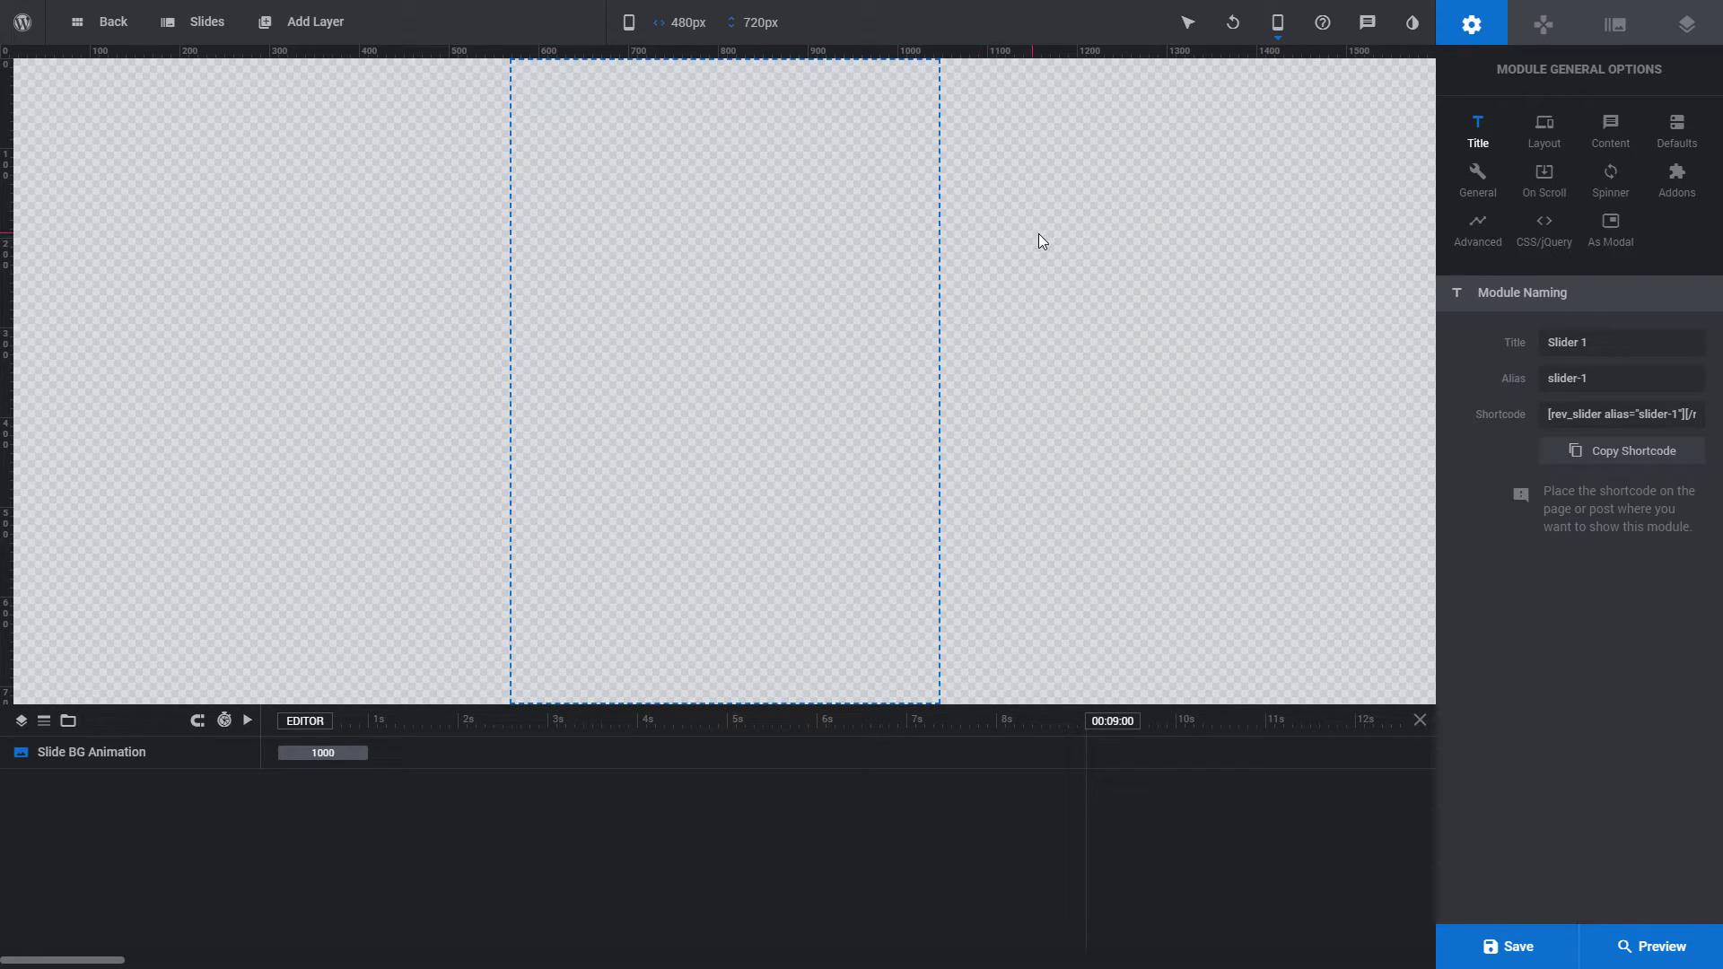
Set the mobile layer area height to 640px in the module's layout options
{"action": "left_click", "coordinate": [1543, 139]}
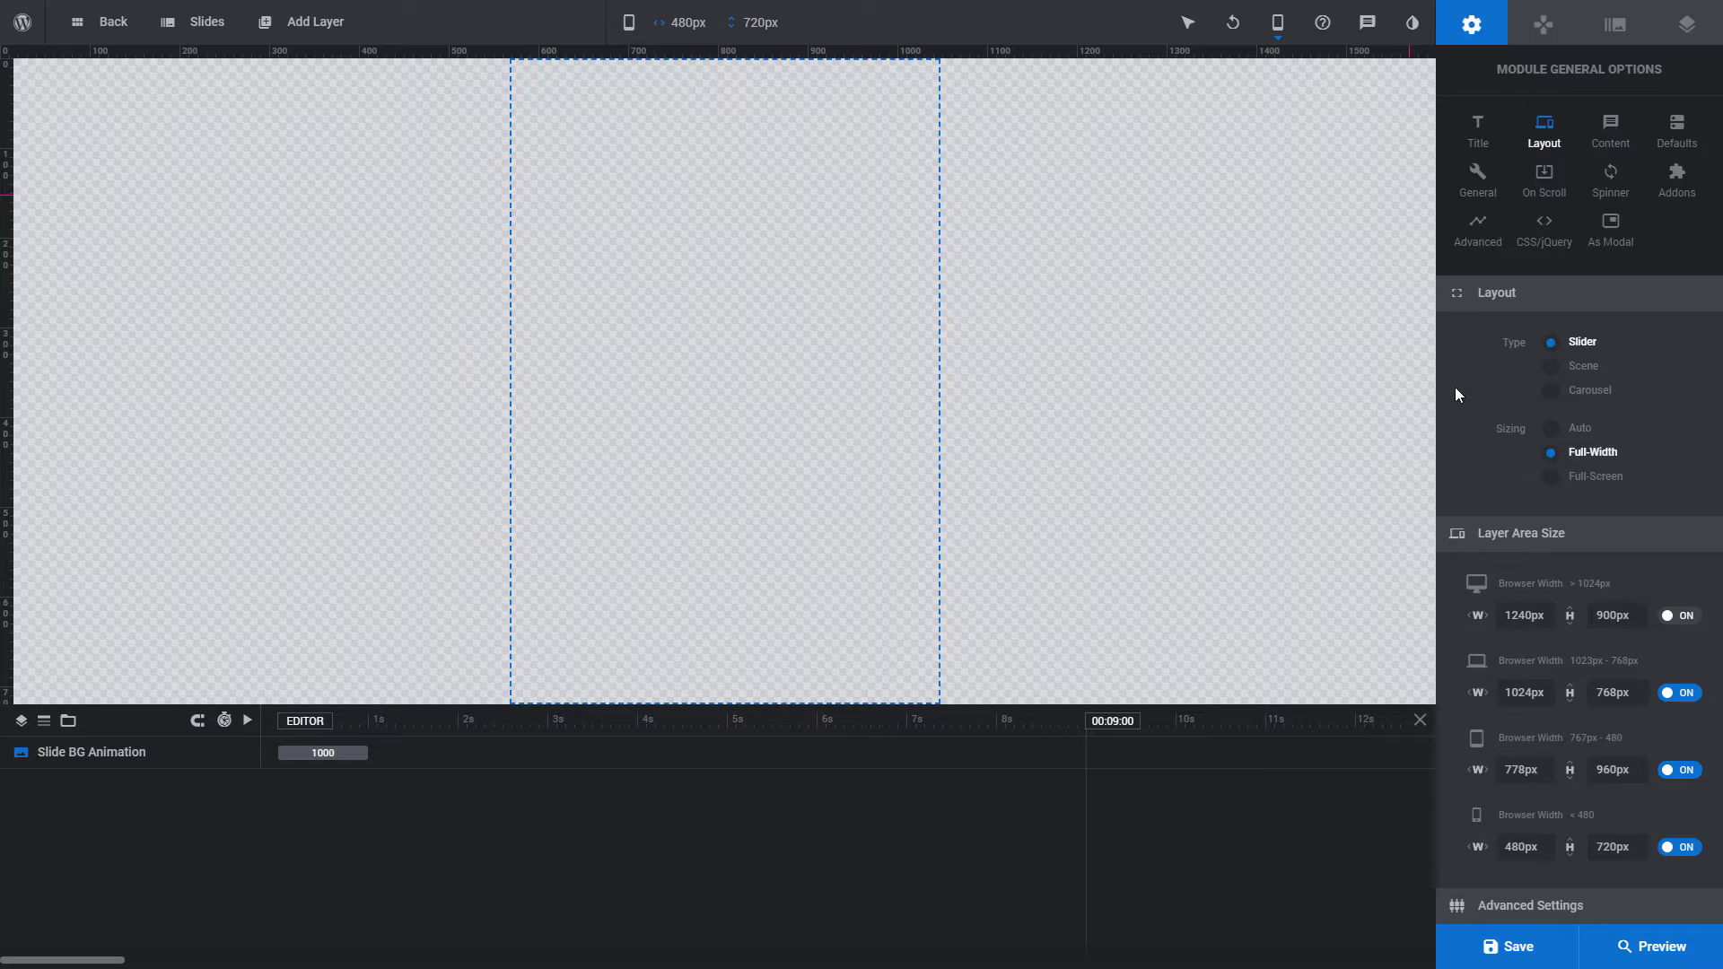
{"action": "scroll", "coordinate": [1456, 395], "scroll_direction": "down", "scroll_amount": 3}
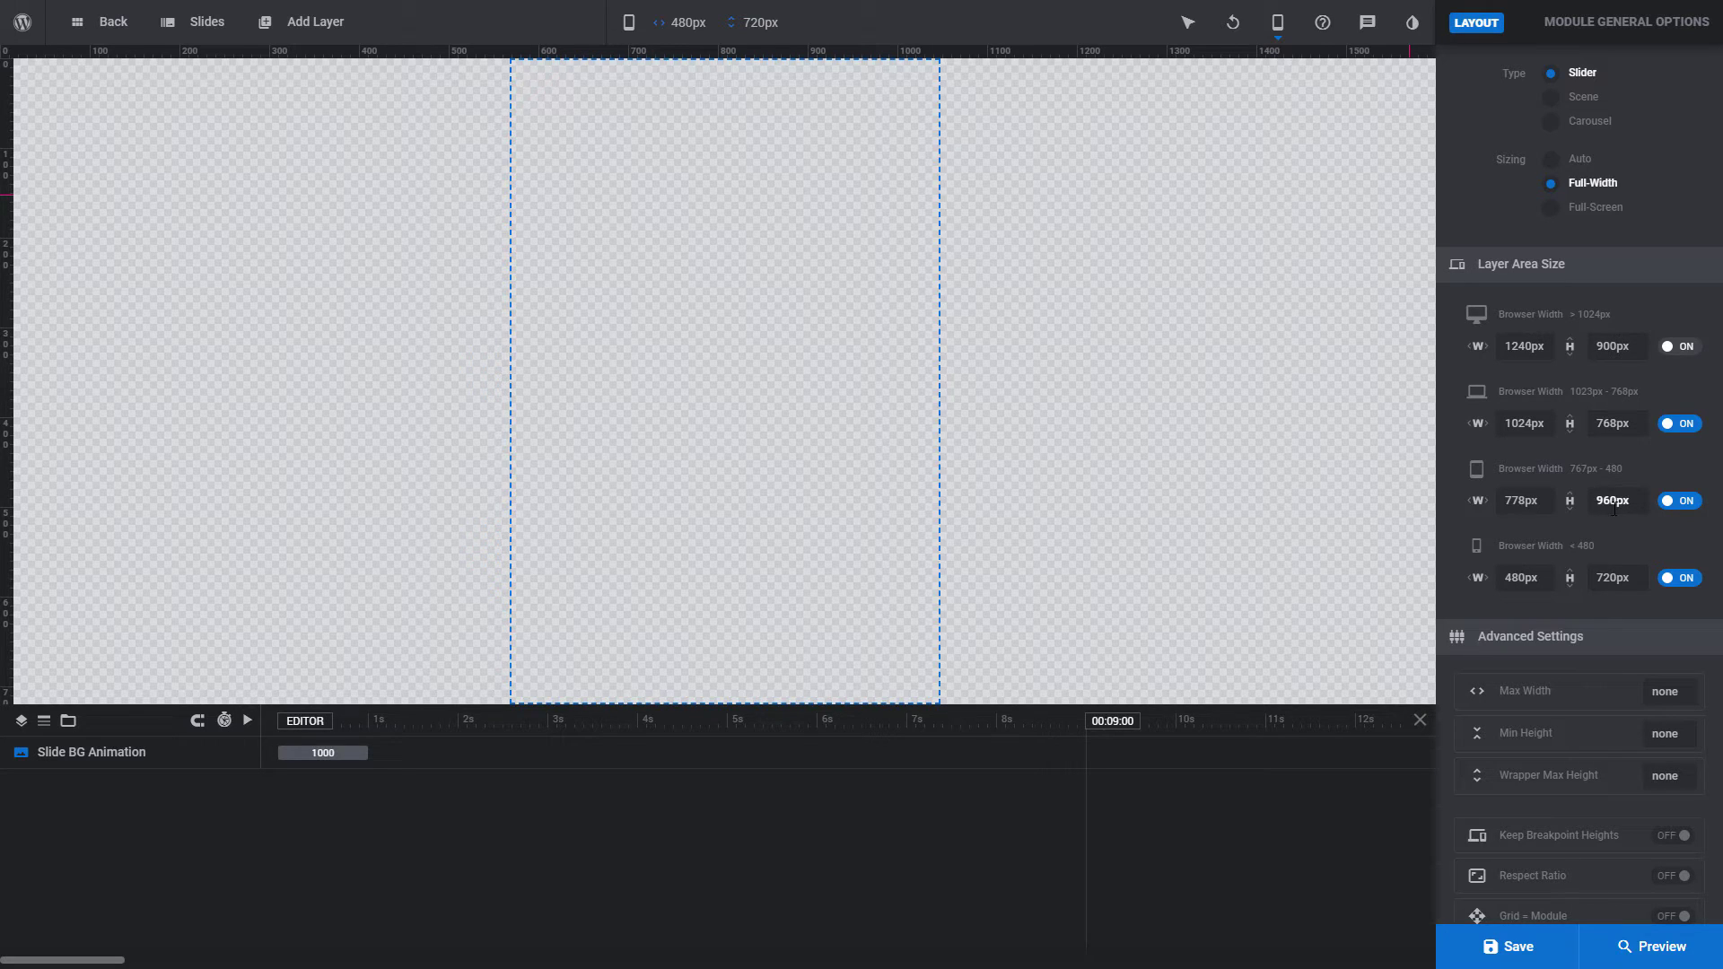
{"action": "double_click", "coordinate": [1614, 578]}
{"action": "type", "text": "640"}
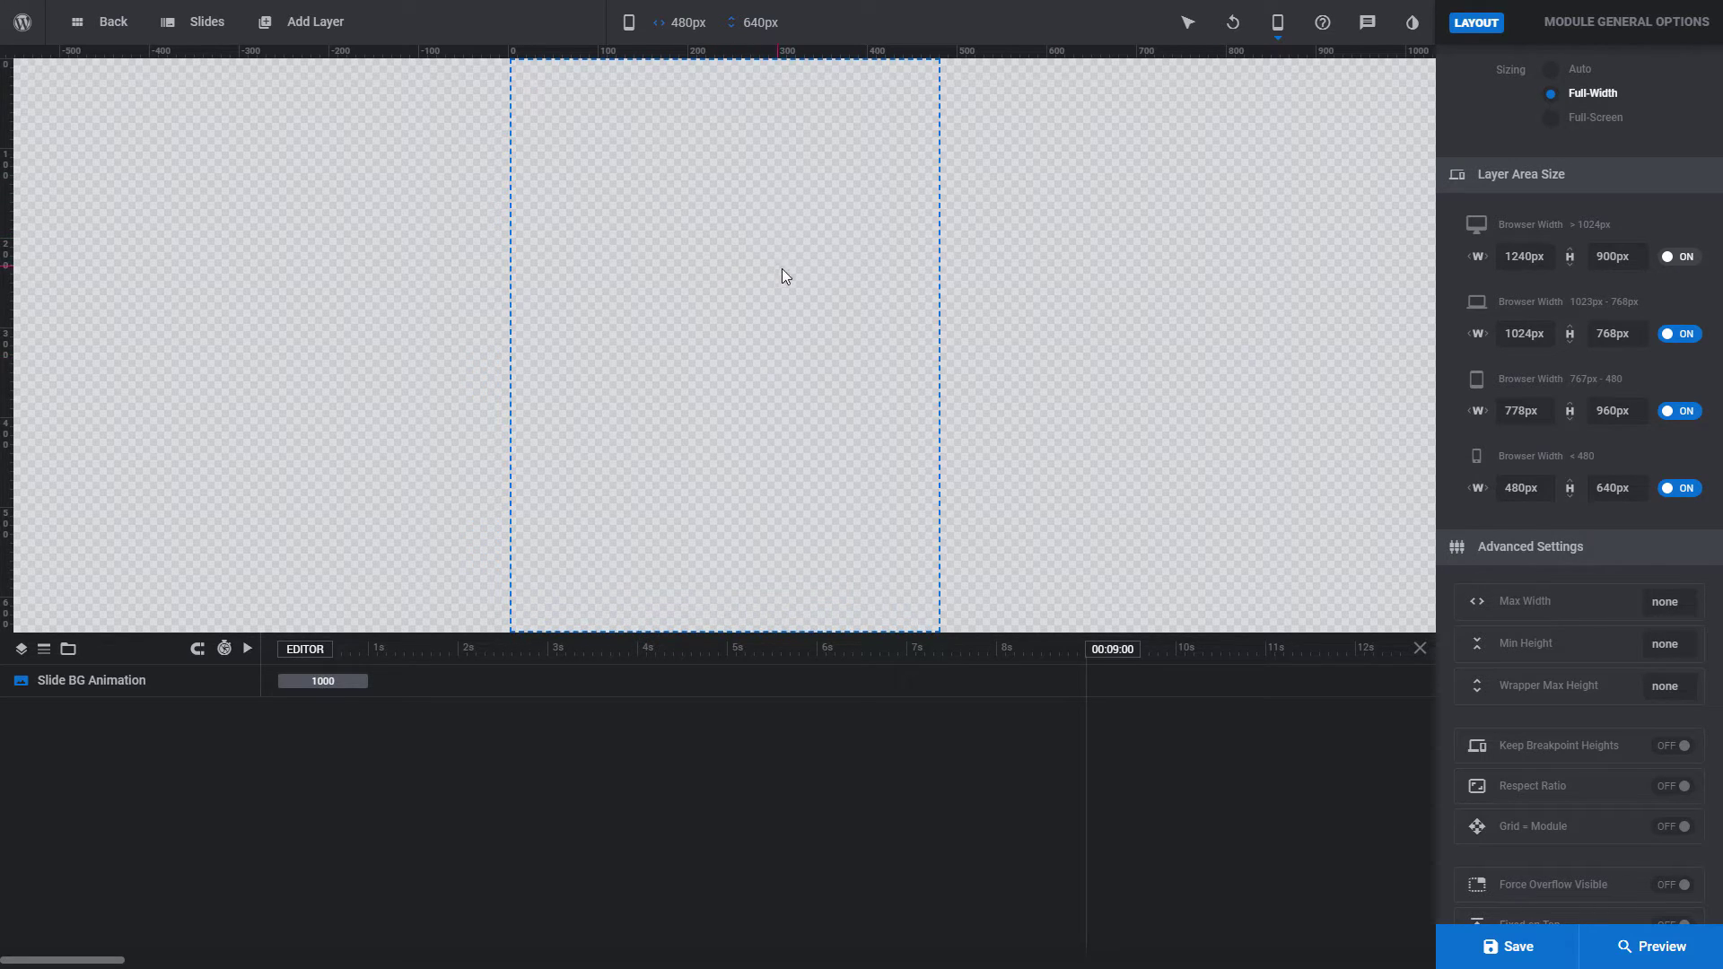
Return to the Desktop view and set the slide background to the snowy mountain hiker image from the media library
{"action": "left_click", "coordinate": [1278, 23]}
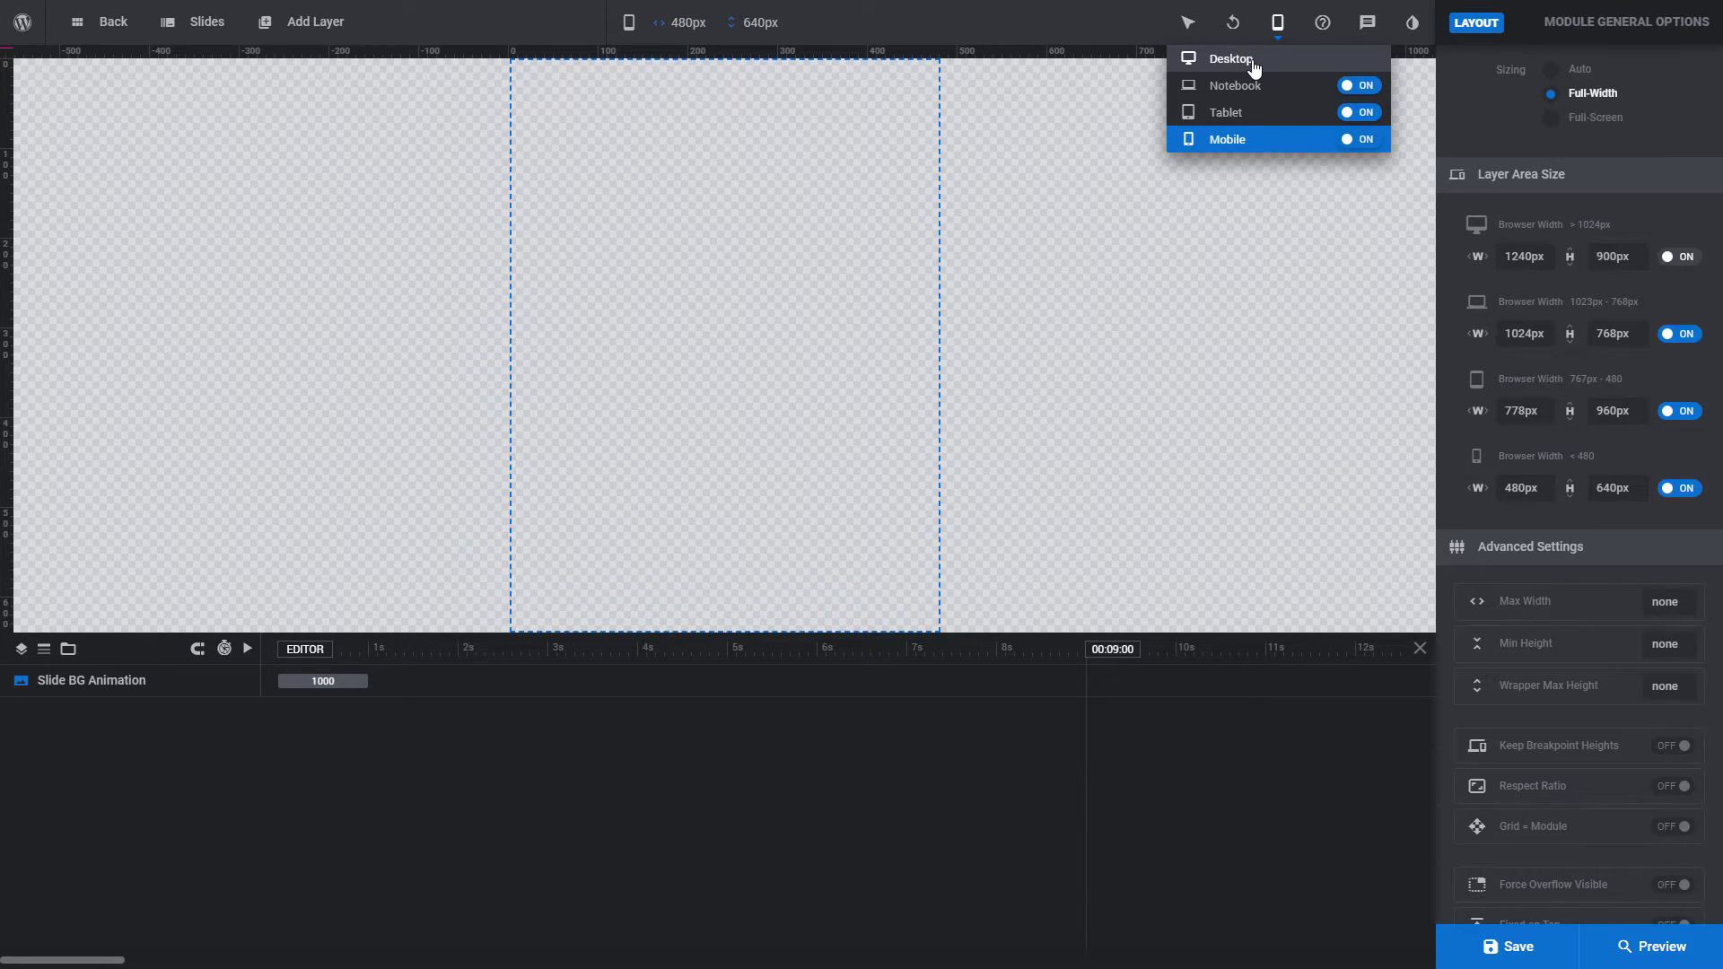
{"action": "left_click", "coordinate": [1247, 59]}
{"action": "left_click", "coordinate": [1620, 25]}
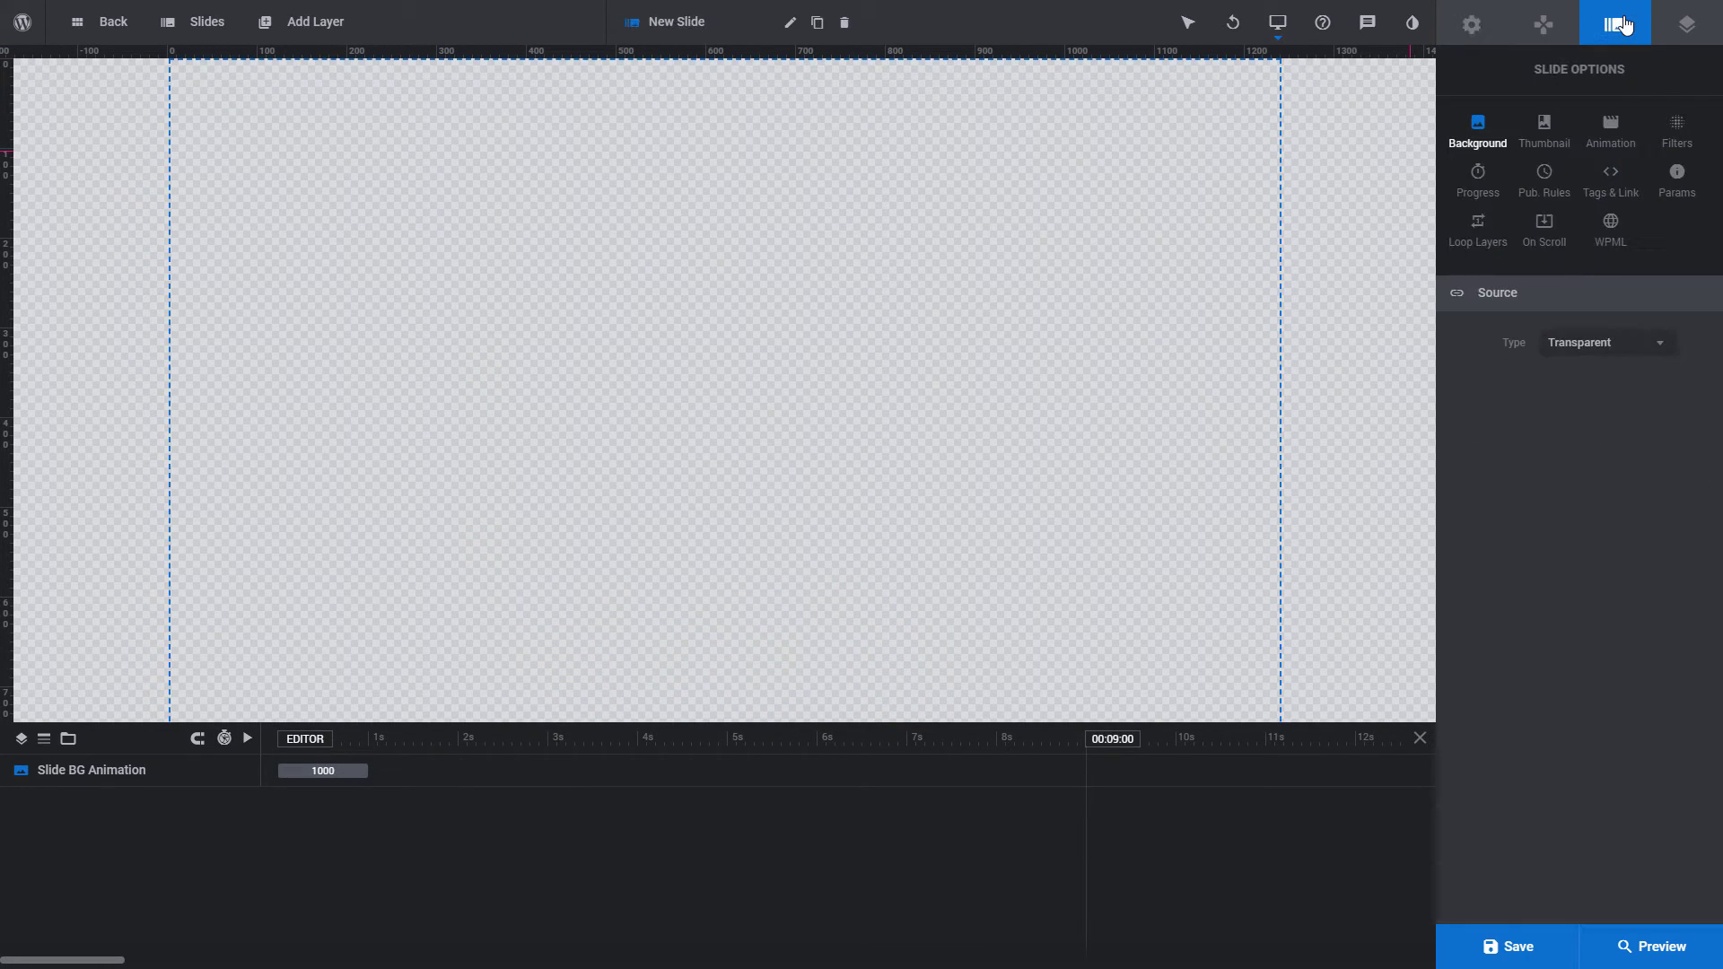
{"action": "left_click", "coordinate": [1569, 346]}
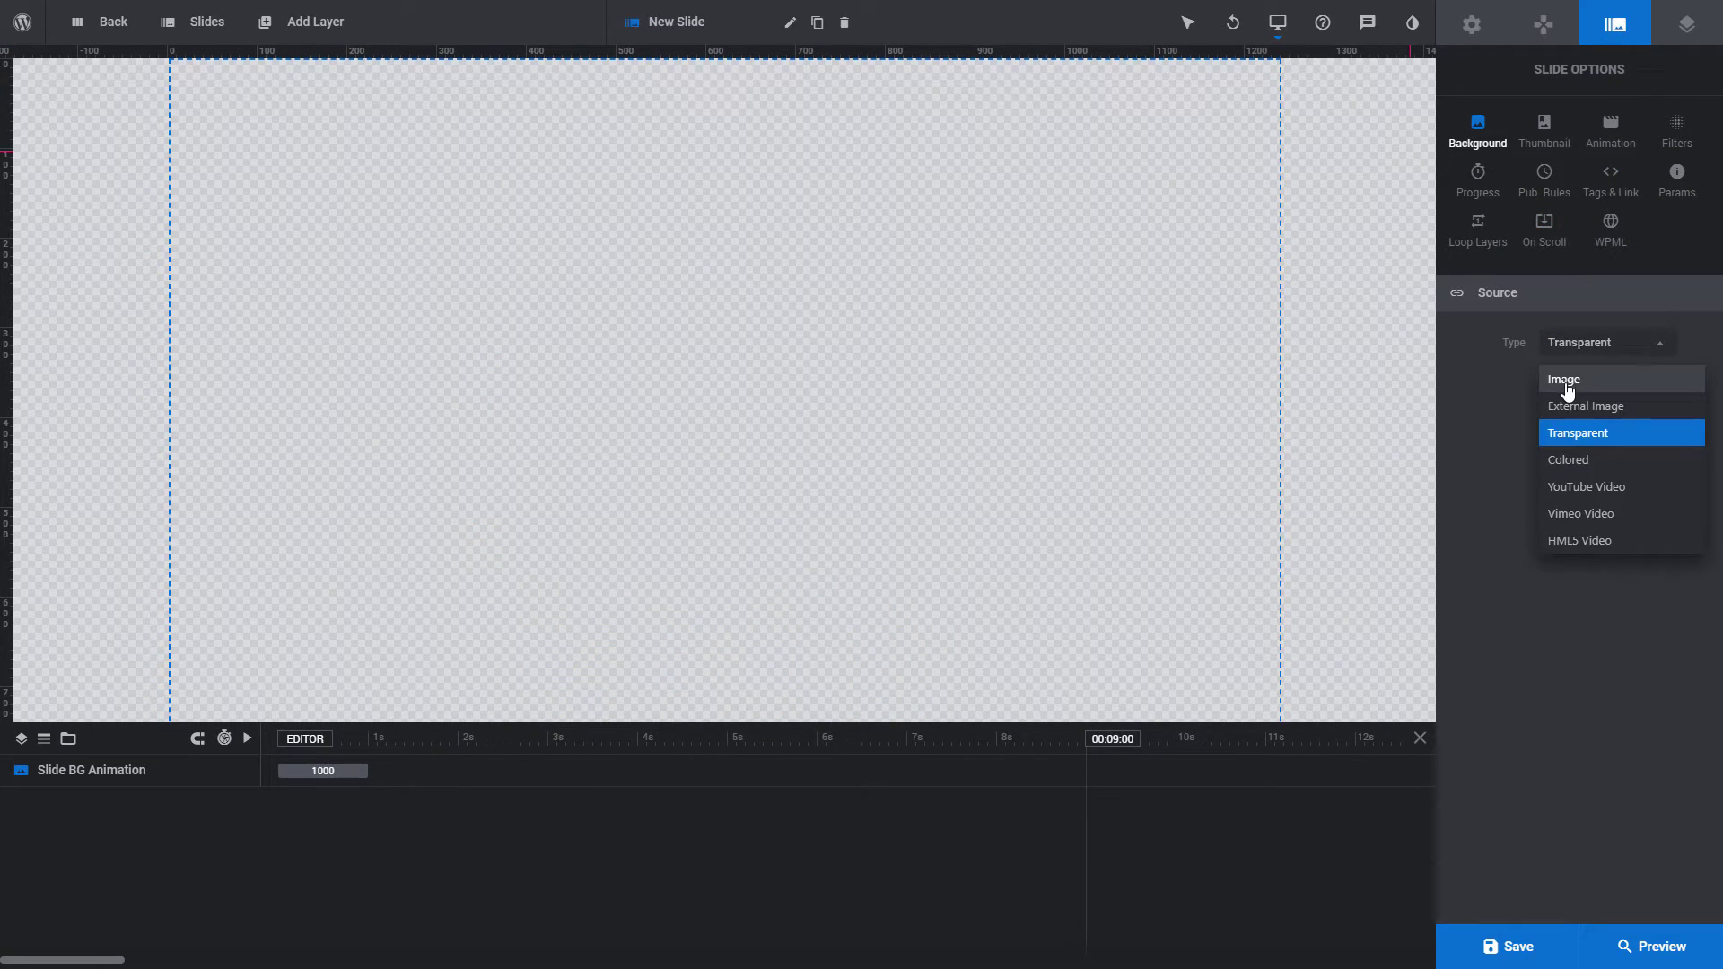
{"action": "left_click", "coordinate": [1567, 388]}
{"action": "left_click", "coordinate": [1567, 392]}
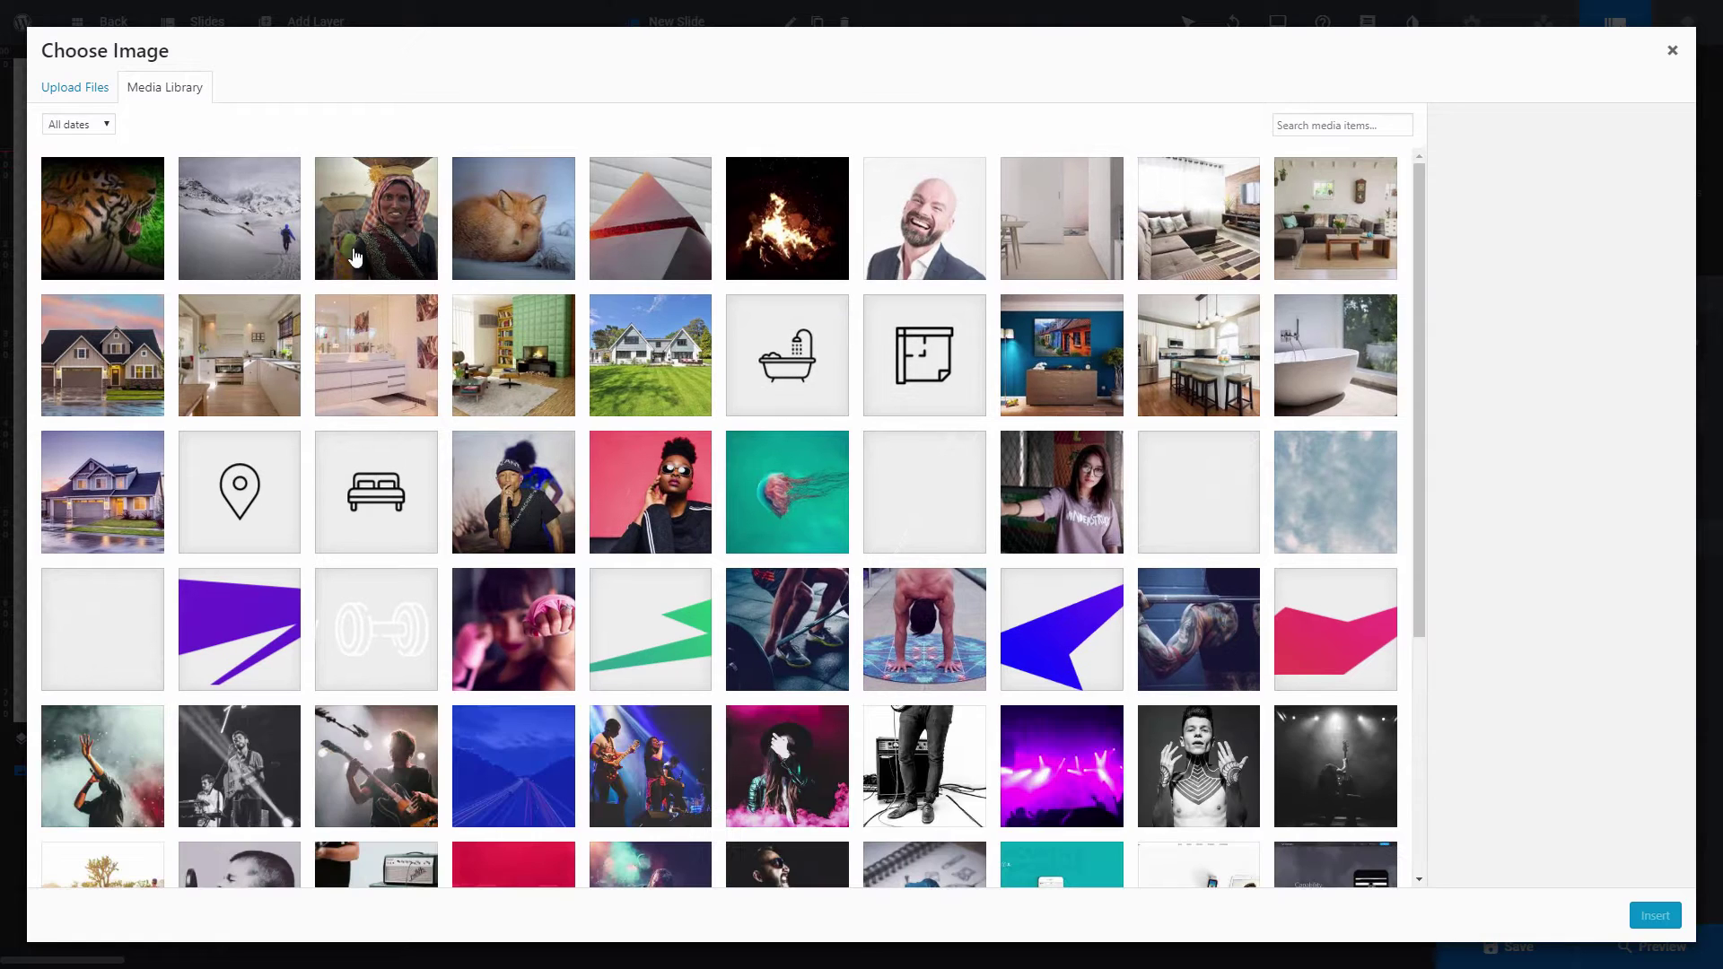
{"action": "left_click", "coordinate": [1655, 915]}
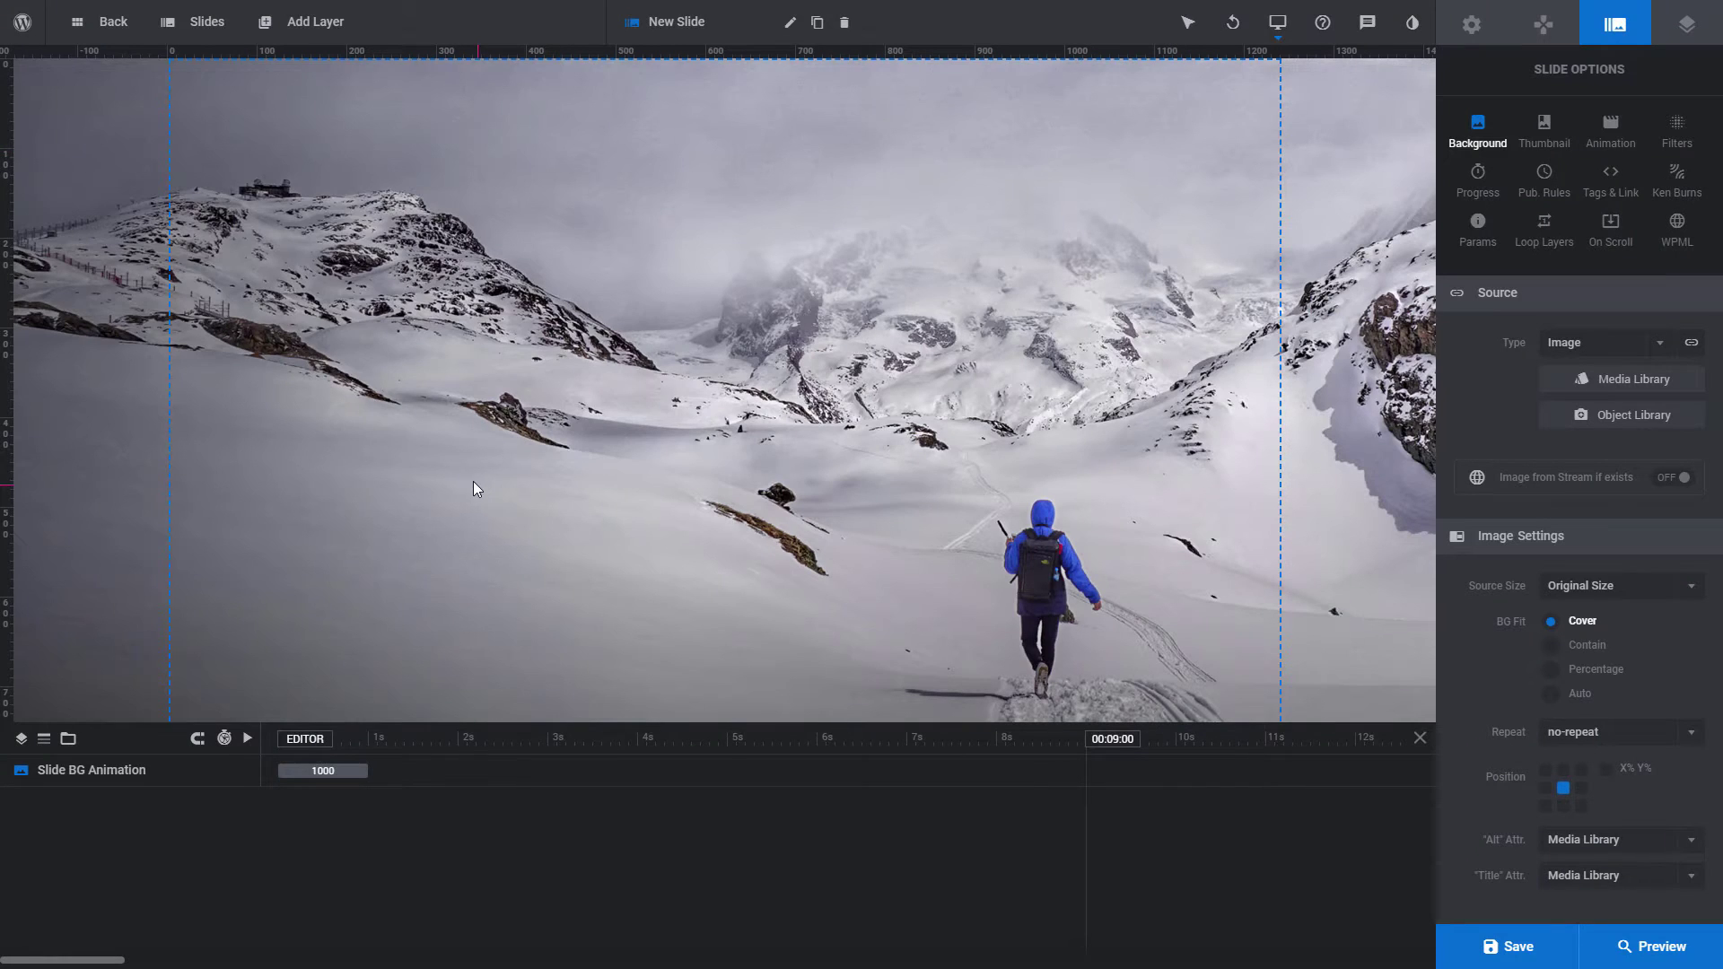
Add a shape layer, align it to the top-left corner and give it the Cover size preset
{"action": "mouse_move", "coordinate": [325, 19]}
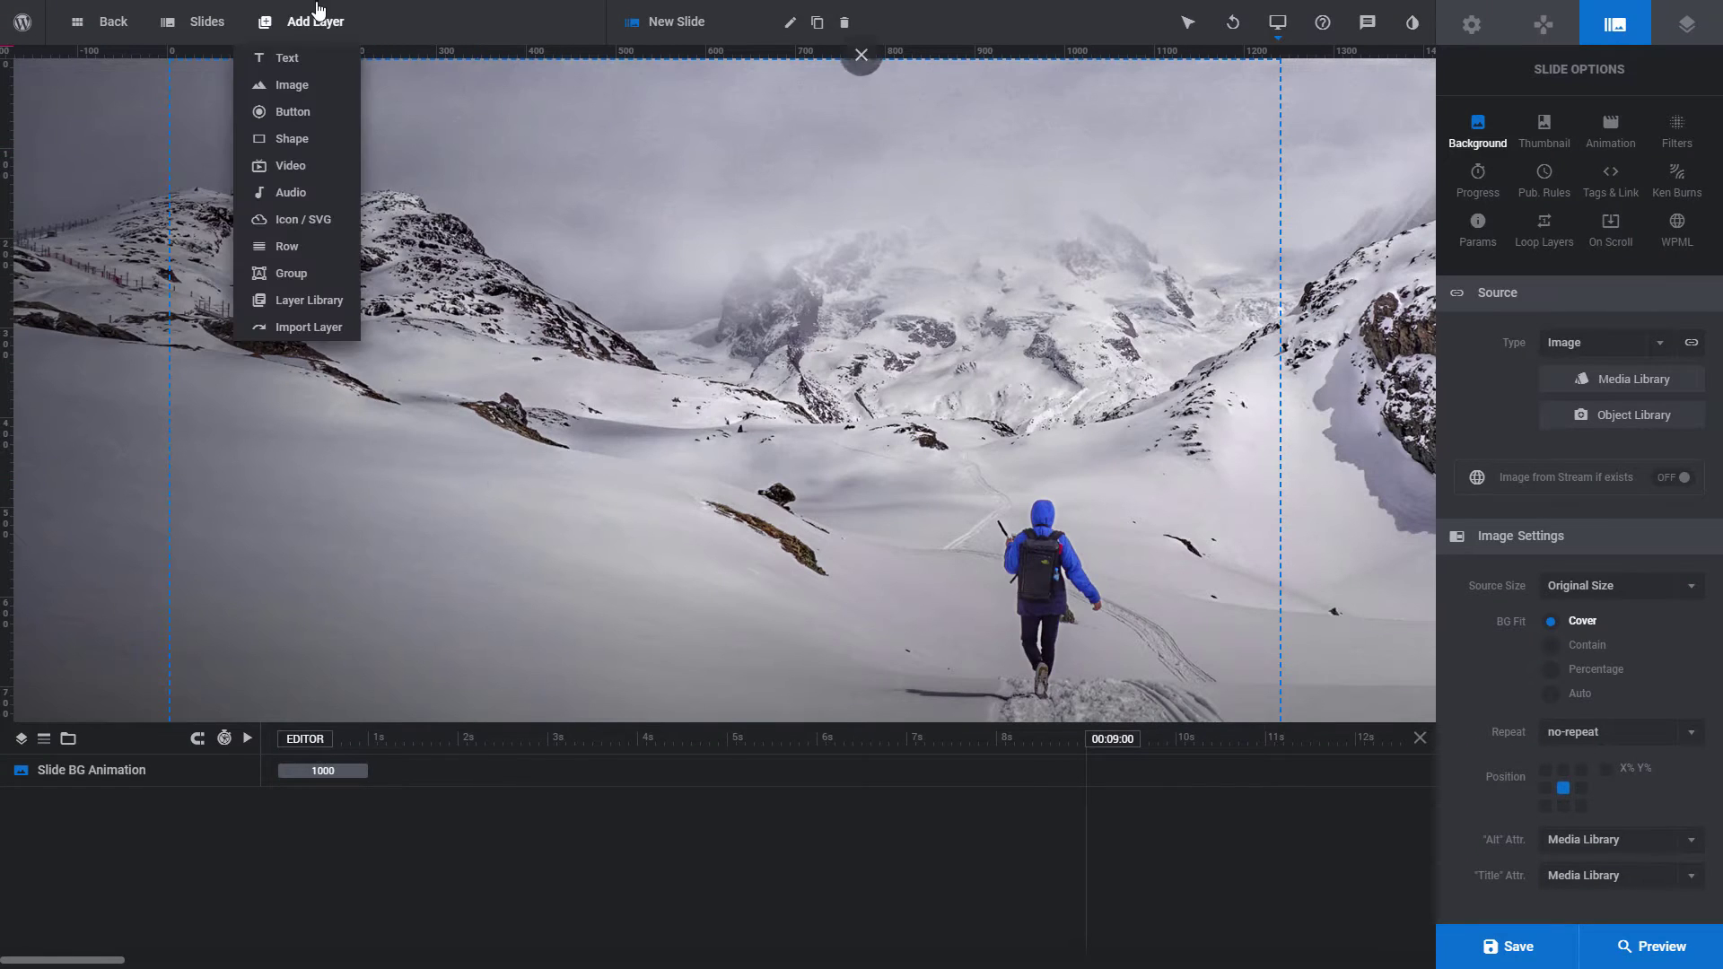
{"action": "left_click", "coordinate": [292, 139]}
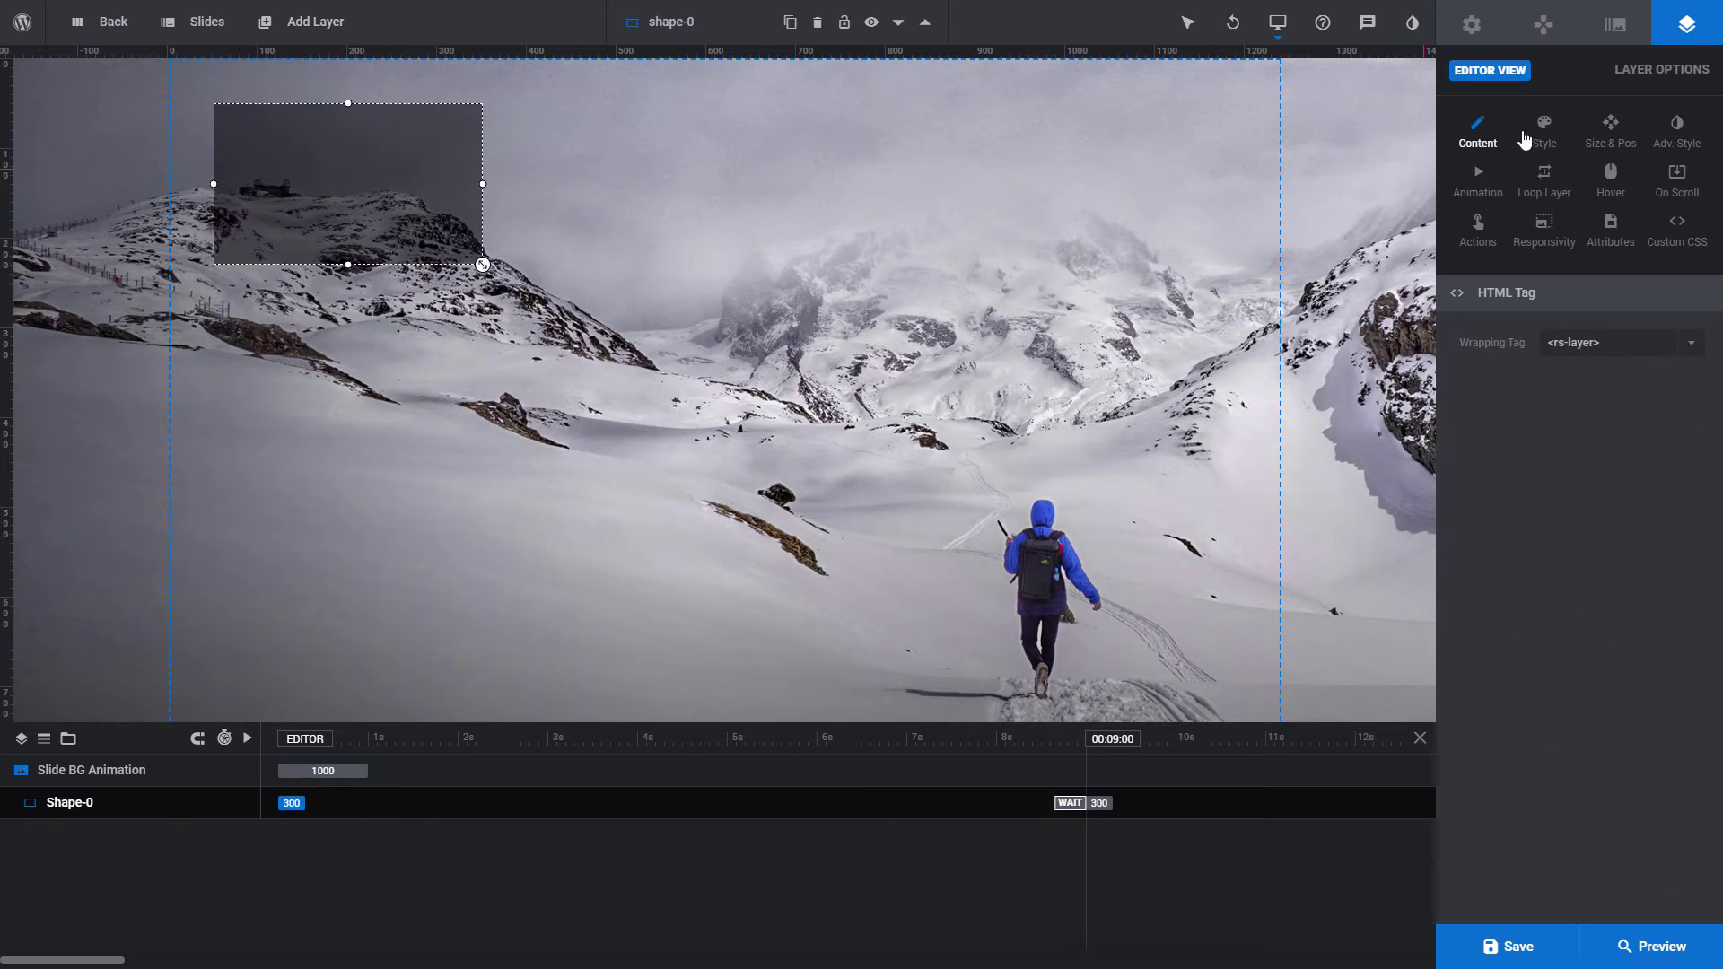
{"action": "left_click", "coordinate": [1611, 135]}
{"action": "left_click", "coordinate": [1548, 342]}
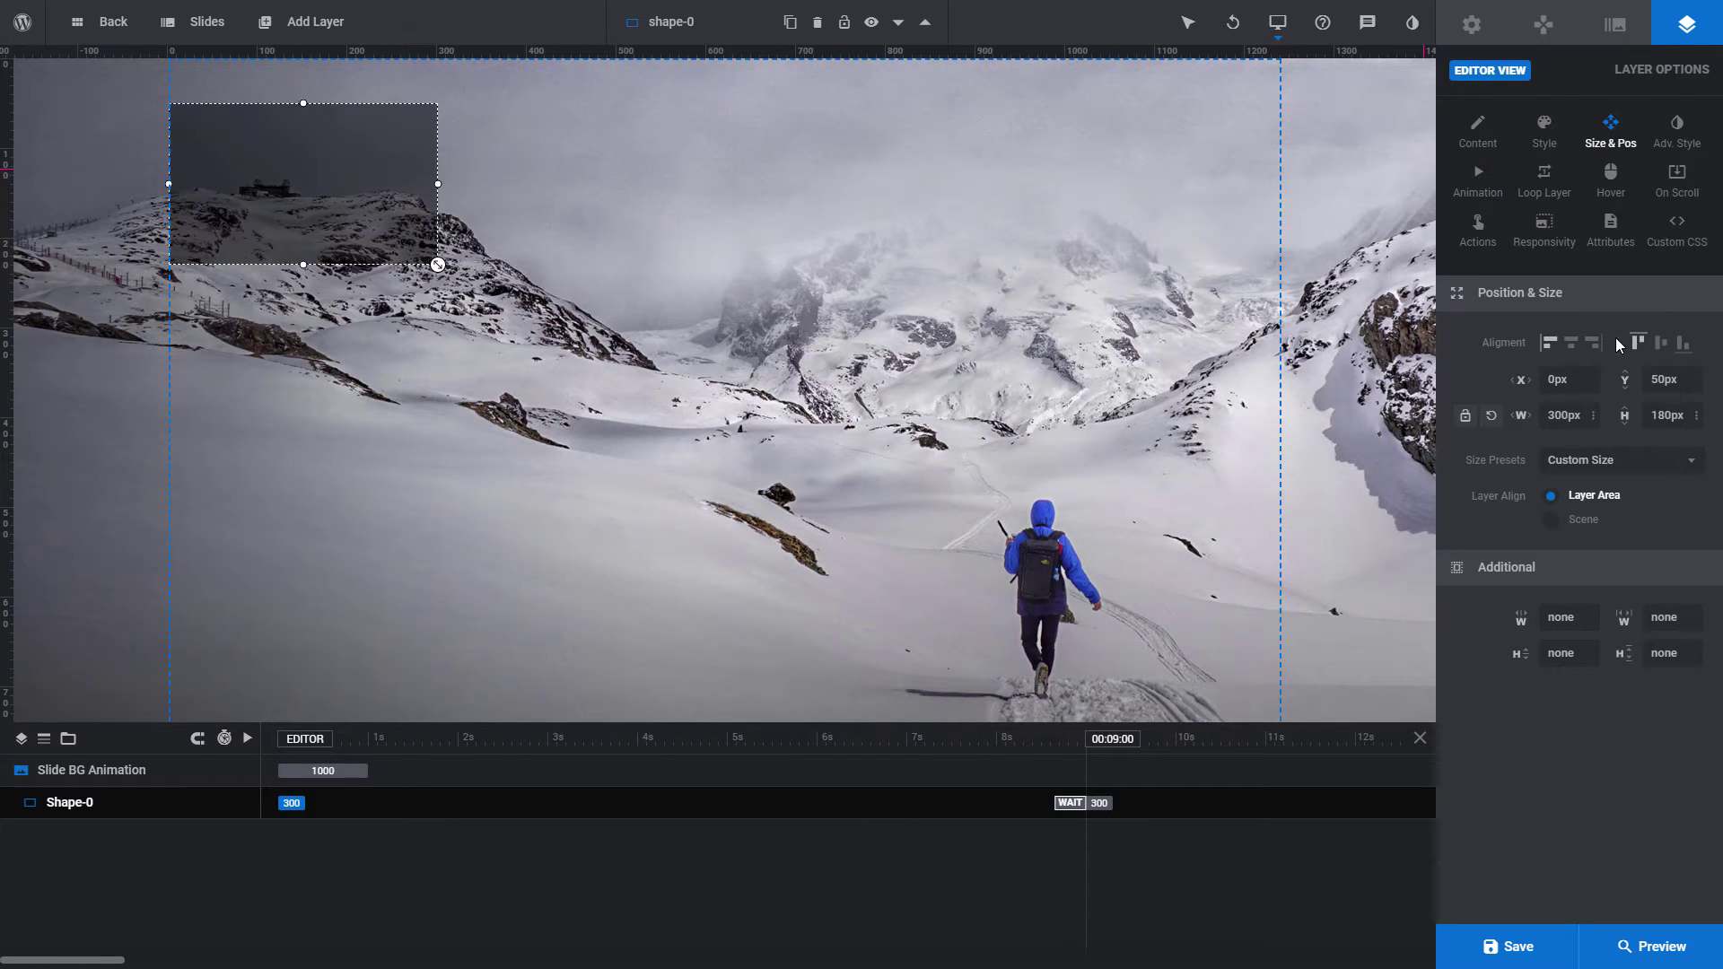
{"action": "left_click", "coordinate": [1638, 342]}
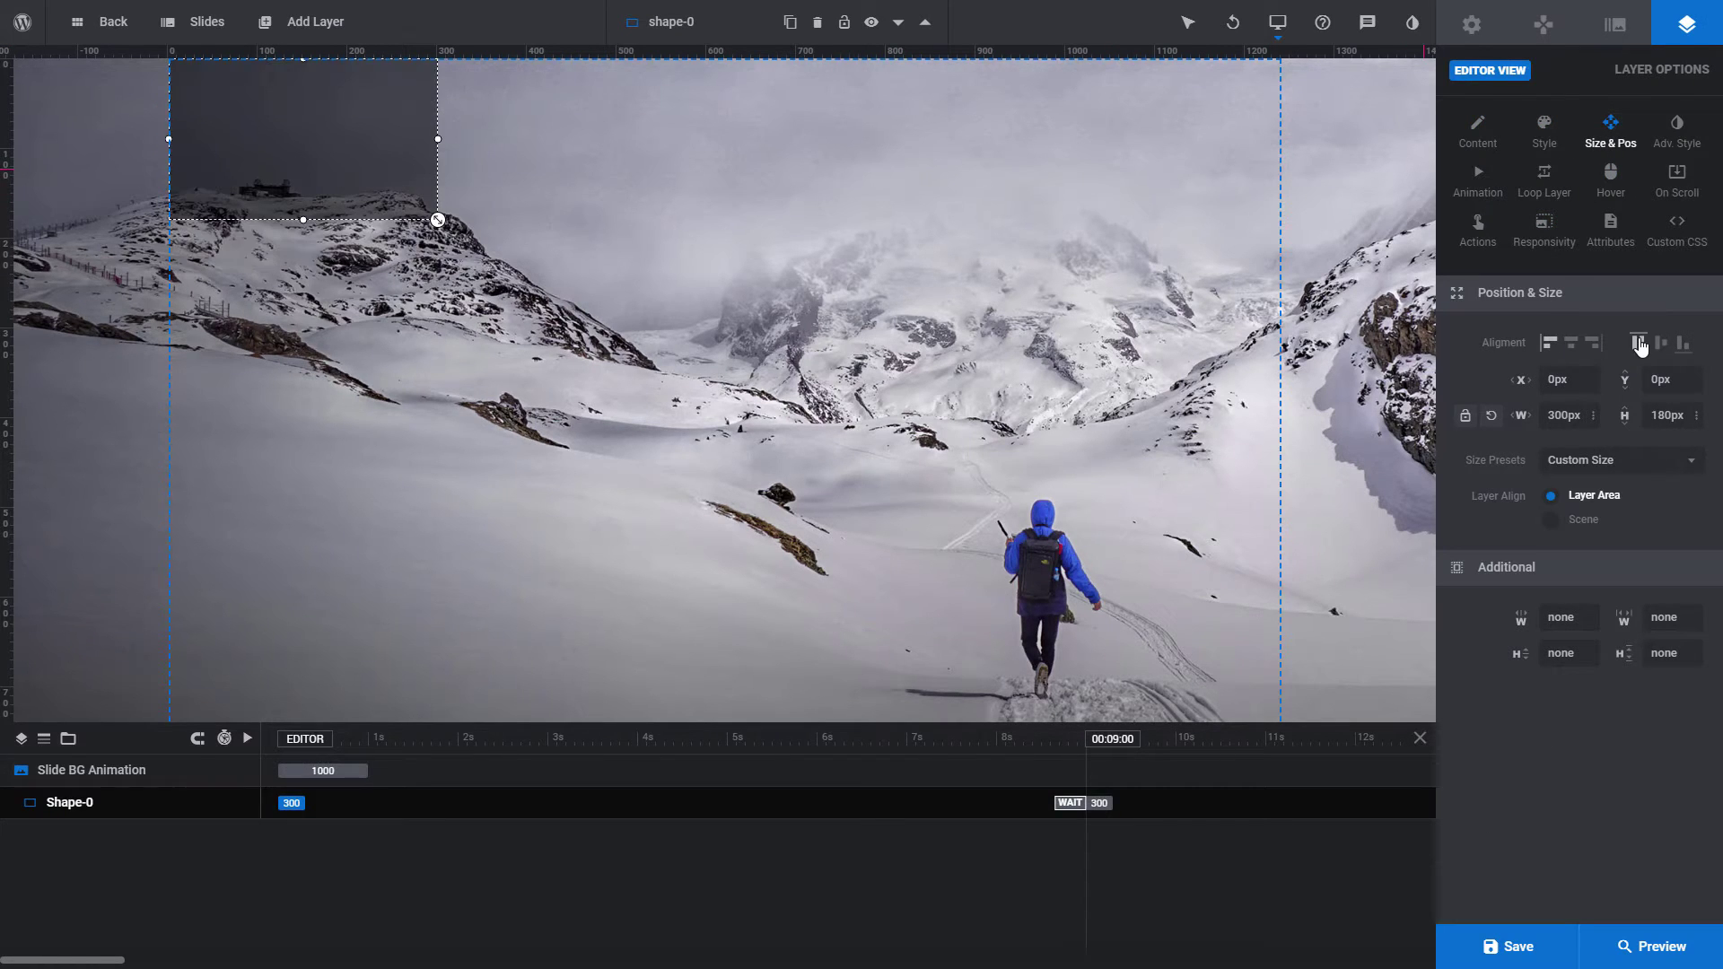
{"action": "left_click", "coordinate": [1591, 467]}
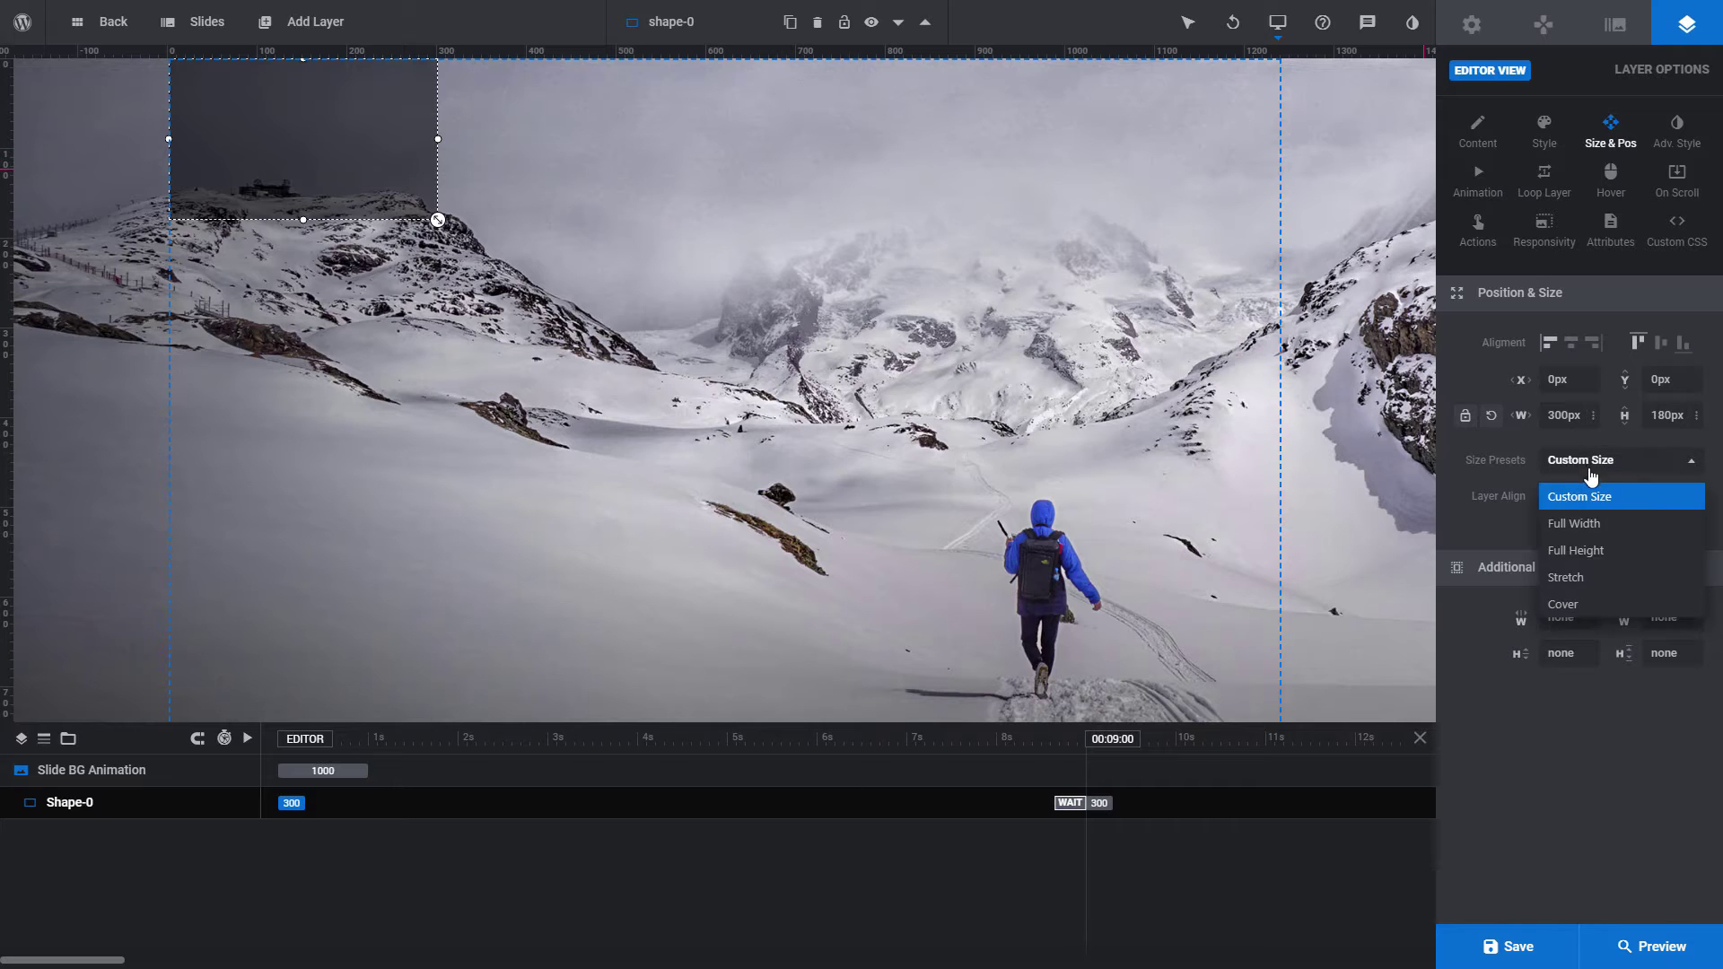
{"action": "left_click", "coordinate": [1566, 604]}
Add a Quick Style Headline text layer in the extra-bold mixed-case style and save the module
{"action": "mouse_move", "coordinate": [321, 27]}
{"action": "mouse_move", "coordinate": [285, 58]}
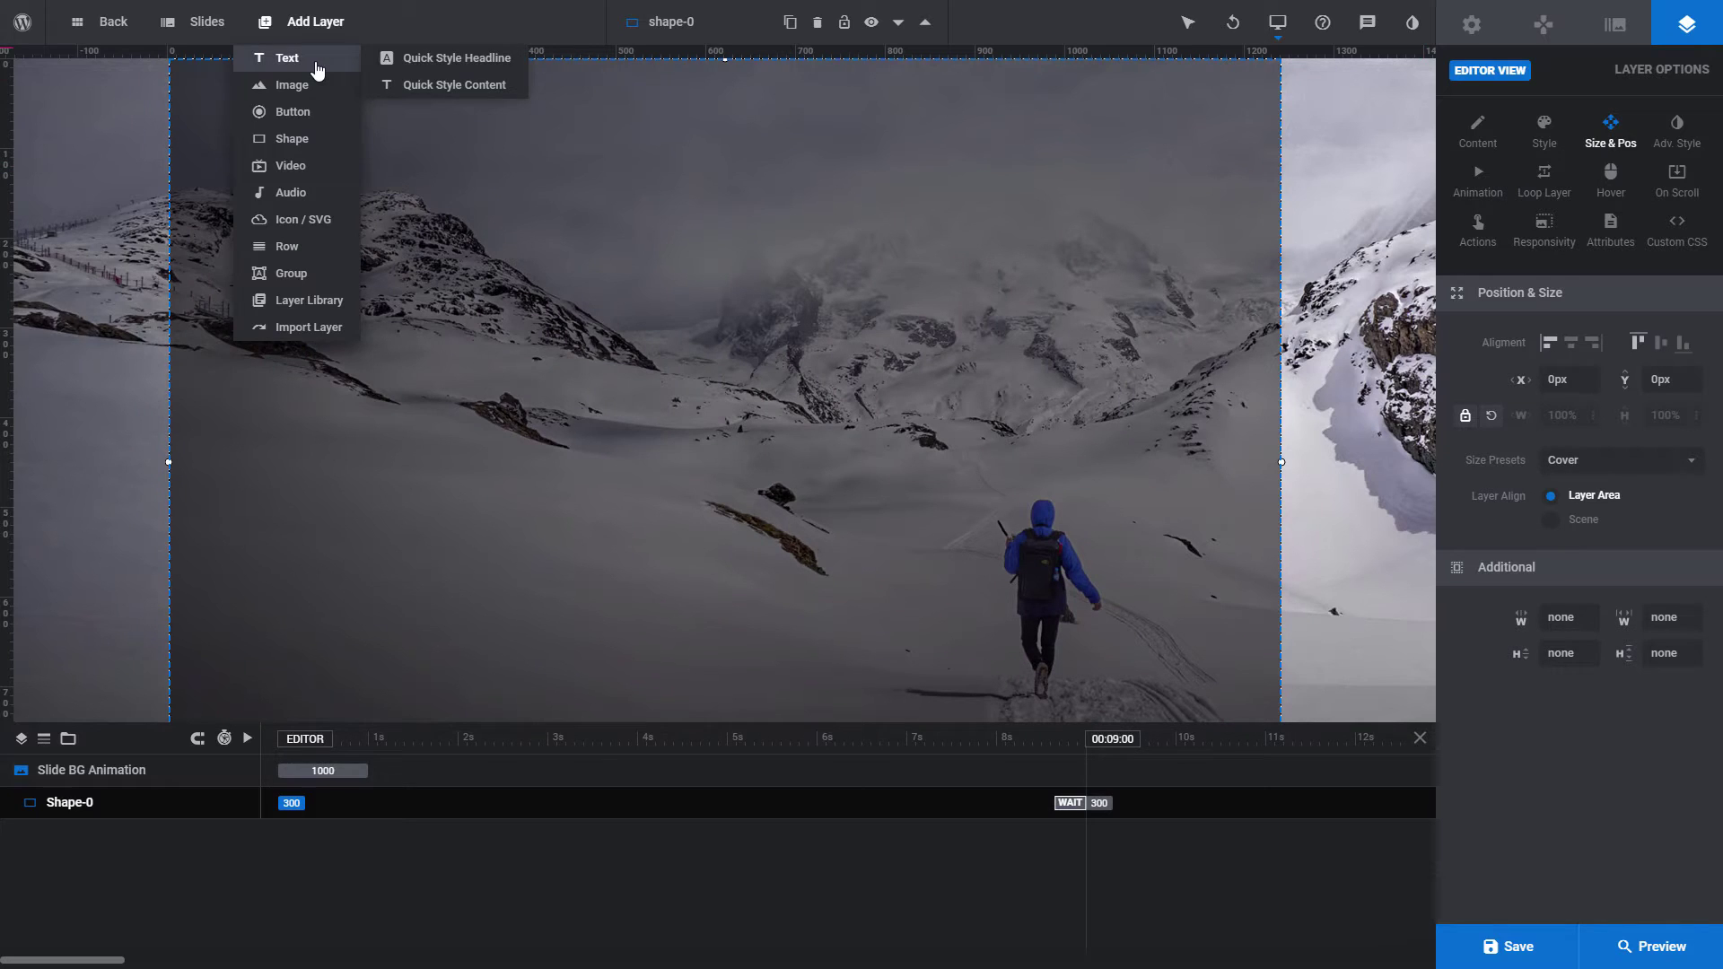
{"action": "left_click", "coordinate": [413, 61]}
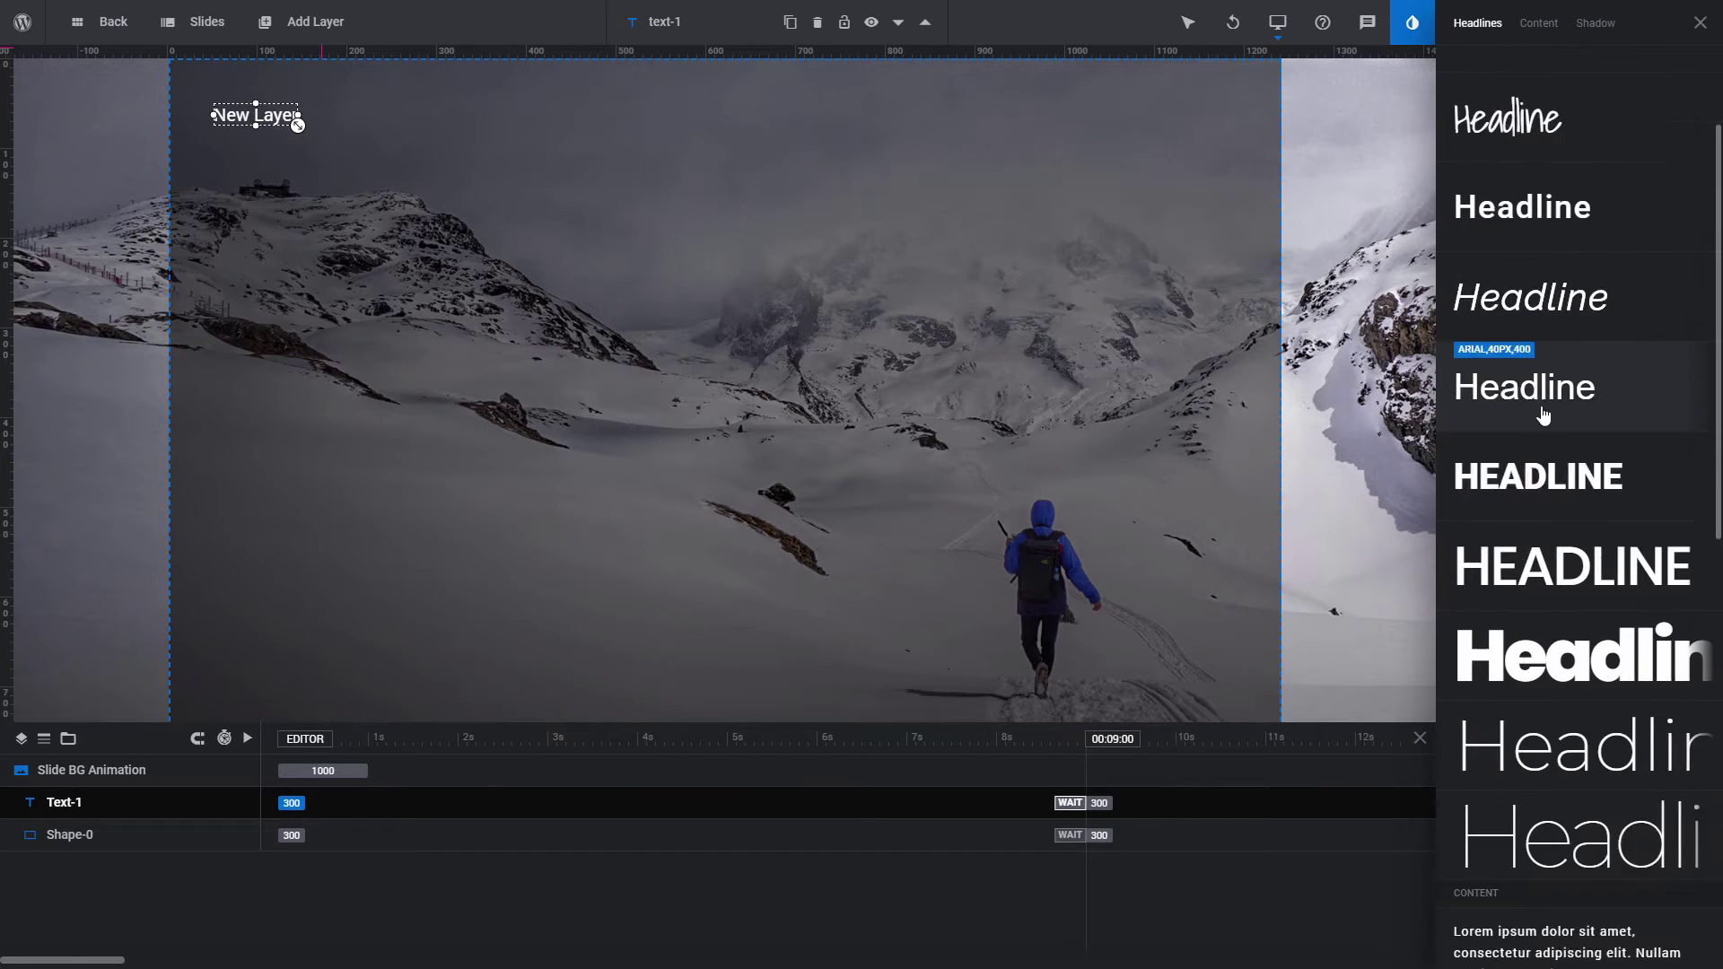
{"action": "scroll", "coordinate": [1548, 503], "scroll_direction": "down", "scroll_amount": 1}
{"action": "left_click", "coordinate": [1550, 564]}
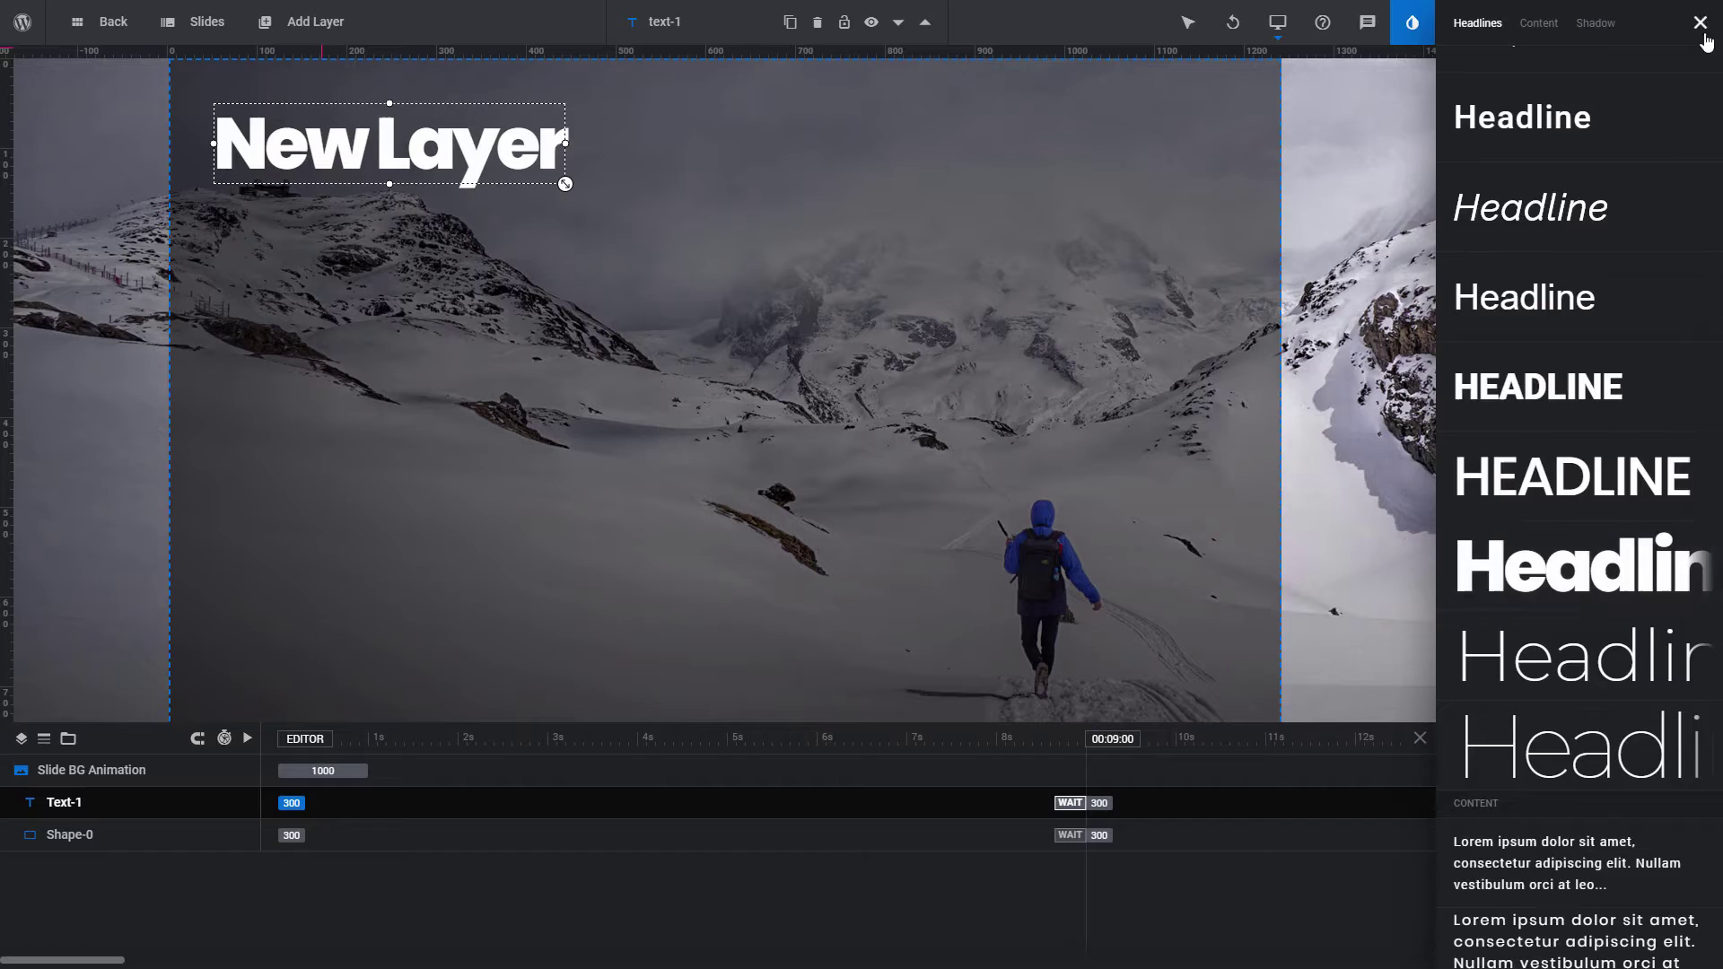
{"action": "left_click", "coordinate": [1507, 930]}
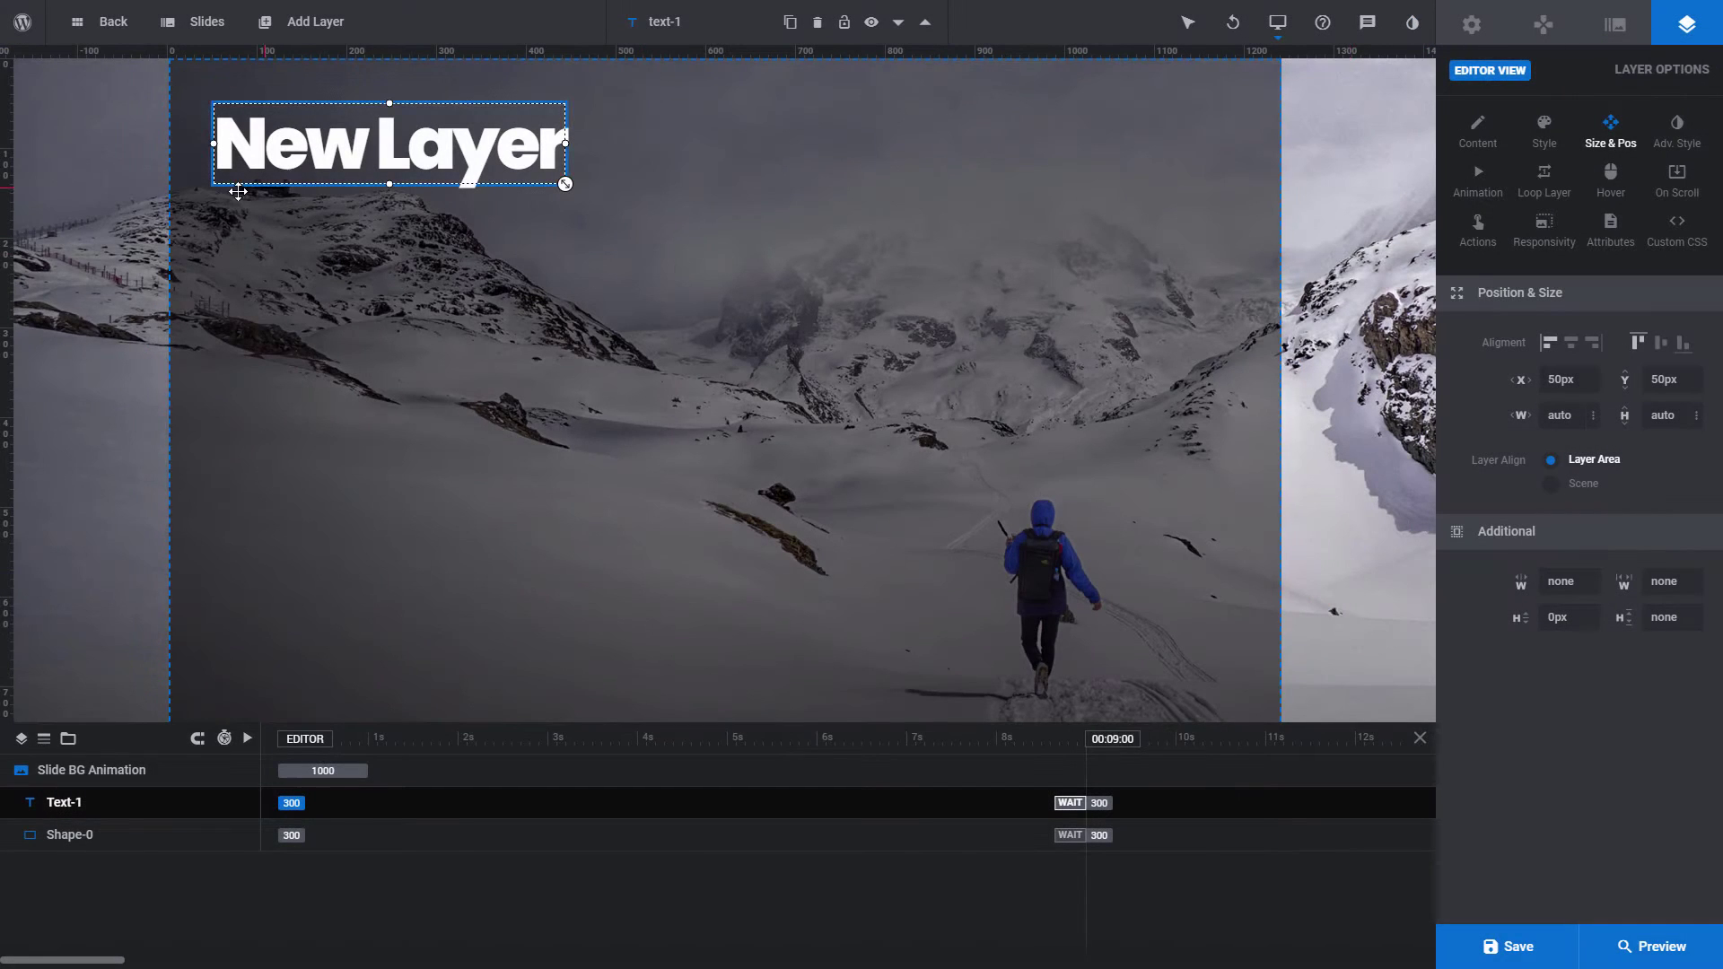
Create a new WordPress page and insert a Slider Revolution block containing the Slider 1 module
{"action": "mouse_move", "coordinate": [25, 32]}
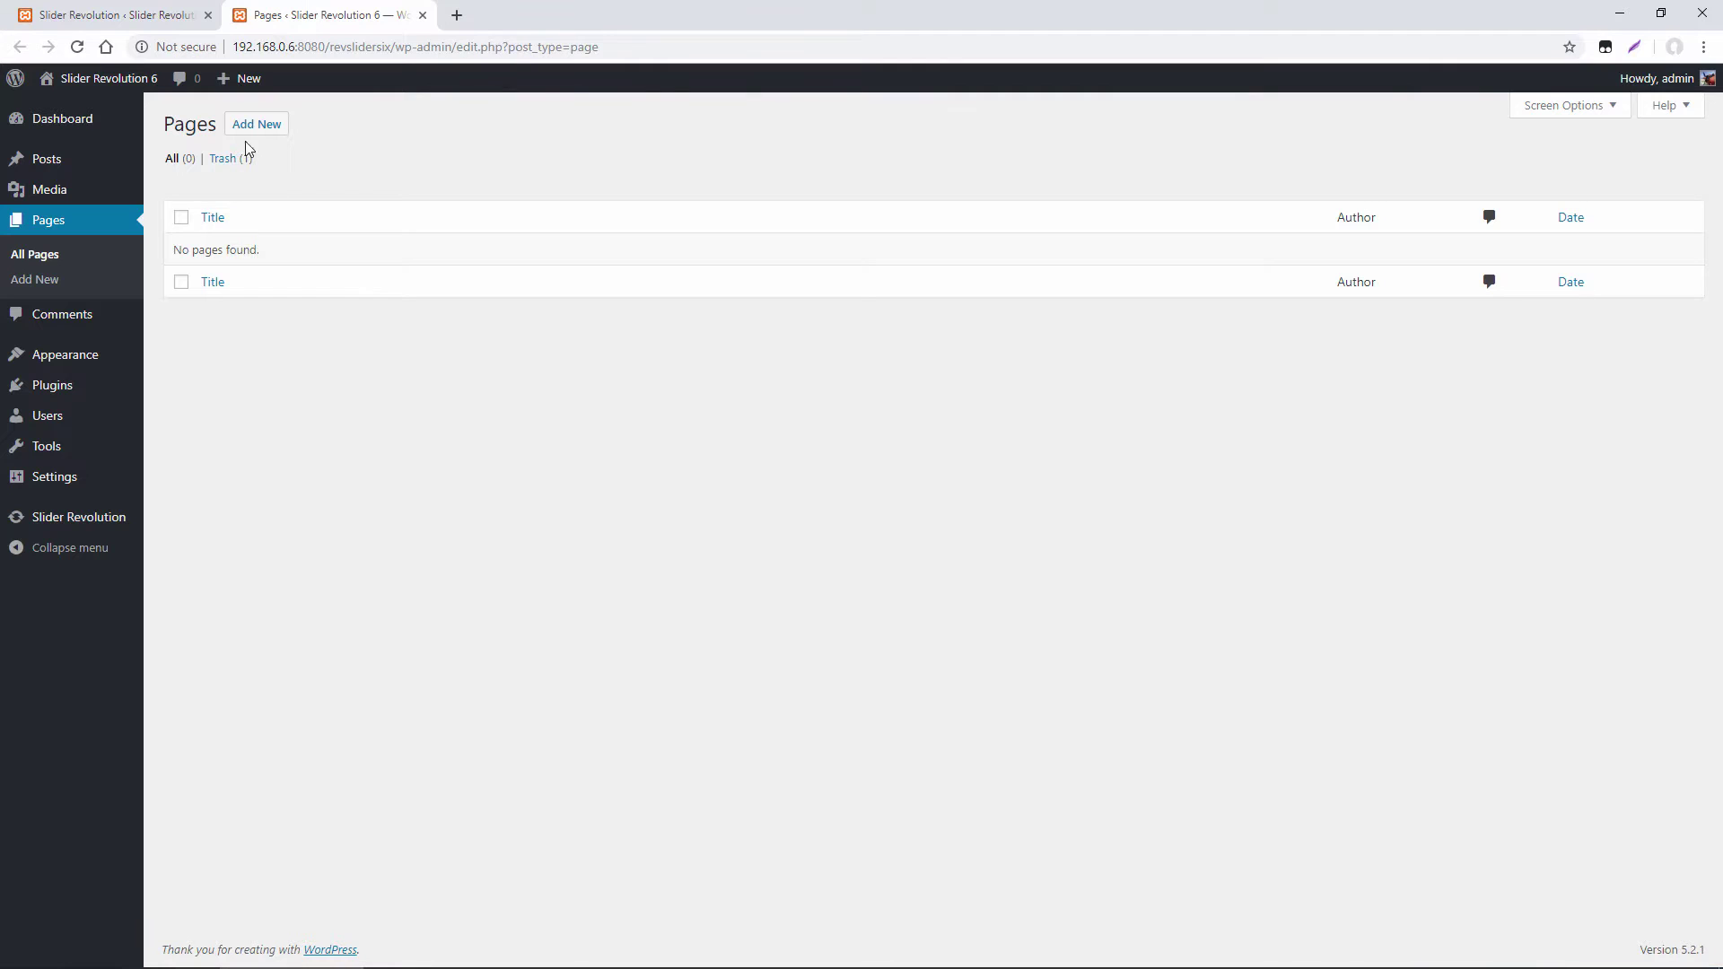
{"action": "left_click", "coordinate": [254, 123]}
{"action": "left_click", "coordinate": [290, 314]}
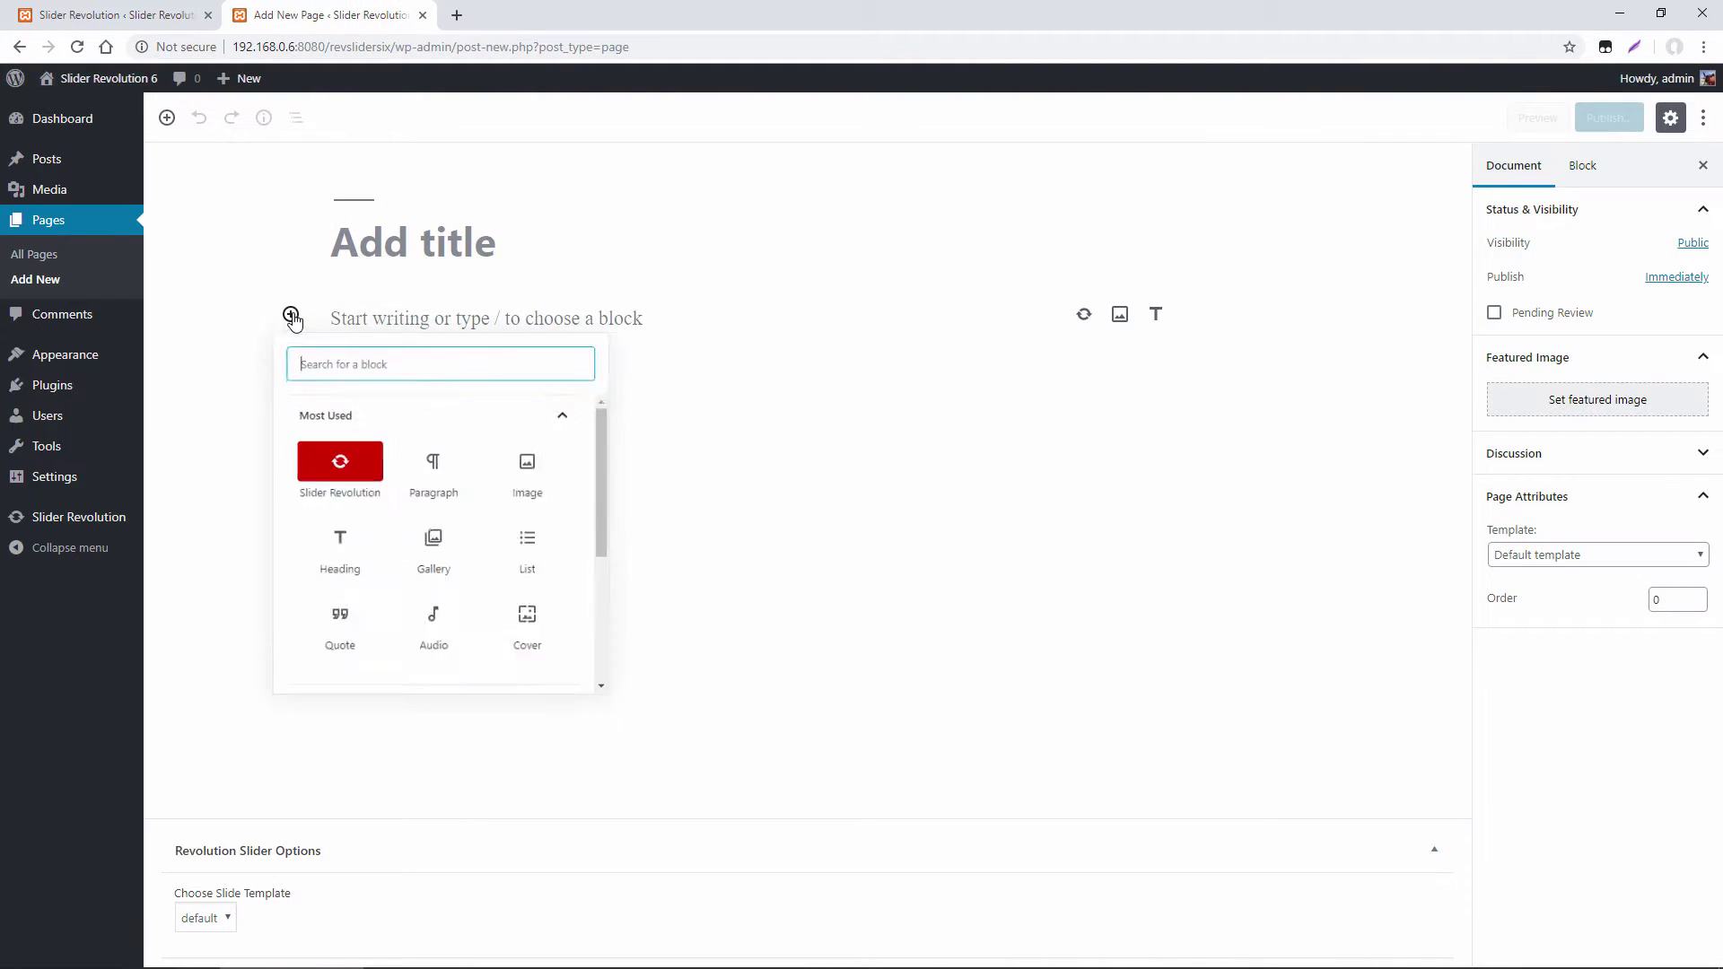
{"action": "scroll", "coordinate": [469, 529], "scroll_direction": "down", "scroll_amount": 5}
{"action": "left_click", "coordinate": [442, 693]}
{"action": "left_click", "coordinate": [344, 635]}
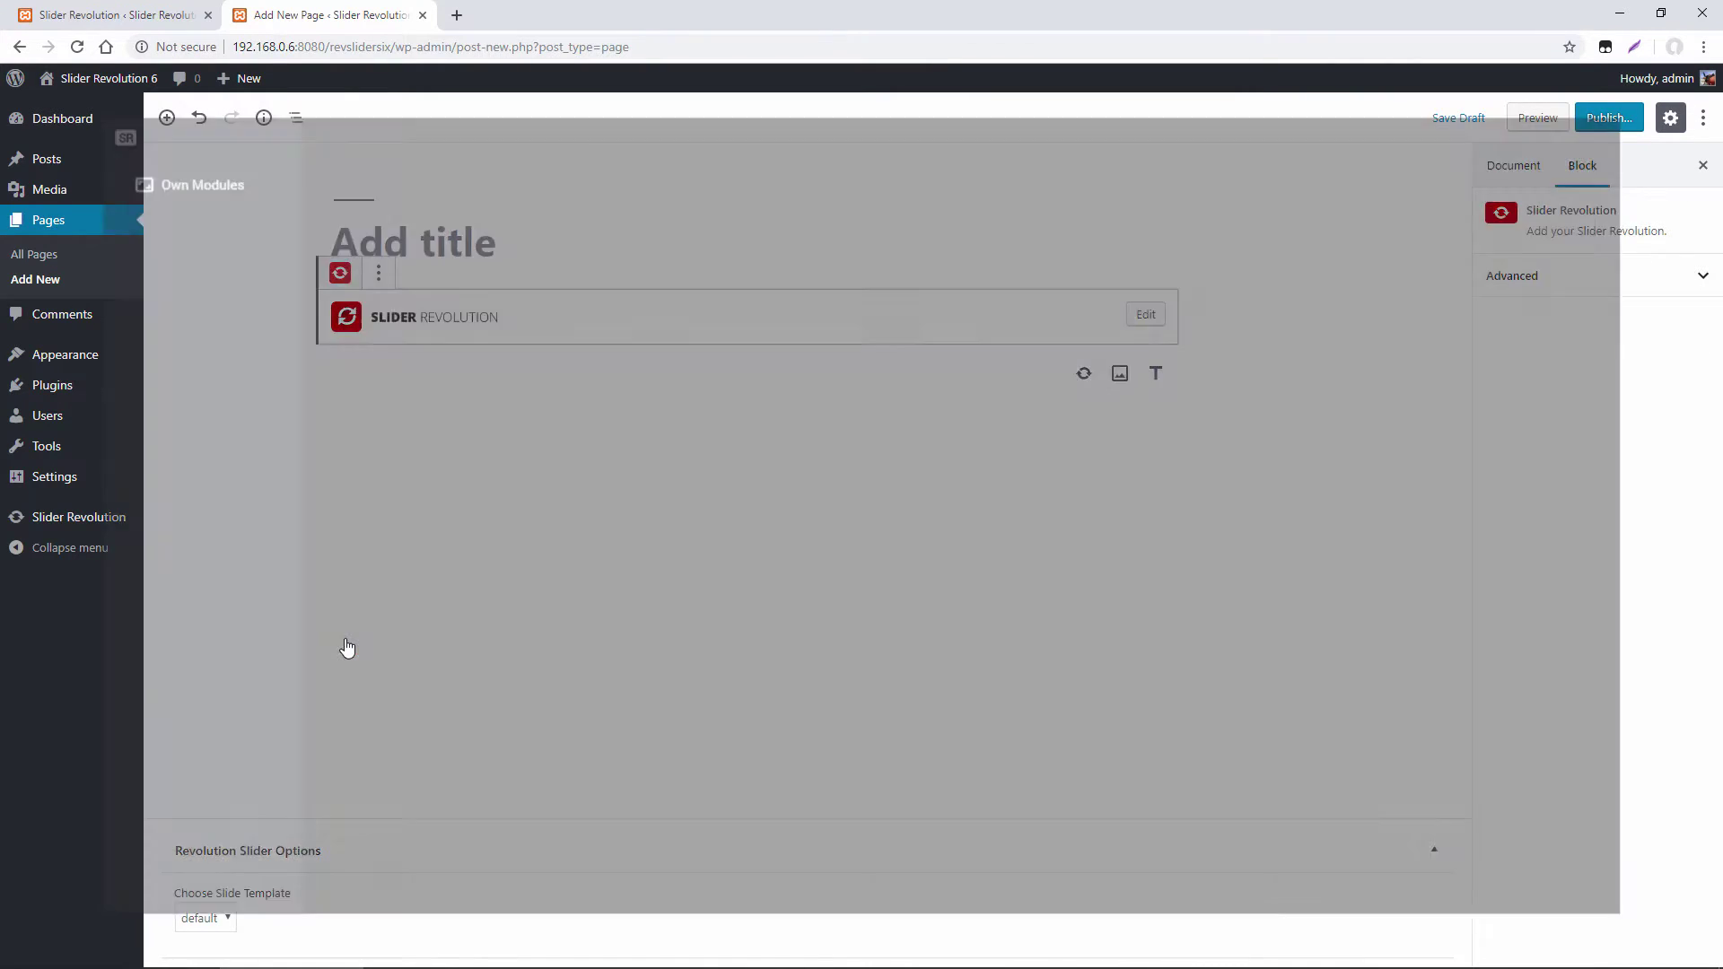
{"action": "left_click", "coordinate": [373, 231]}
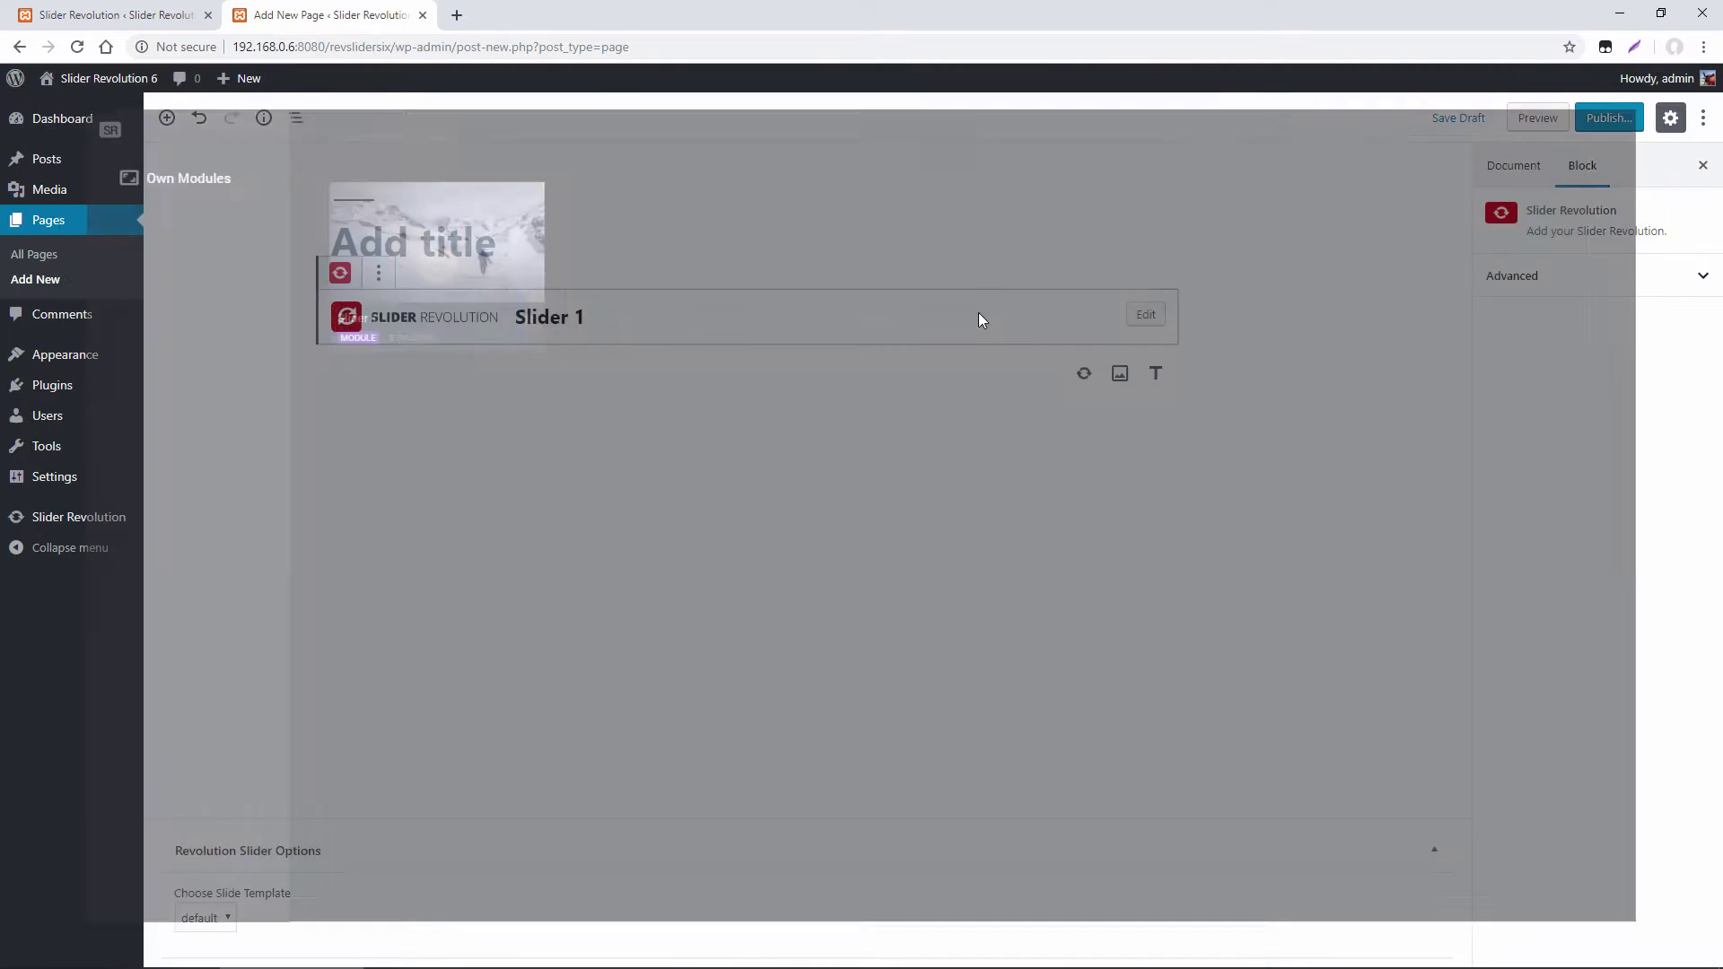
Publish the page and open its live version in a new browser tab
{"action": "left_click", "coordinate": [1608, 128]}
{"action": "left_click", "coordinate": [1613, 117]}
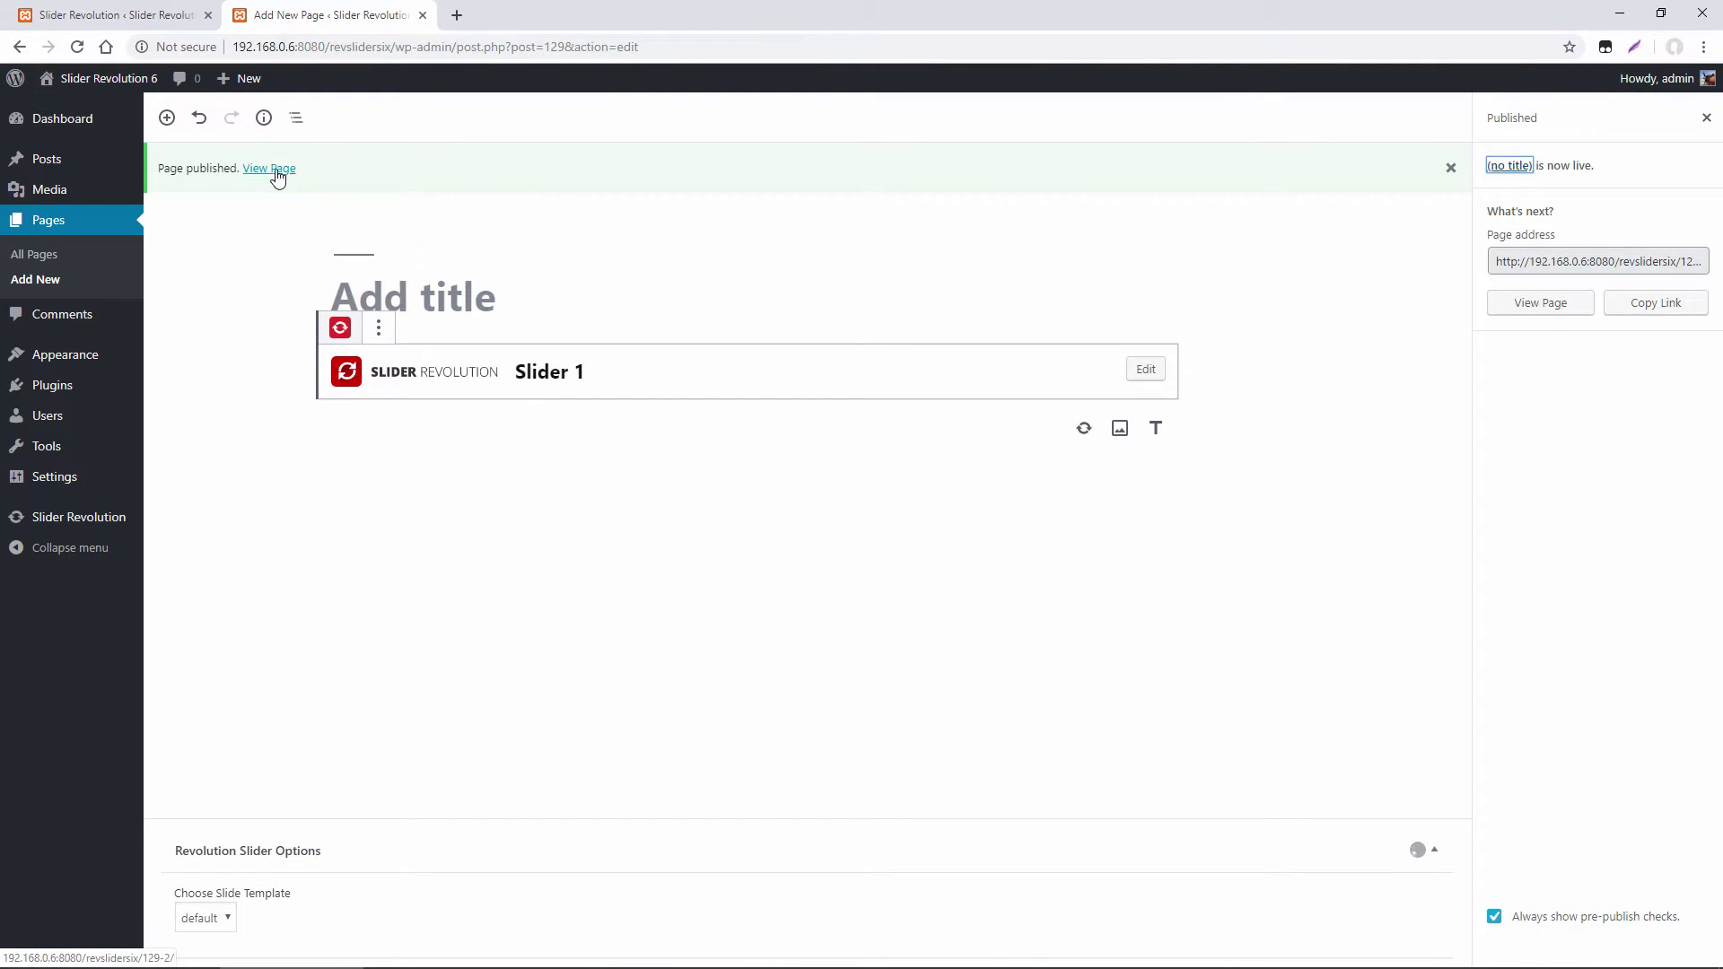
{"action": "left_click", "coordinate": [274, 169], "text": "ctrl"}
{"action": "left_click", "coordinate": [495, 8]}
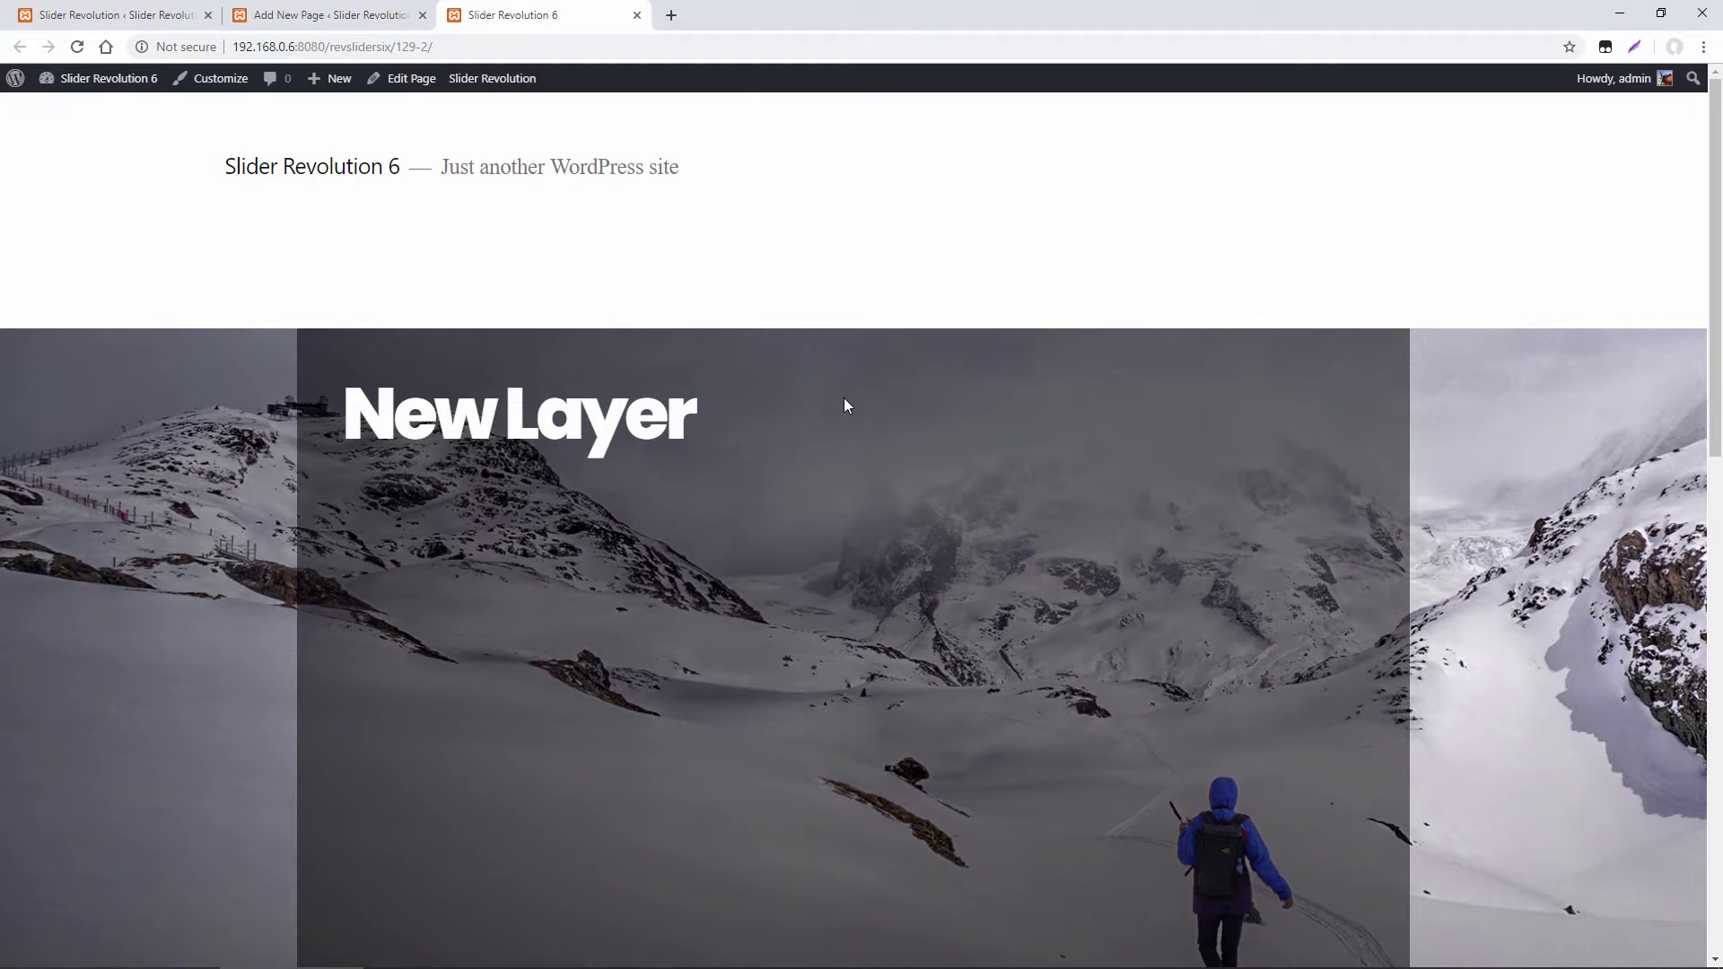
Examine how the background image, shape and headline layers span the live page
{"action": "scroll", "coordinate": [843, 398], "scroll_direction": "down", "scroll_amount": 1}
{"action": "scroll", "coordinate": [820, 397], "scroll_direction": "down", "scroll_amount": 1}
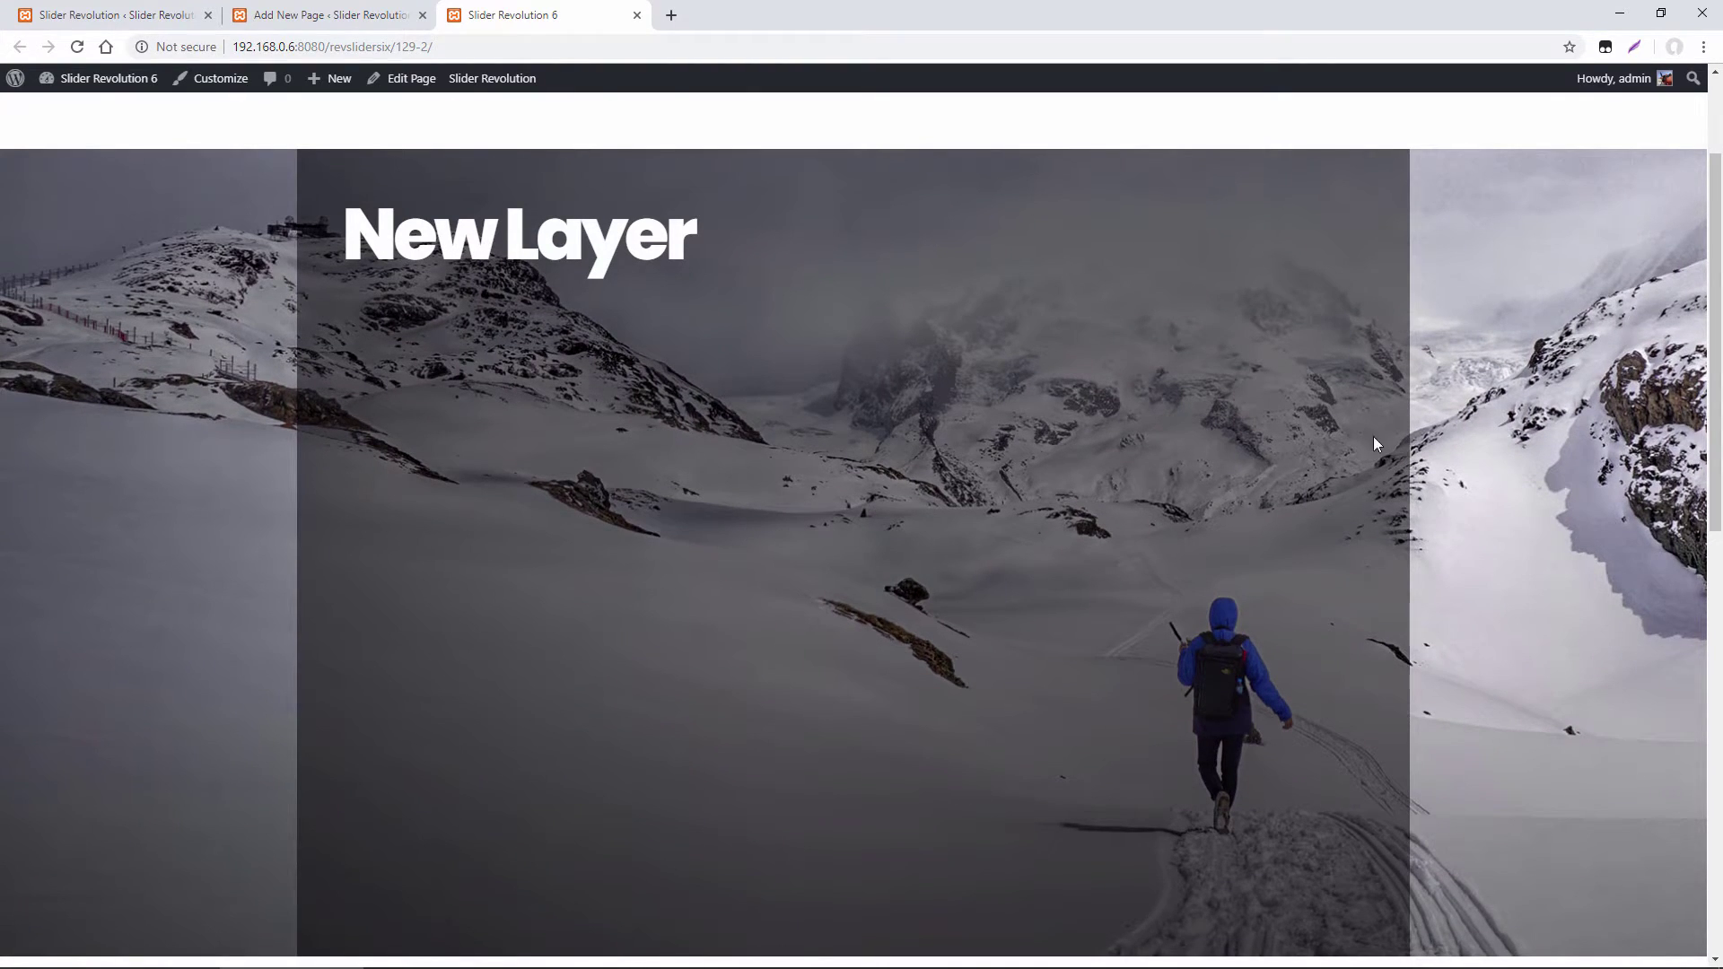
{"action": "scroll", "coordinate": [998, 365], "scroll_direction": "up", "scroll_amount": 1}
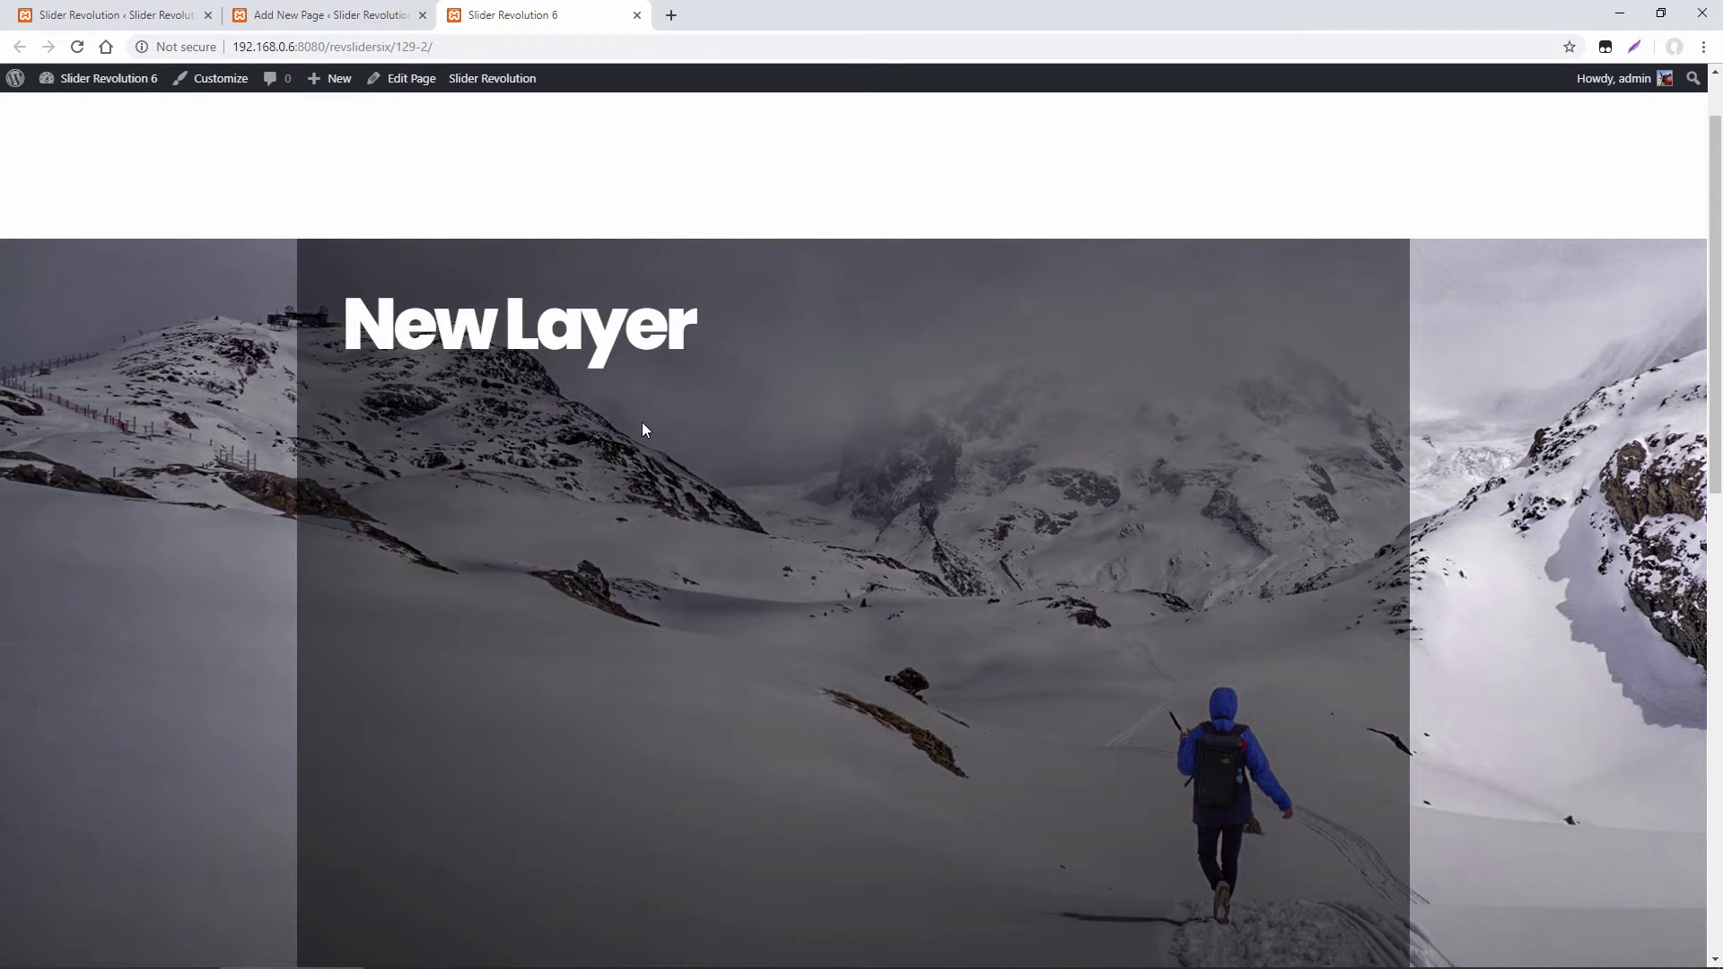
Go back to the slider editor and review the Layer Area Size values in the module's layout options
{"action": "left_click", "coordinate": [99, 15]}
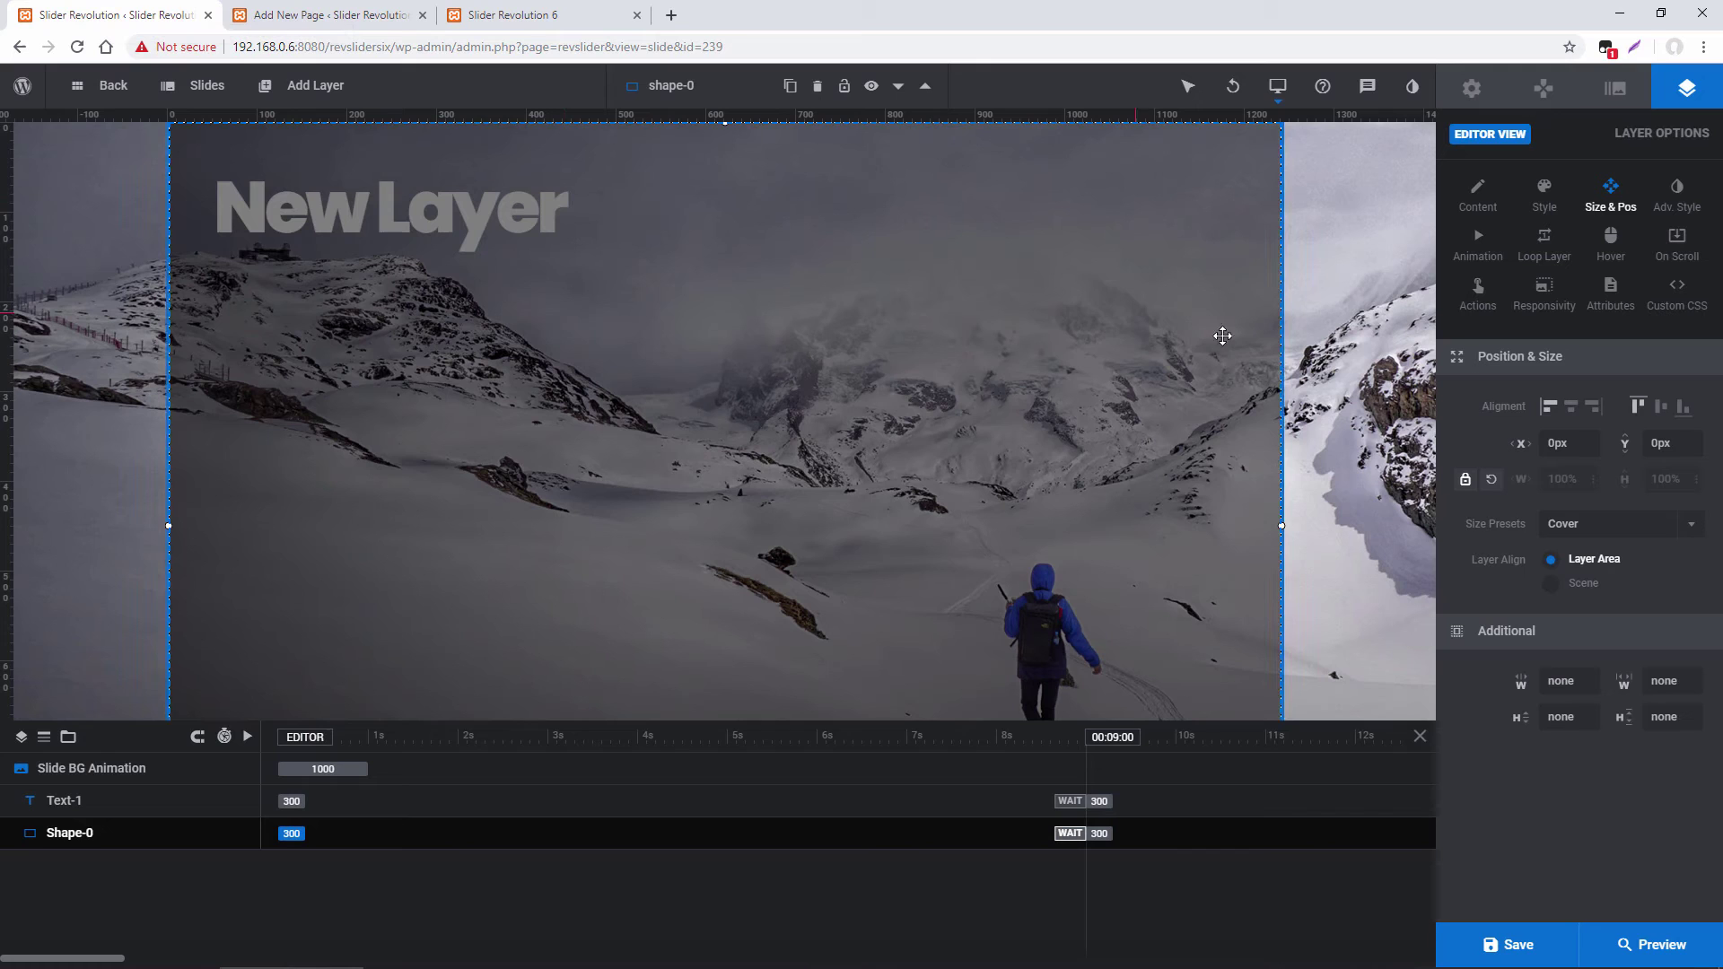
{"action": "left_click", "coordinate": [1472, 88]}
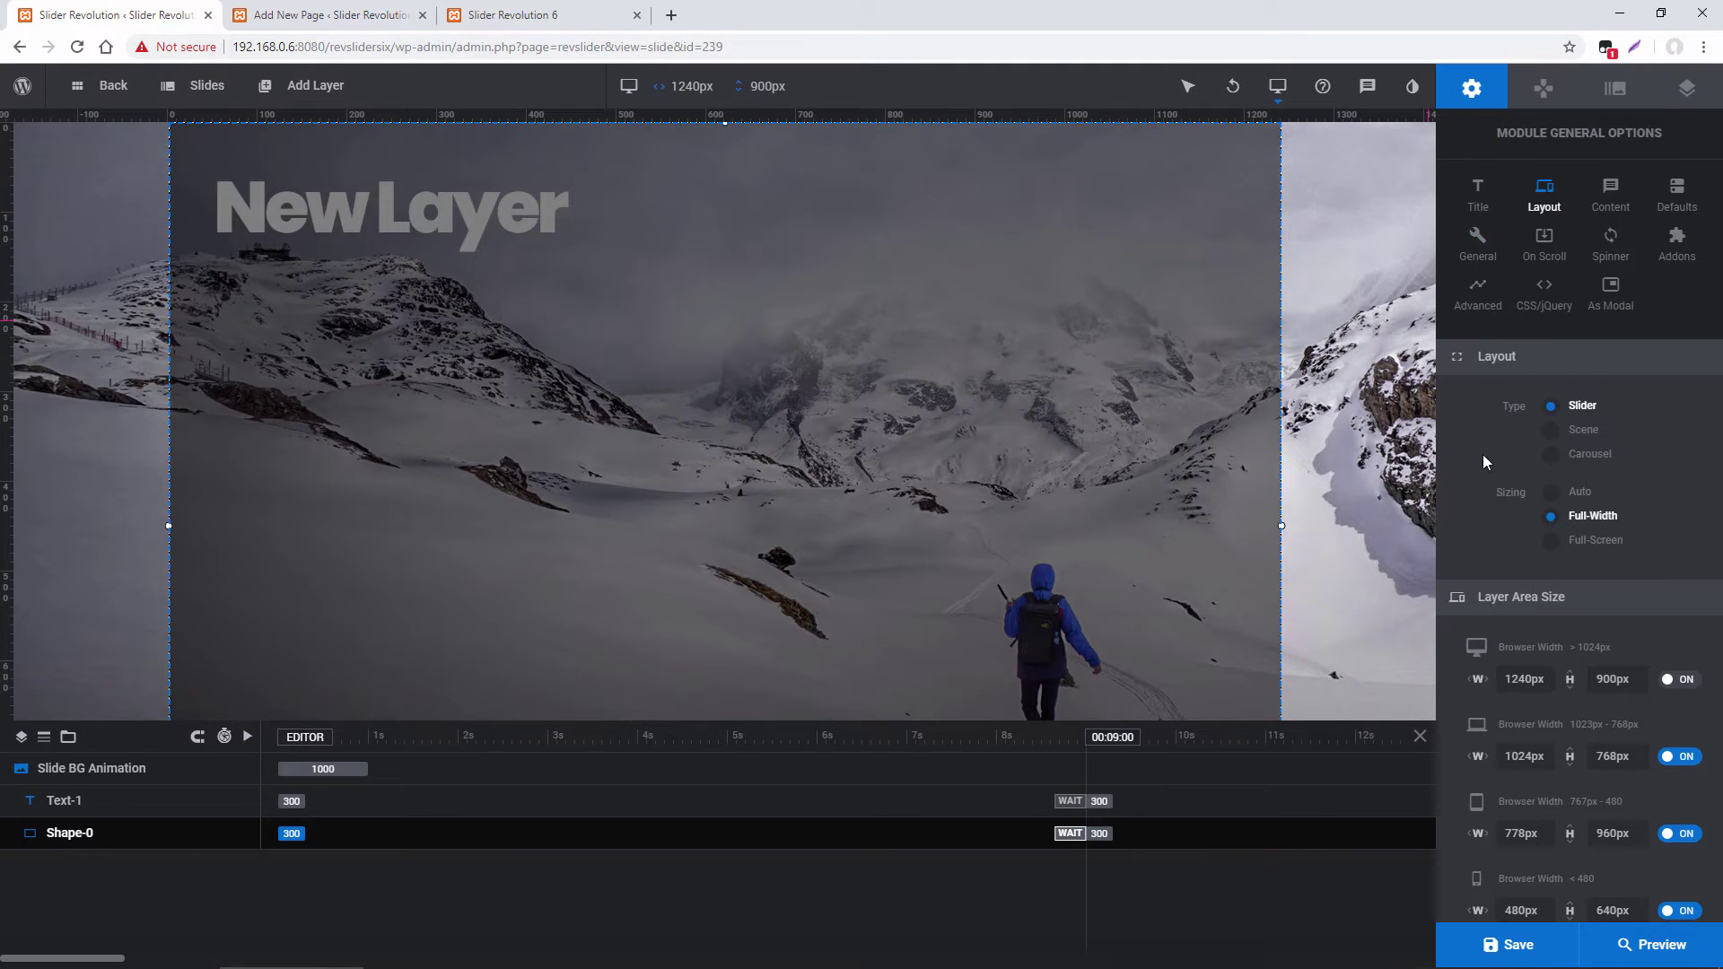
{"action": "scroll", "coordinate": [1485, 444], "scroll_direction": "down", "scroll_amount": 2}
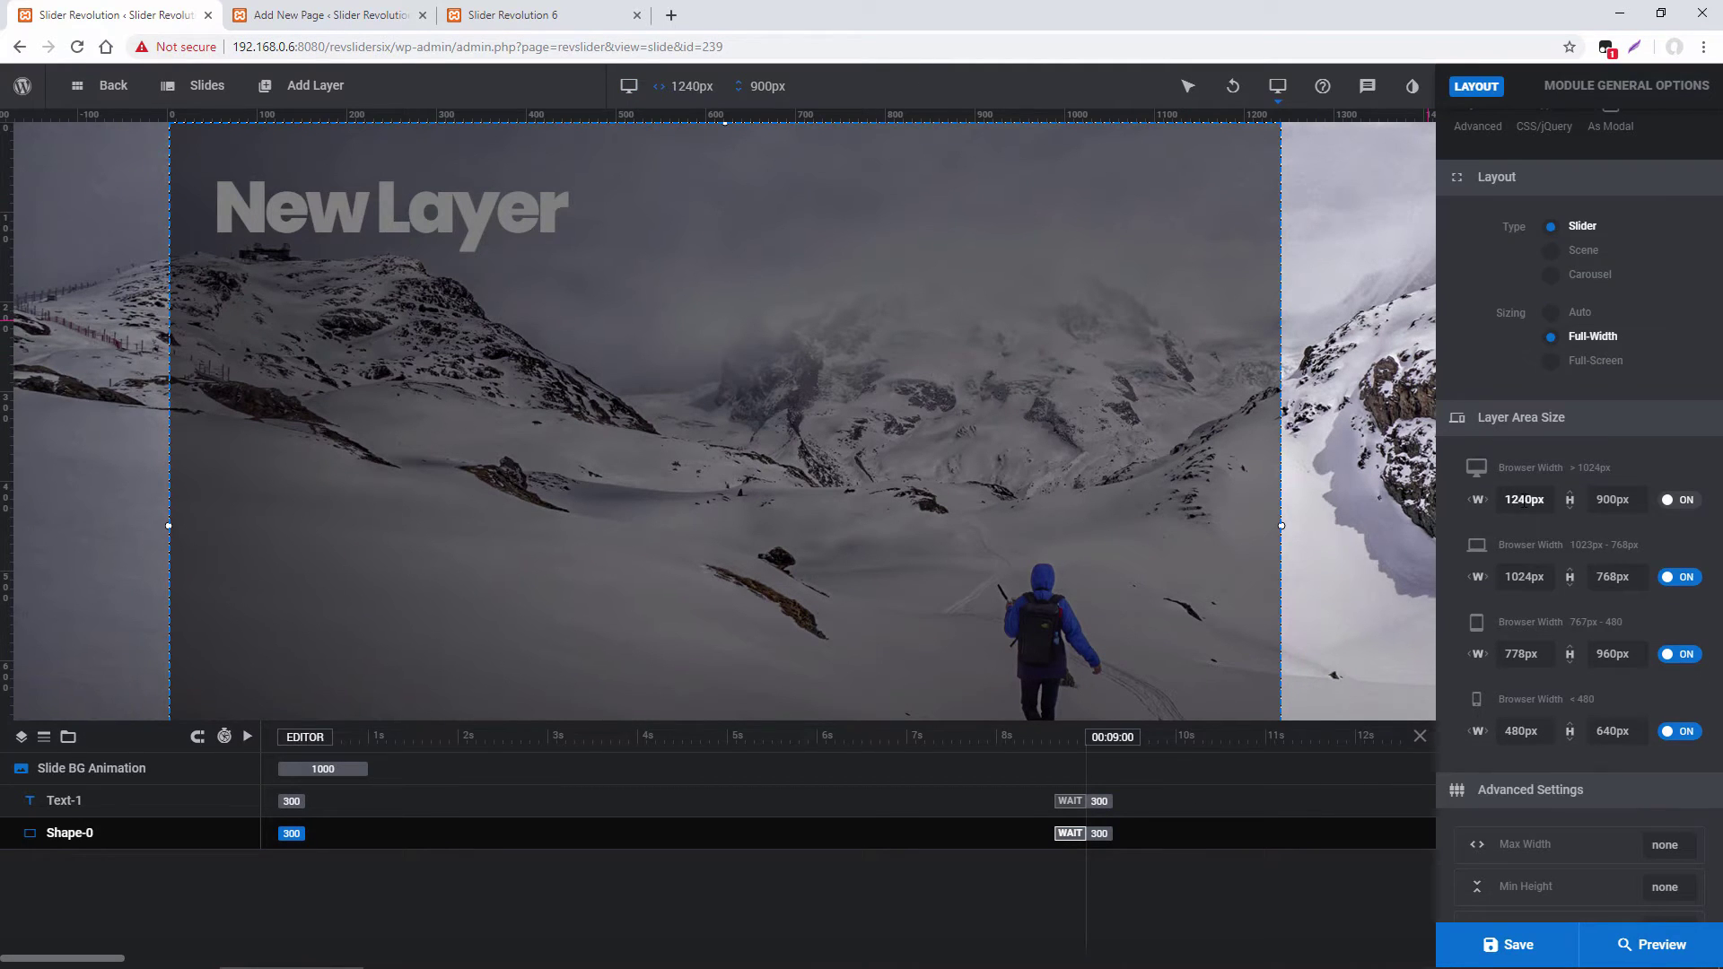
Set the desktop width in Layer Area Size to 800px and save the module
{"action": "double_click", "coordinate": [1525, 500]}
{"action": "type", "text": "800"}
{"action": "key", "text": "Return"}
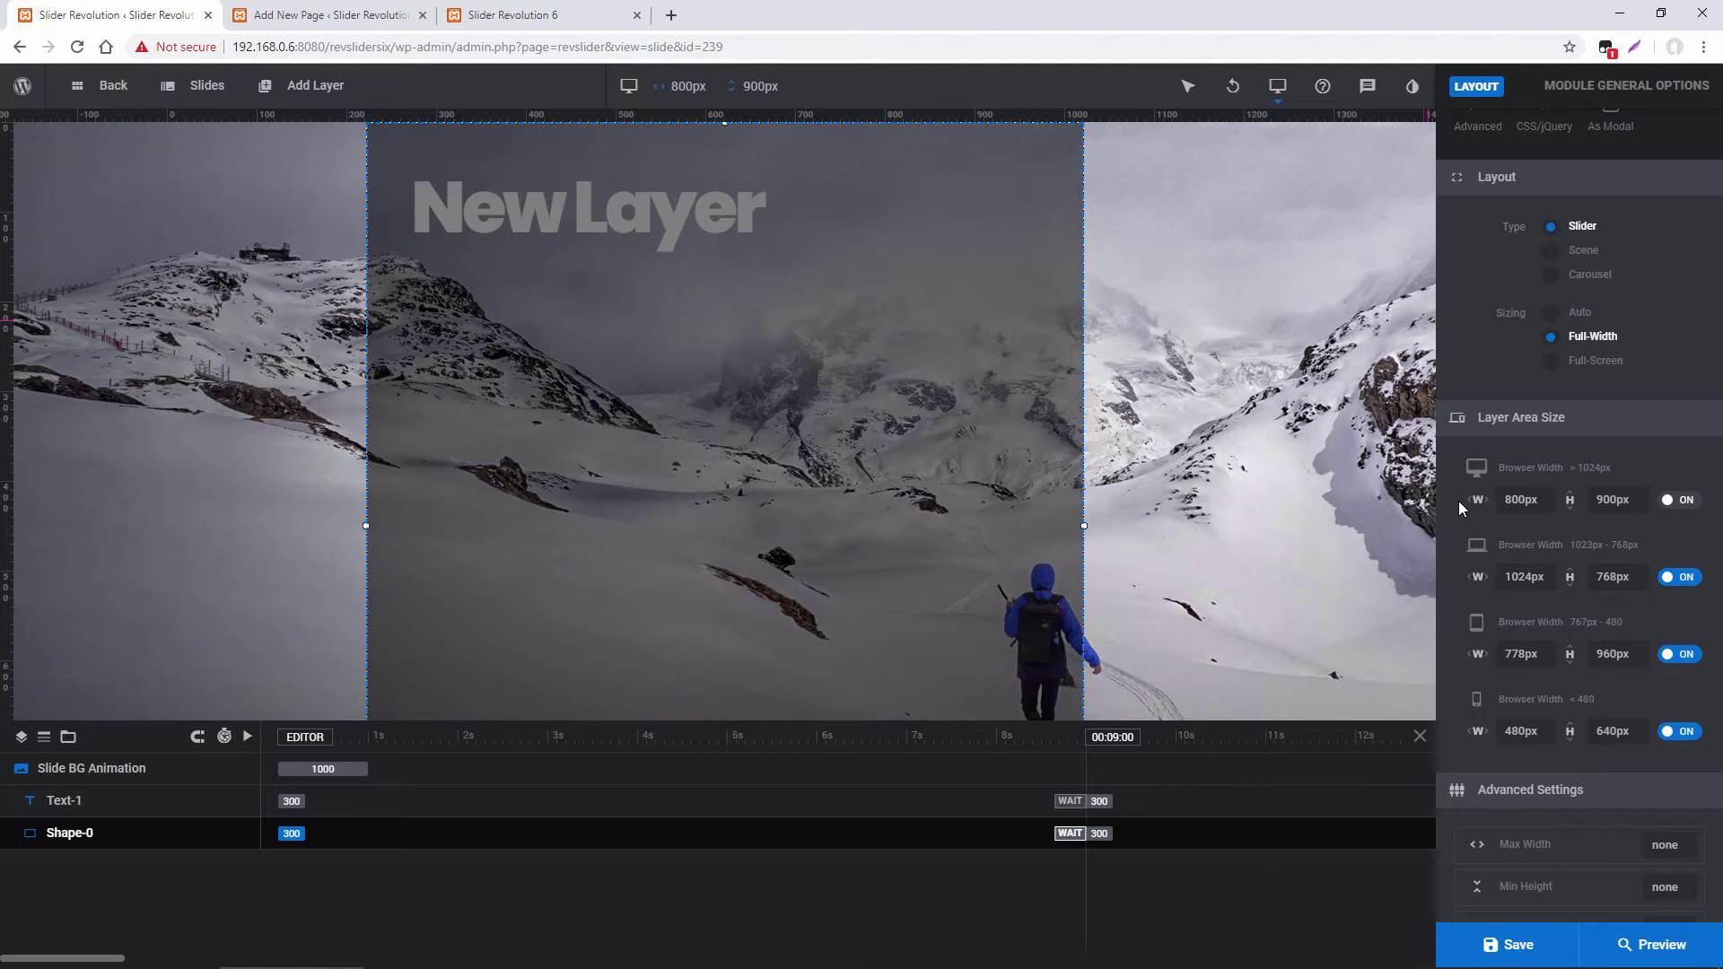
{"action": "left_click", "coordinate": [1494, 944]}
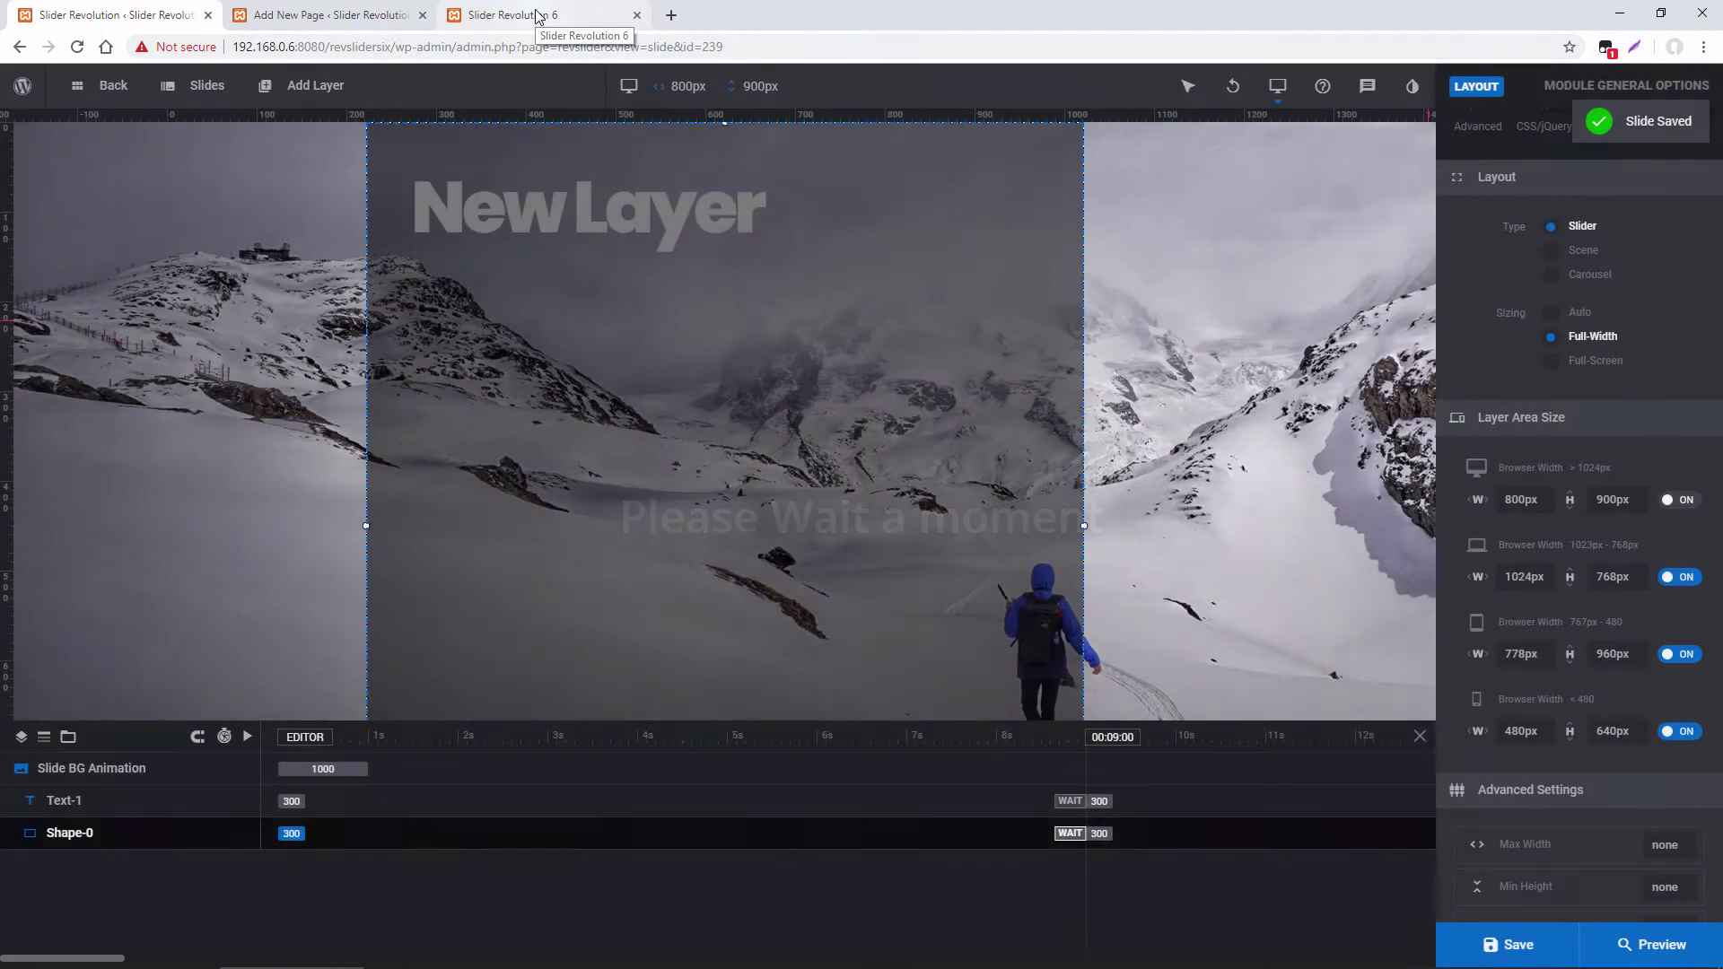
Reload the live page to check how the layers sit in the narrower layer area
{"action": "left_click", "coordinate": [529, 15]}
{"action": "mouse_move", "coordinate": [47, 79]}
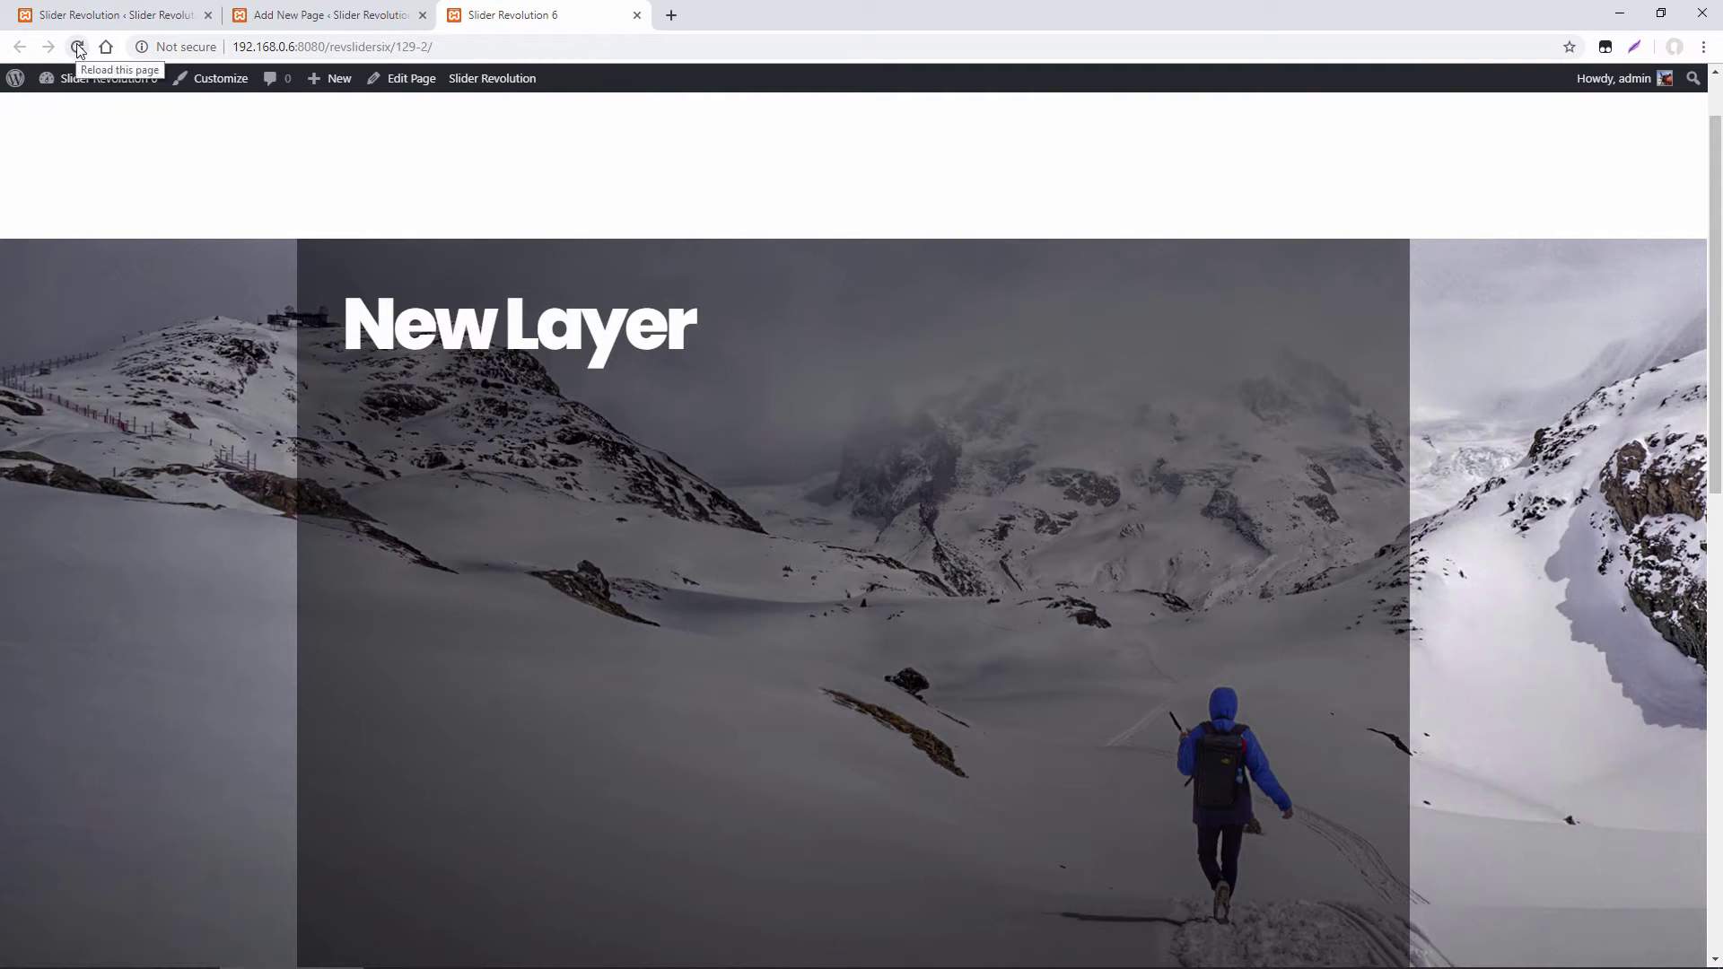
{"action": "left_click", "coordinate": [77, 47]}
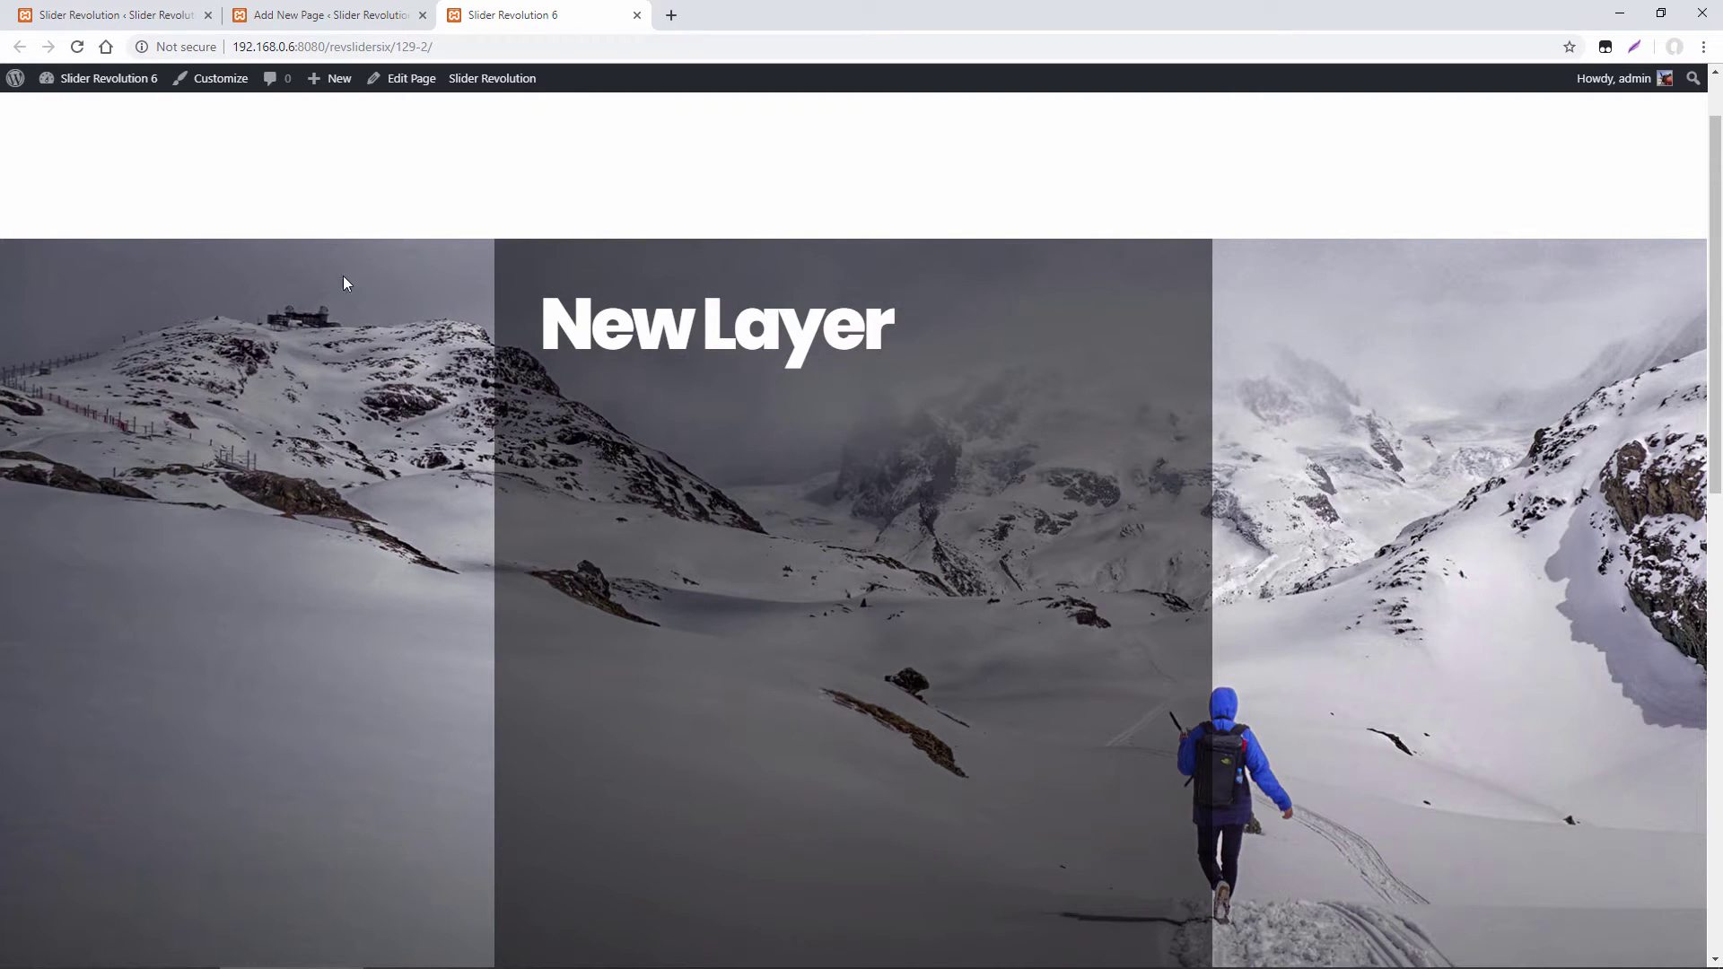
Undo the desktop layer area width change in the slider editor and compare the editor with the live page
{"action": "left_click", "coordinate": [117, 16]}
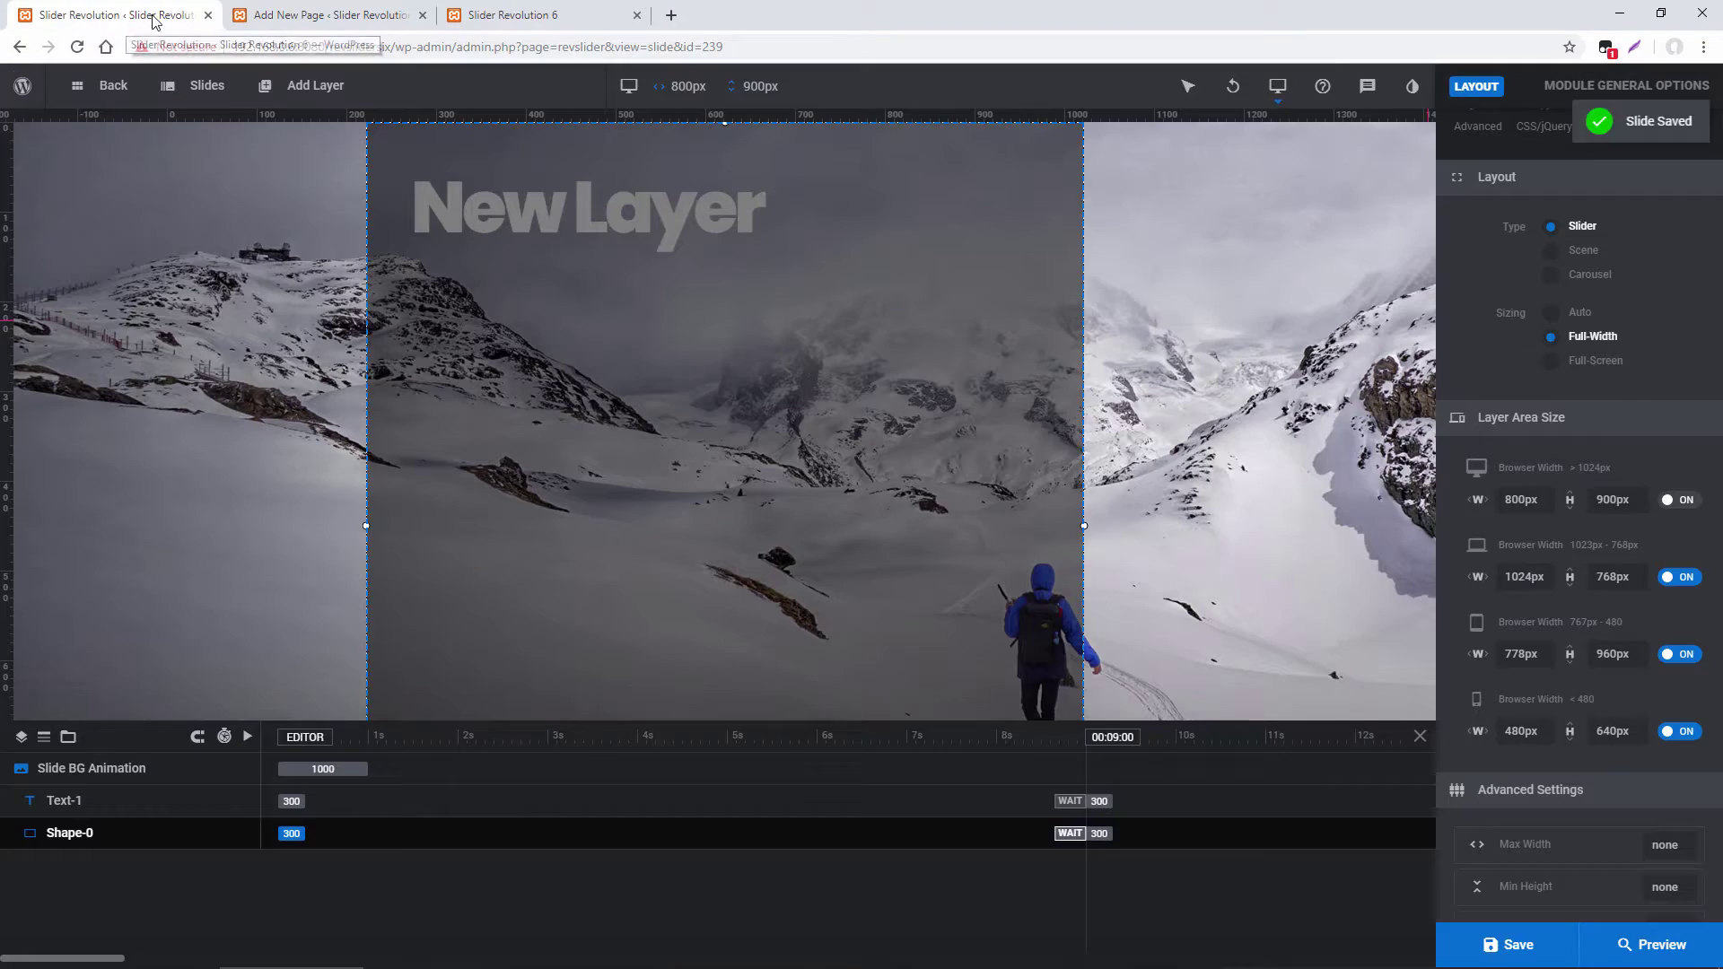
{"action": "left_click", "coordinate": [1231, 88]}
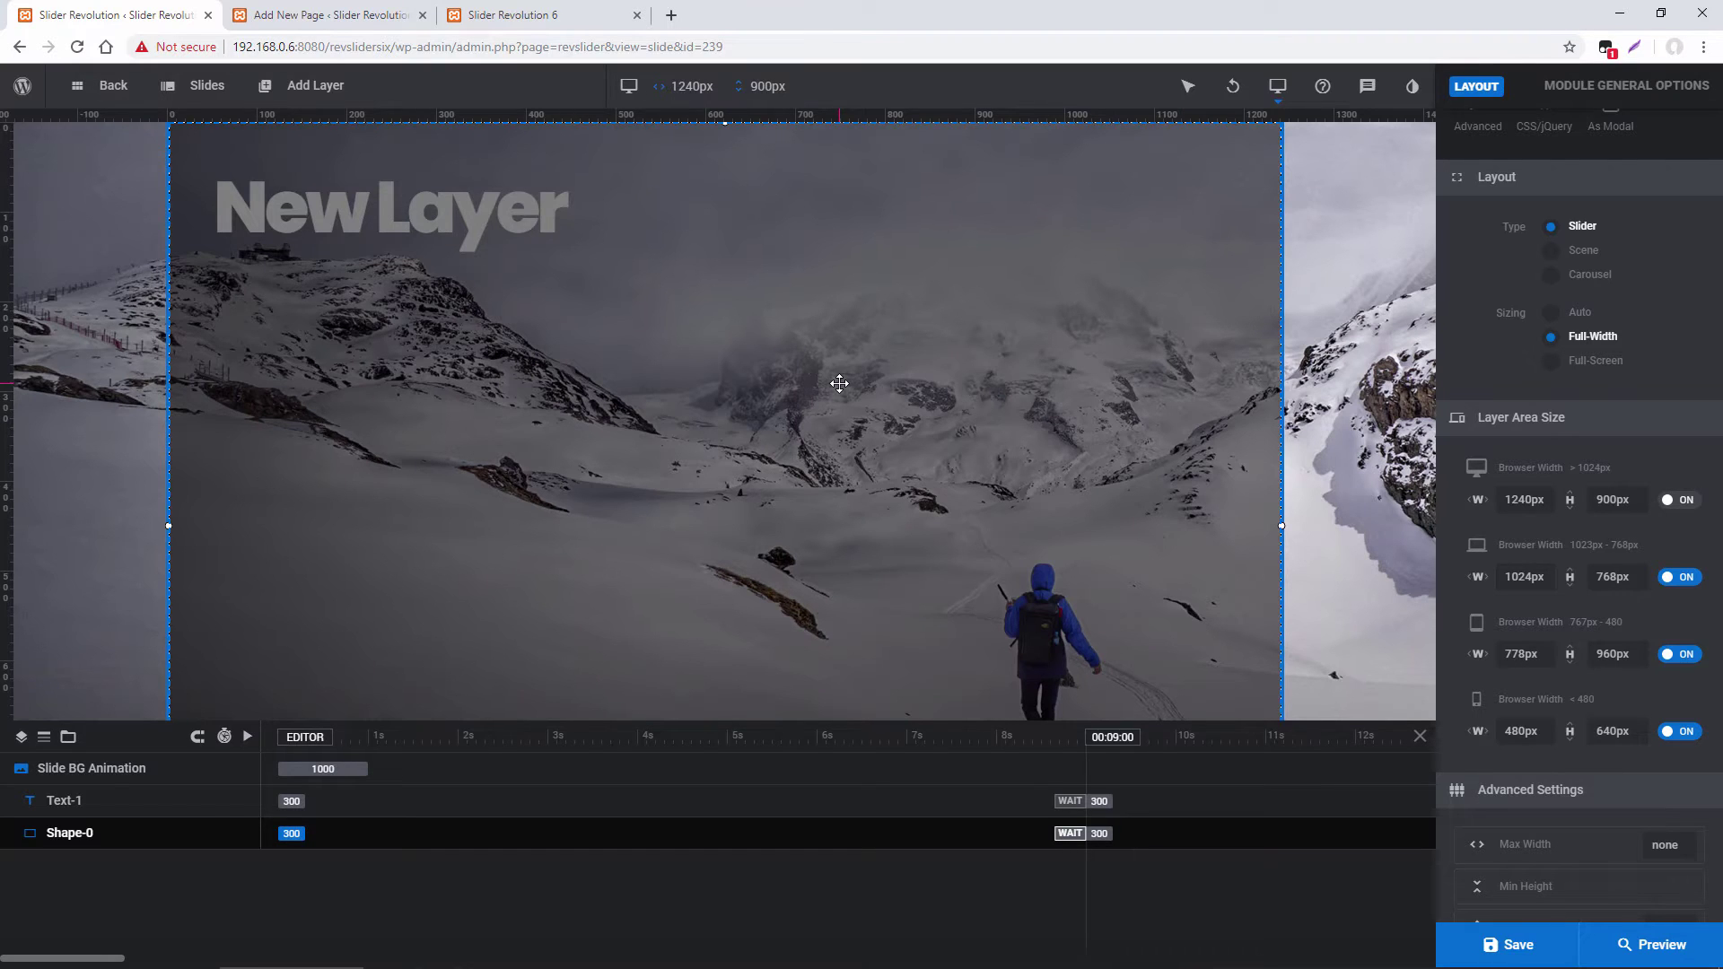
{"action": "key", "text": "ctrl+3"}
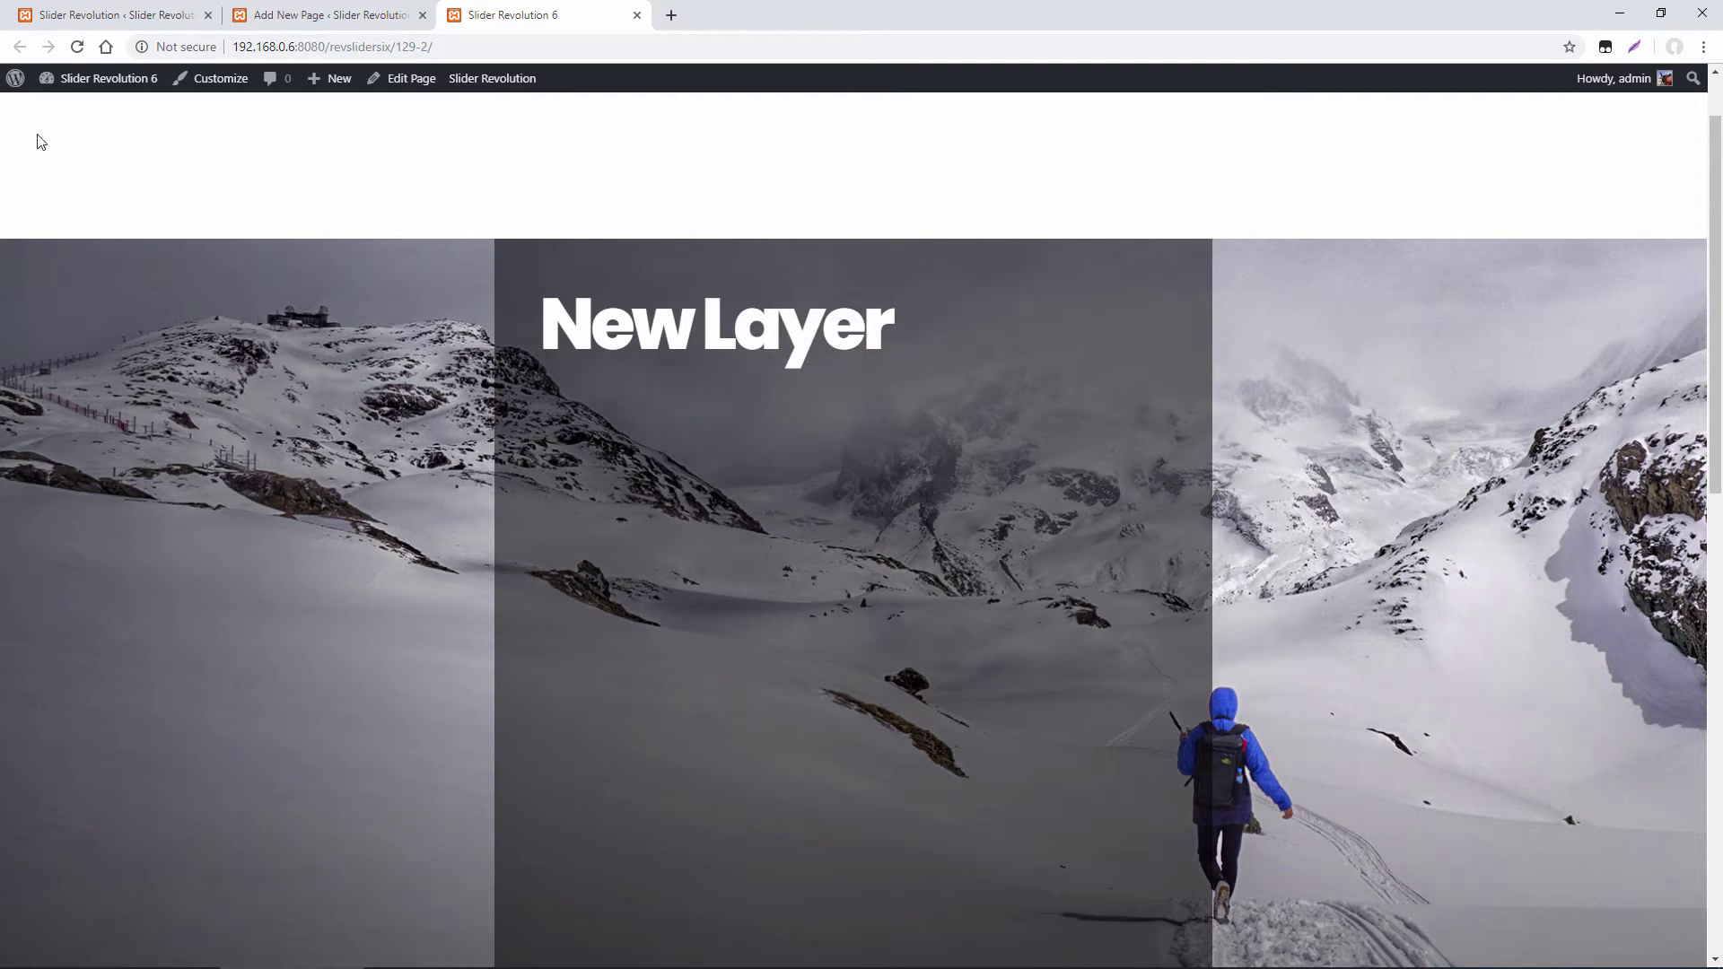
{"action": "left_click", "coordinate": [72, 15]}
Set Layer Align to Scene for both the Shape-0 and Text-1 layers and save the module
{"action": "left_click", "coordinate": [993, 213]}
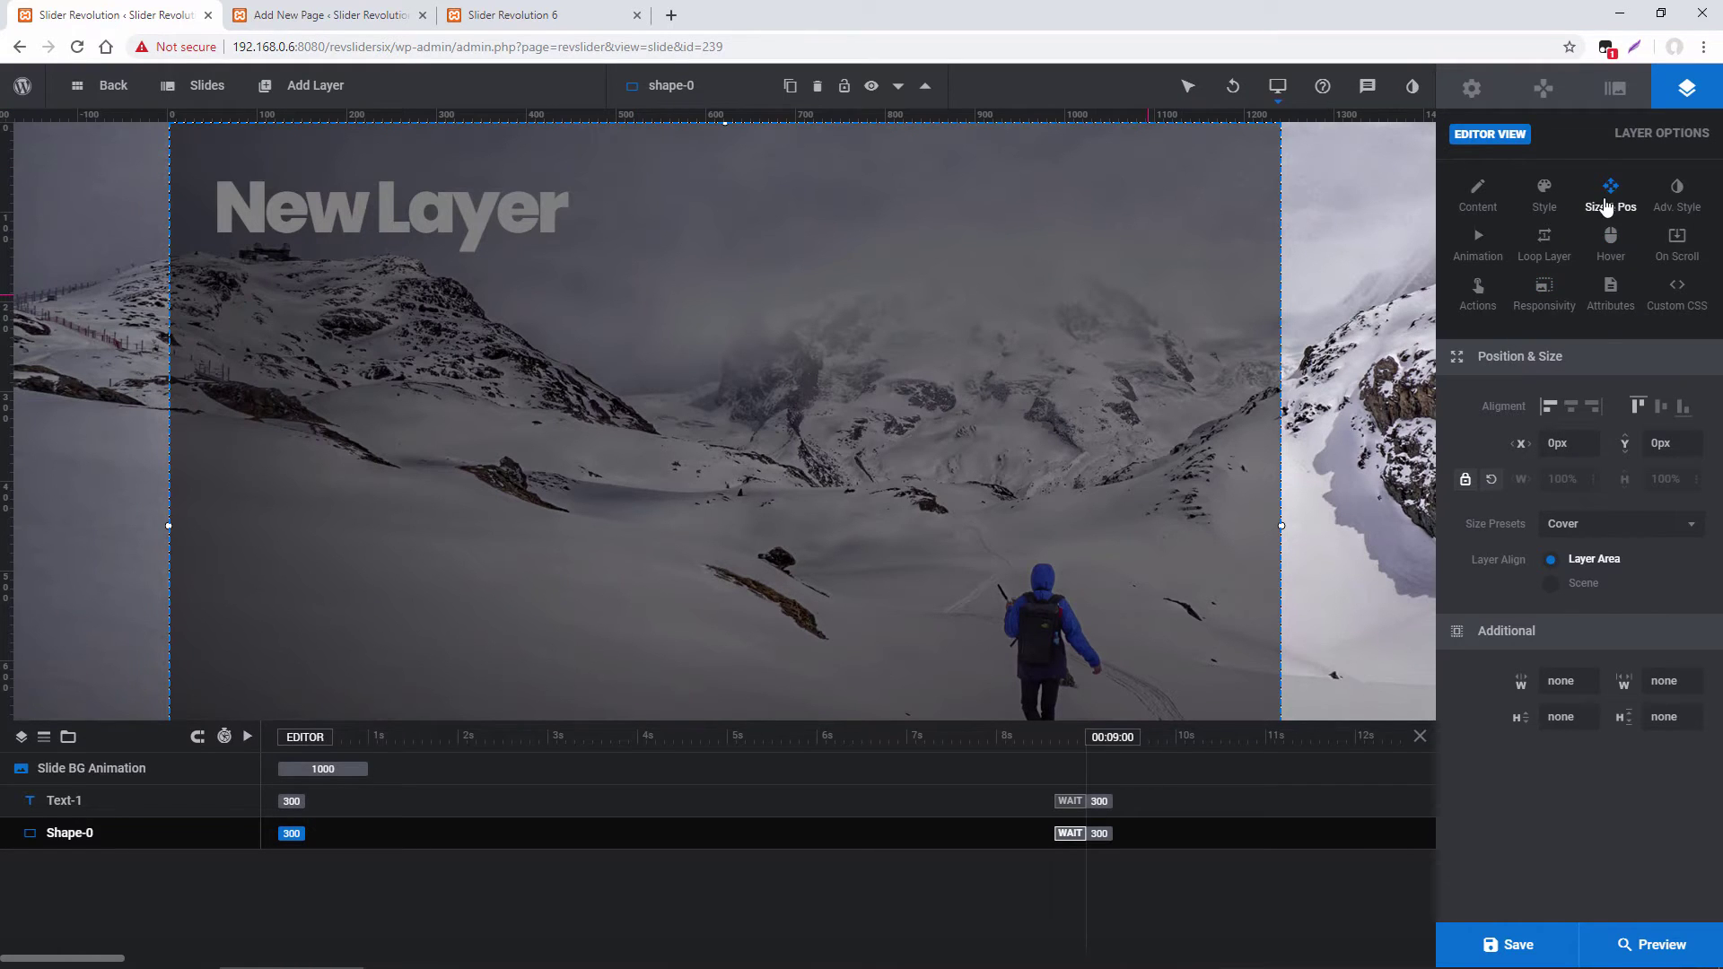
{"action": "left_click", "coordinate": [1549, 585]}
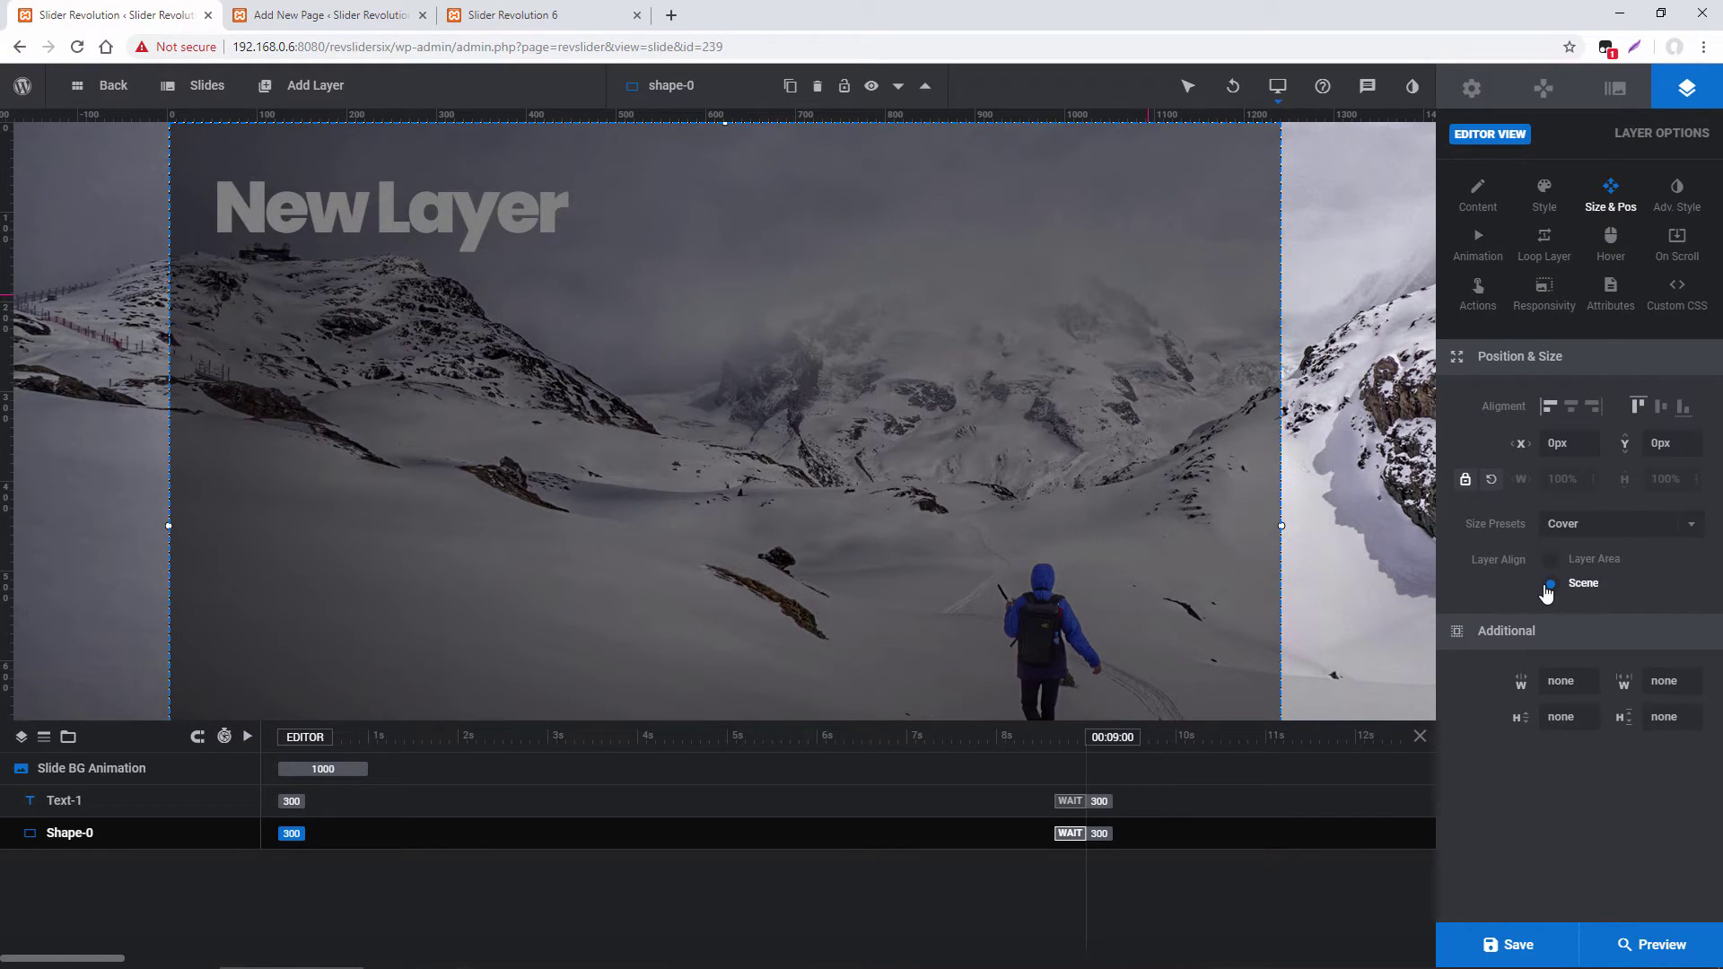
{"action": "left_click", "coordinate": [139, 796]}
{"action": "left_click", "coordinate": [1552, 548]}
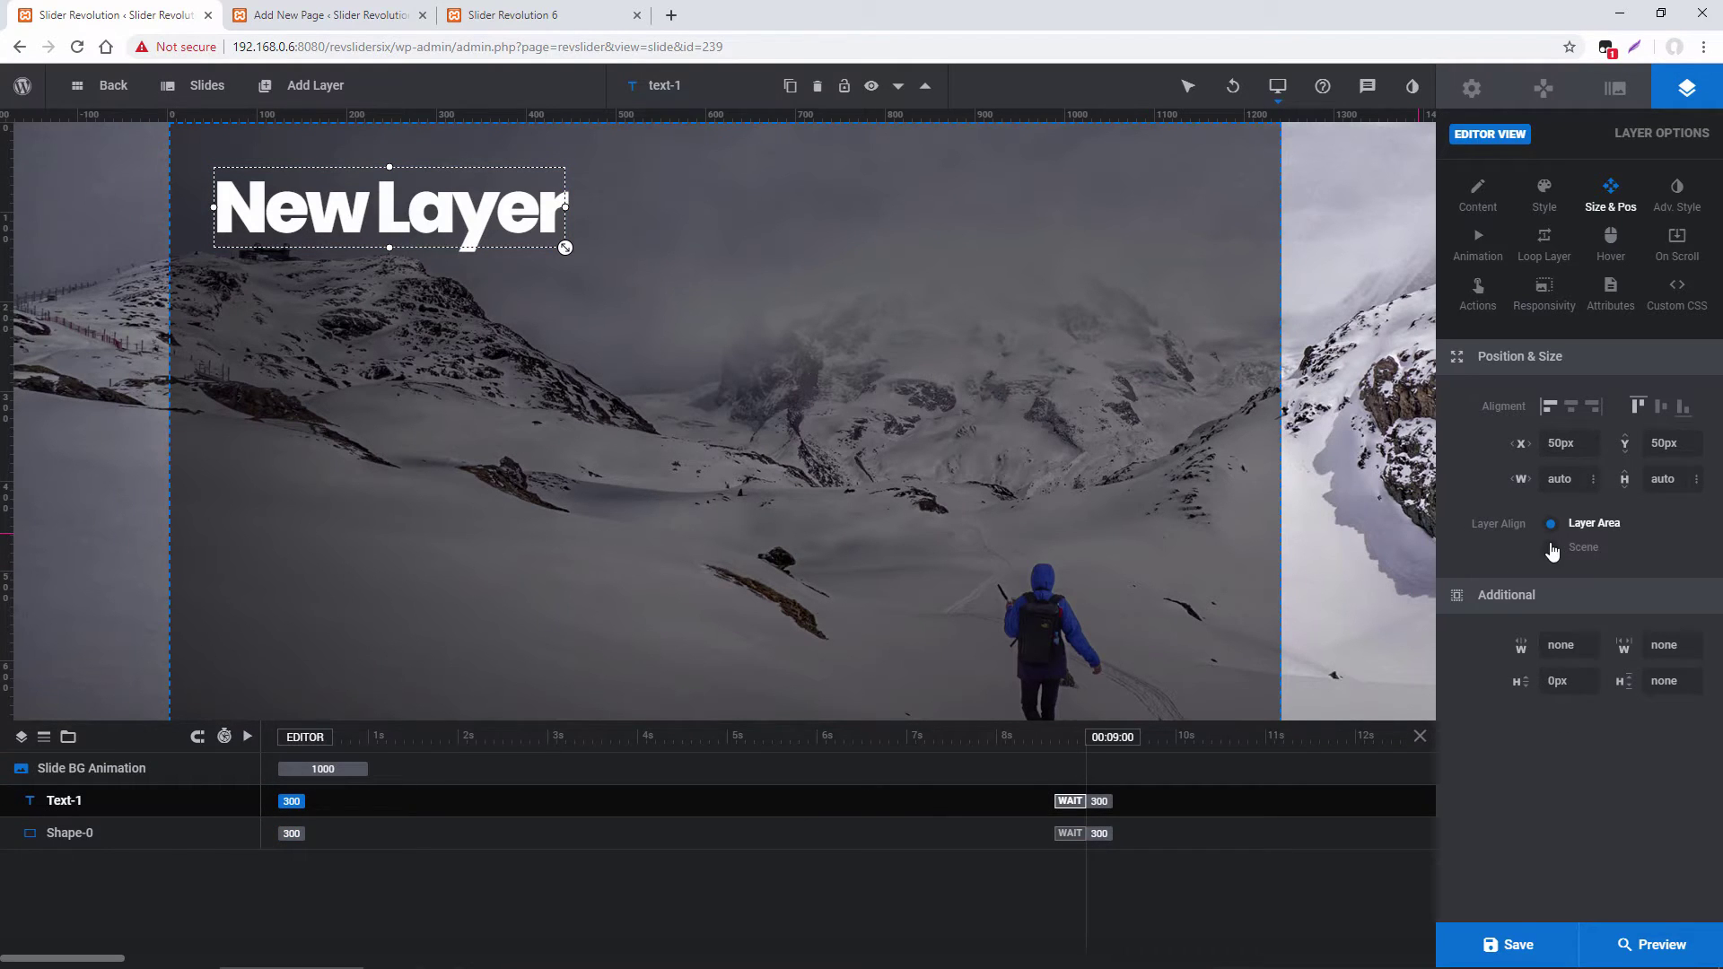
{"action": "left_click", "coordinate": [1511, 937]}
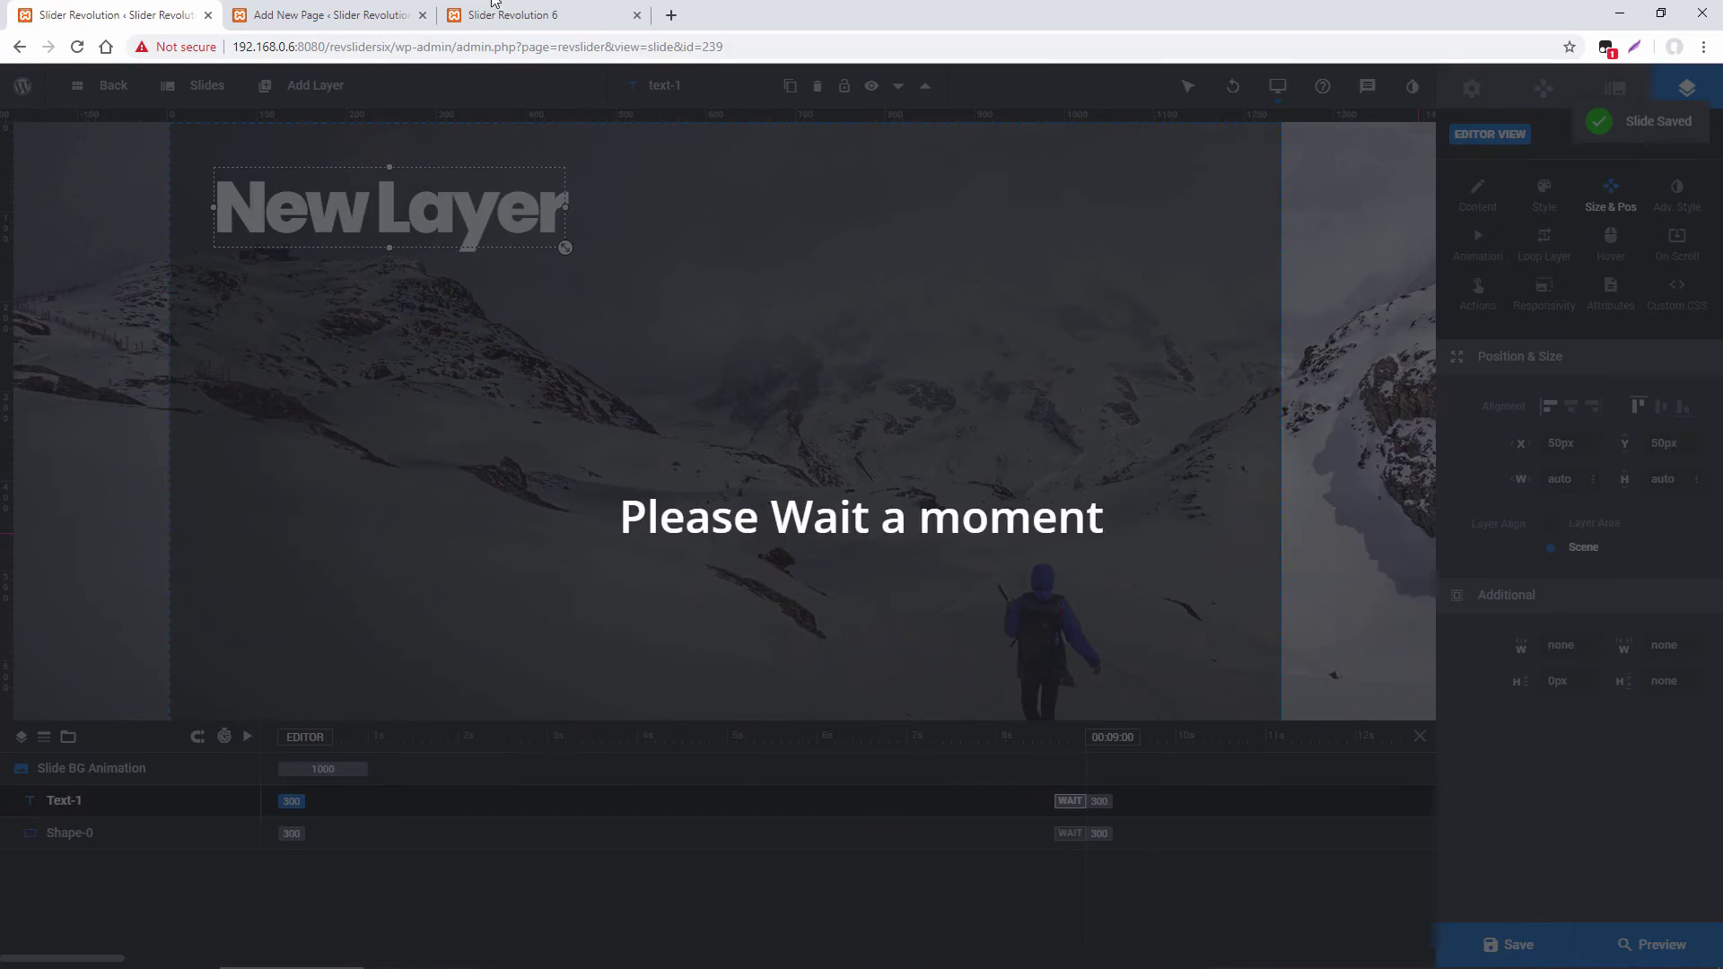
Reload the live page and examine how the scene-aligned shape and text layers are placed
{"action": "left_click", "coordinate": [521, 16]}
{"action": "left_click", "coordinate": [78, 49]}
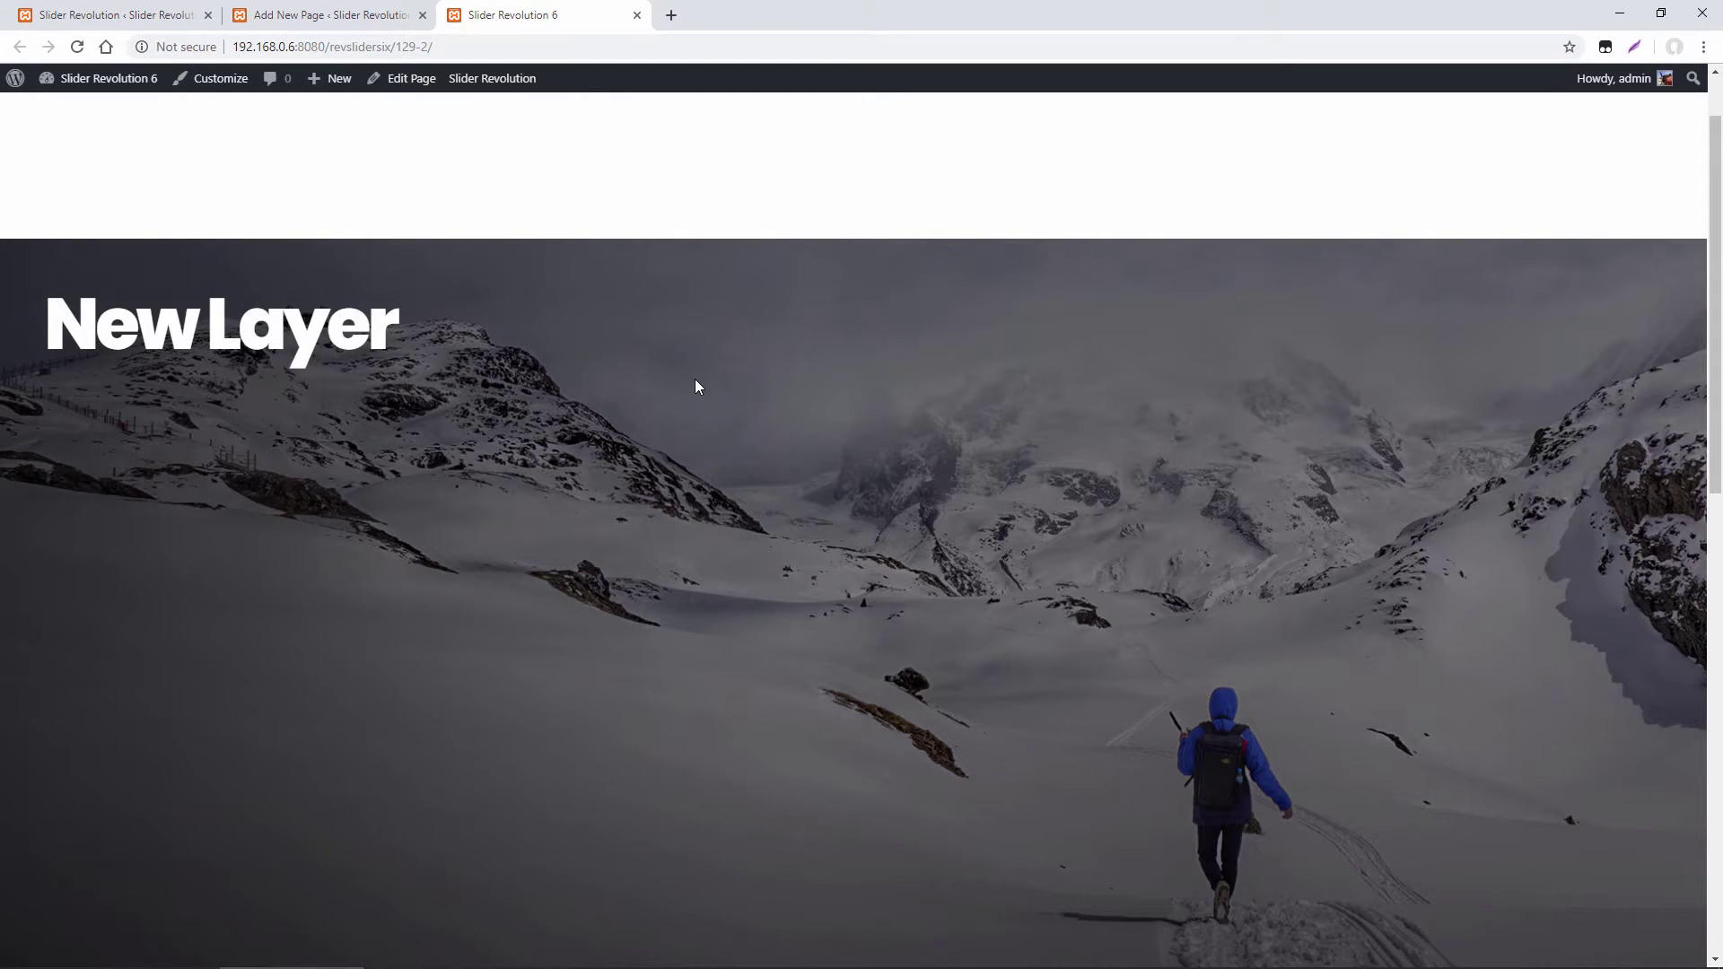
{"action": "scroll", "coordinate": [696, 380], "scroll_direction": "down", "scroll_amount": 1}
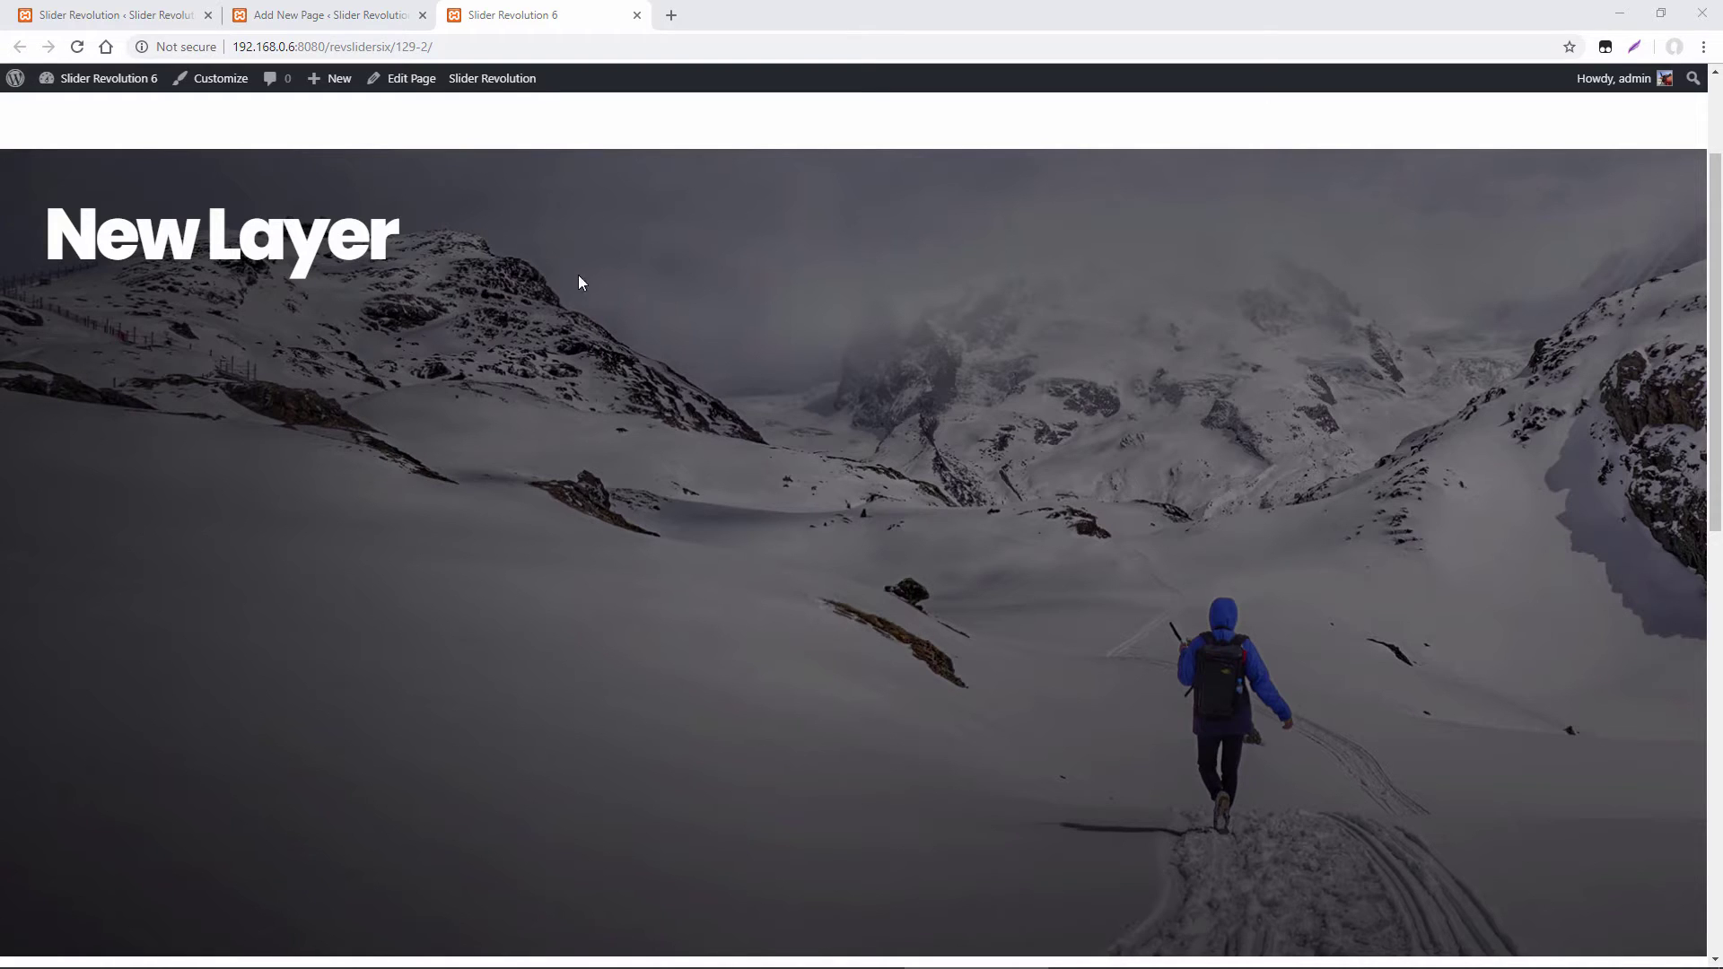
Back in the slider editor's Notebook view, center the Text-1 layer horizontally and vertically
{"action": "left_click", "coordinate": [135, 15]}
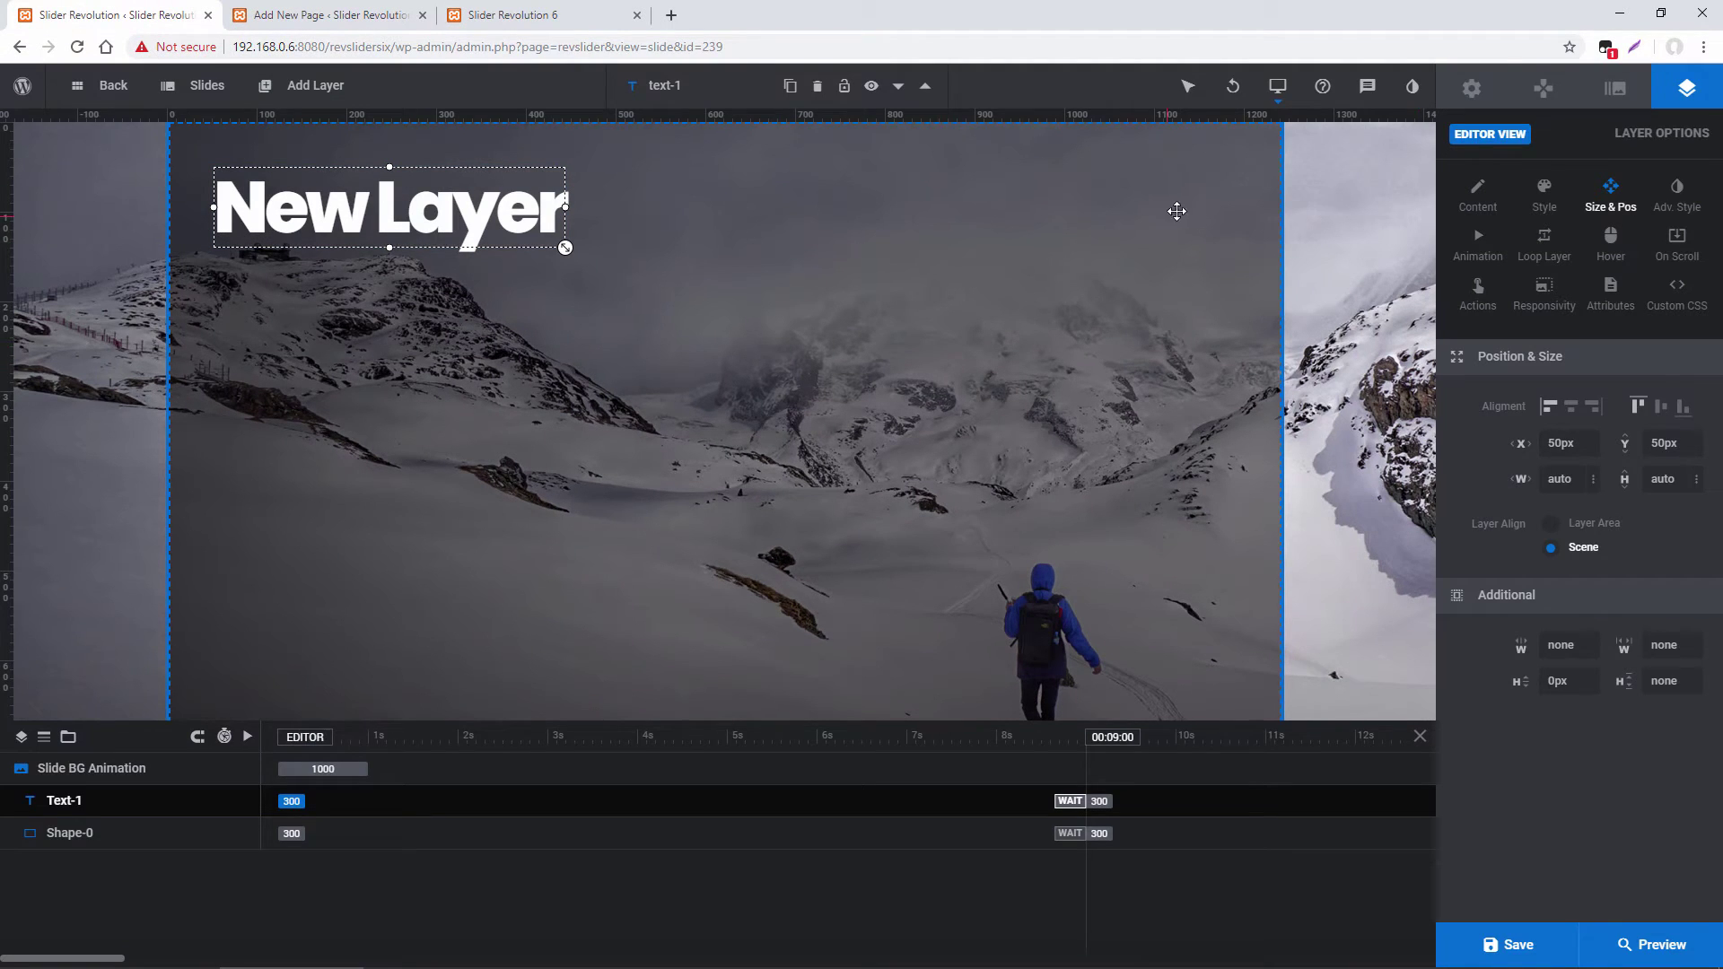
{"action": "mouse_move", "coordinate": [1279, 97]}
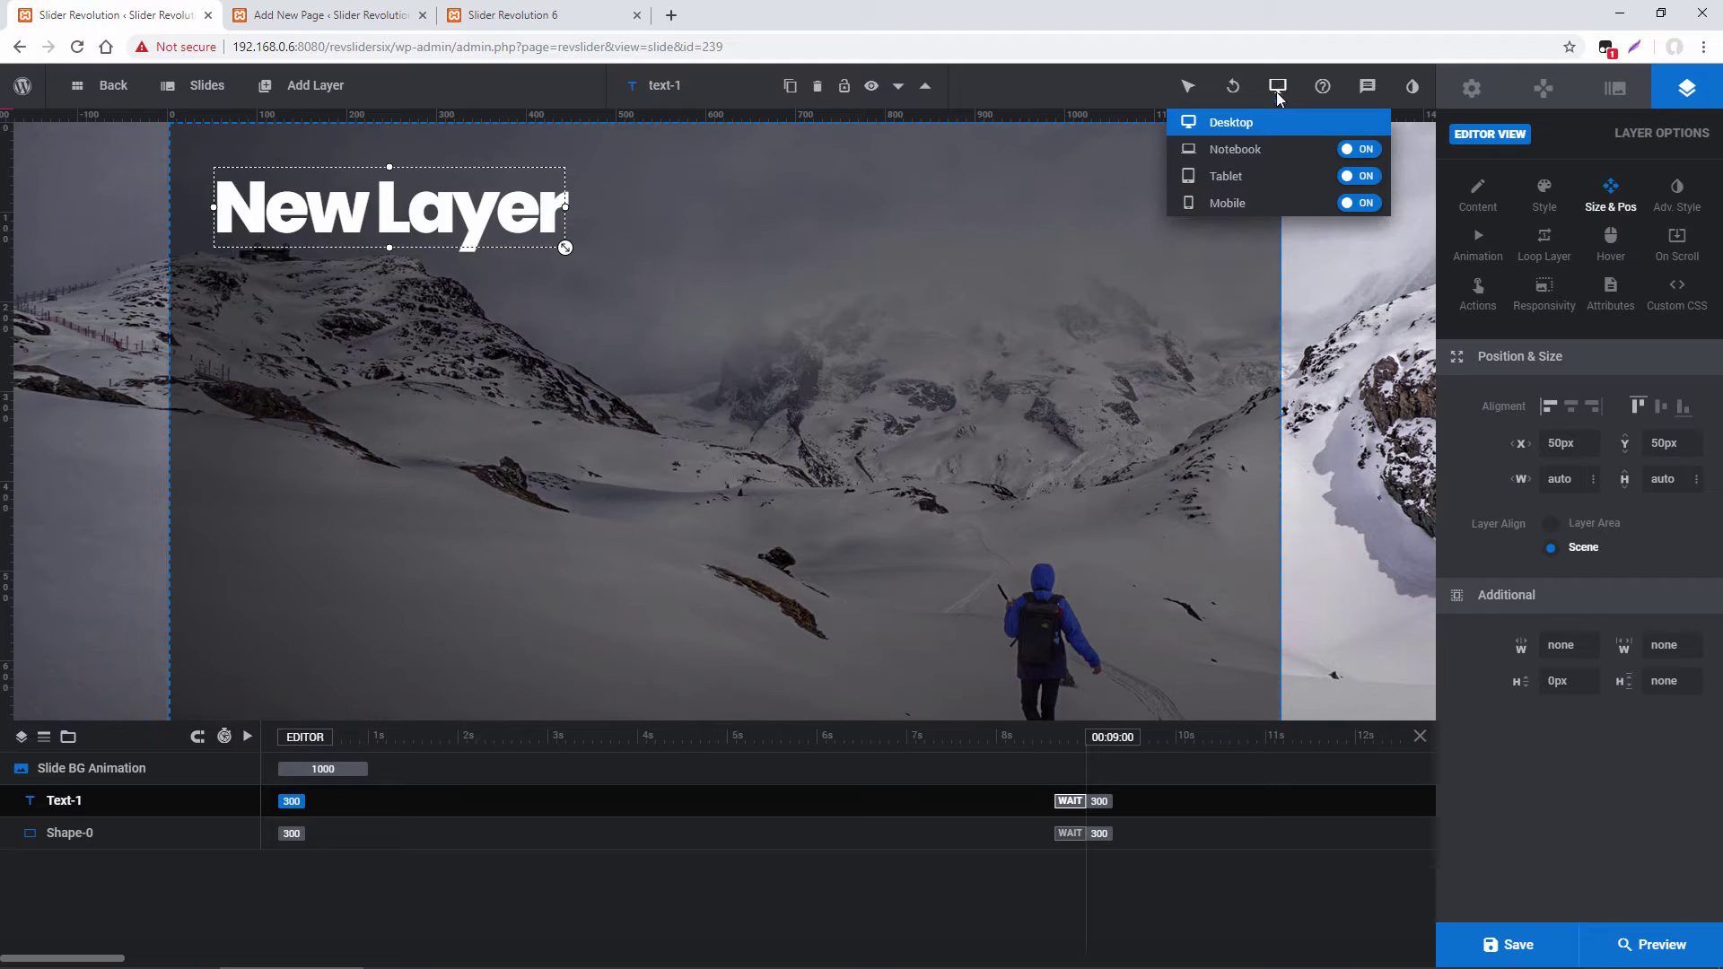
{"action": "left_click", "coordinate": [1245, 153]}
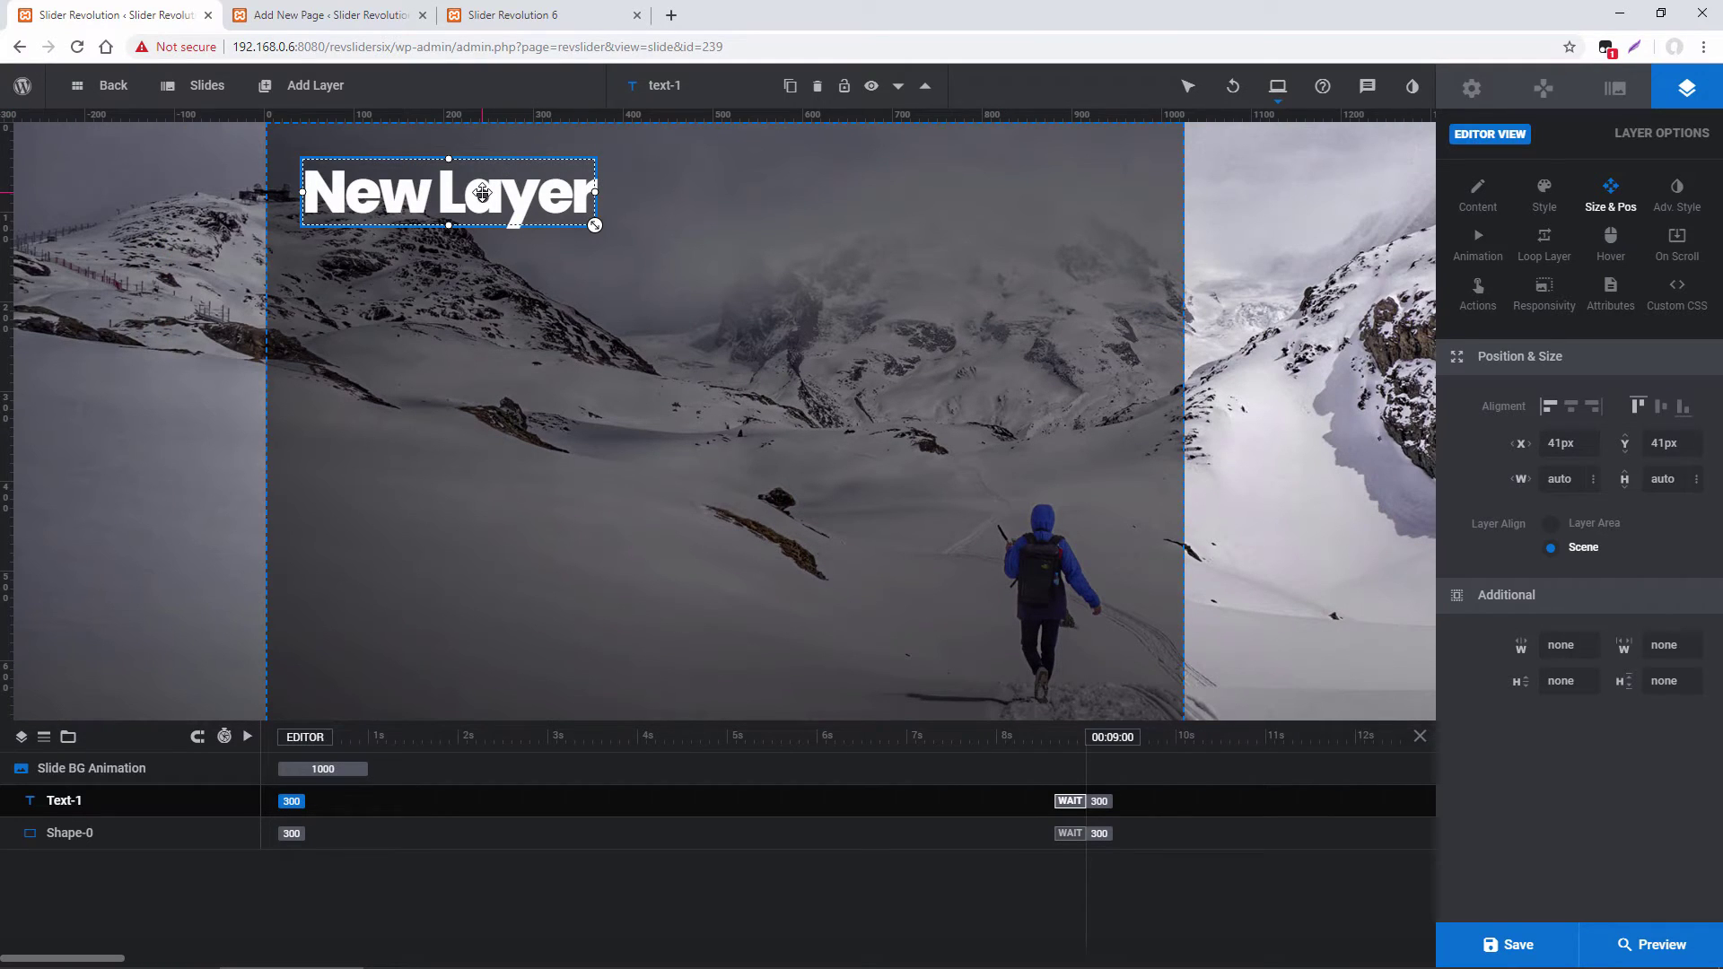
{"action": "left_click", "coordinate": [1571, 407]}
{"action": "left_click", "coordinate": [1661, 407]}
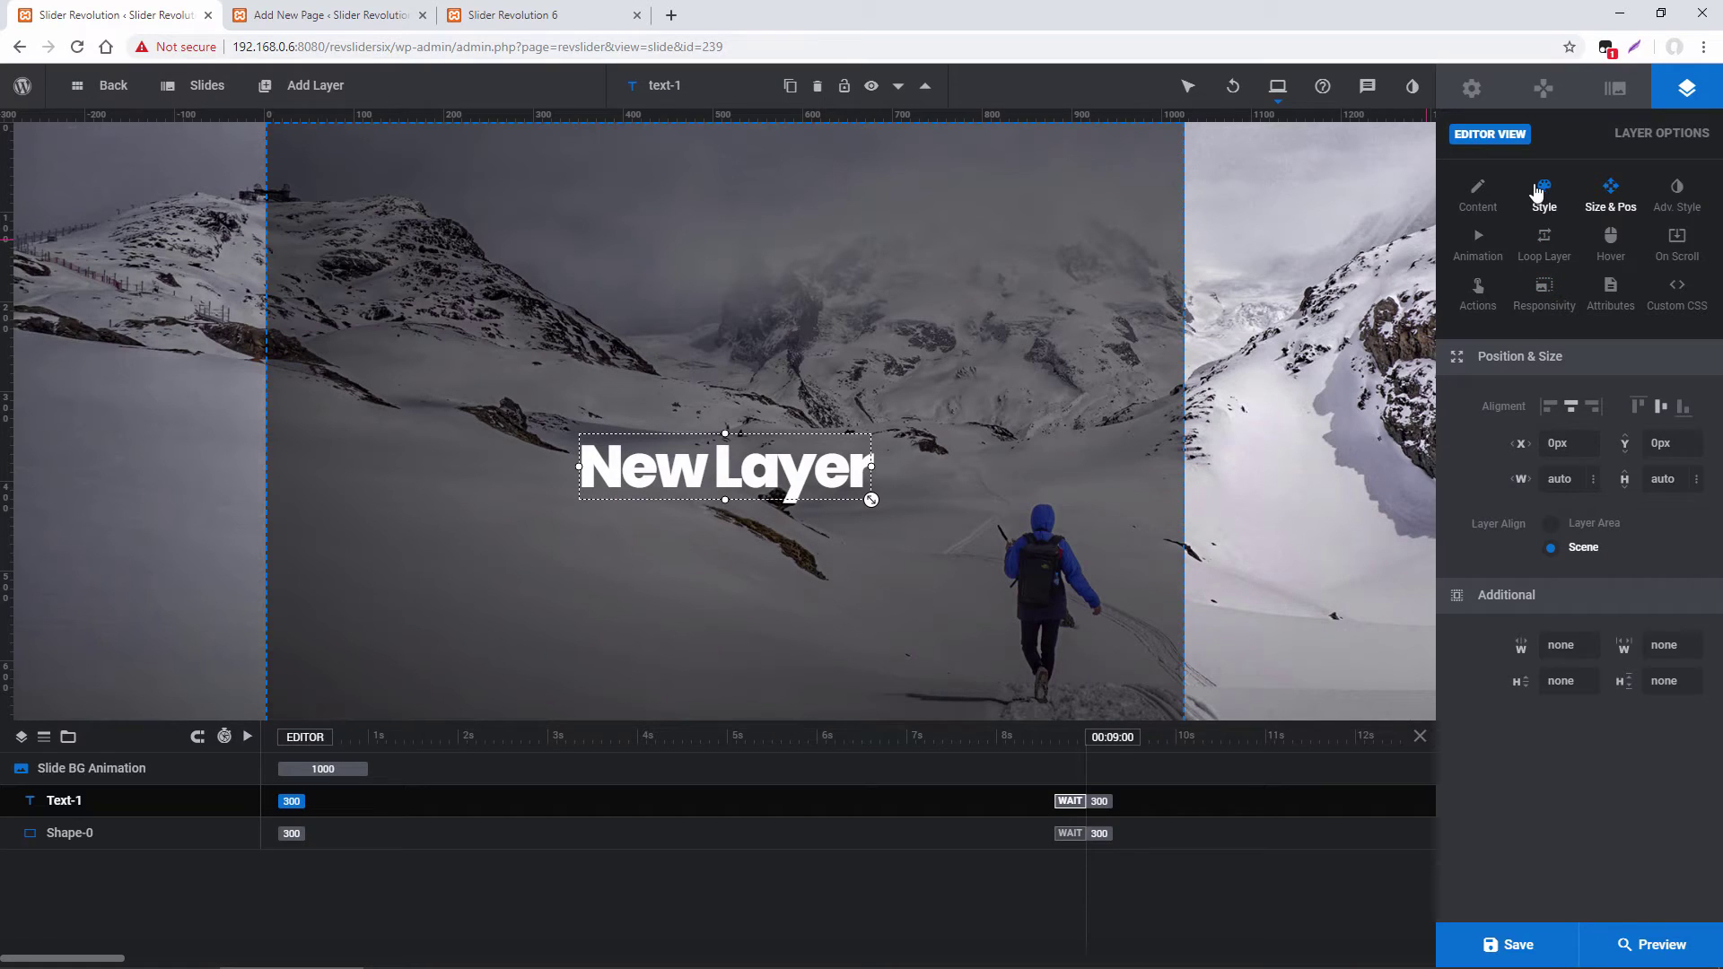
Change the Text-1 layer's text color to yellow #ffcc00
{"action": "left_click", "coordinate": [1543, 193]}
{"action": "left_click", "coordinate": [1581, 560]}
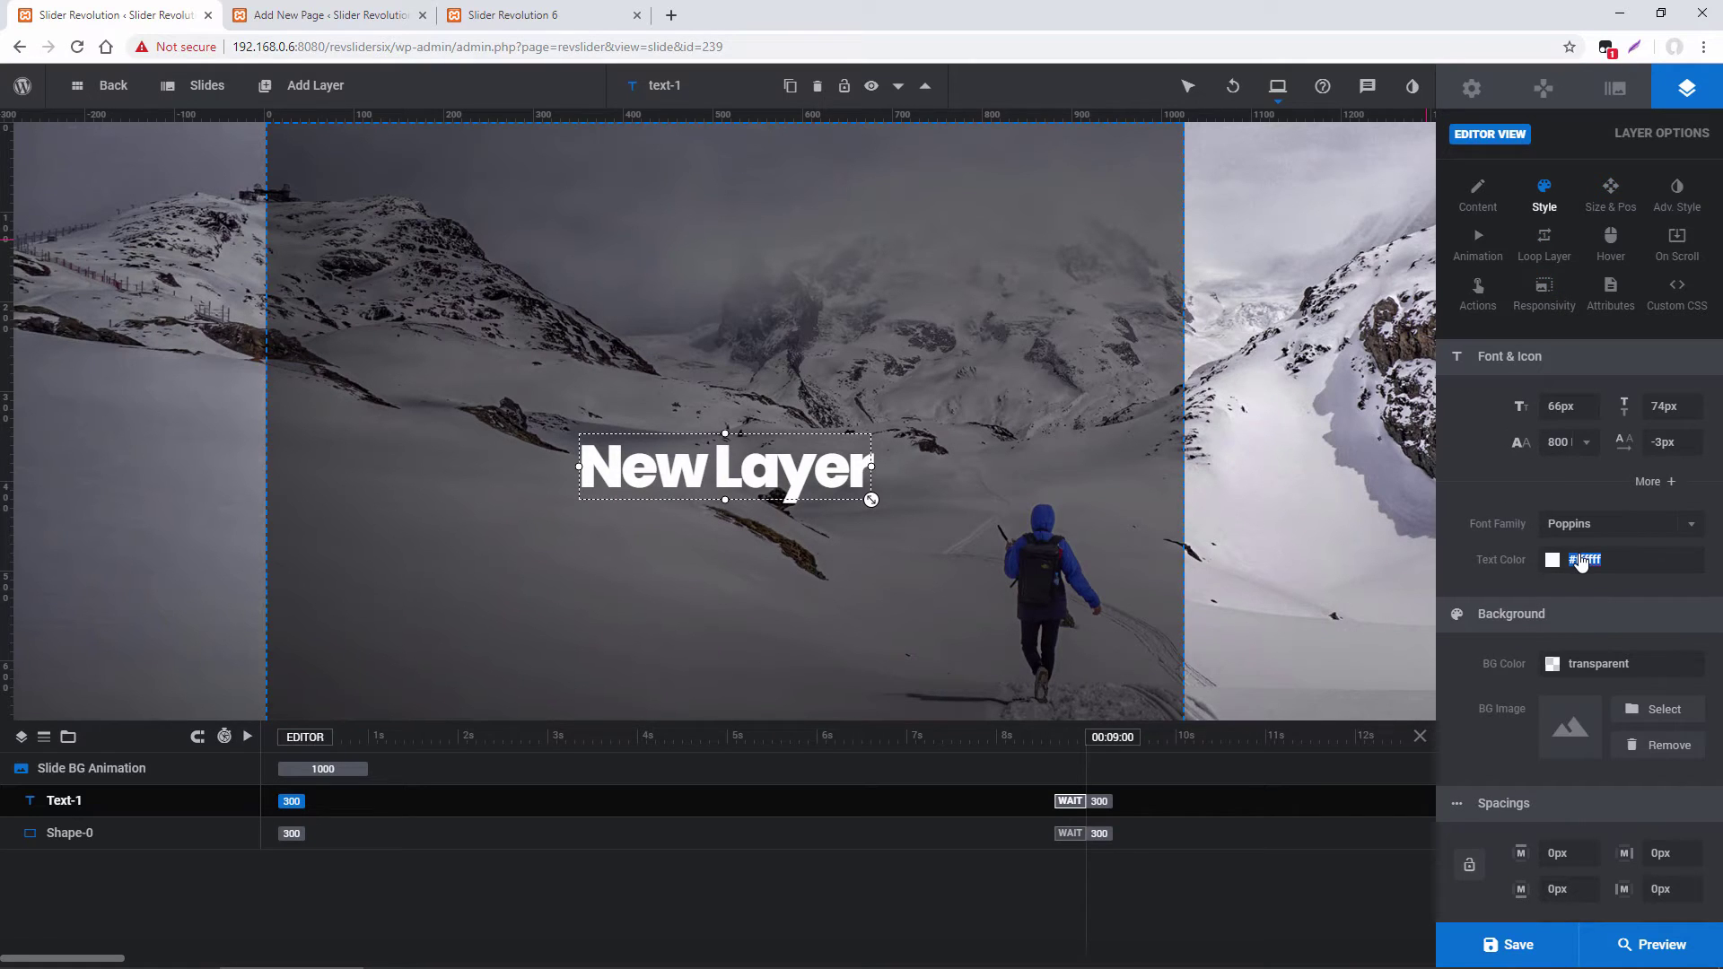
{"action": "left_click", "coordinate": [903, 617]}
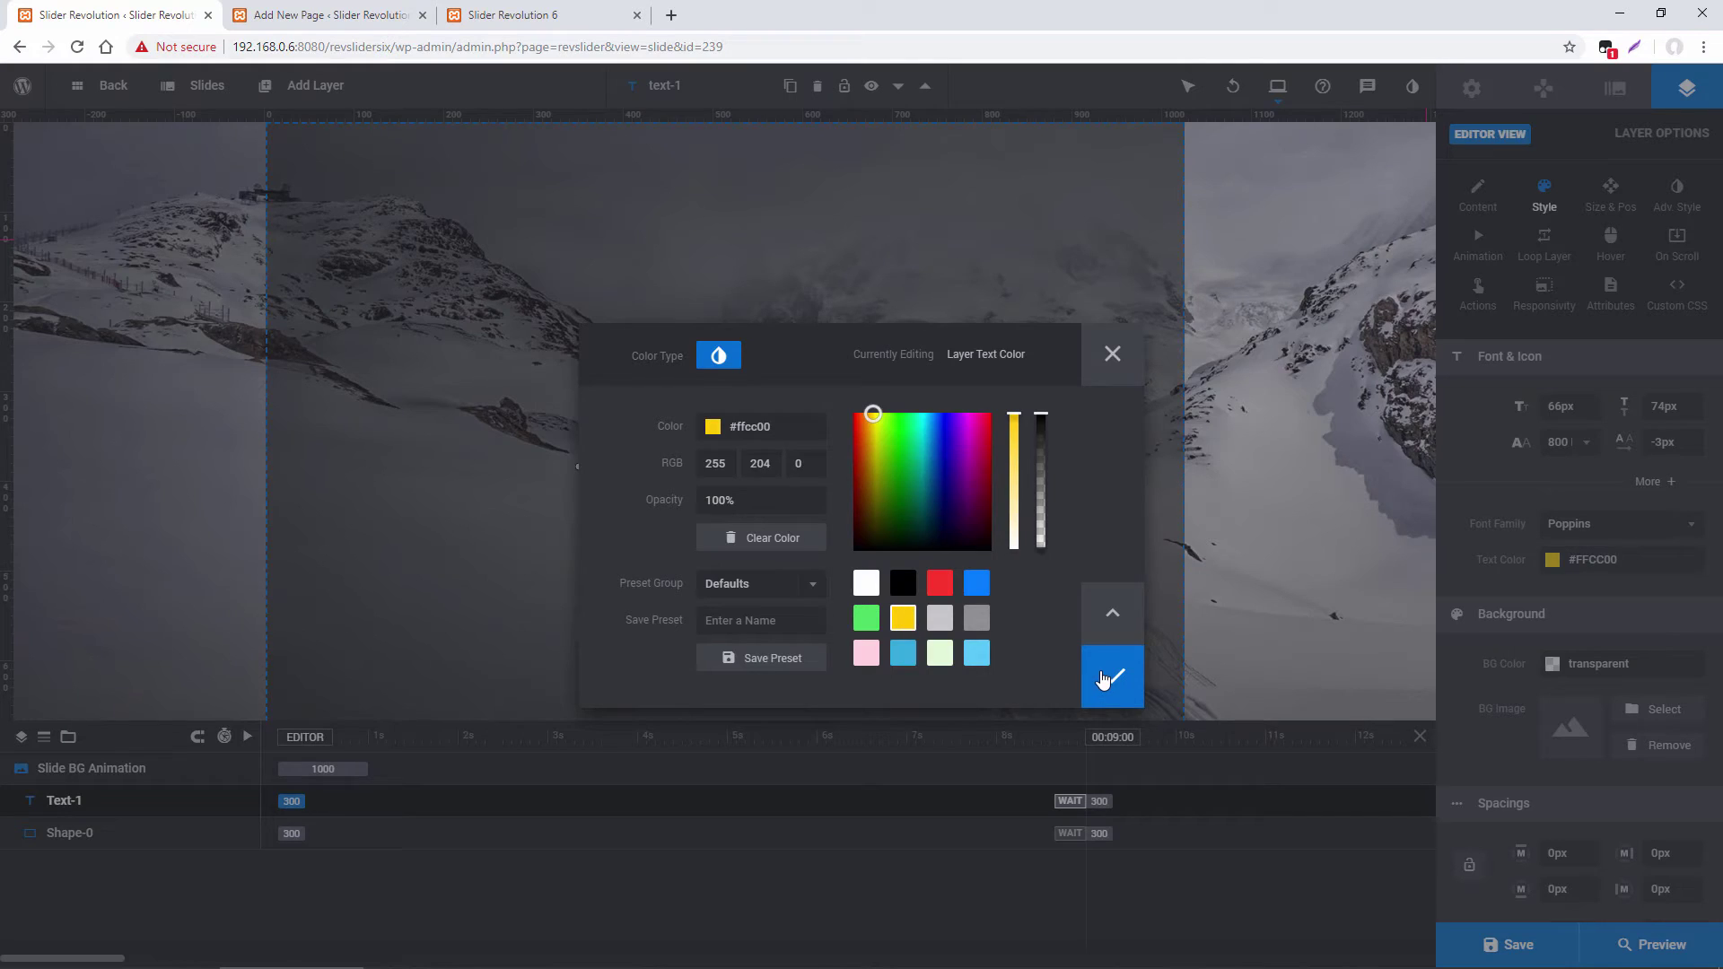
{"action": "left_click", "coordinate": [1111, 676]}
Set the Text-1 layer's font size and line height to 96px for Notebook and save the module
{"action": "left_click", "coordinate": [1563, 406]}
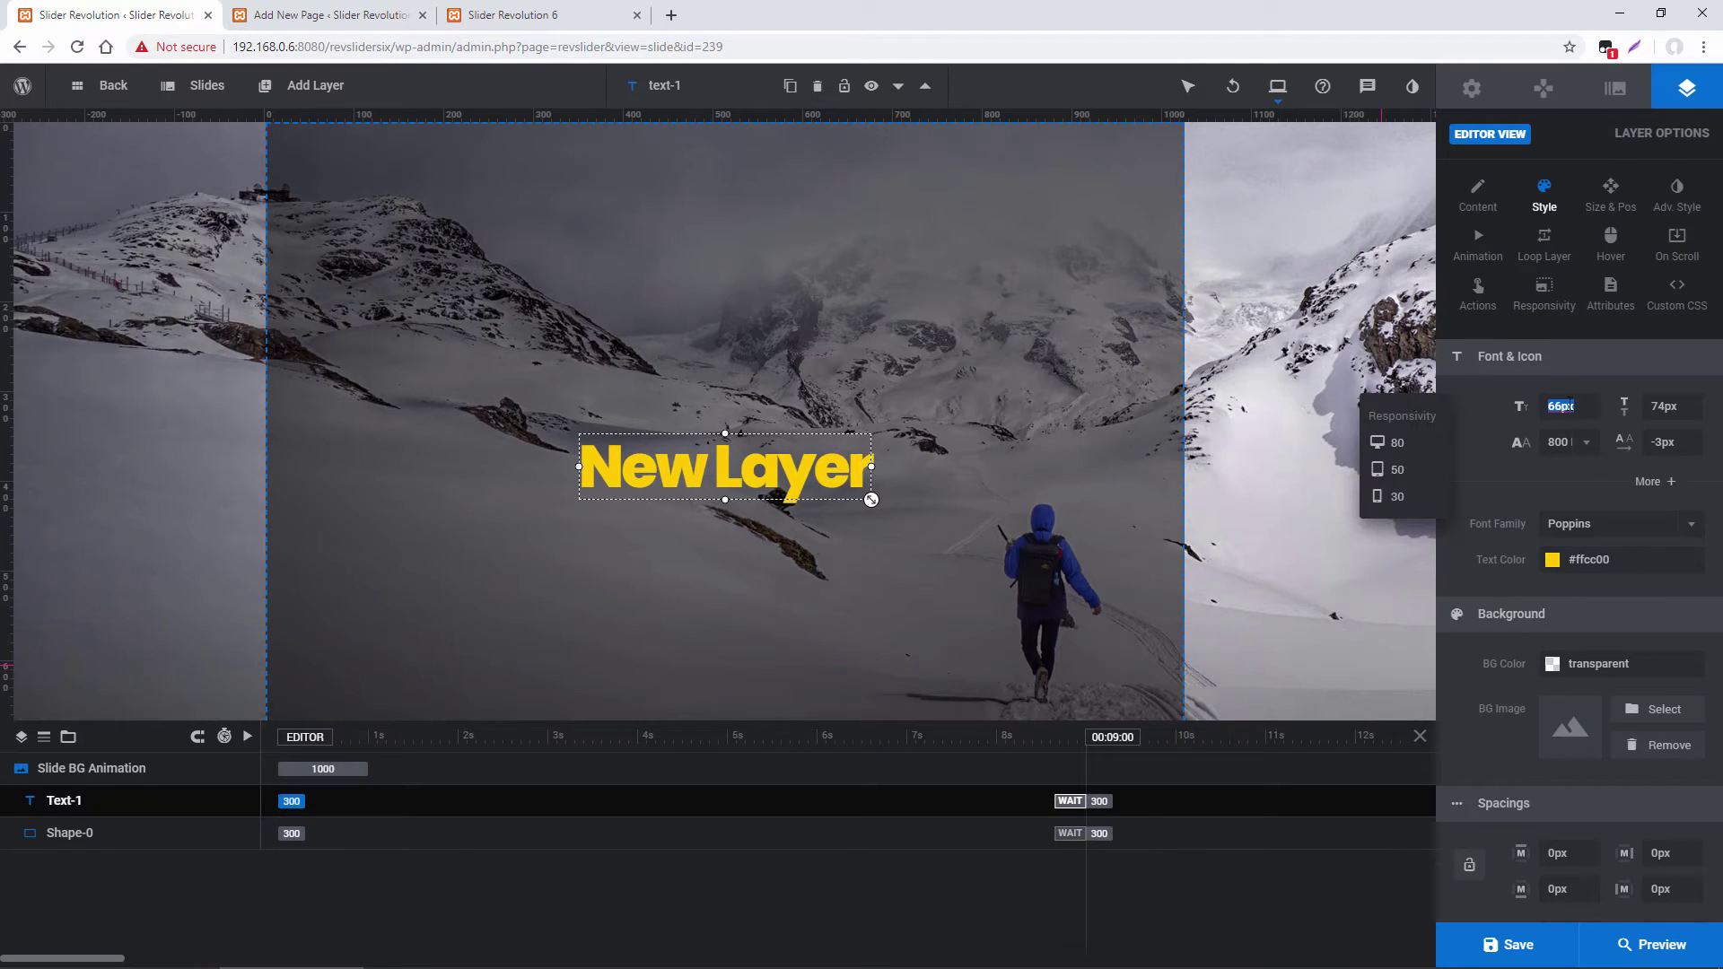
{"action": "type", "text": "96"}
{"action": "key", "text": "Return"}
{"action": "left_click", "coordinate": [1661, 406]}
{"action": "type", "text": "96"}
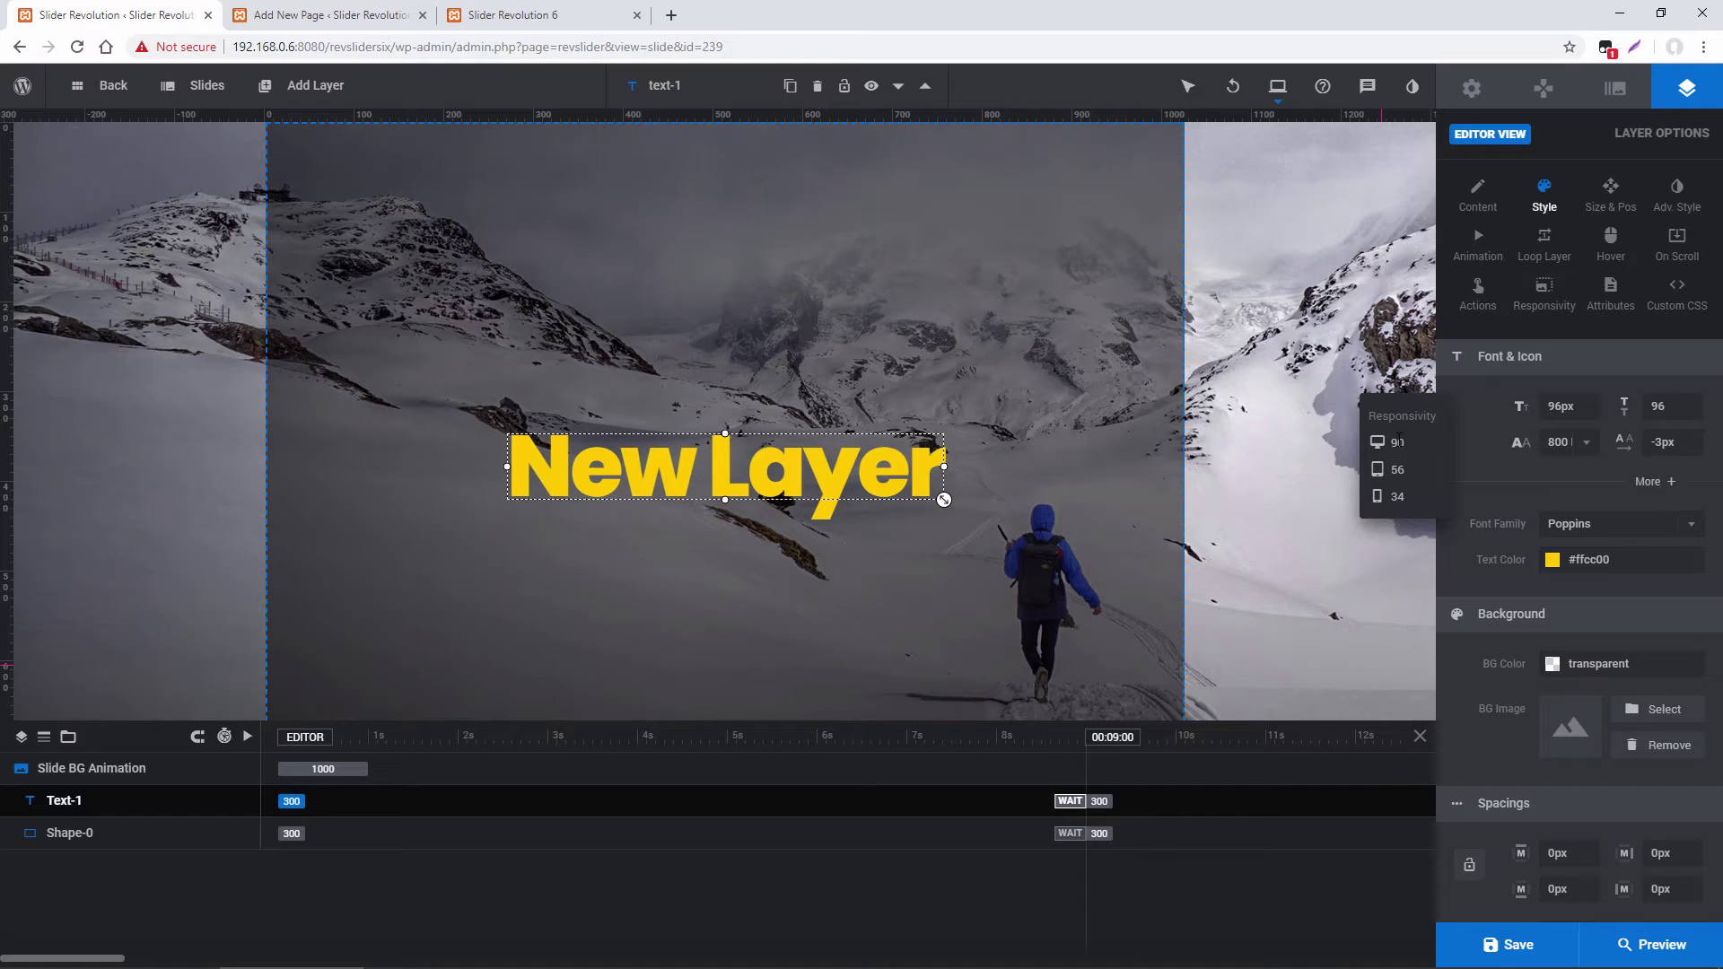
{"action": "left_click", "coordinate": [1482, 938]}
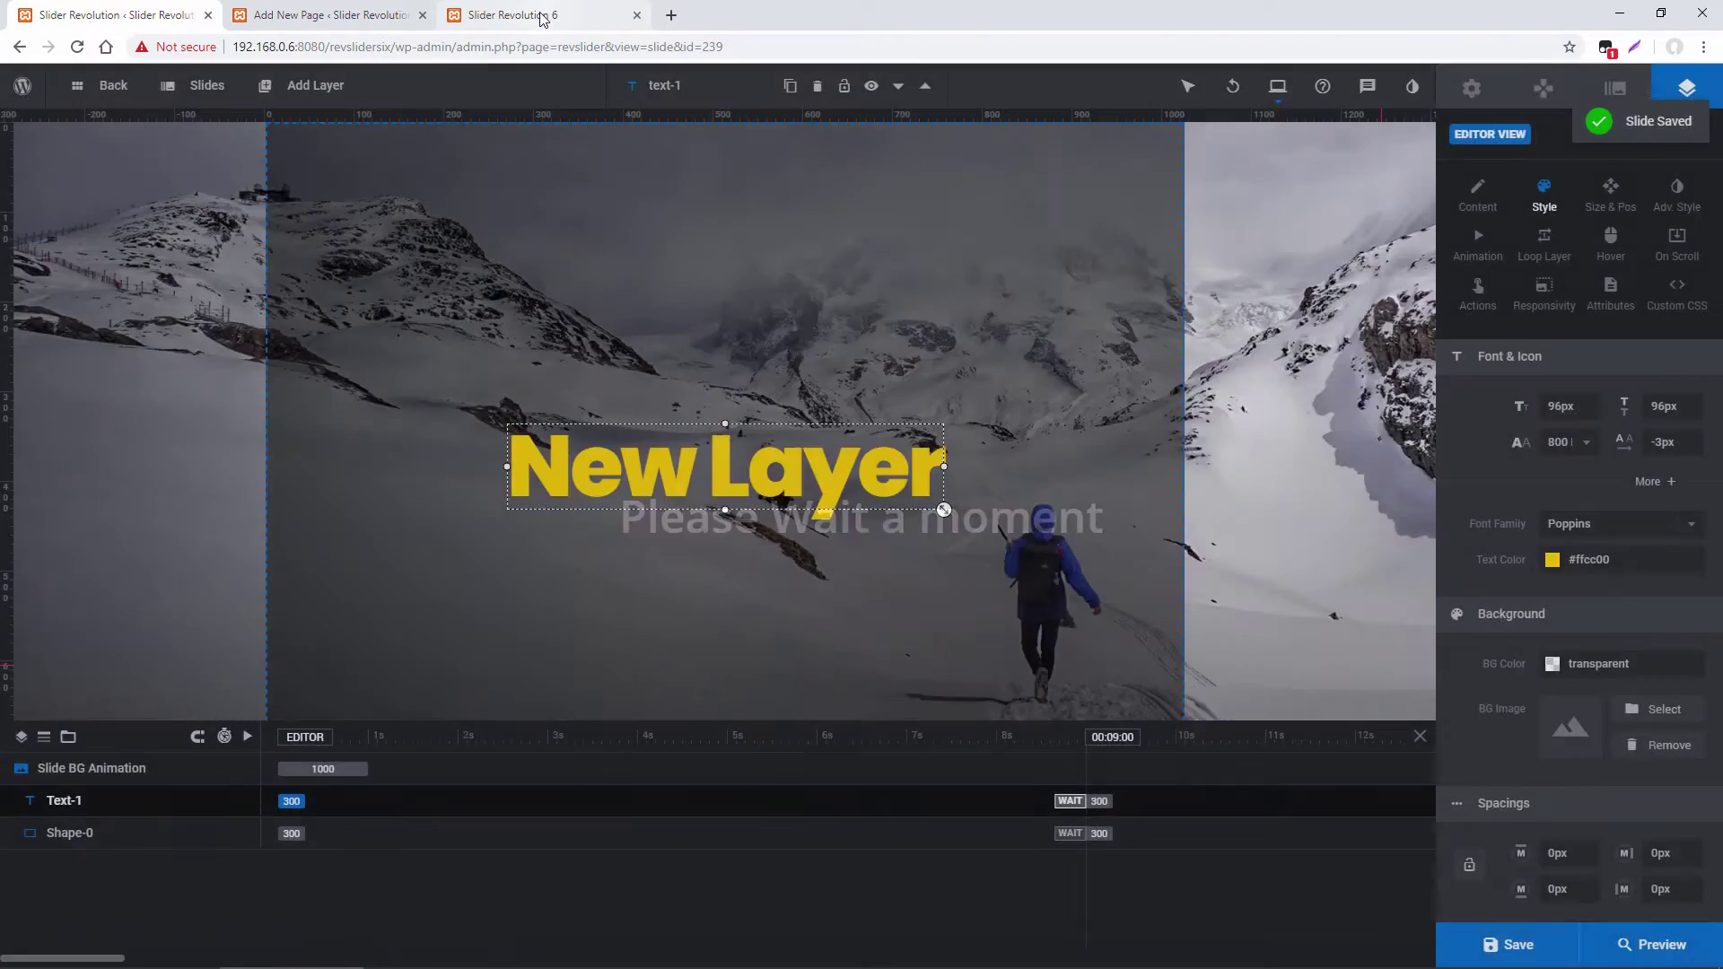
Reload the live page and examine the notebook layout in the browser's responsive device mode at a viewport width of about 1008 pixels
{"action": "left_click", "coordinate": [538, 19]}
{"action": "left_click", "coordinate": [79, 47]}
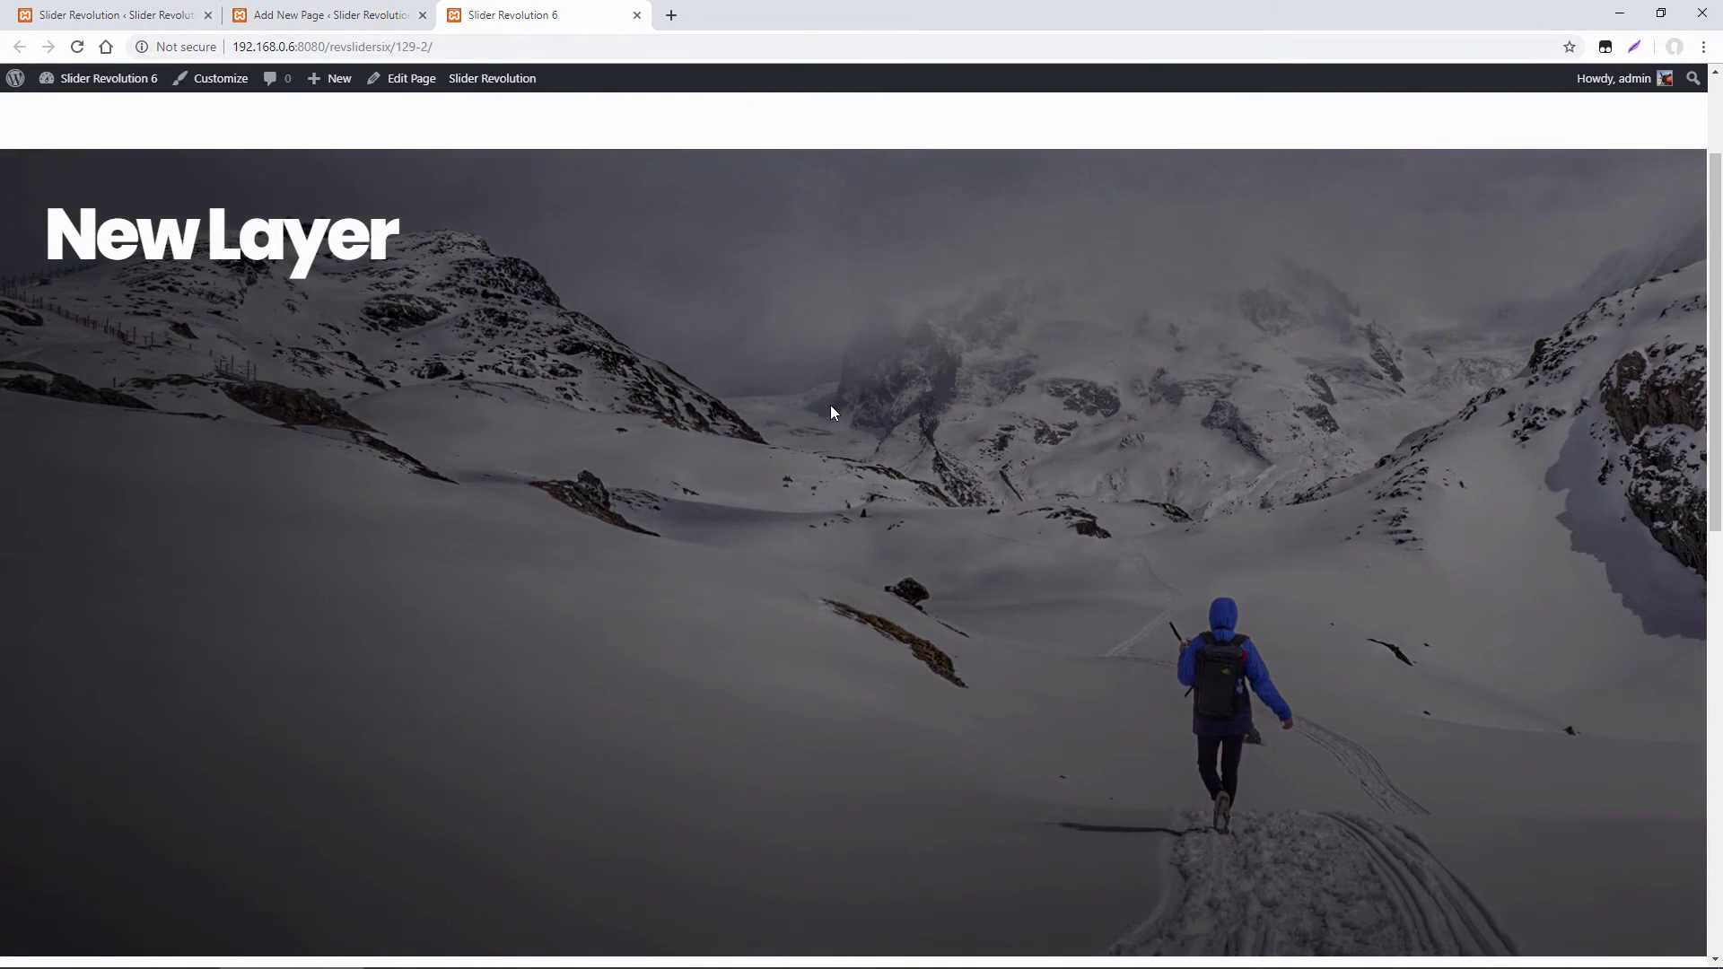
{"action": "right_click", "coordinate": [923, 379]}
{"action": "left_click", "coordinate": [974, 585]}
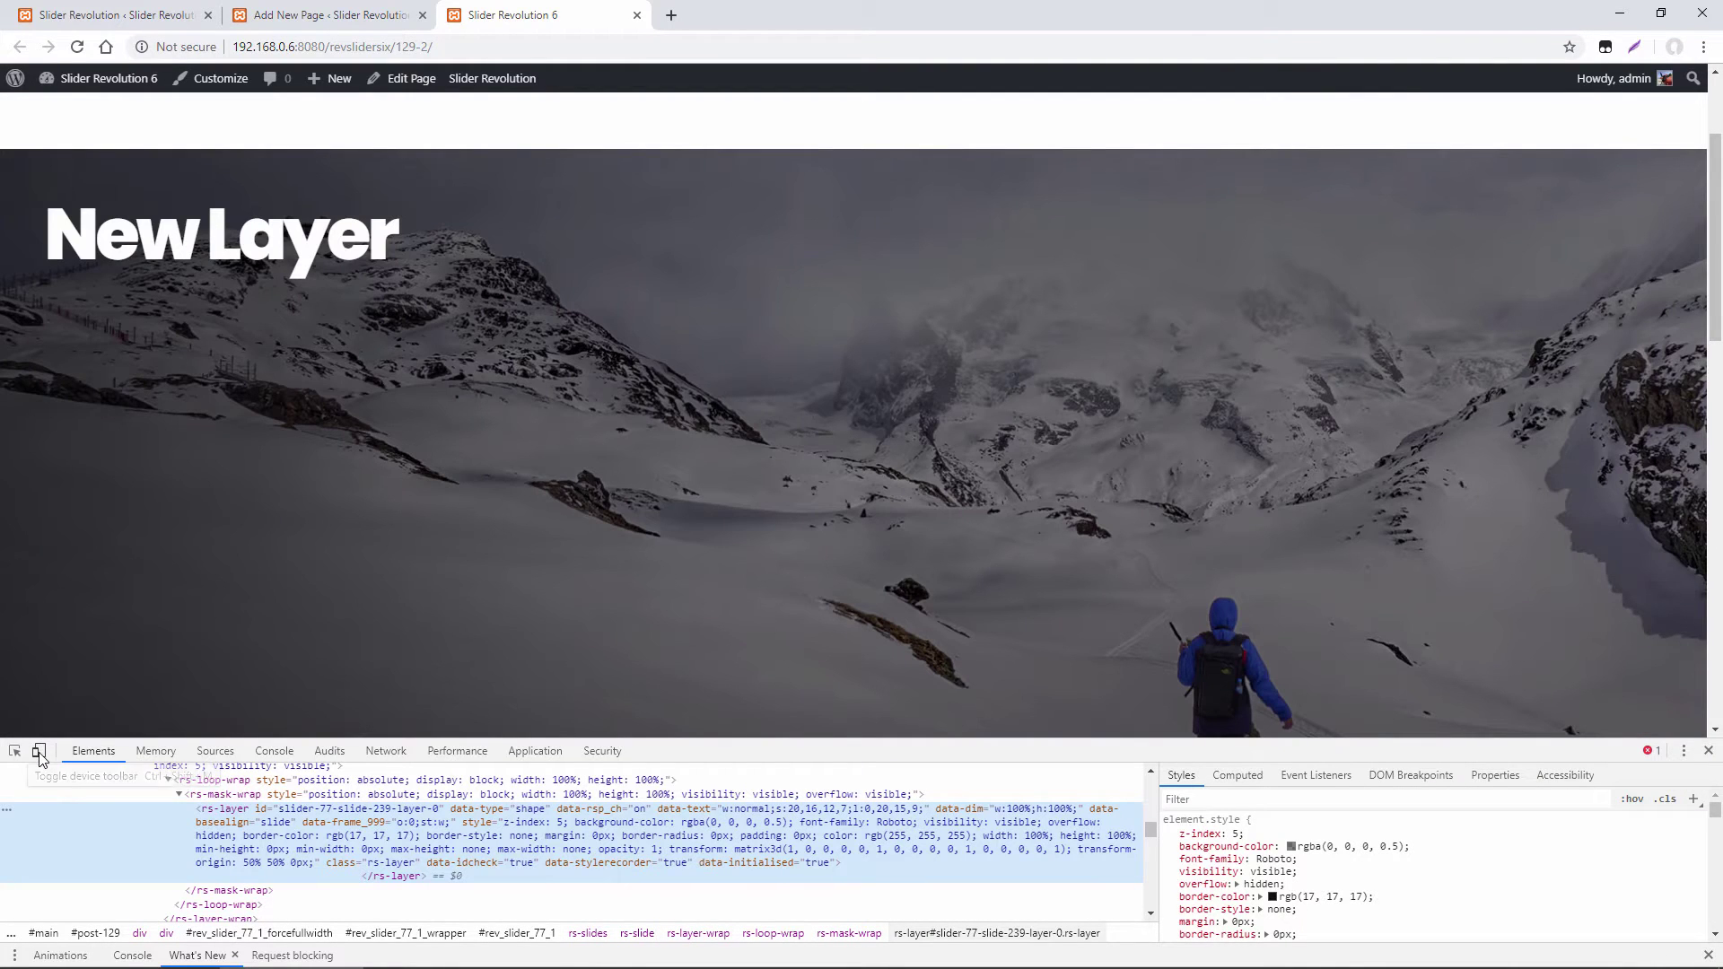
{"action": "left_click", "coordinate": [38, 752]}
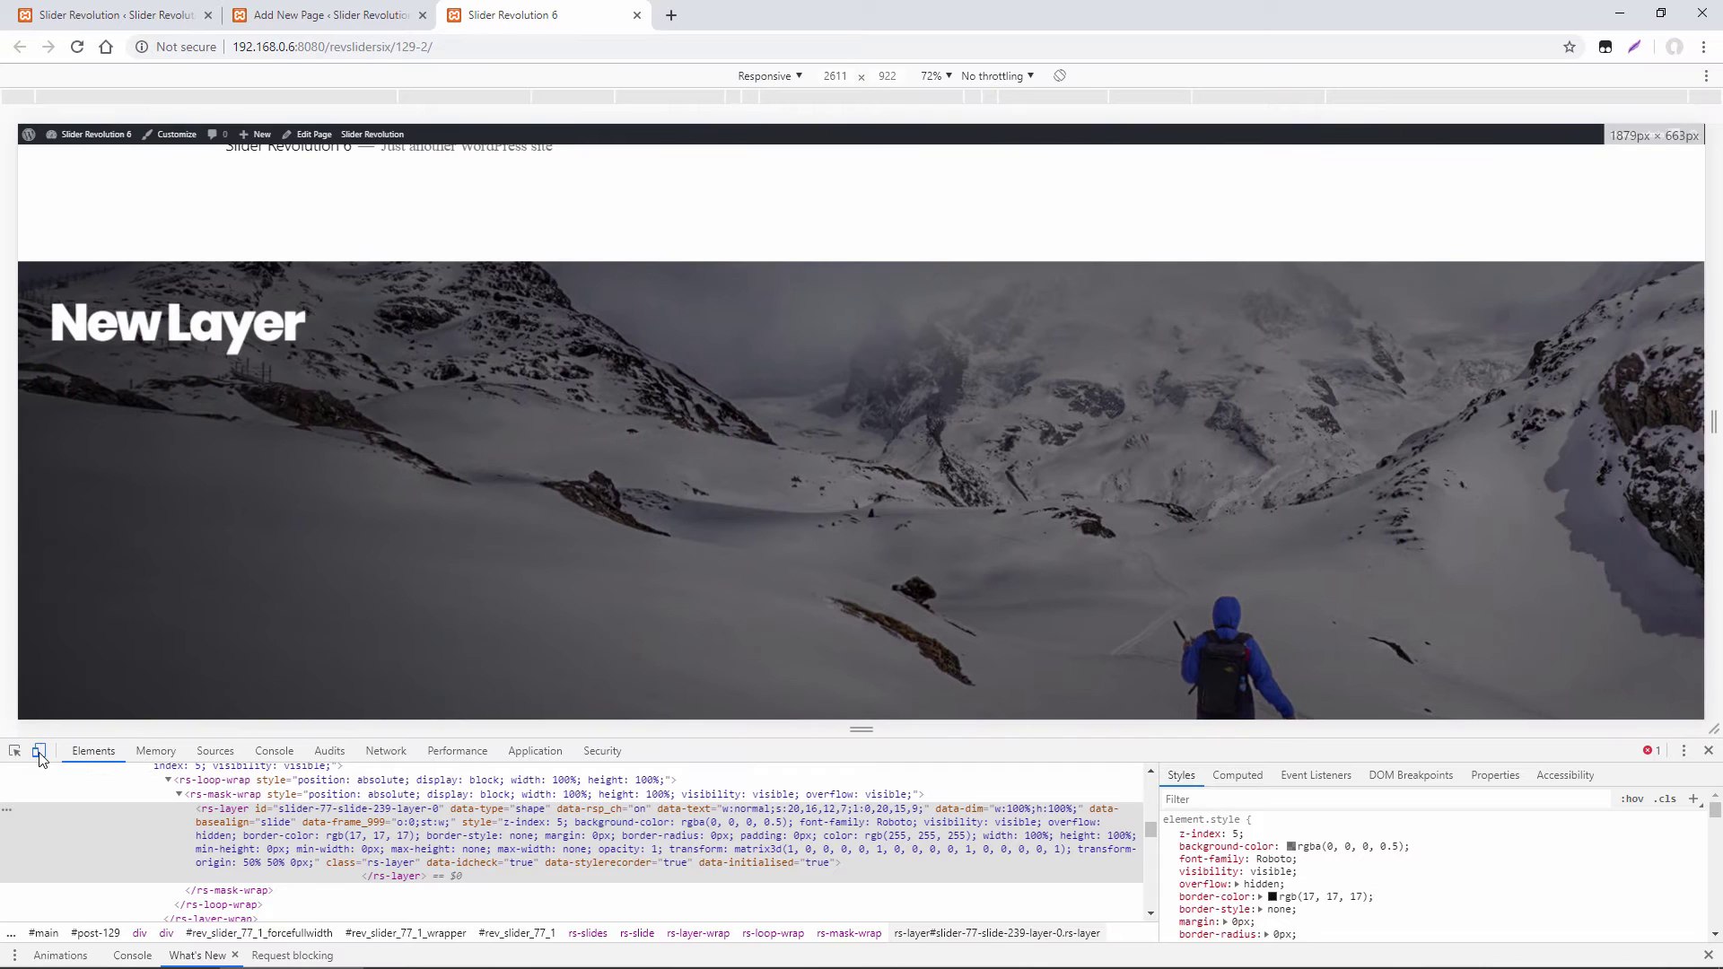
{"action": "left_click_drag", "start_coordinate": [1713, 421], "coordinate": [1194, 415]}
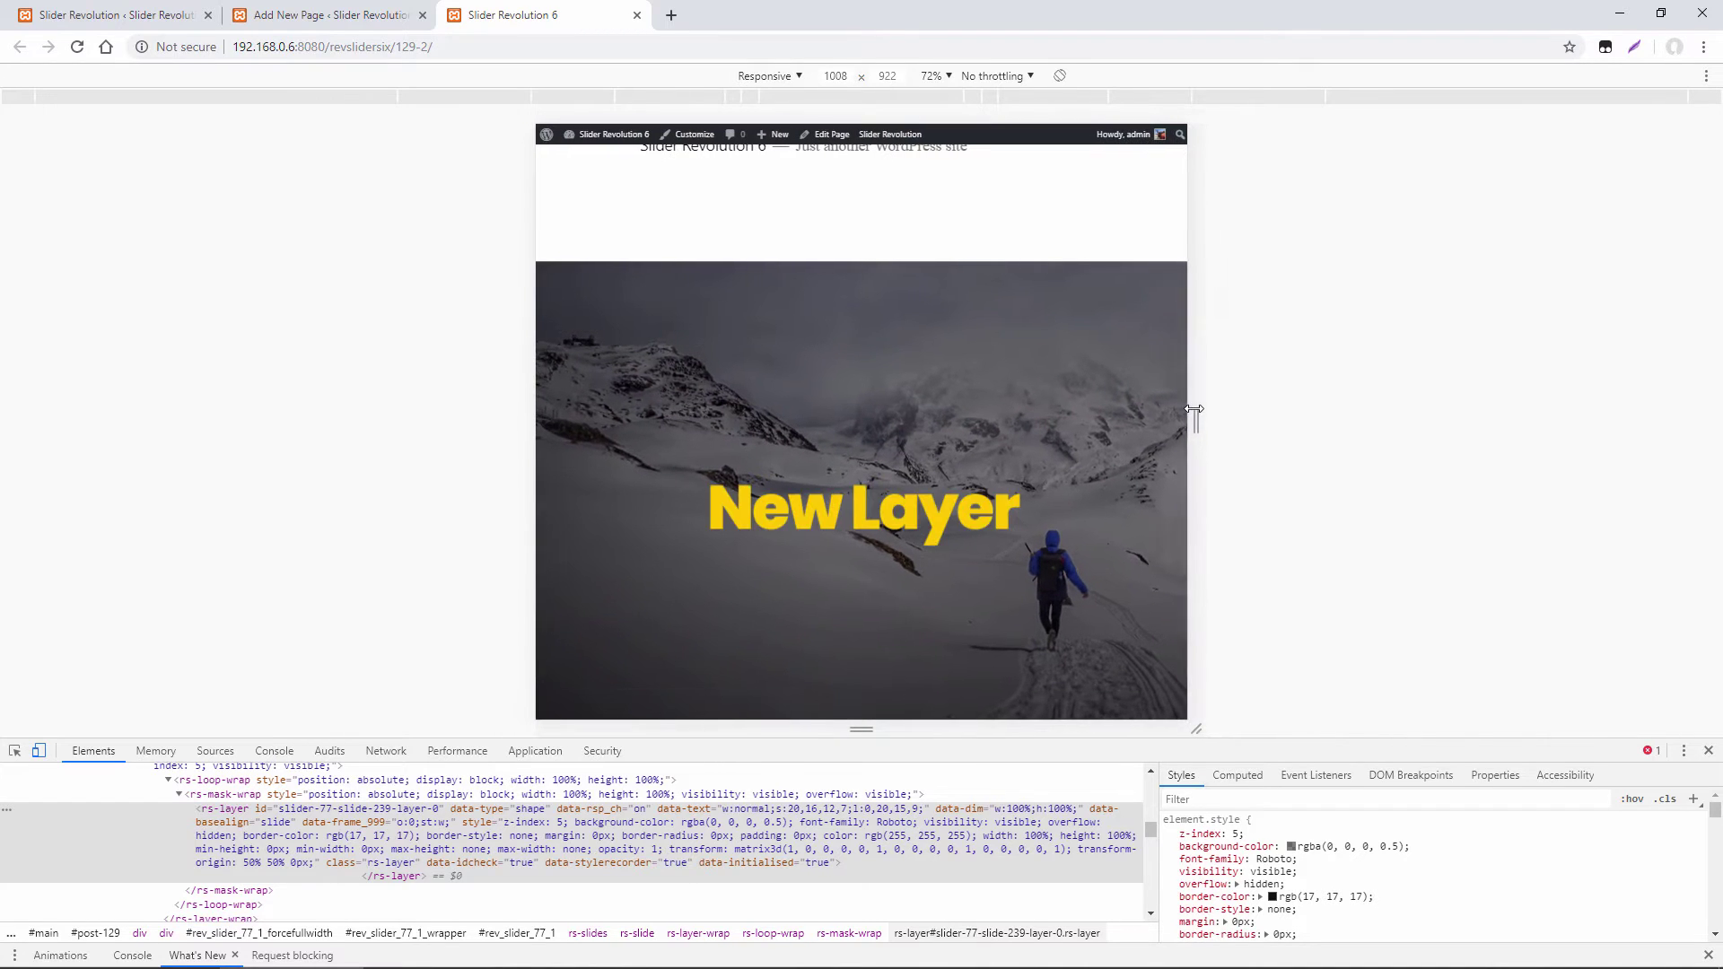
{"action": "scroll", "coordinate": [852, 385], "scroll_direction": "down", "scroll_amount": 1}
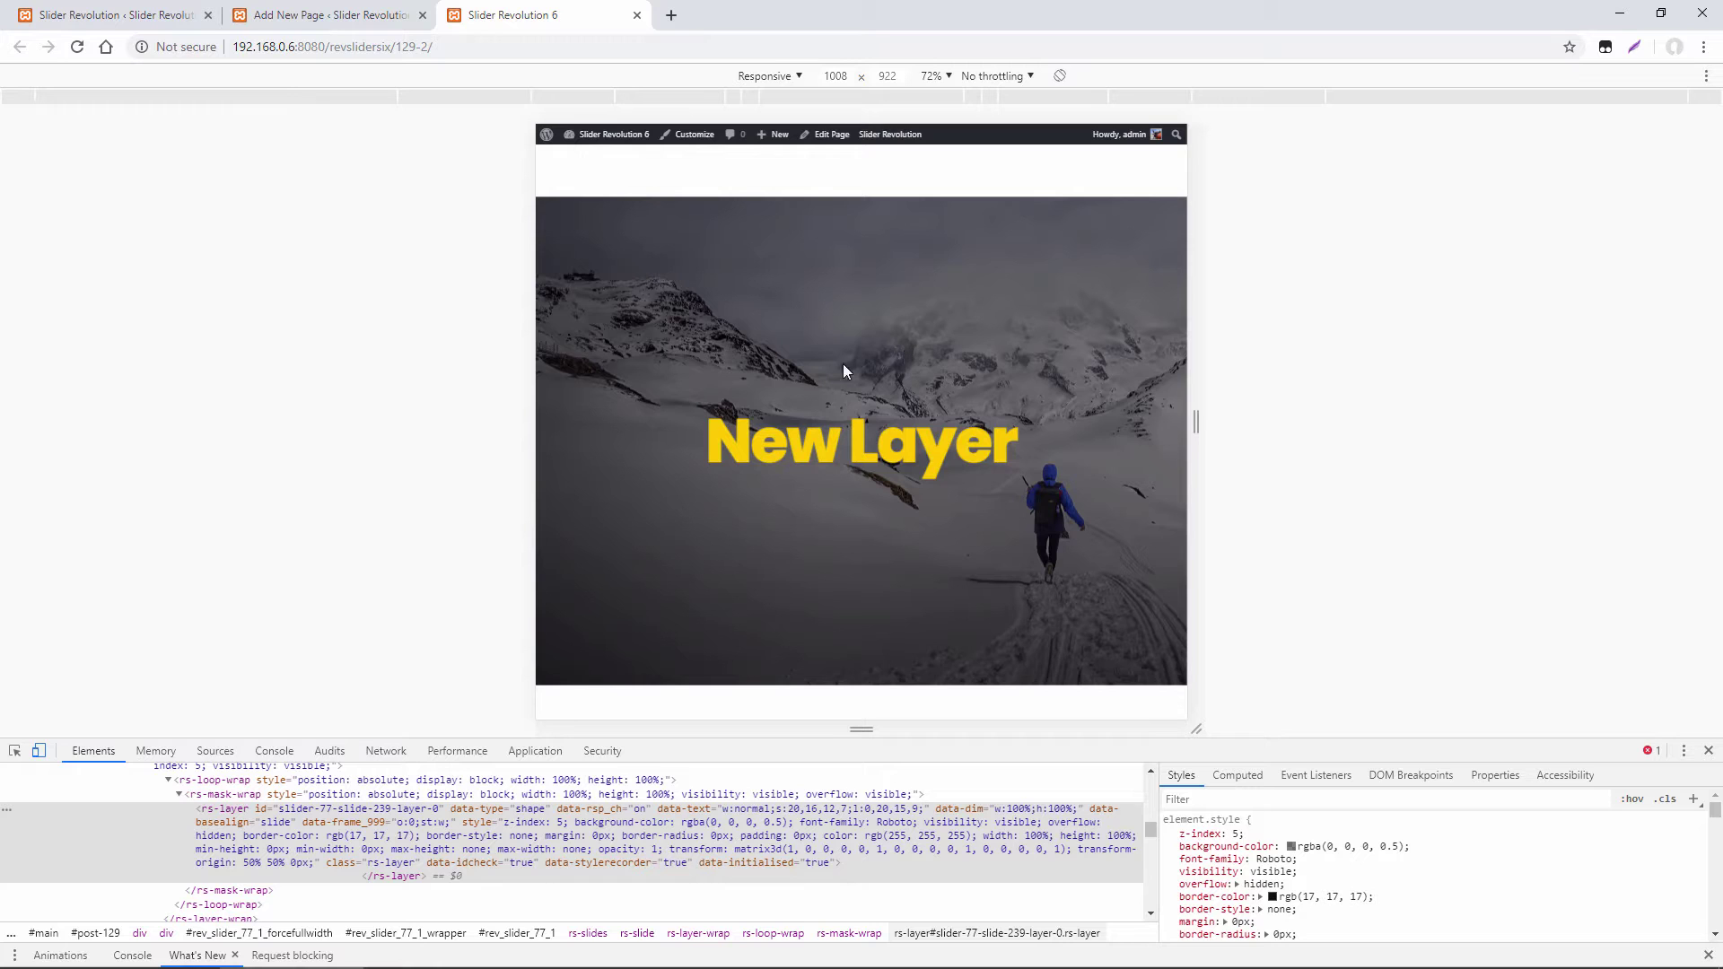
Back in the slider editor's Tablet view, align the Text-1 layer to the bottom with a Y offset of 20px
{"action": "left_click", "coordinate": [135, 15]}
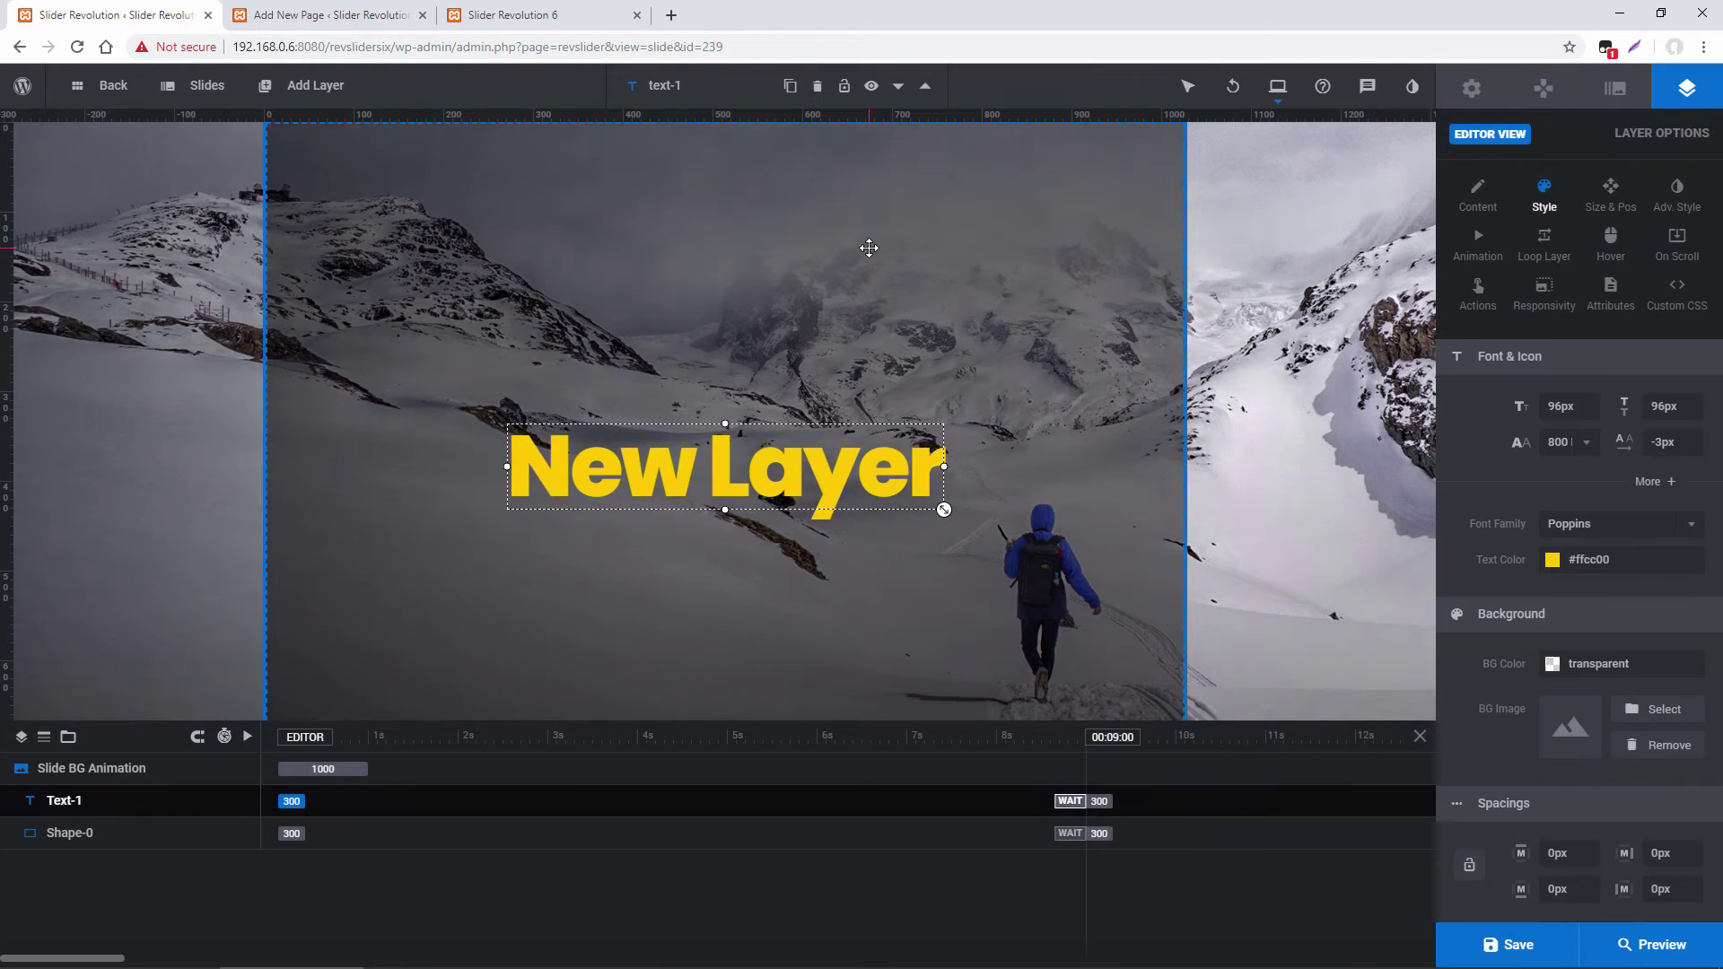
{"action": "mouse_move", "coordinate": [1277, 86]}
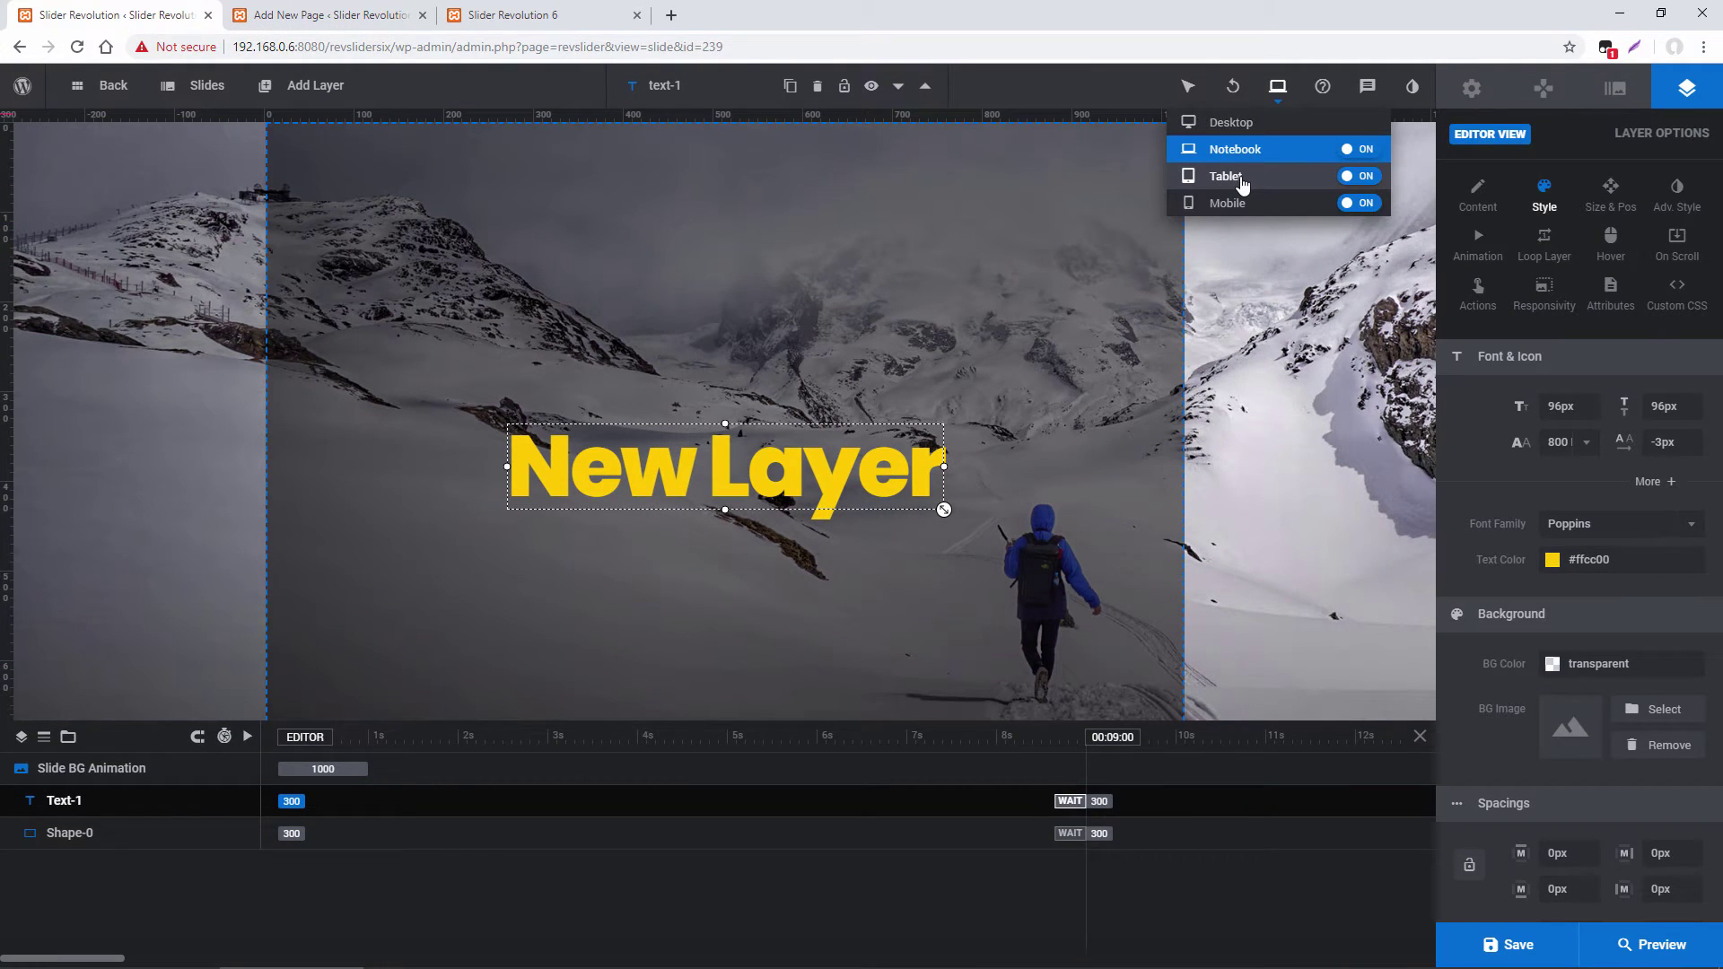
{"action": "left_click", "coordinate": [1241, 179]}
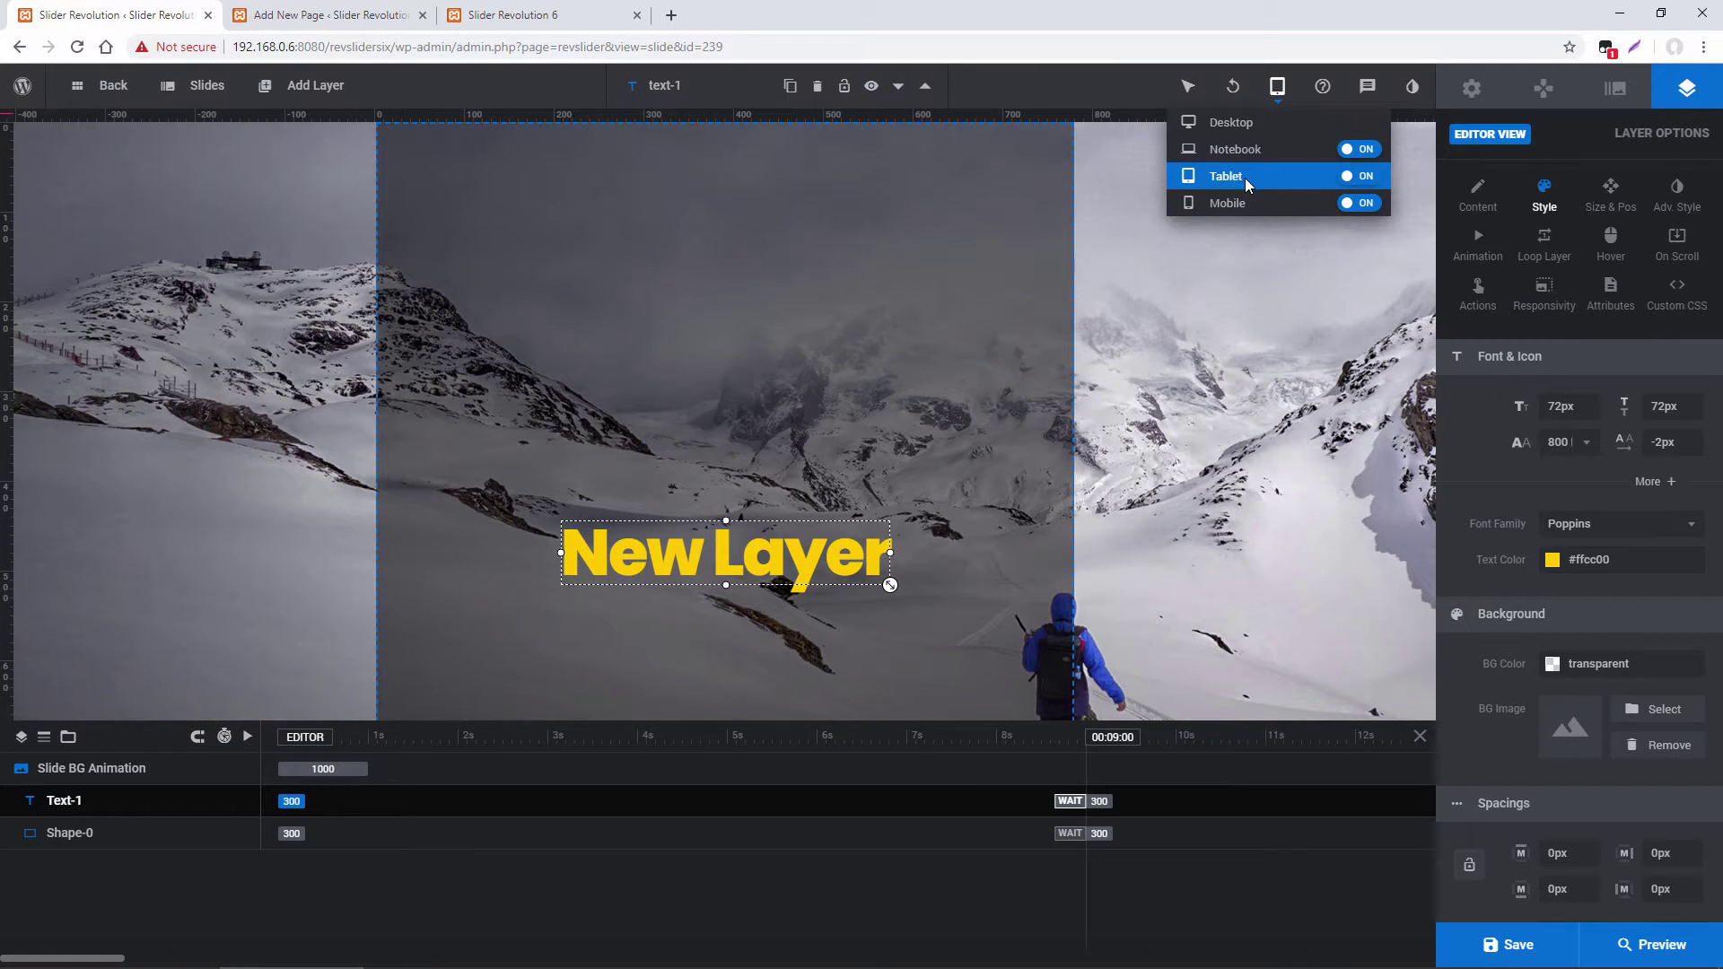
{"action": "left_click", "coordinate": [1609, 196]}
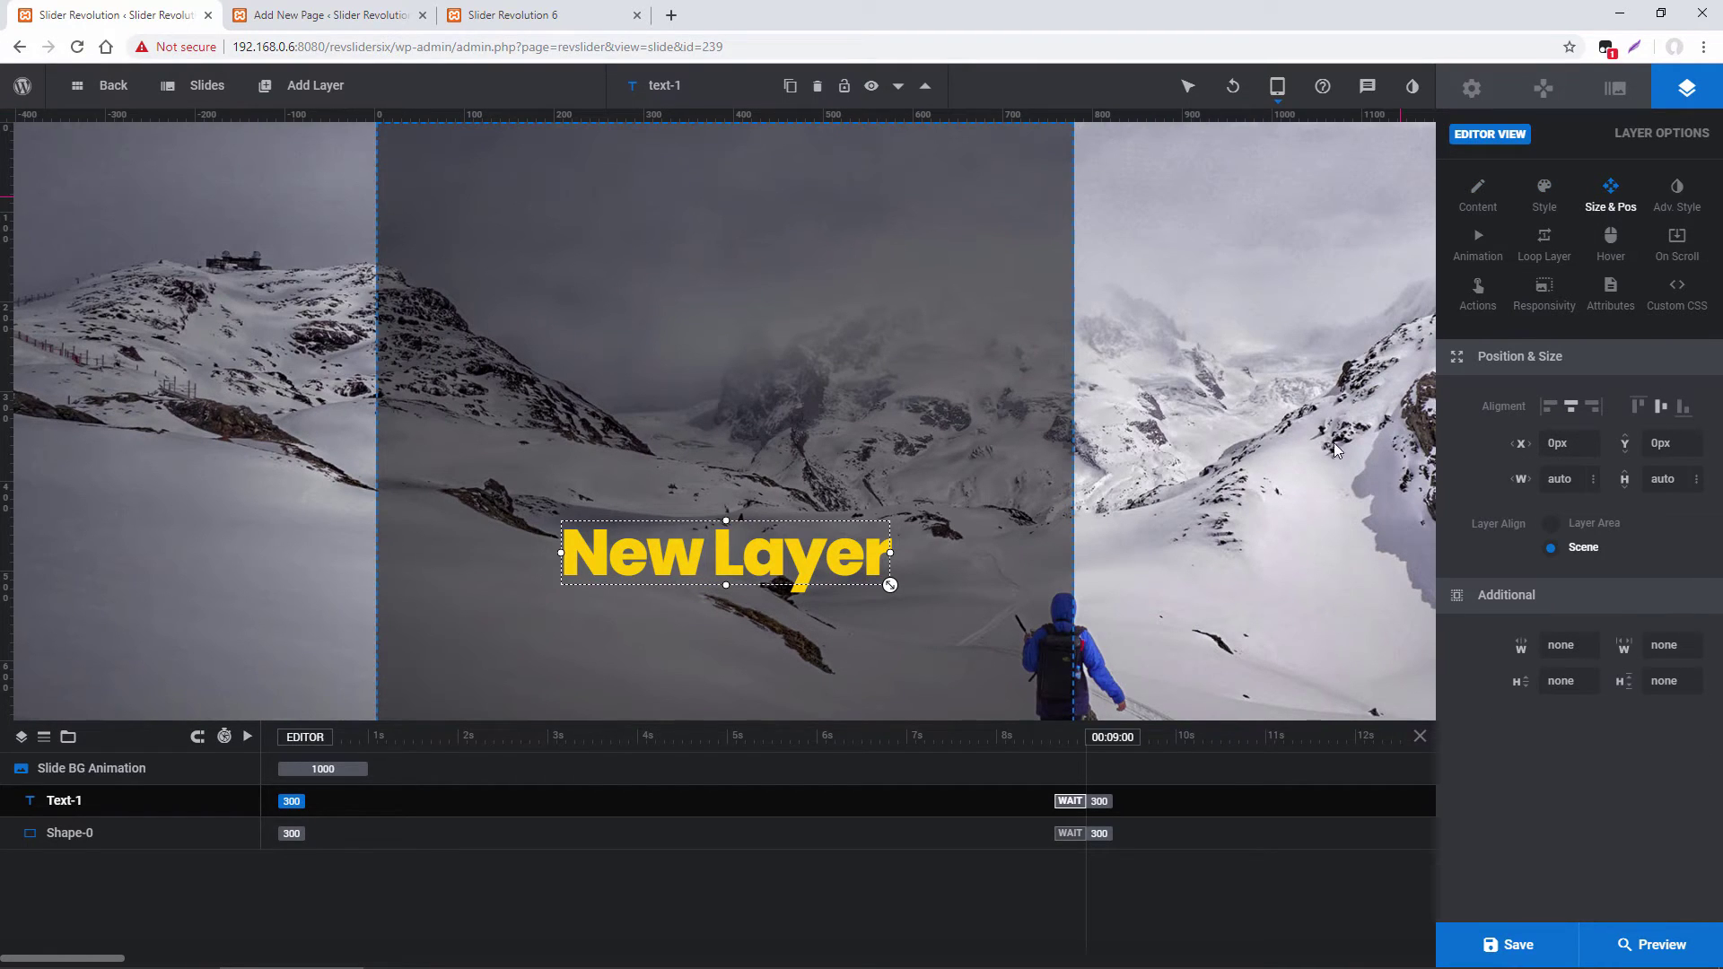
{"action": "scroll", "coordinate": [1431, 476], "scroll_direction": "down", "scroll_amount": 2}
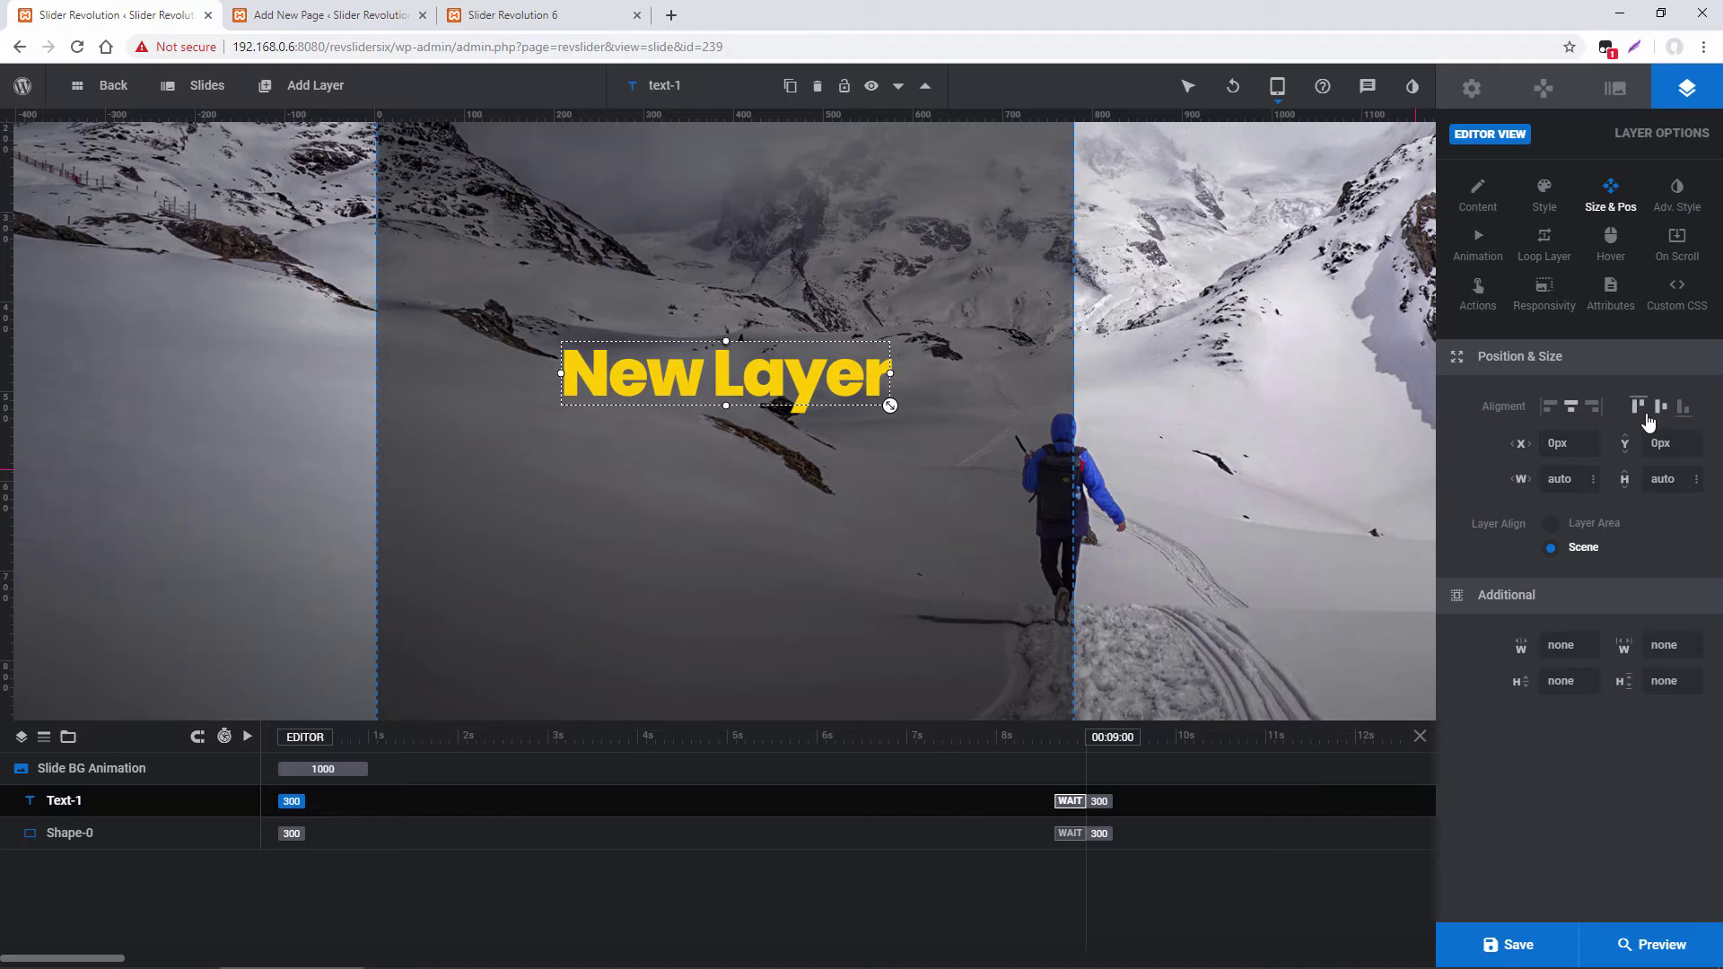
{"action": "left_click", "coordinate": [1682, 406]}
{"action": "scroll", "coordinate": [878, 385], "scroll_direction": "down", "scroll_amount": 1}
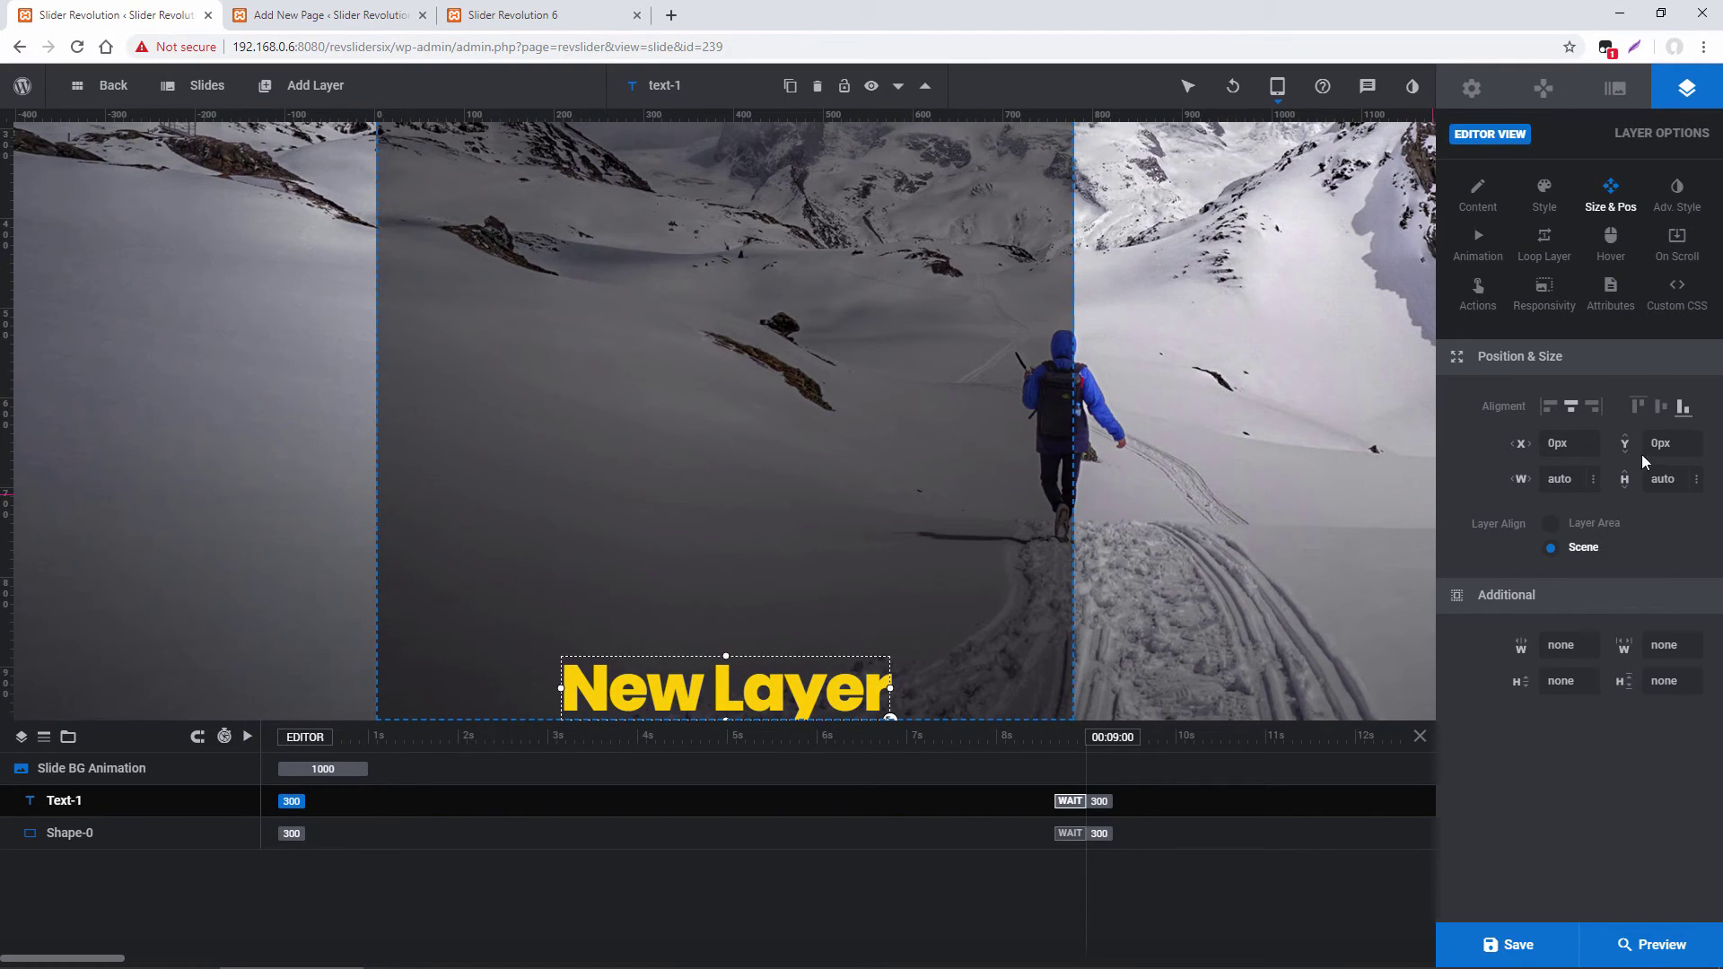
{"action": "left_click", "coordinate": [1668, 443]}
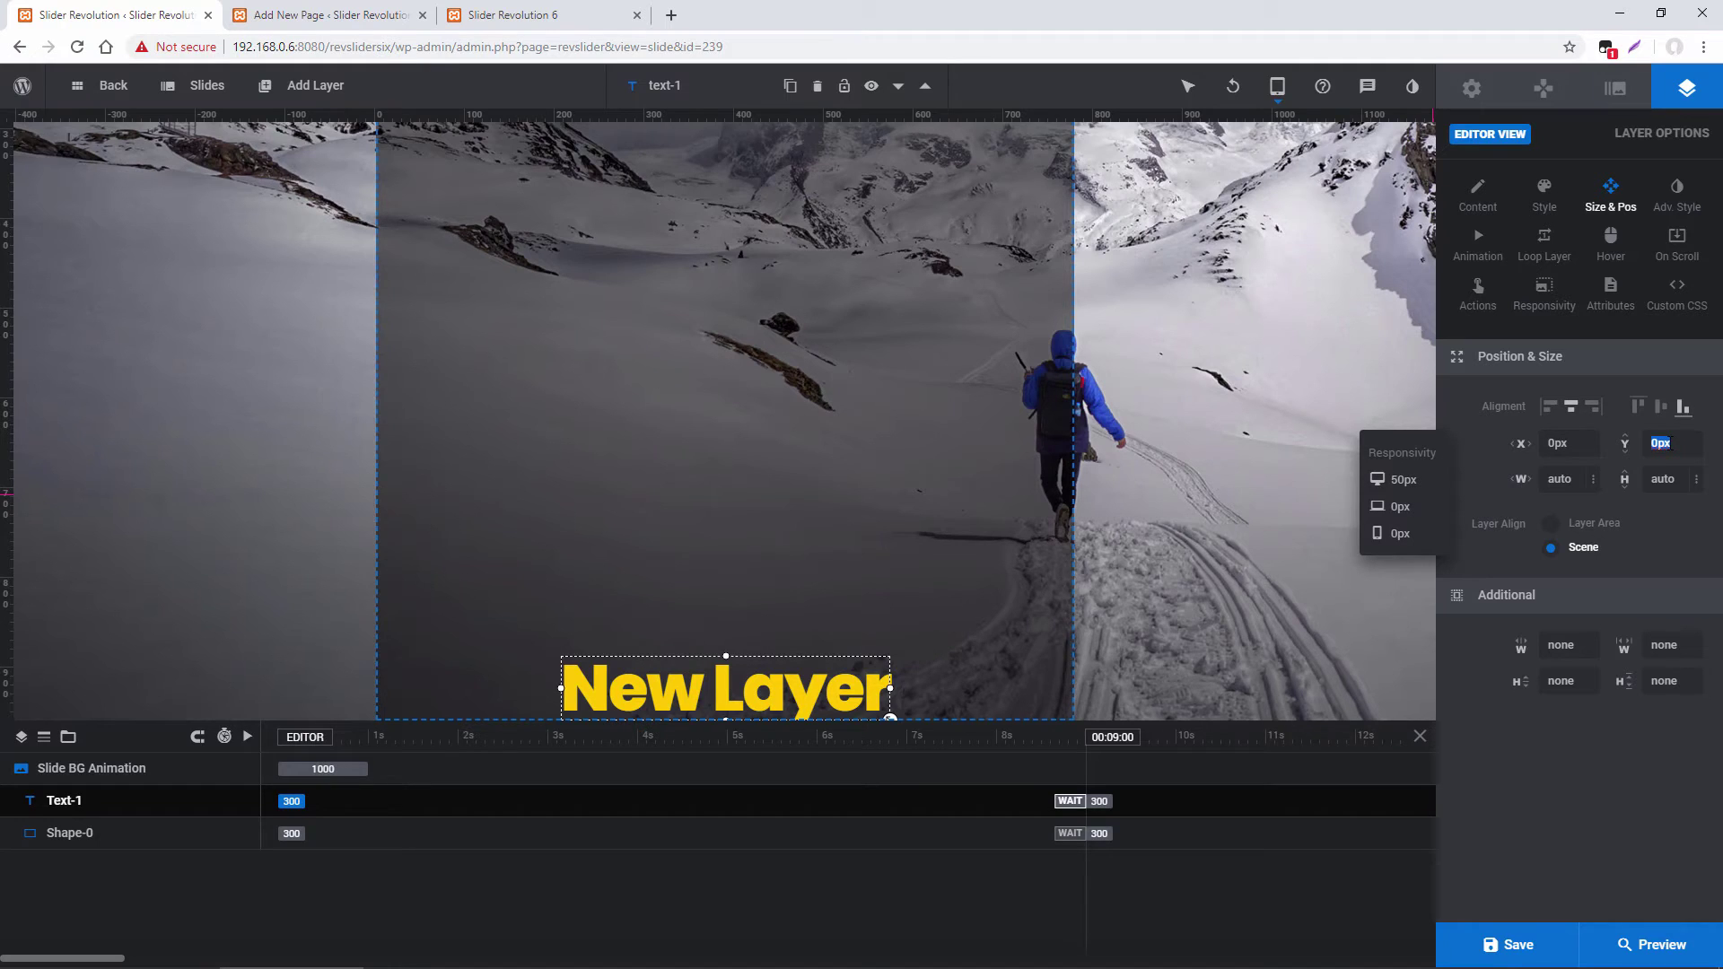
{"action": "type", "text": "20px"}
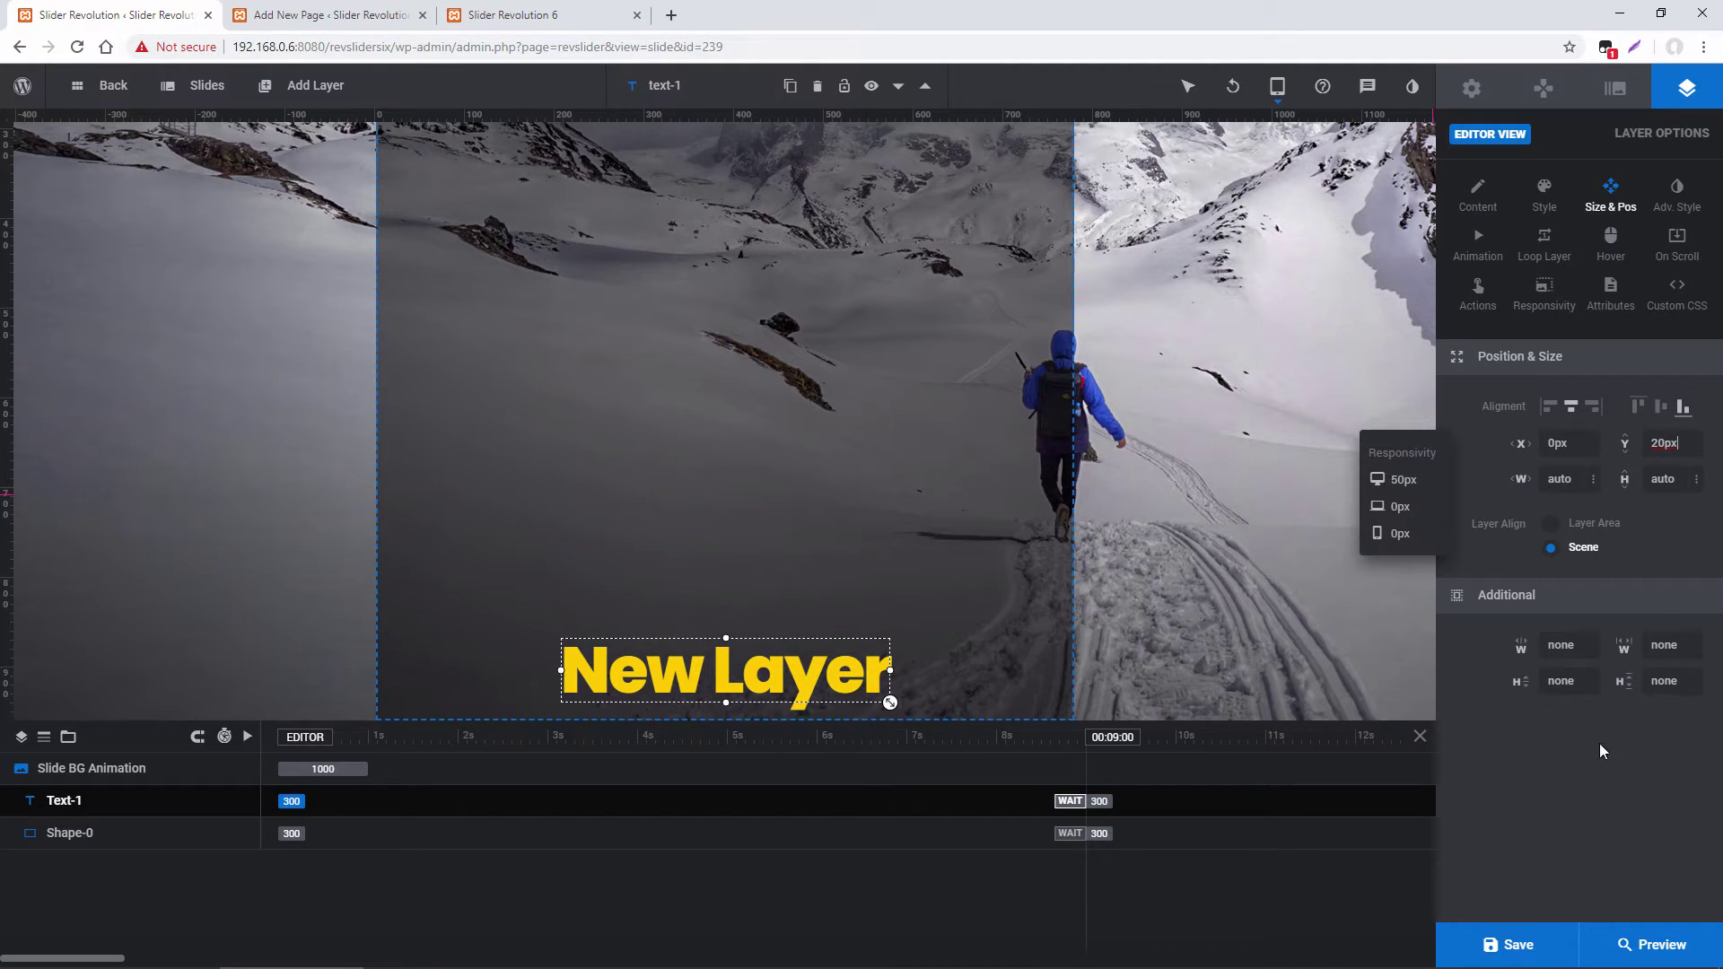
In the Mobile view, turn off the Text-1 layer's visibility for mobile devices and save the slide
{"action": "mouse_move", "coordinate": [1277, 86]}
{"action": "left_click", "coordinate": [1239, 204]}
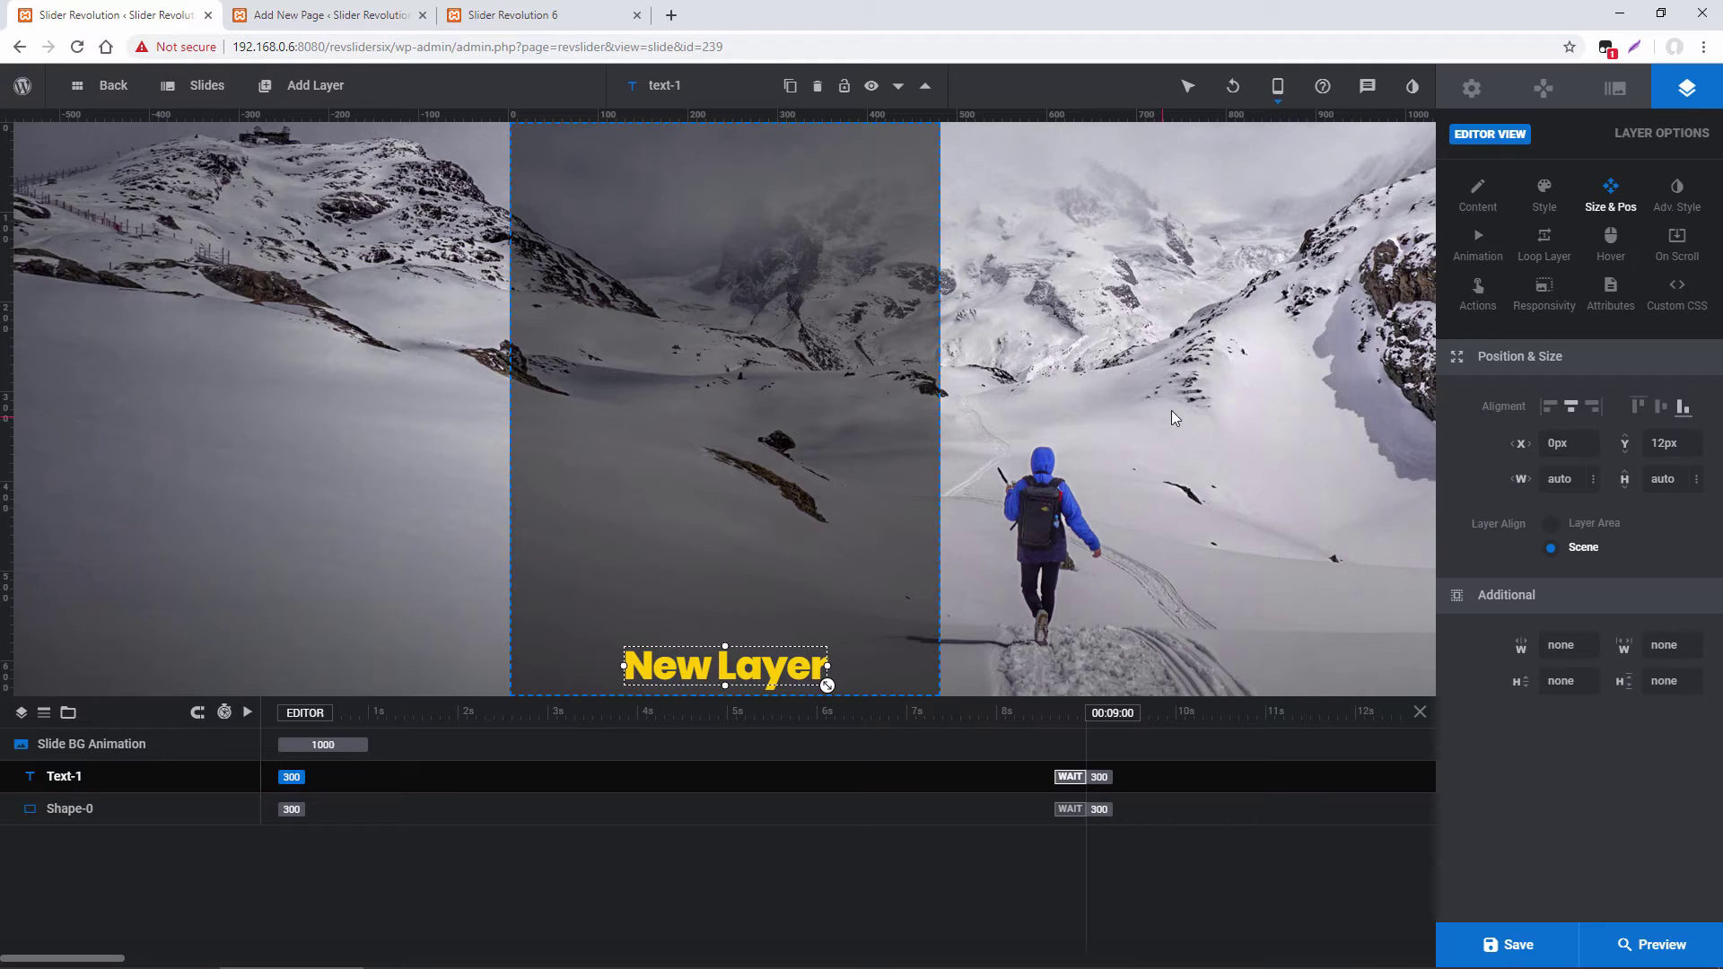
{"action": "left_click", "coordinate": [1543, 300]}
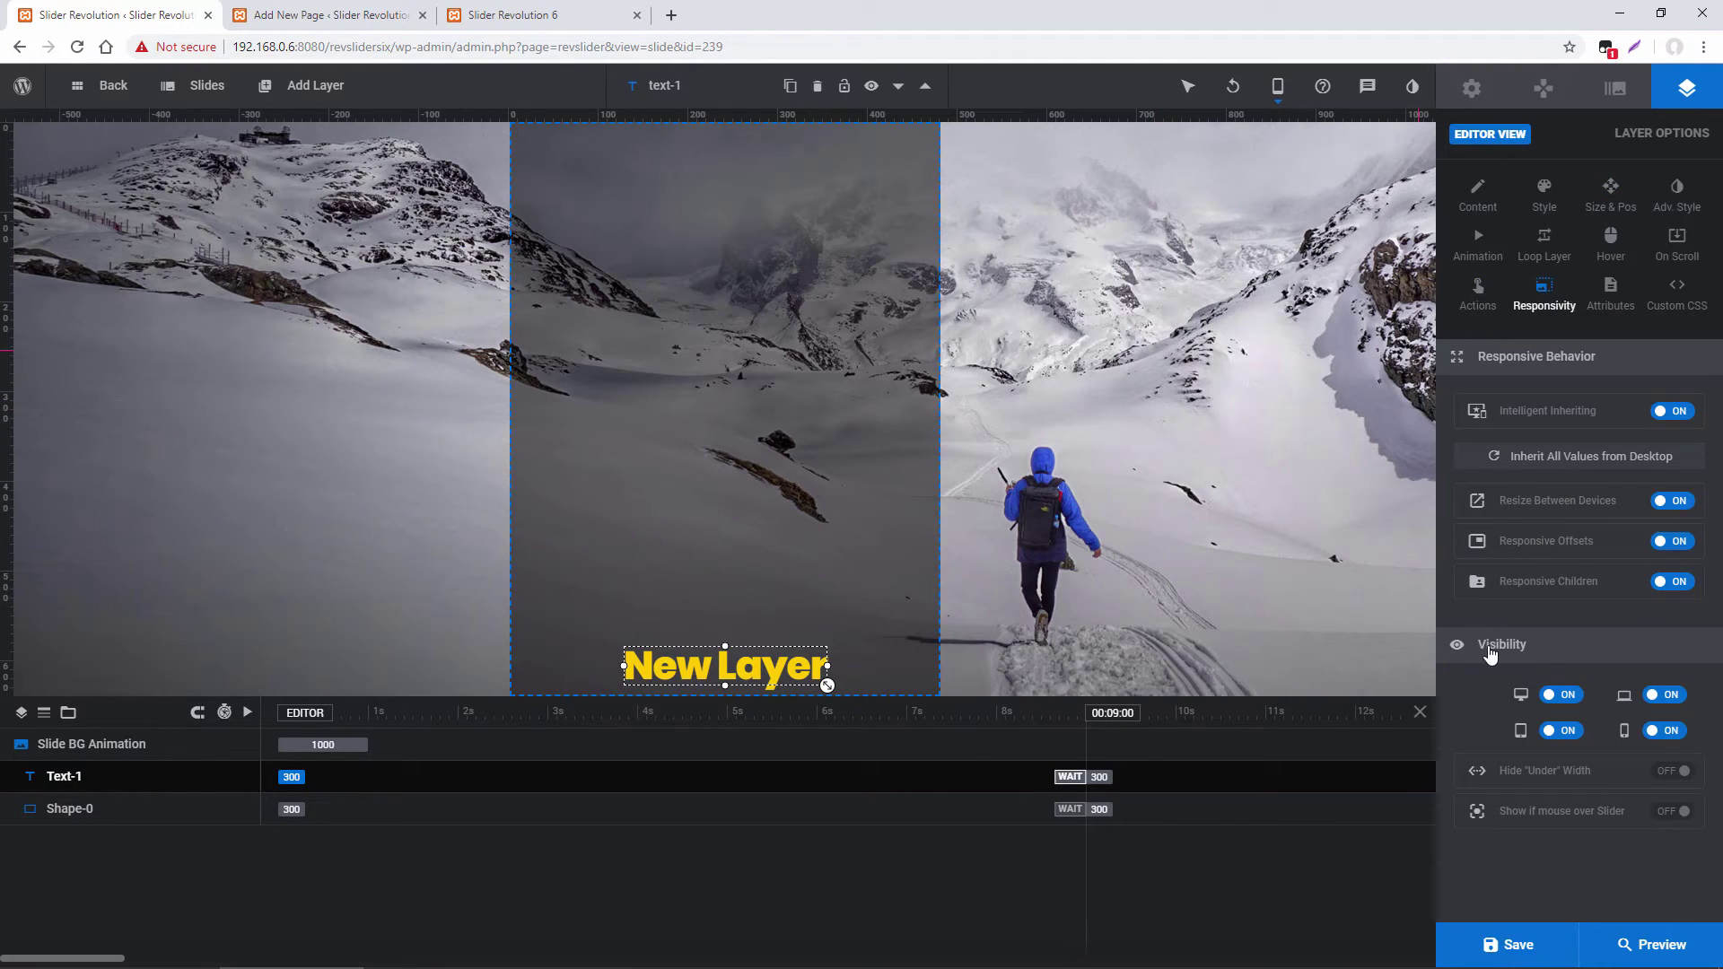
{"action": "left_click", "coordinate": [1660, 732]}
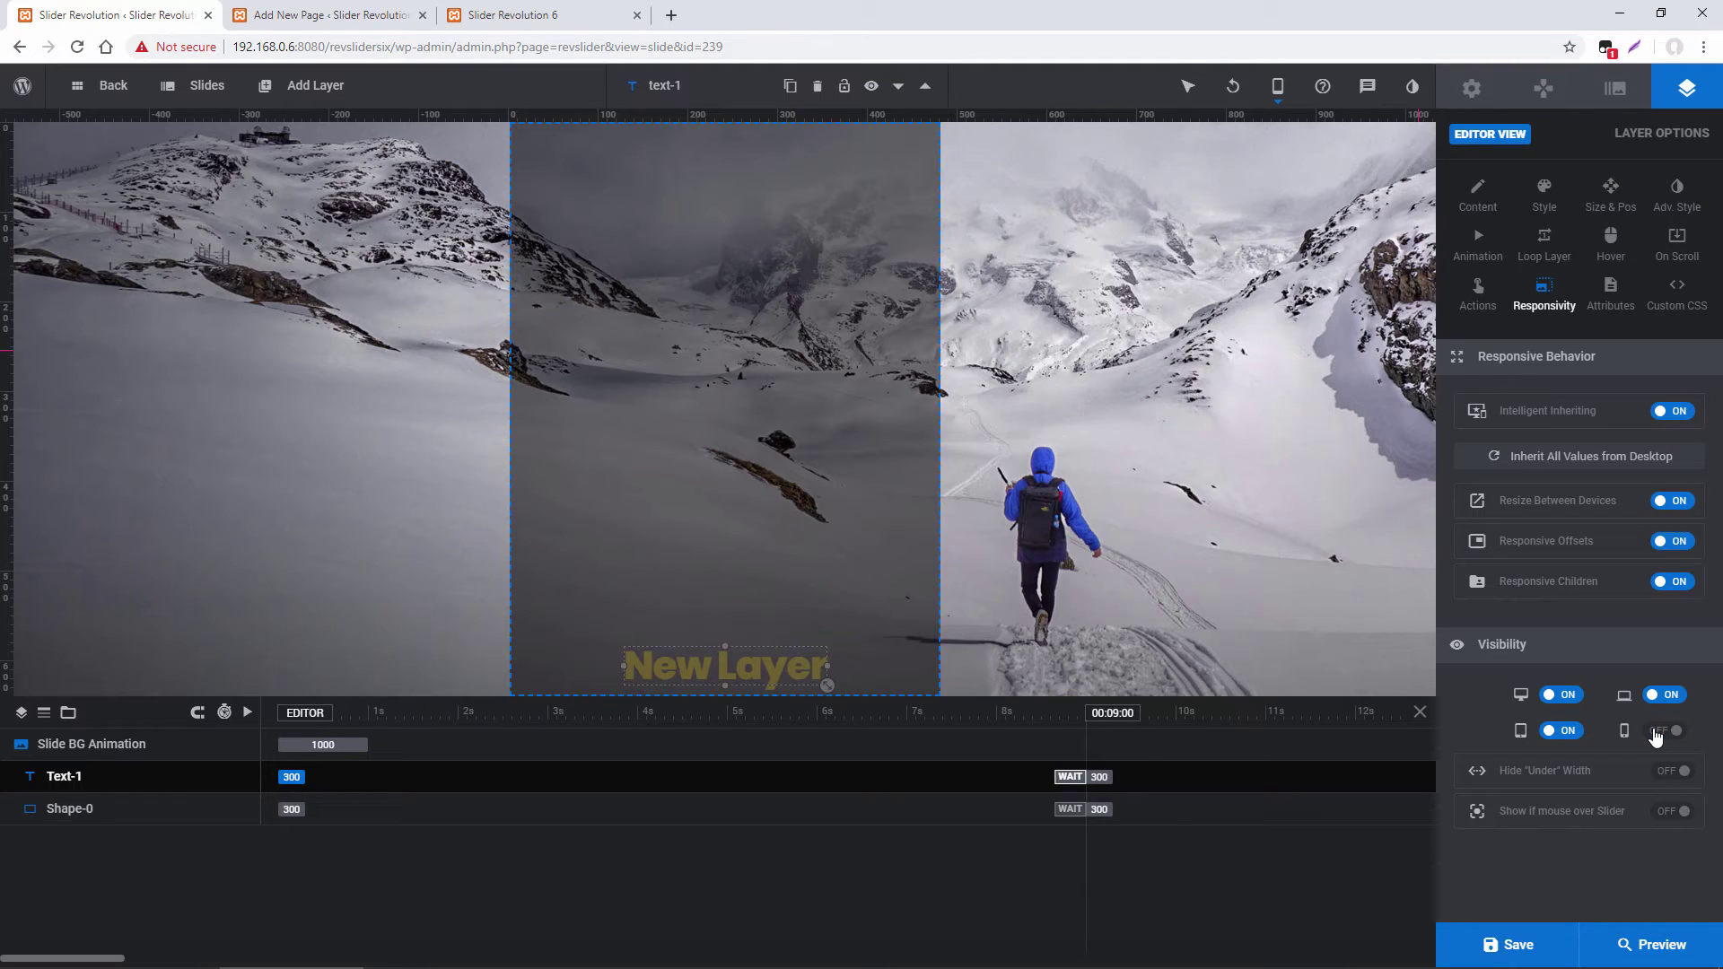
{"action": "left_click", "coordinate": [1508, 944]}
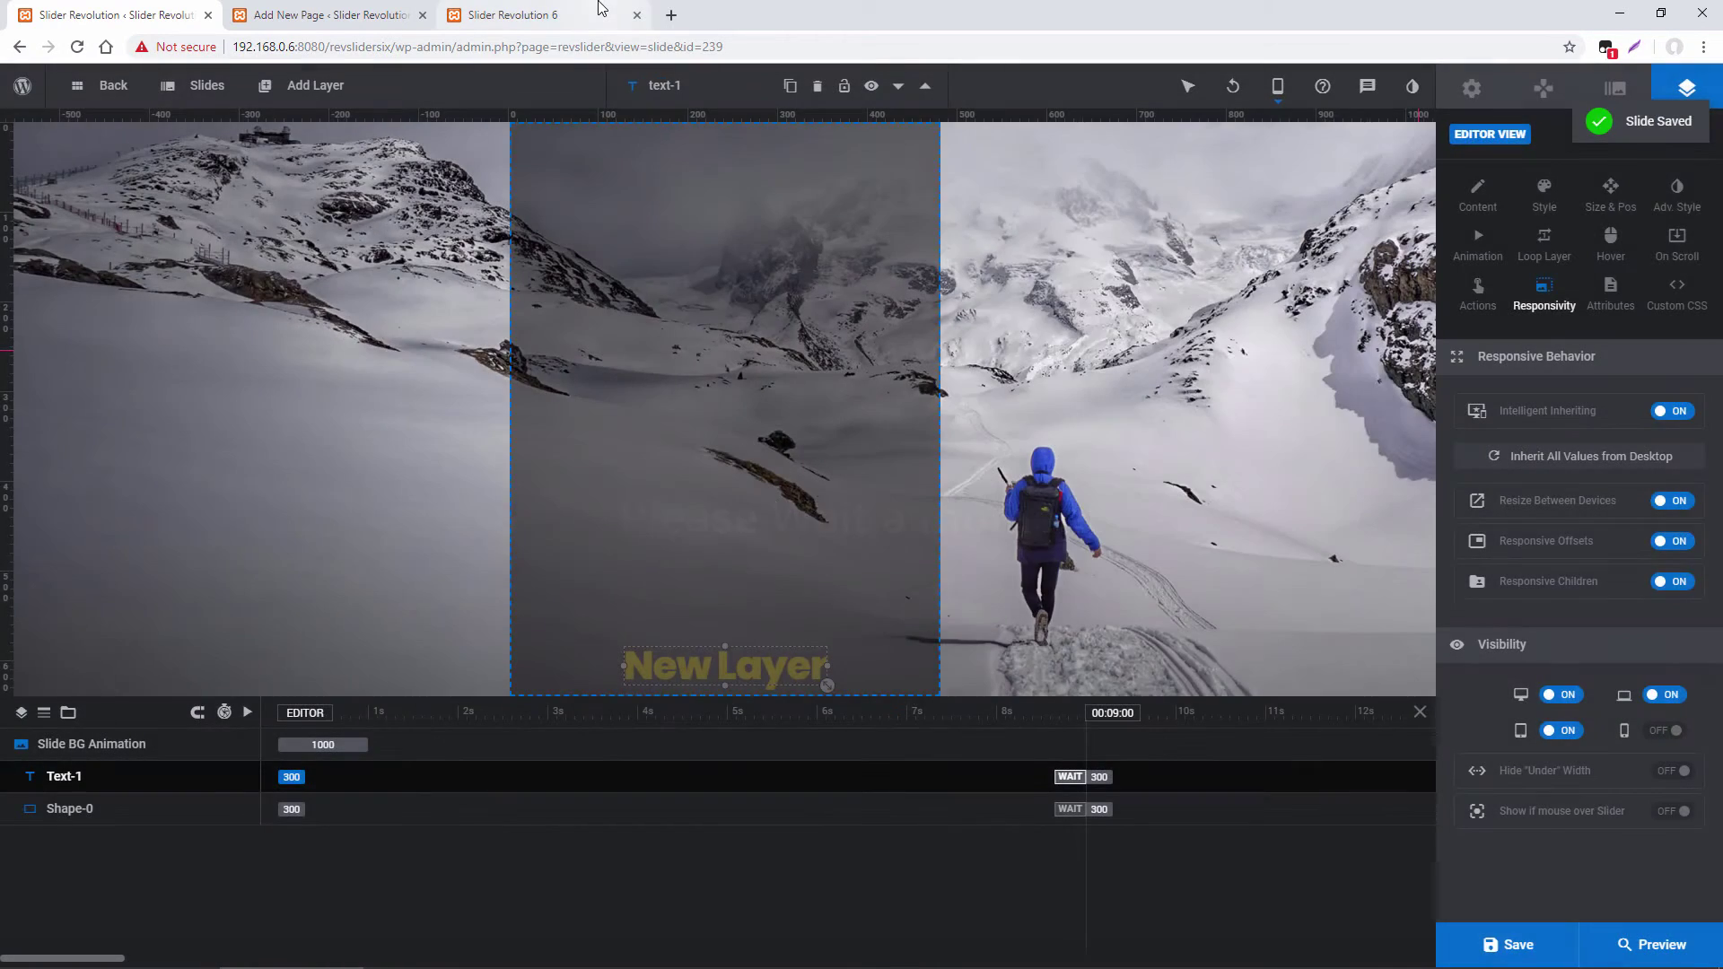
Reload the live page and examine the slider at viewport widths of about 719 and 425 pixels
{"action": "left_click", "coordinate": [503, 15]}
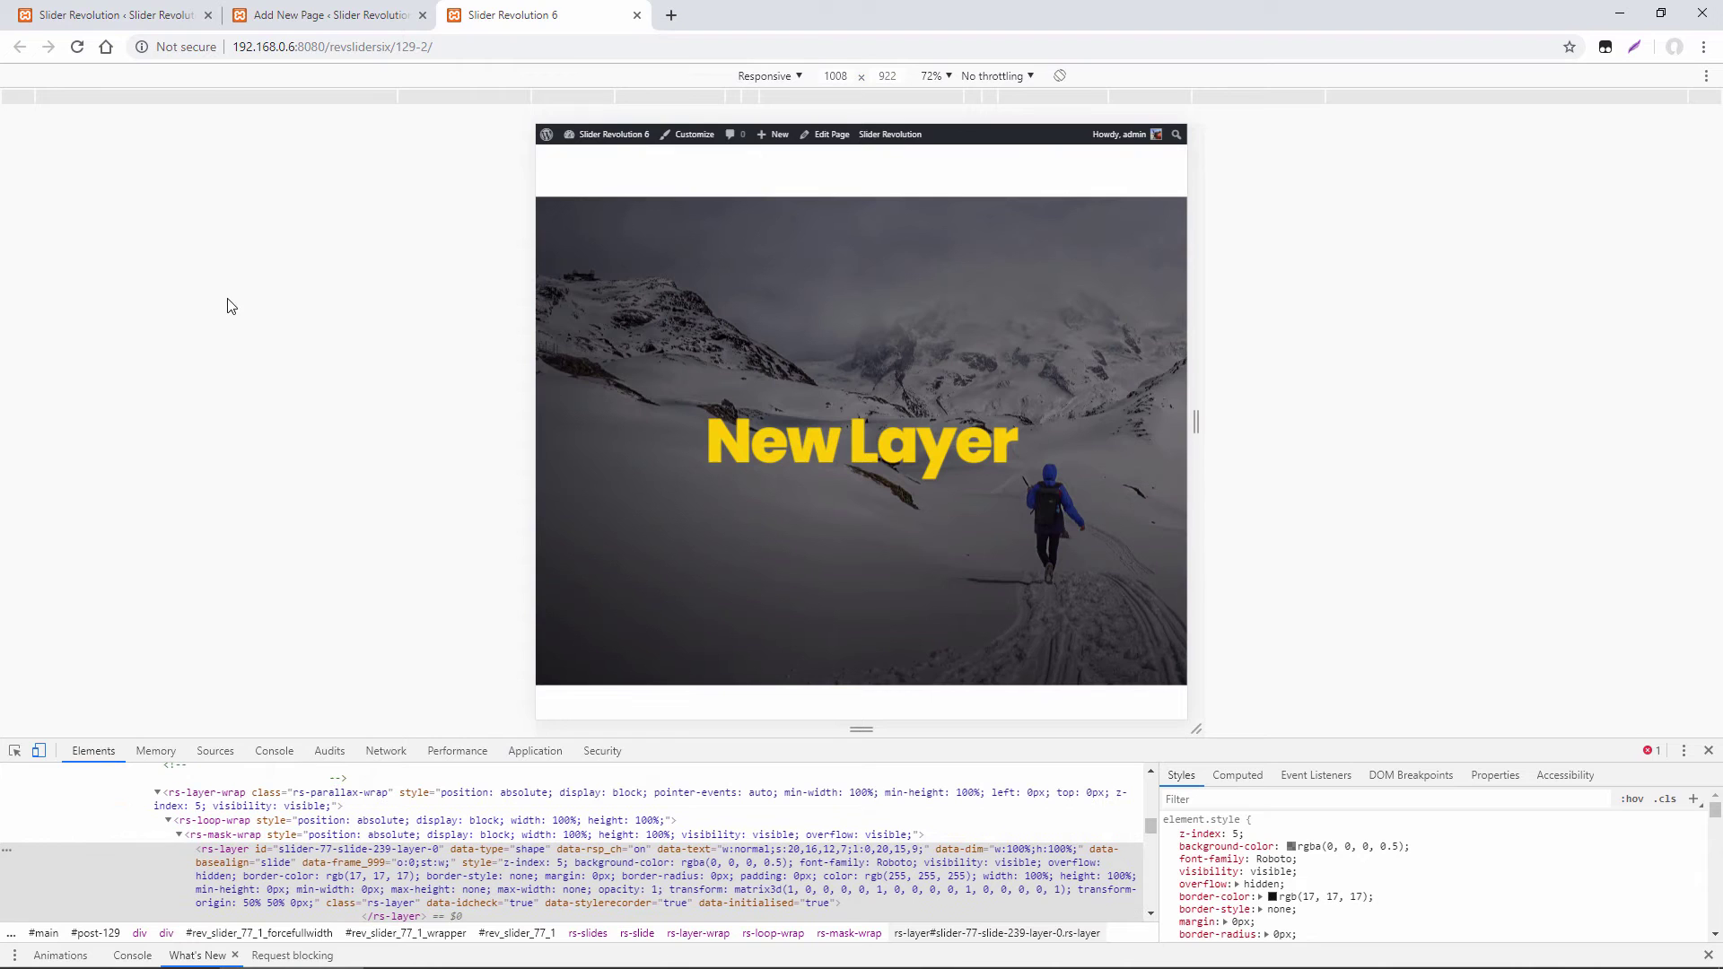
{"action": "left_click", "coordinate": [78, 46]}
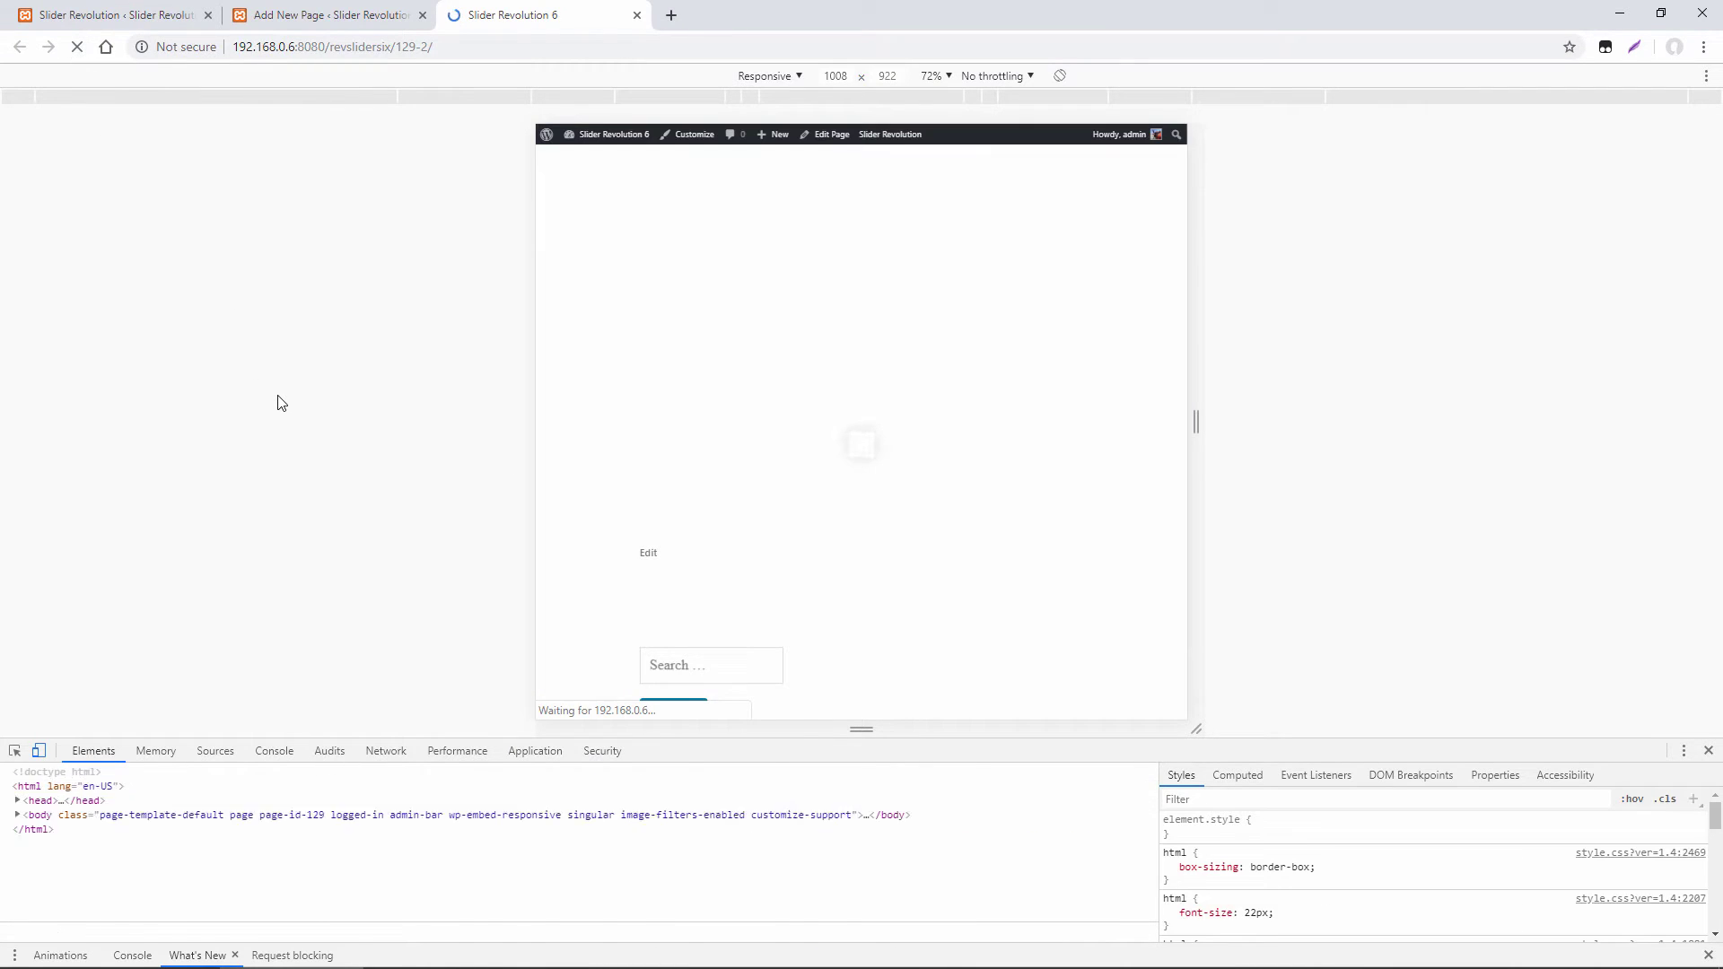
{"action": "left_click_drag", "start_coordinate": [1195, 413], "coordinate": [1103, 372]}
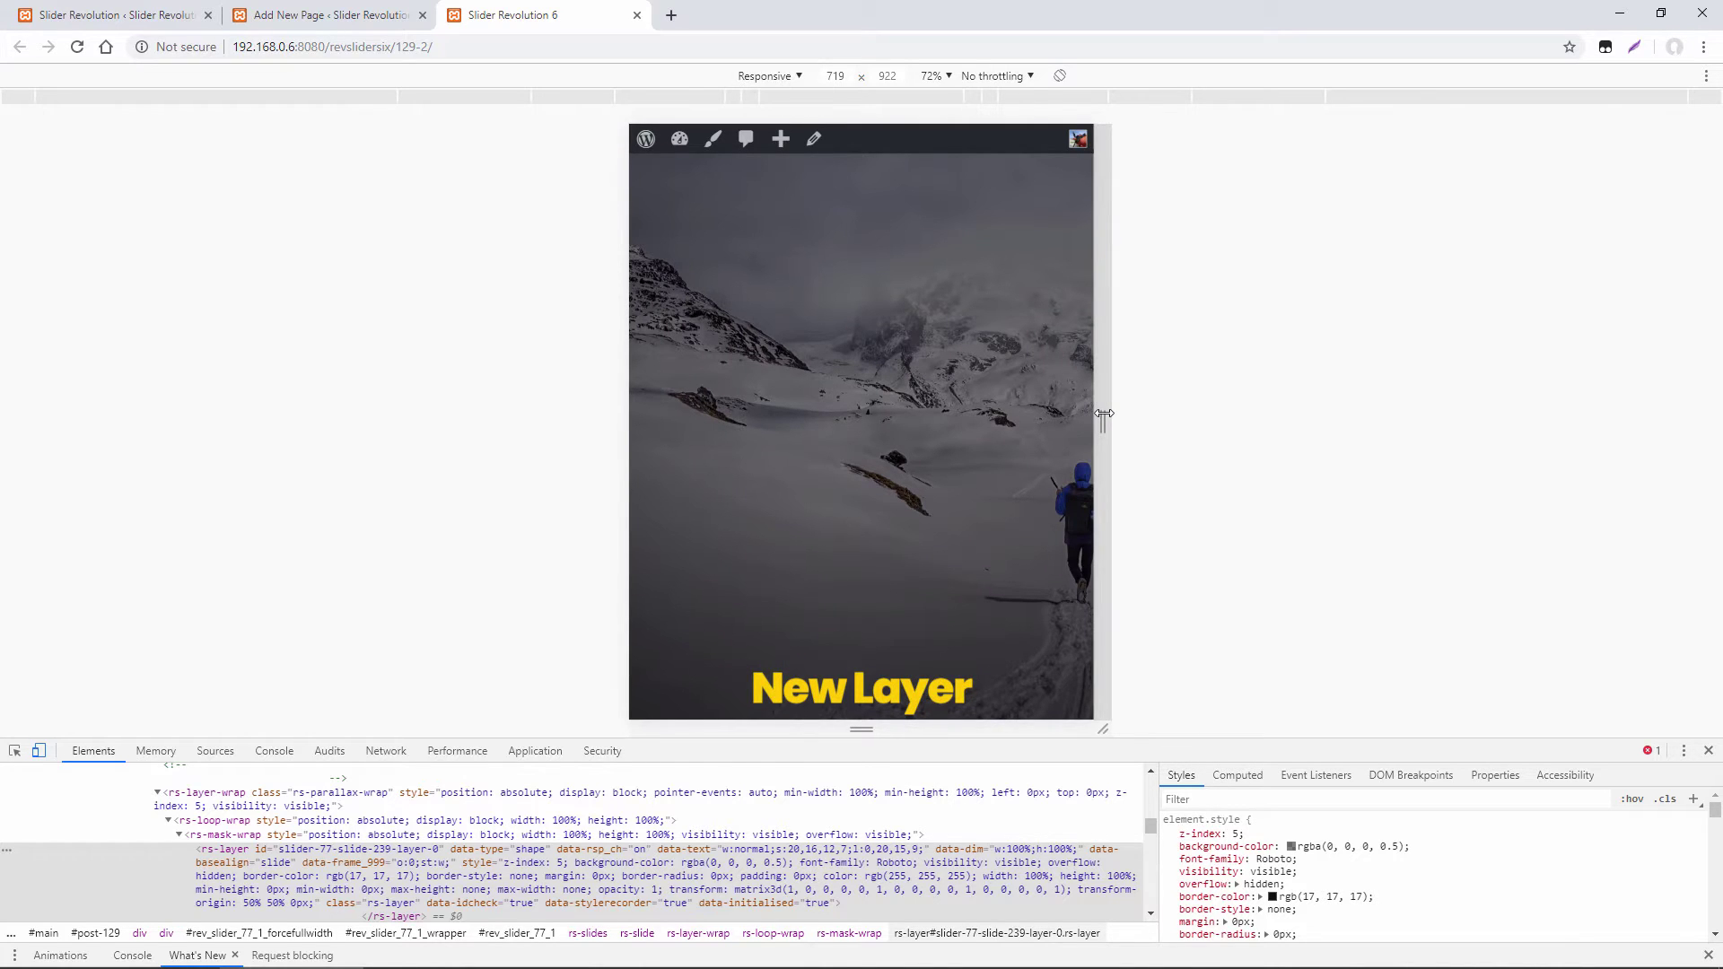
{"action": "left_click_drag", "start_coordinate": [1102, 413], "coordinate": [1007, 411]}
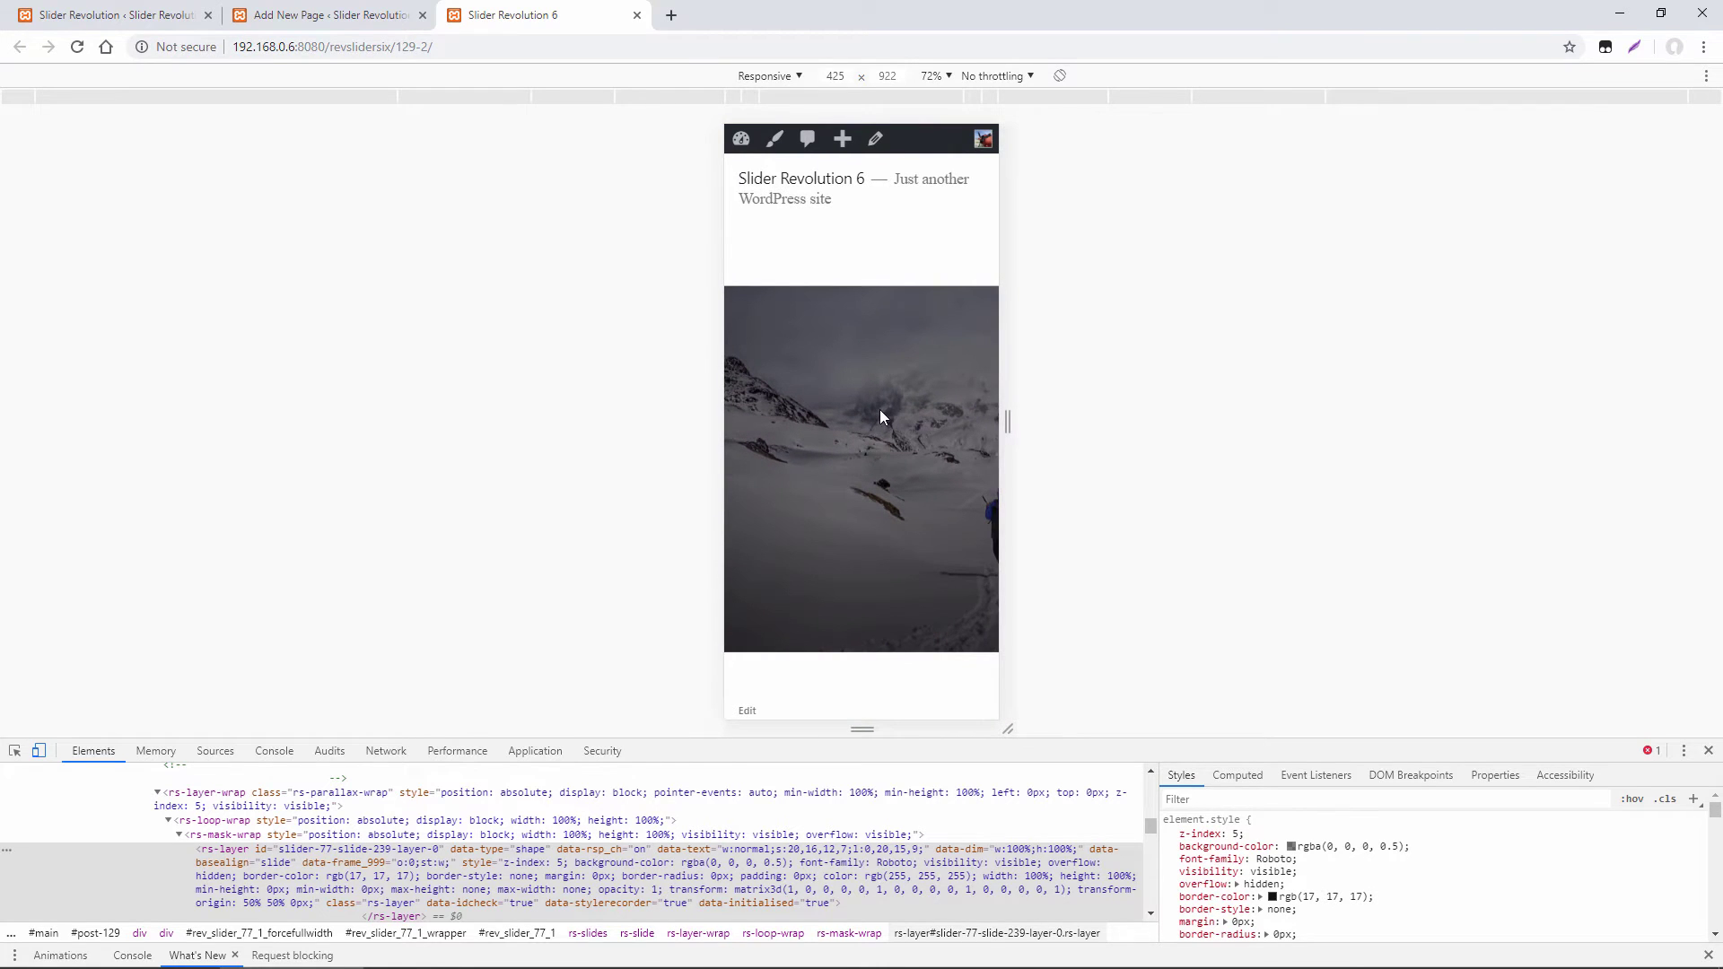
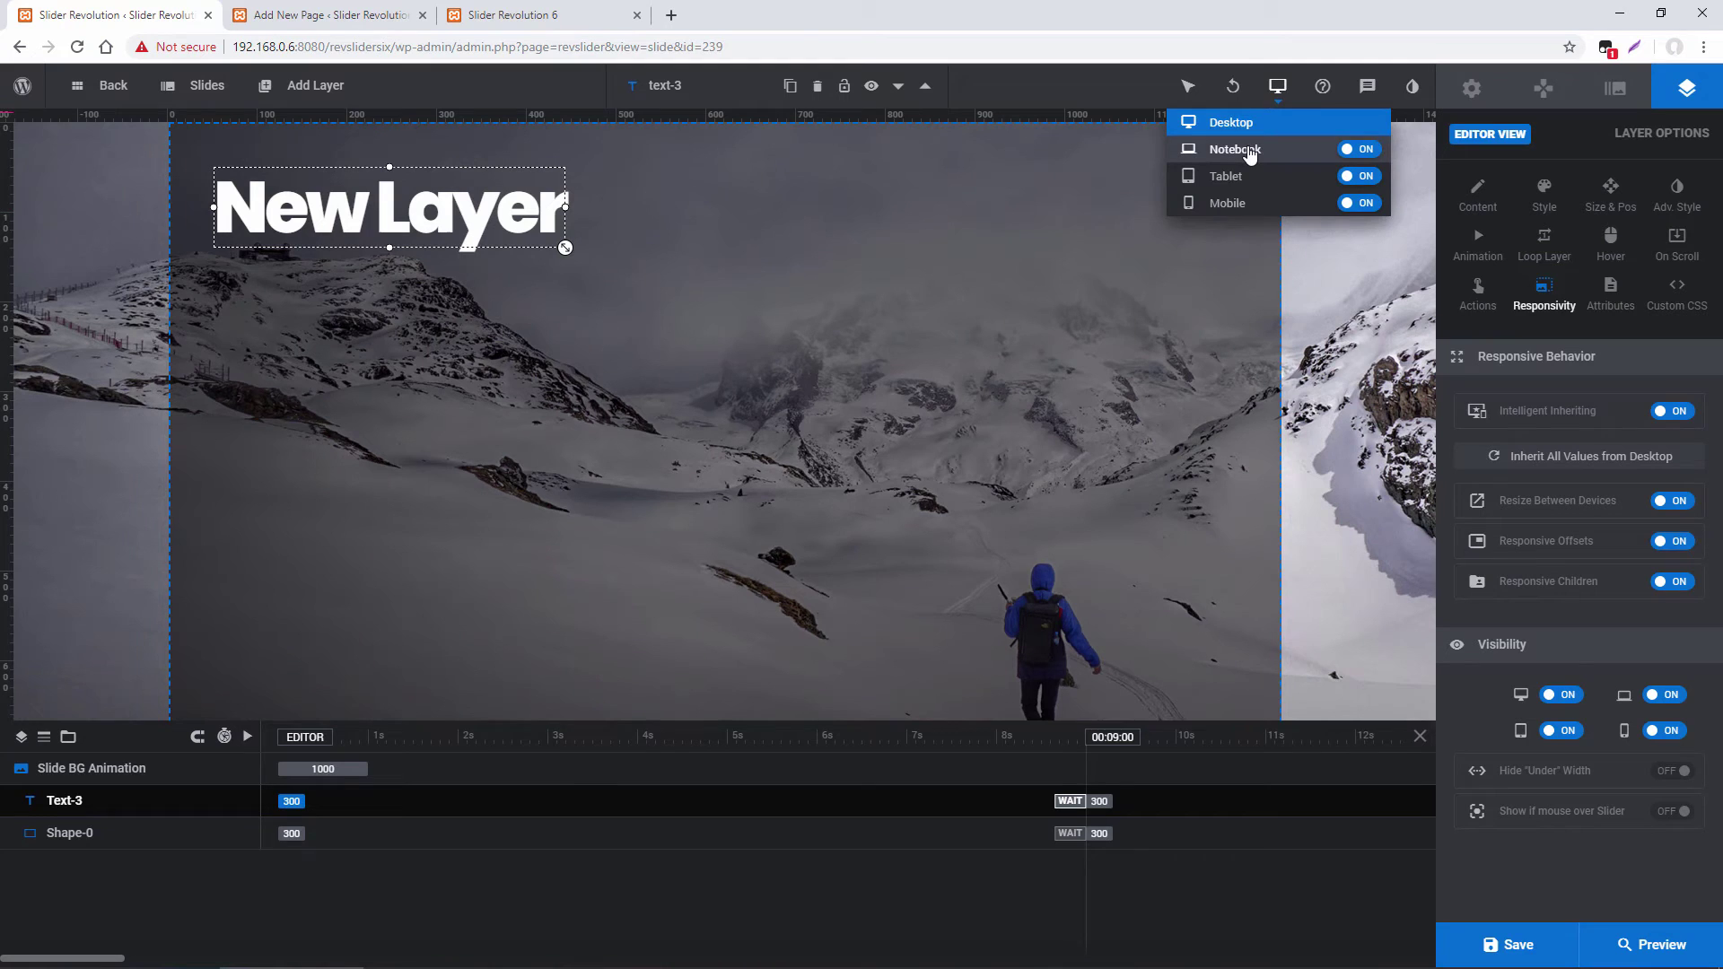
Examine how the Text-3 layer scales in the Notebook, Tablet and Mobile views, and return to the Desktop view
{"action": "left_click", "coordinate": [1251, 154]}
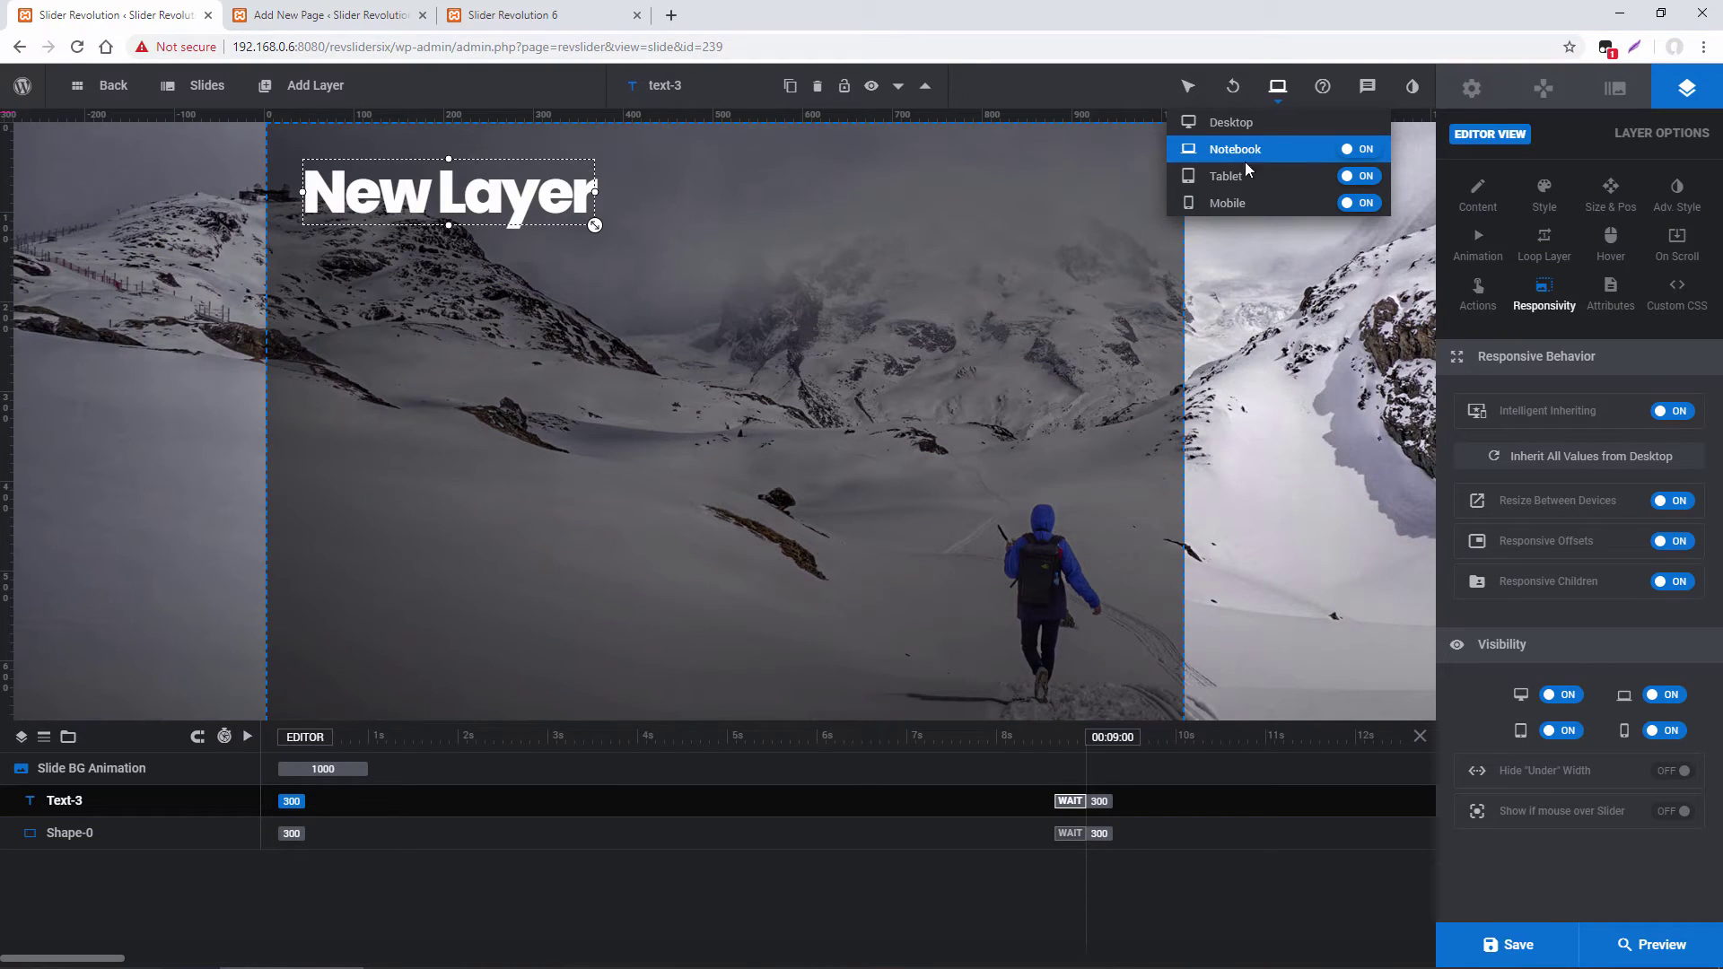
{"action": "left_click", "coordinate": [1237, 178]}
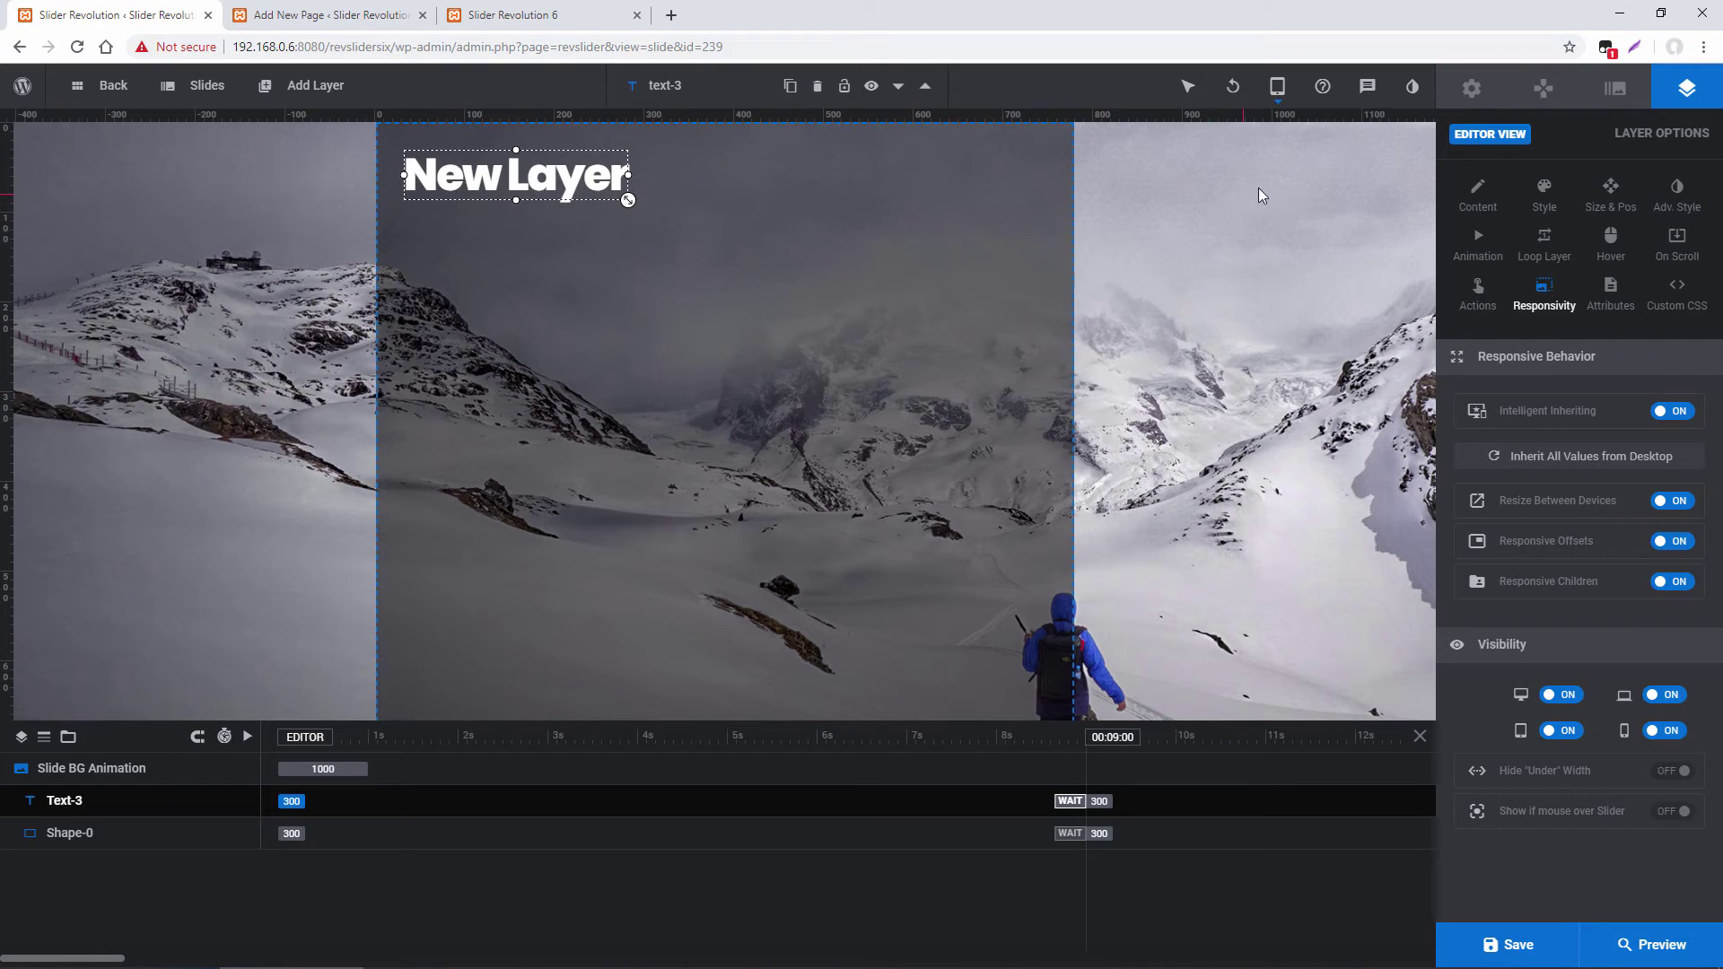
{"action": "left_click", "coordinate": [1242, 205]}
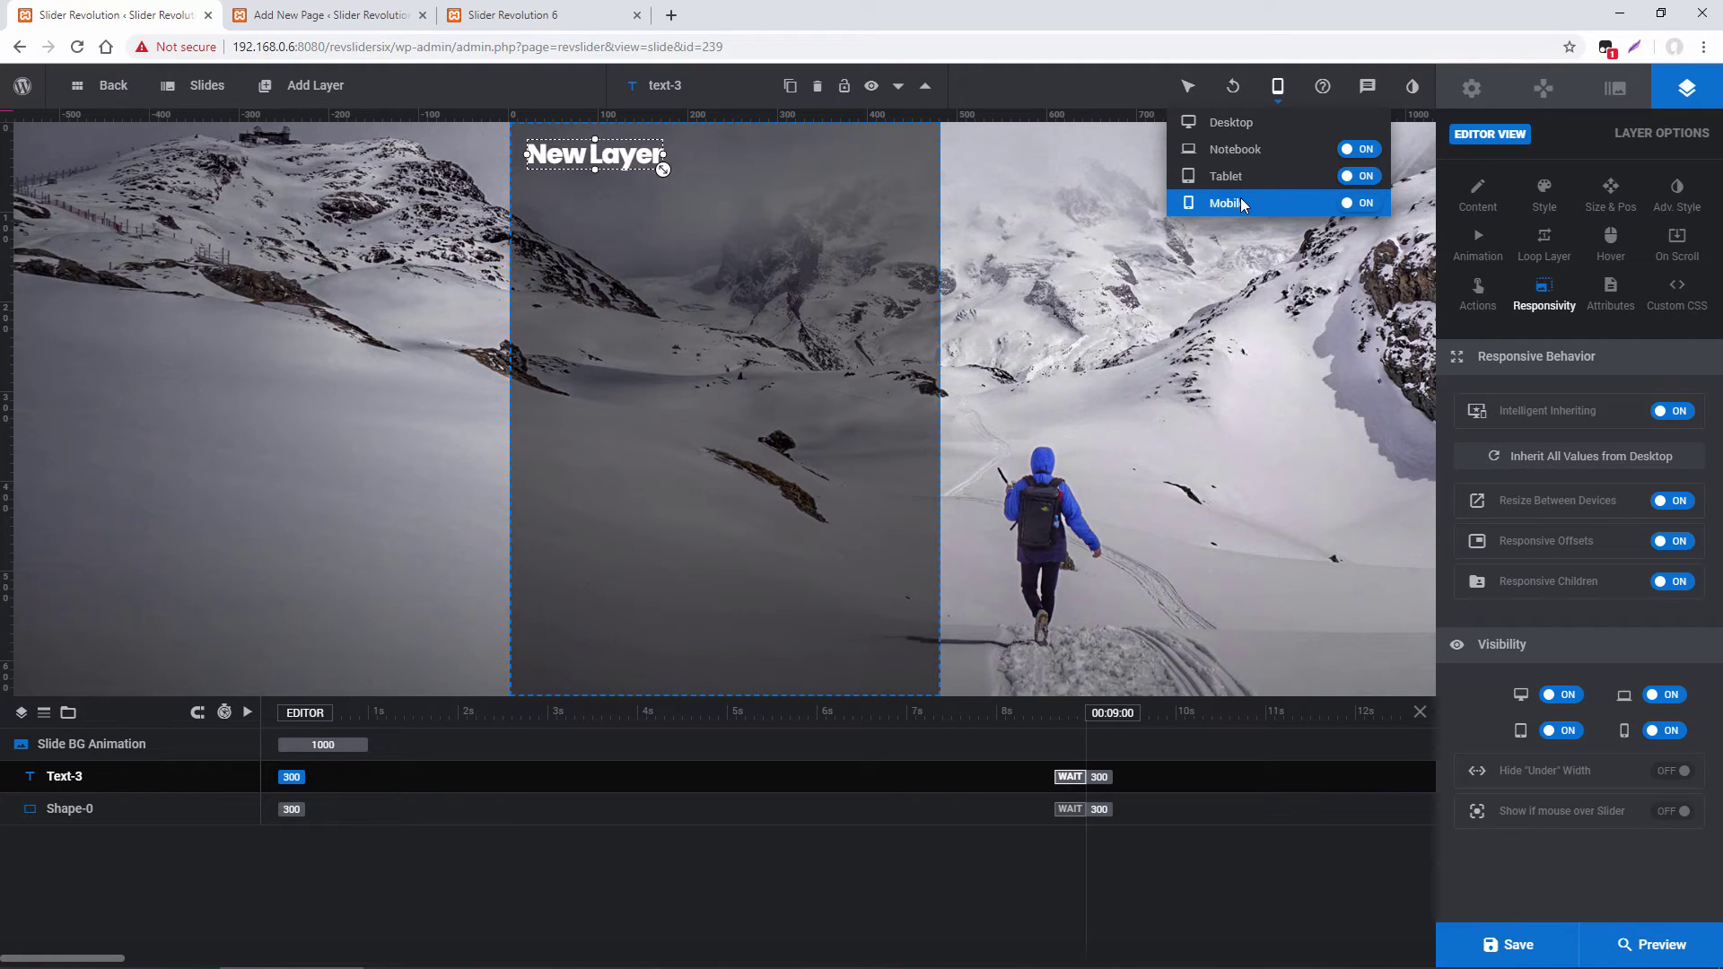
{"action": "left_click", "coordinate": [1240, 126]}
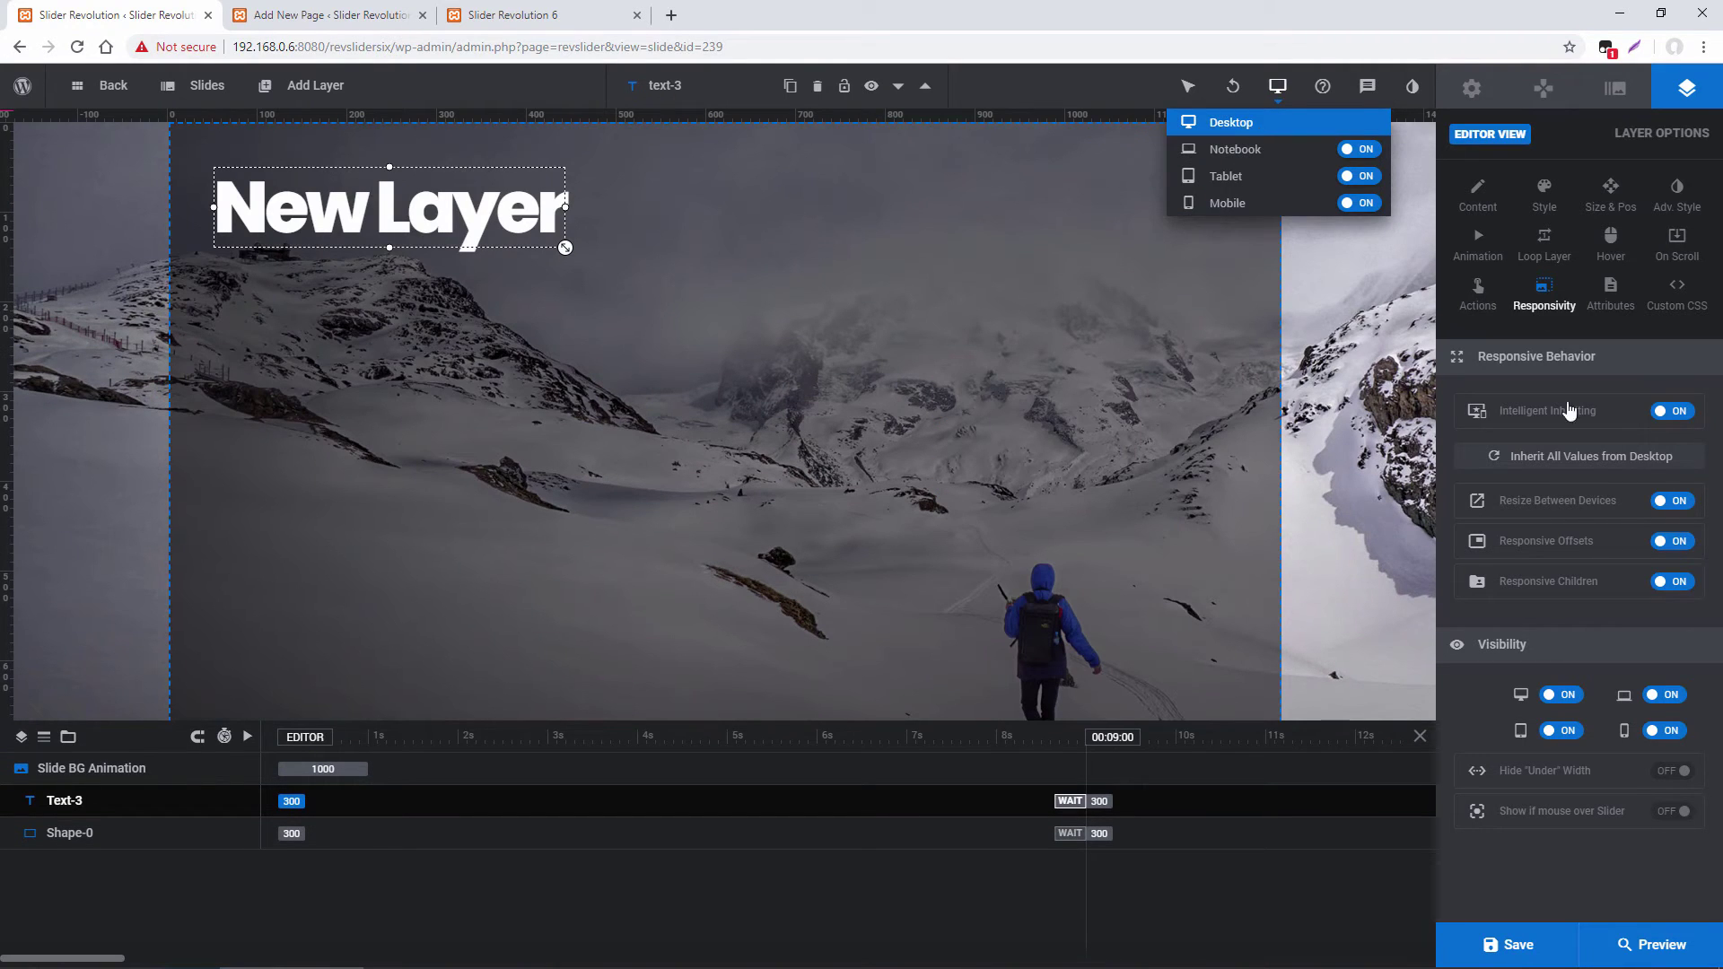
Turn off Intelligent Inheriting for the Text-3 layer and compare its size across the Notebook, Tablet, Mobile and Desktop views
{"action": "left_click", "coordinate": [1670, 411]}
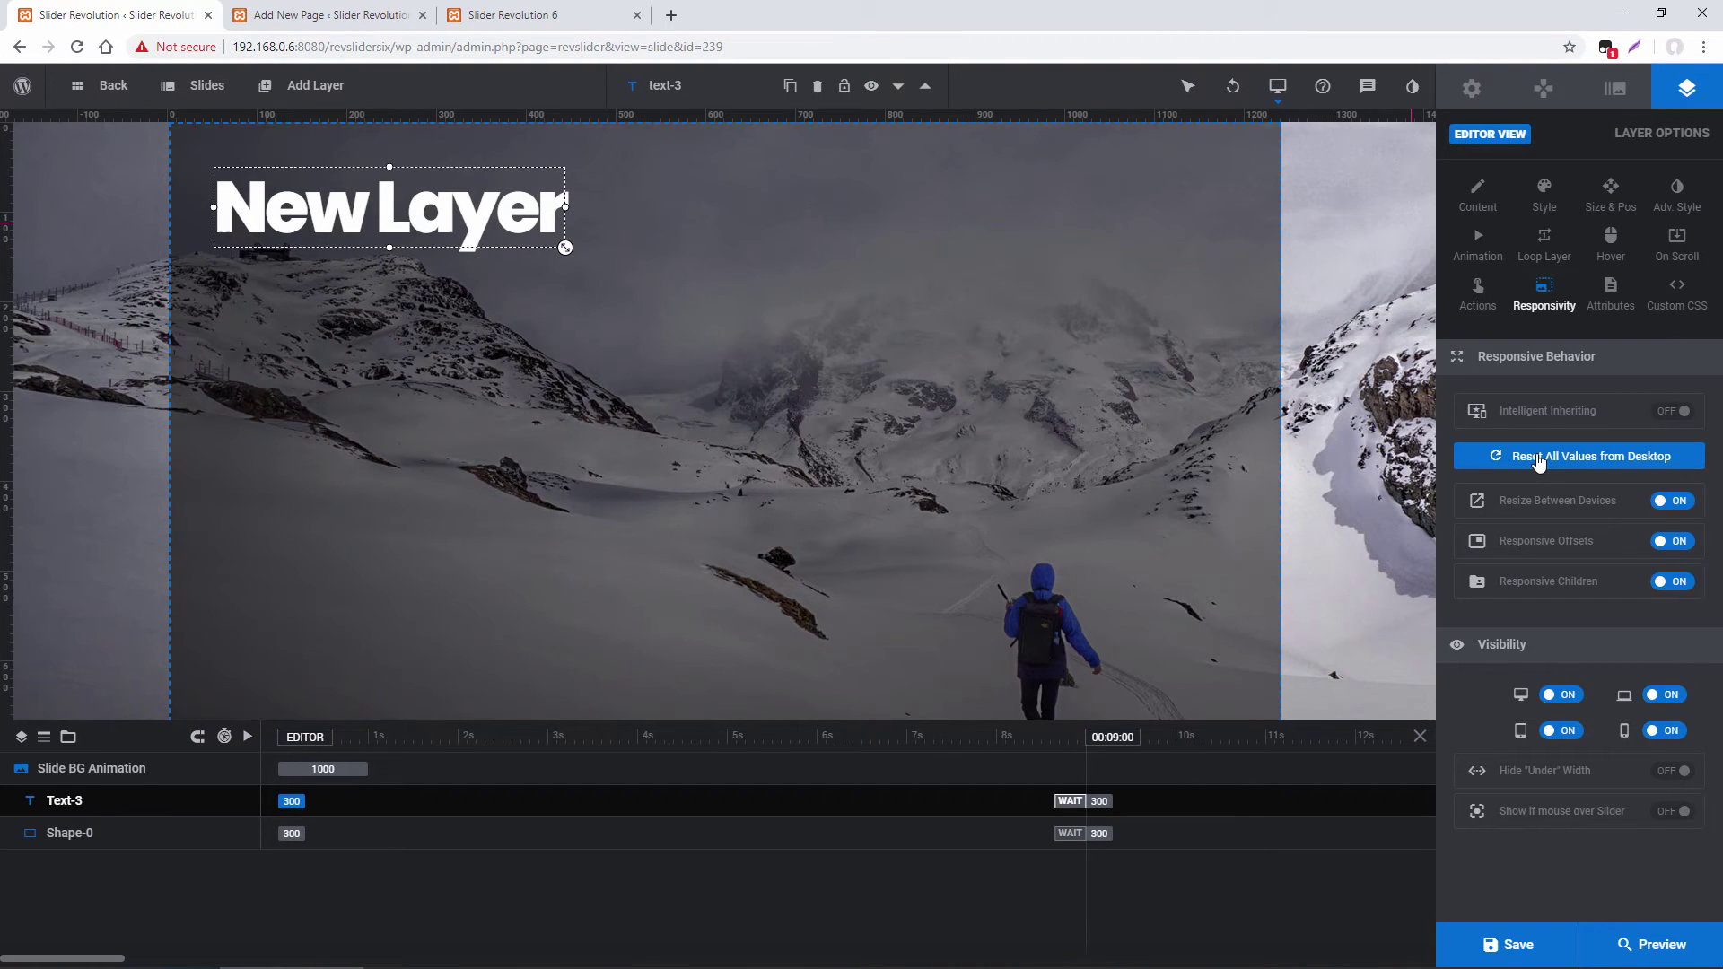
{"action": "mouse_move", "coordinate": [1264, 77]}
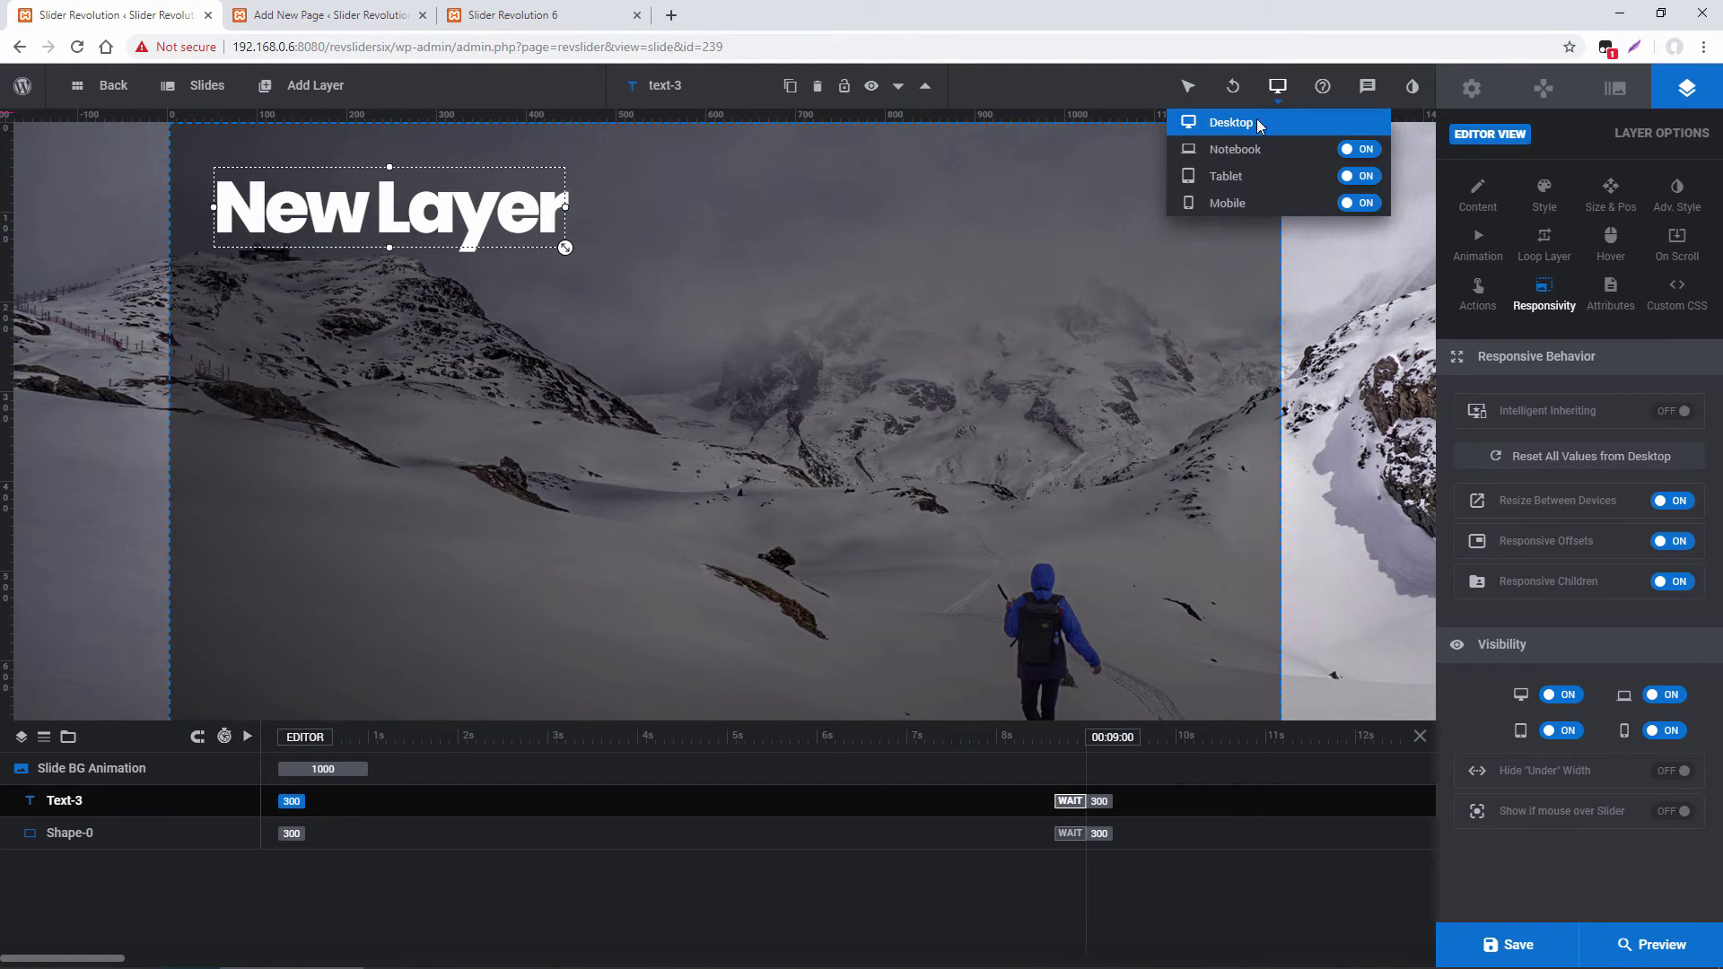
{"action": "left_click", "coordinate": [1235, 149]}
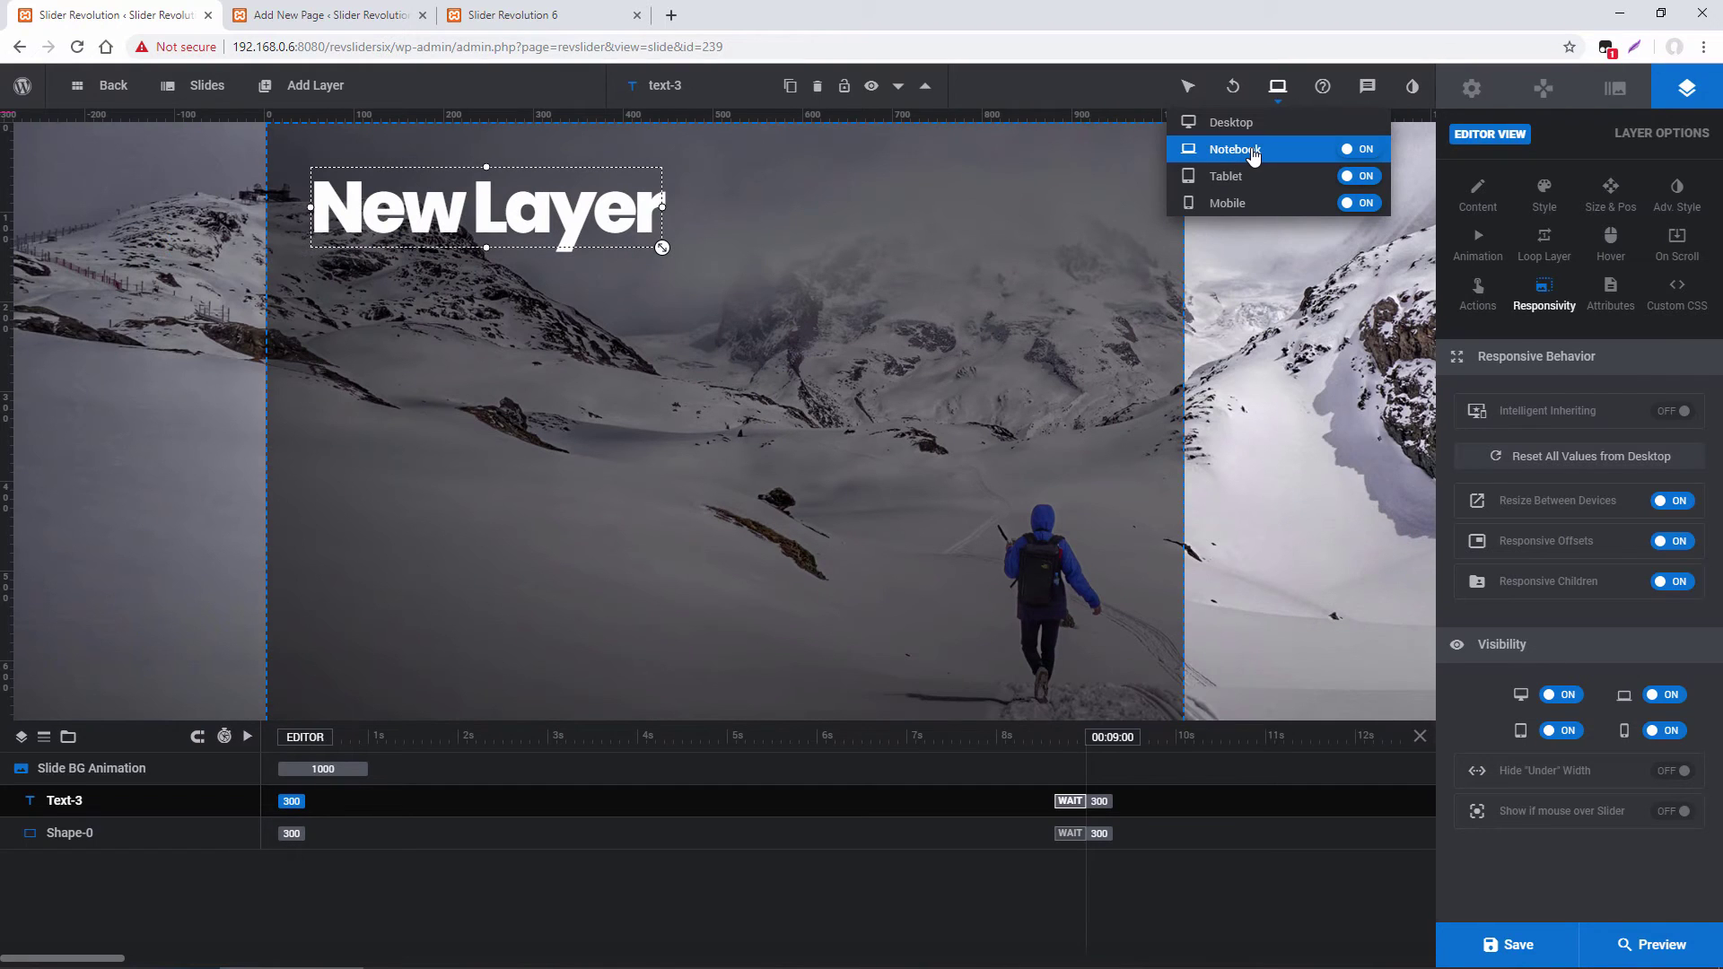
{"action": "left_click", "coordinate": [1236, 178]}
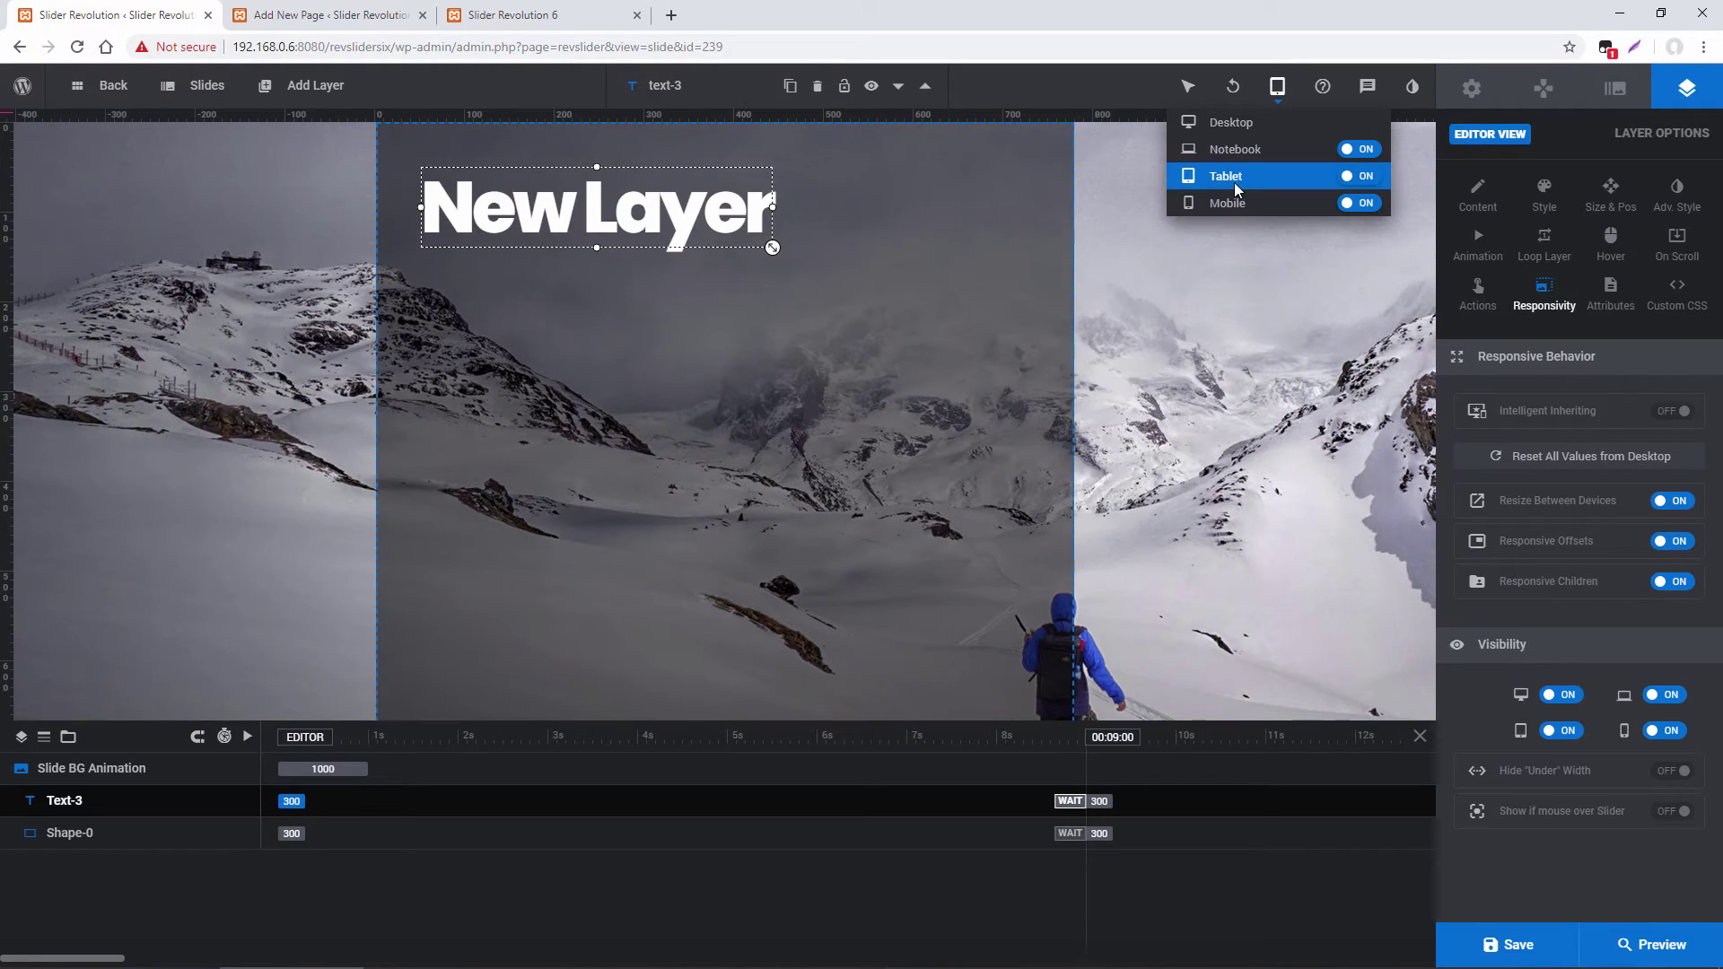
{"action": "left_click", "coordinate": [1236, 204]}
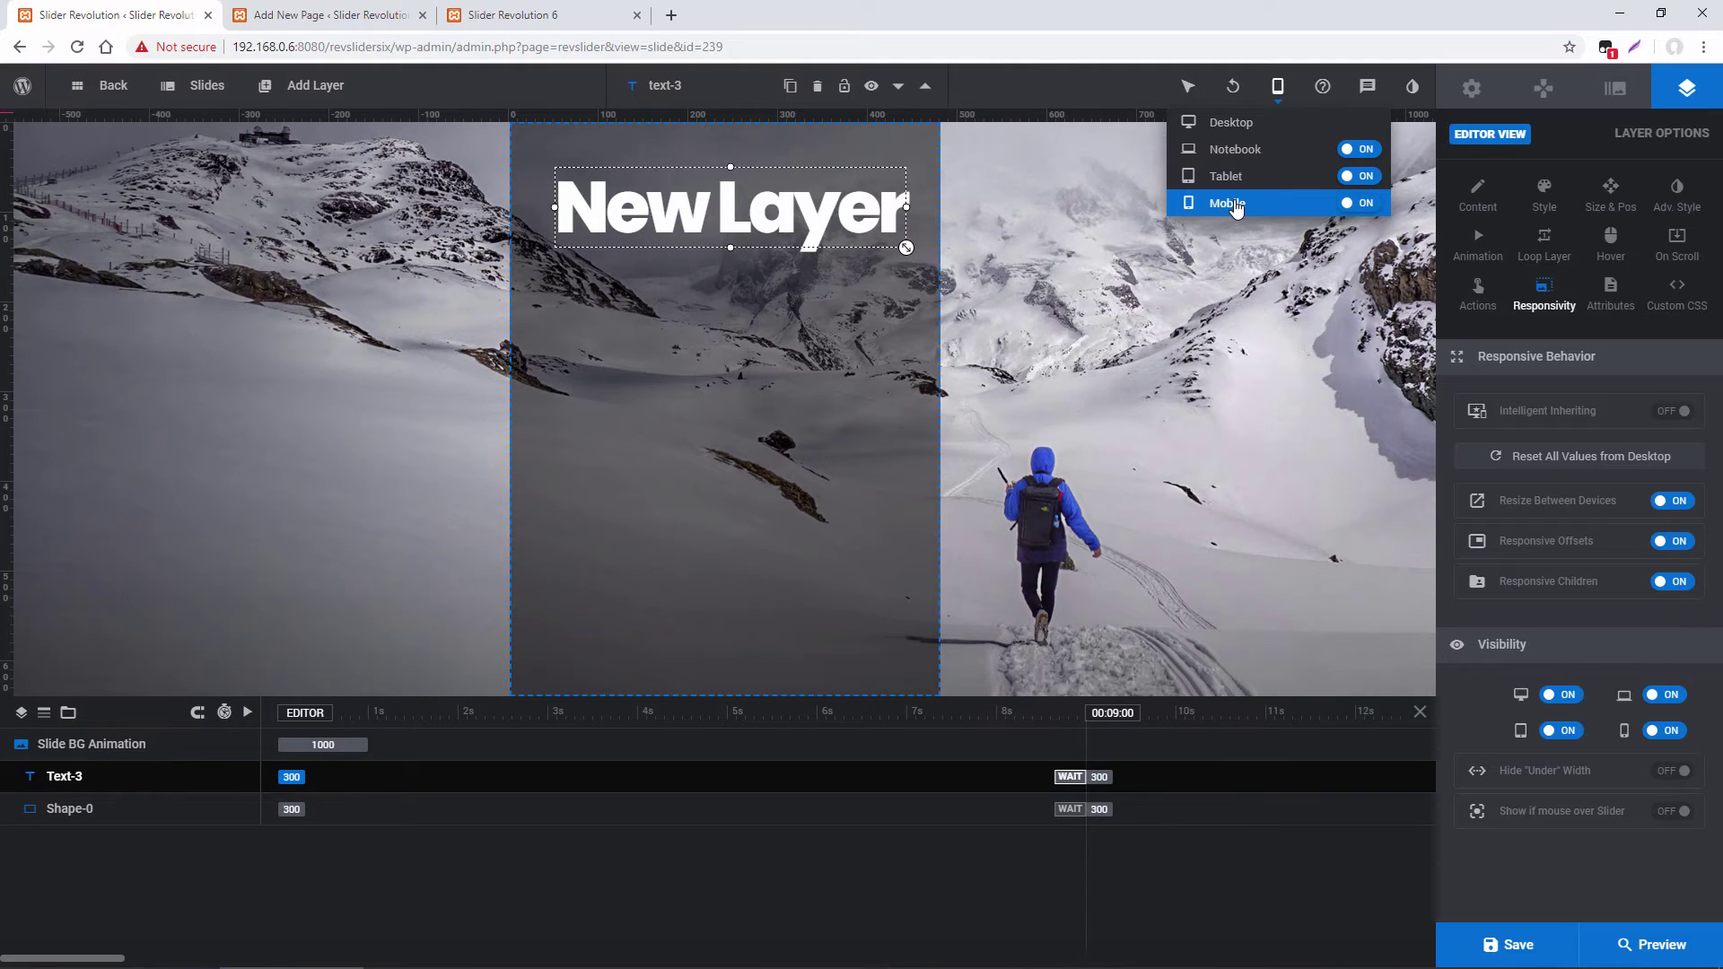
{"action": "left_click", "coordinate": [1230, 123]}
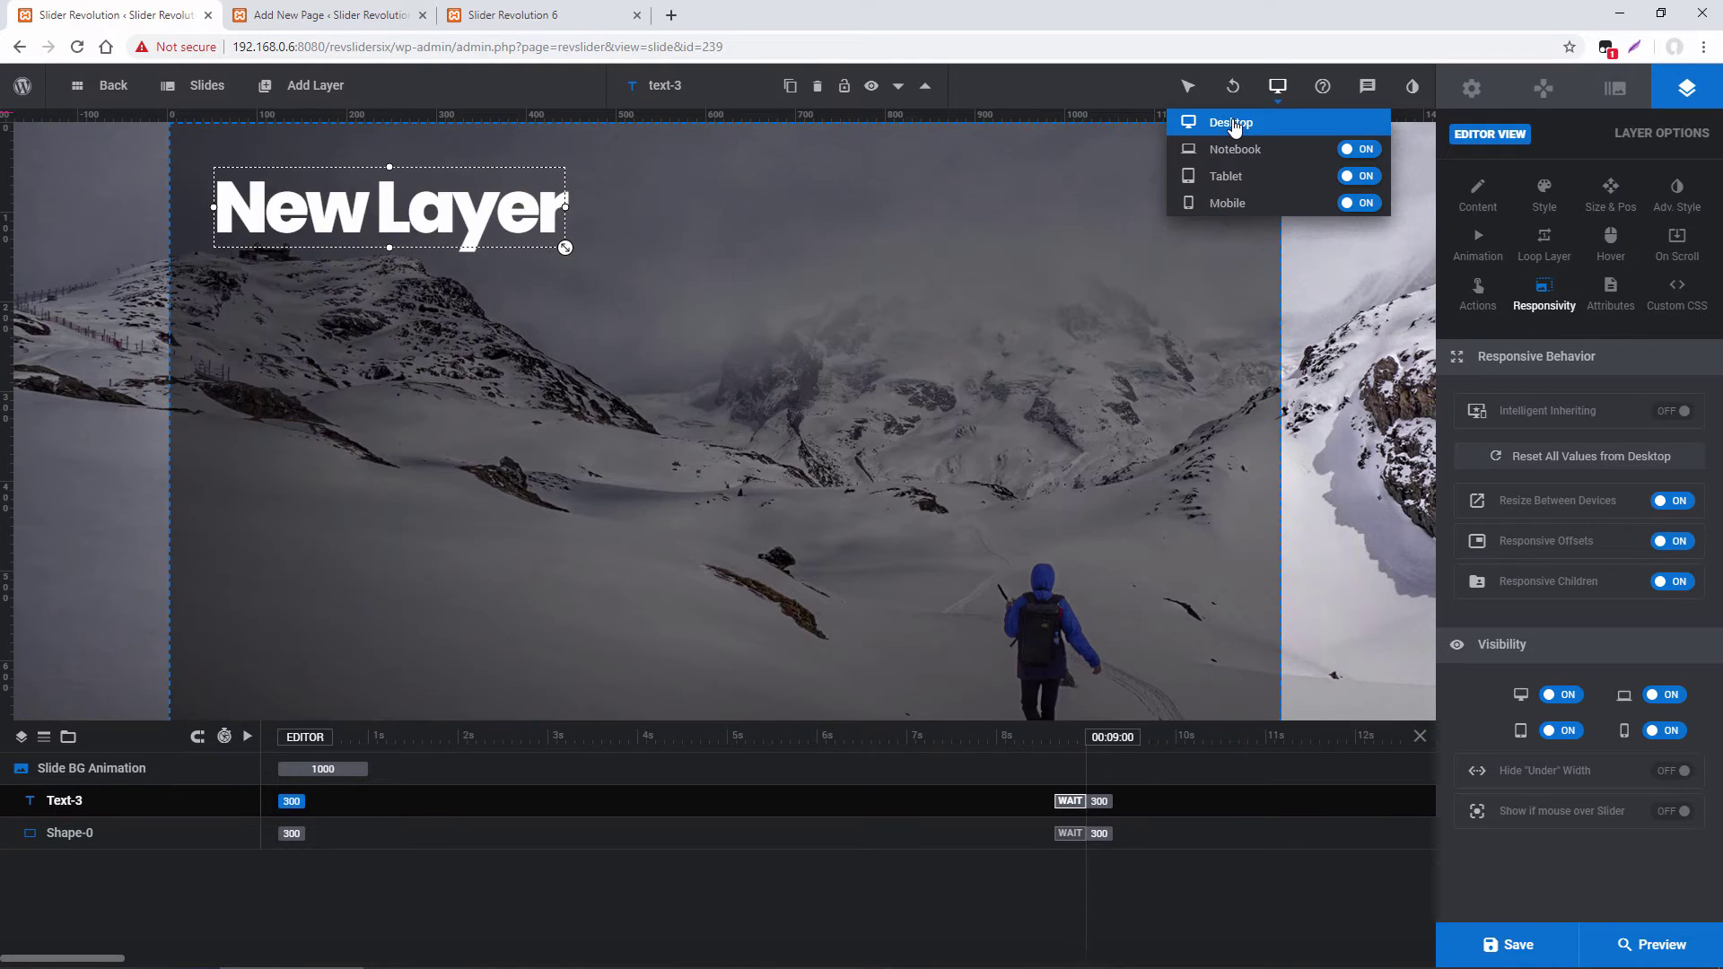
Turn Intelligent Inheriting back on for the Text-3 layer and check it in the Notebook, Tablet and Mobile views
{"action": "left_click", "coordinate": [1668, 415]}
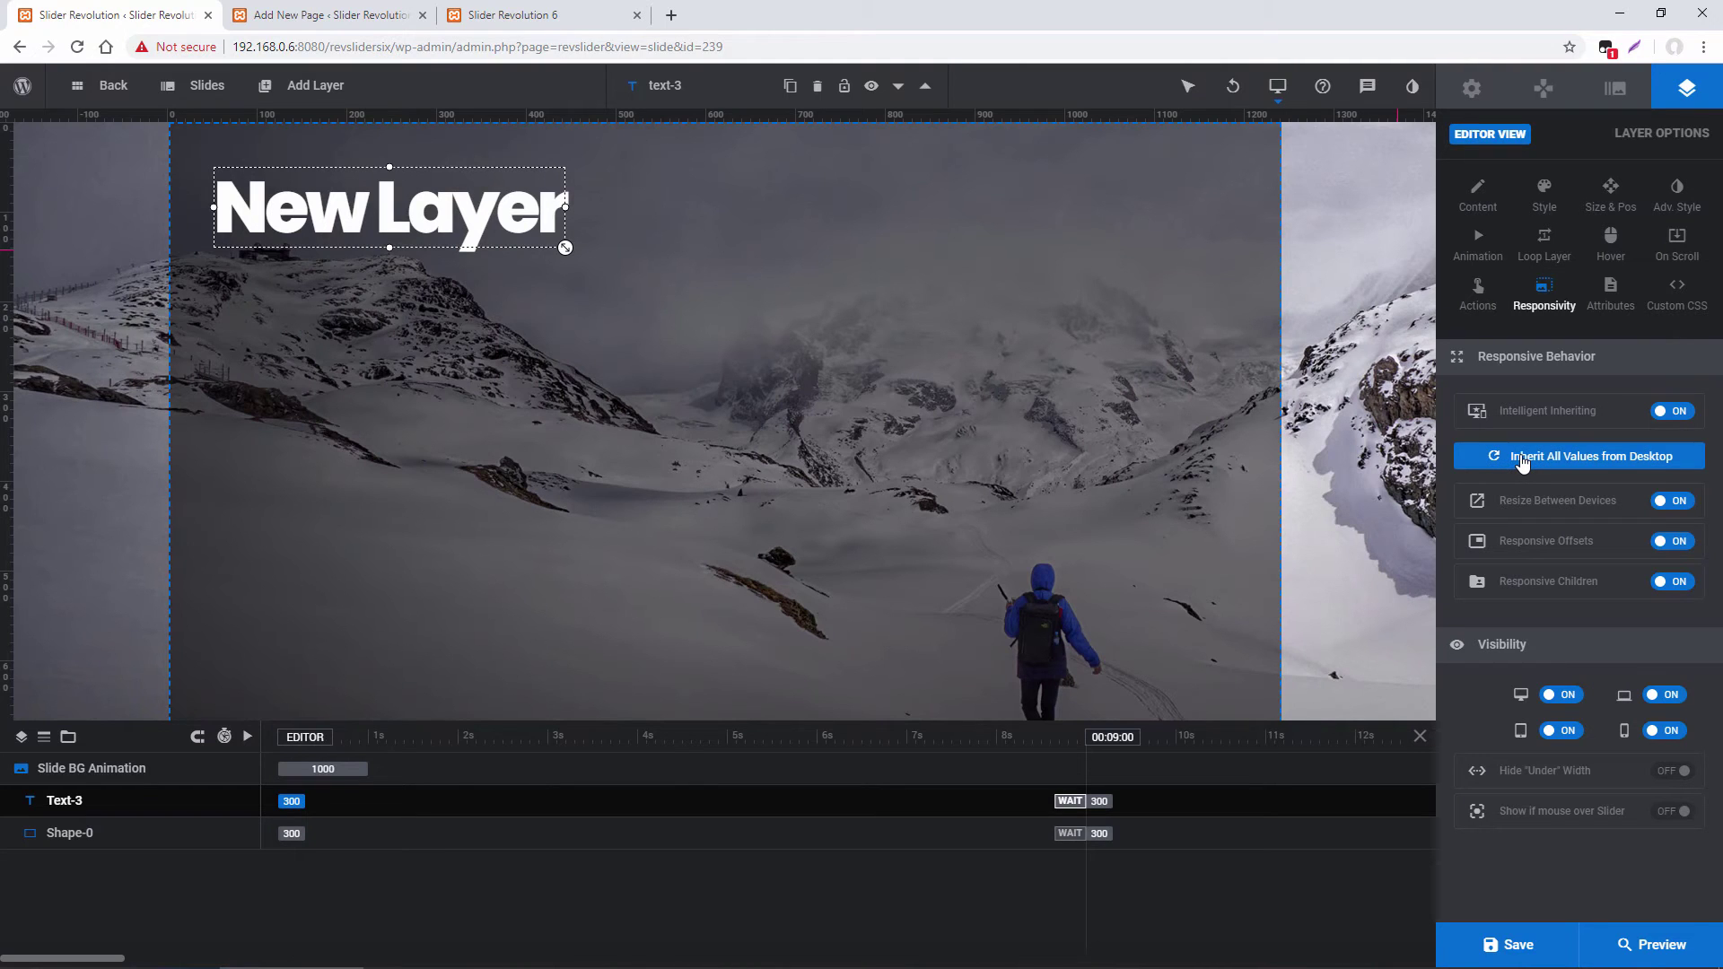
{"action": "mouse_move", "coordinate": [1273, 93]}
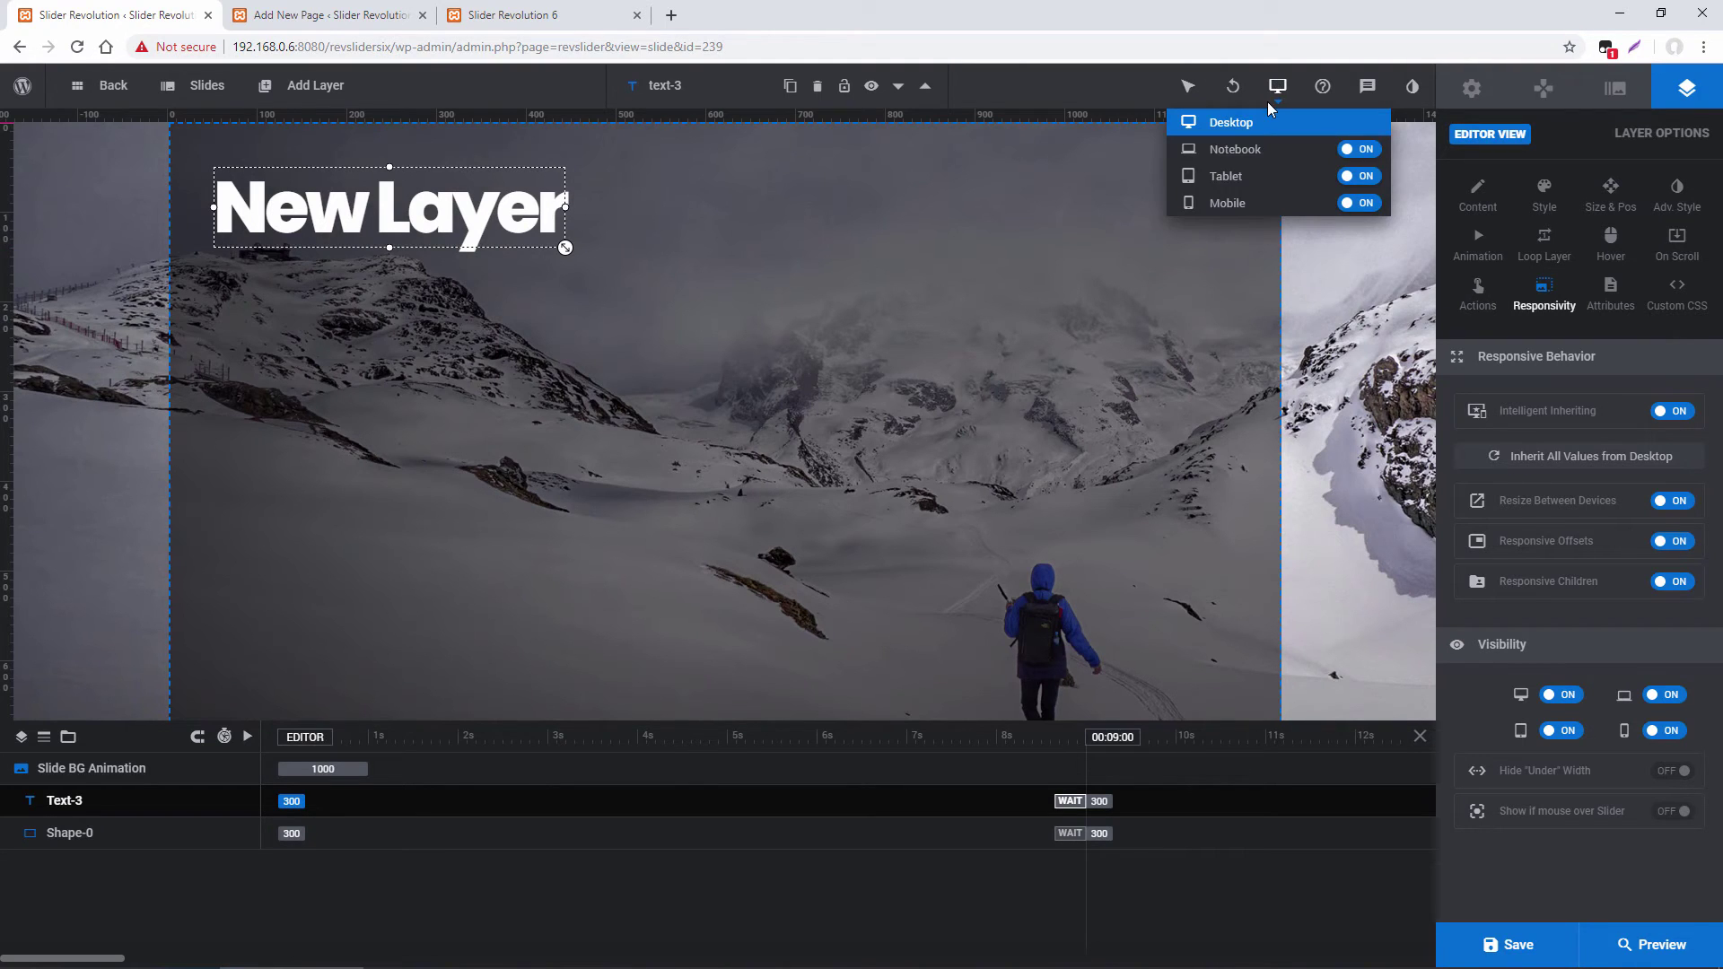
{"action": "left_click", "coordinate": [1237, 151]}
{"action": "left_click", "coordinate": [1226, 177]}
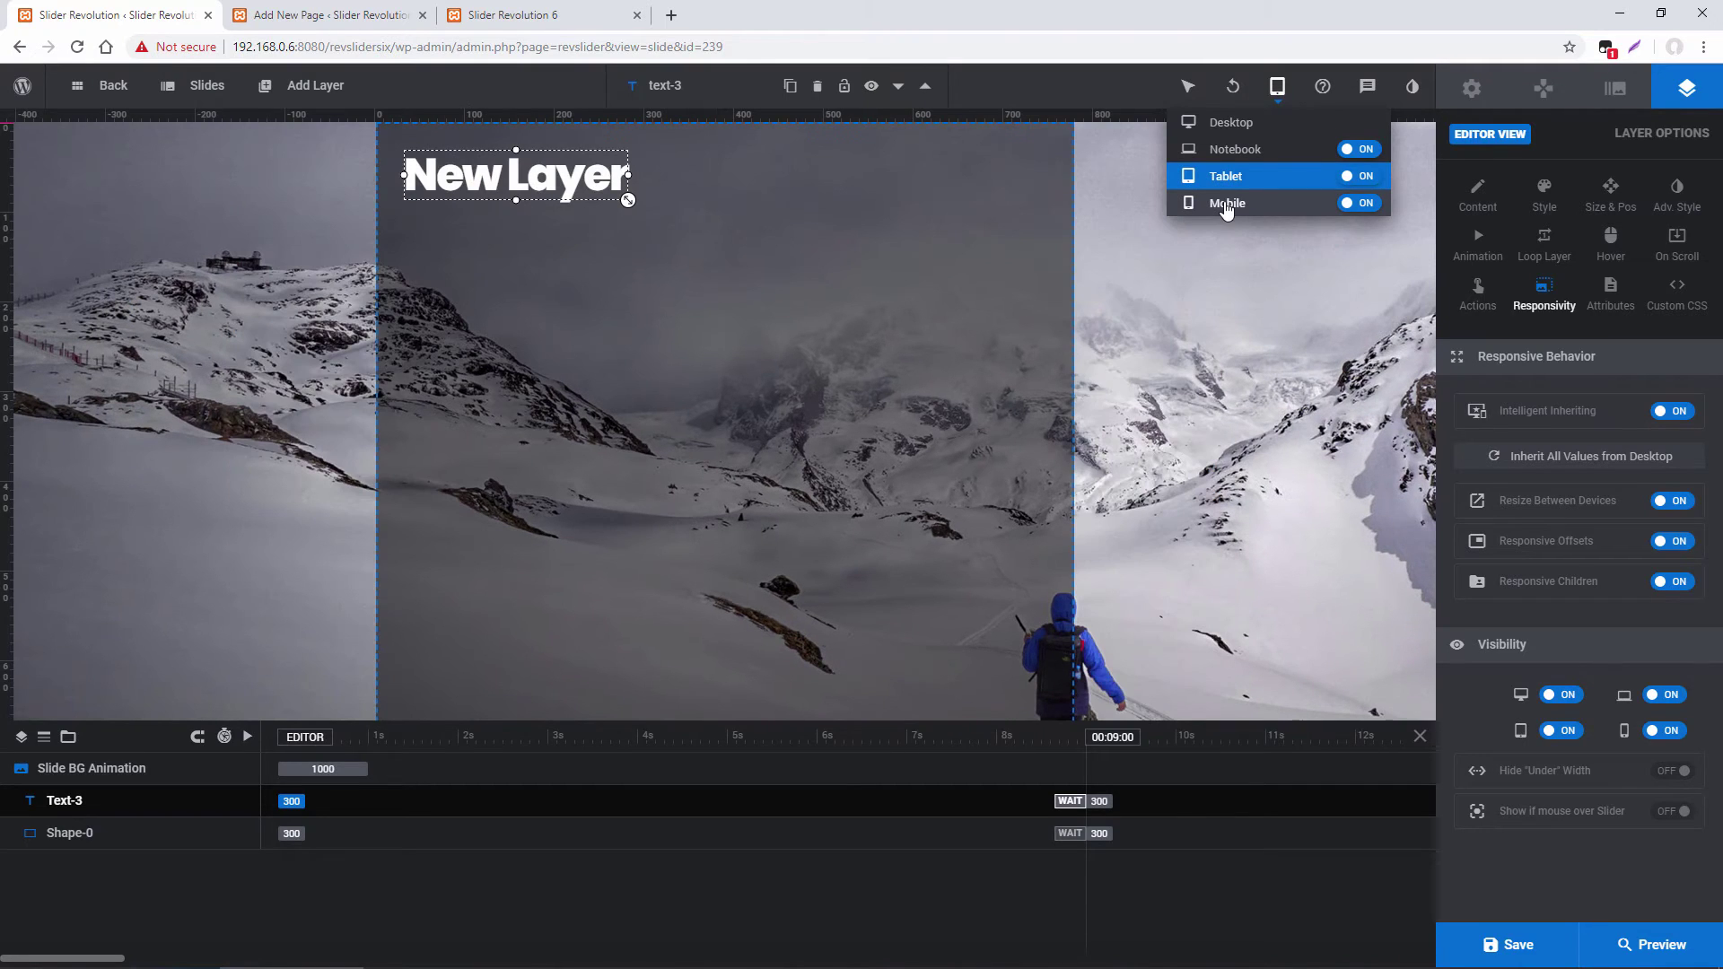
{"action": "left_click", "coordinate": [1226, 205]}
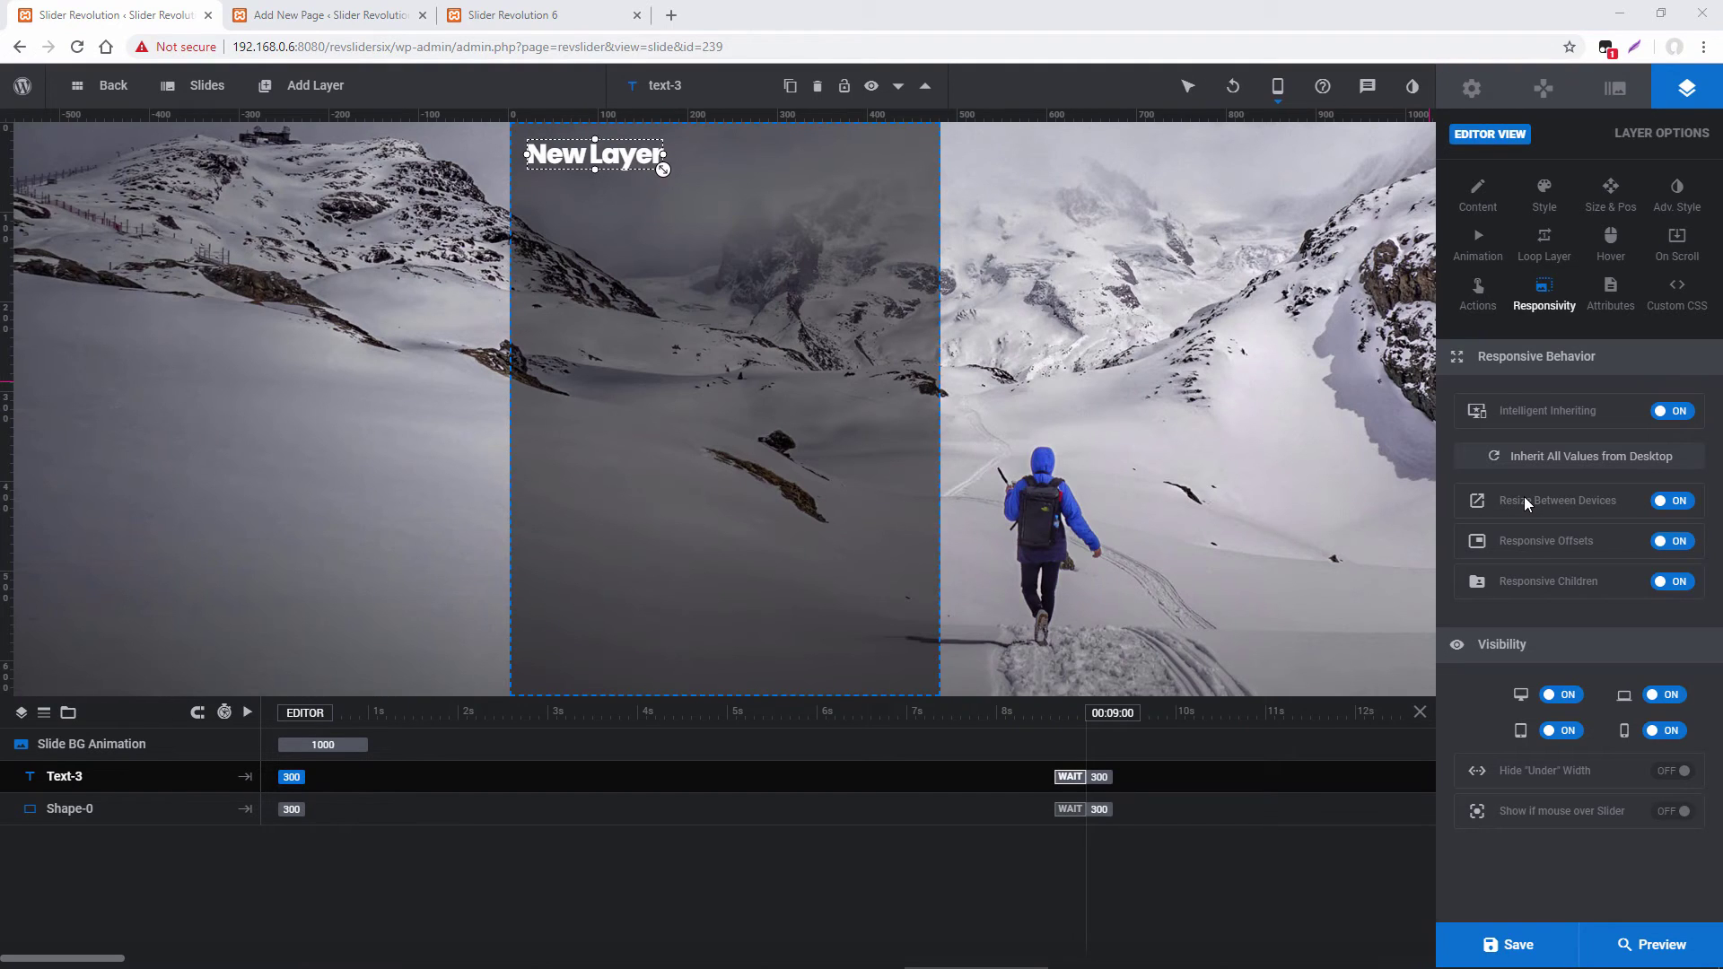
Keep Resize Between Devices on for the Text-3 layer and compare its position and size values in the Desktop and Mobile views
{"action": "left_click", "coordinate": [1677, 502]}
{"action": "left_click", "coordinate": [1678, 502]}
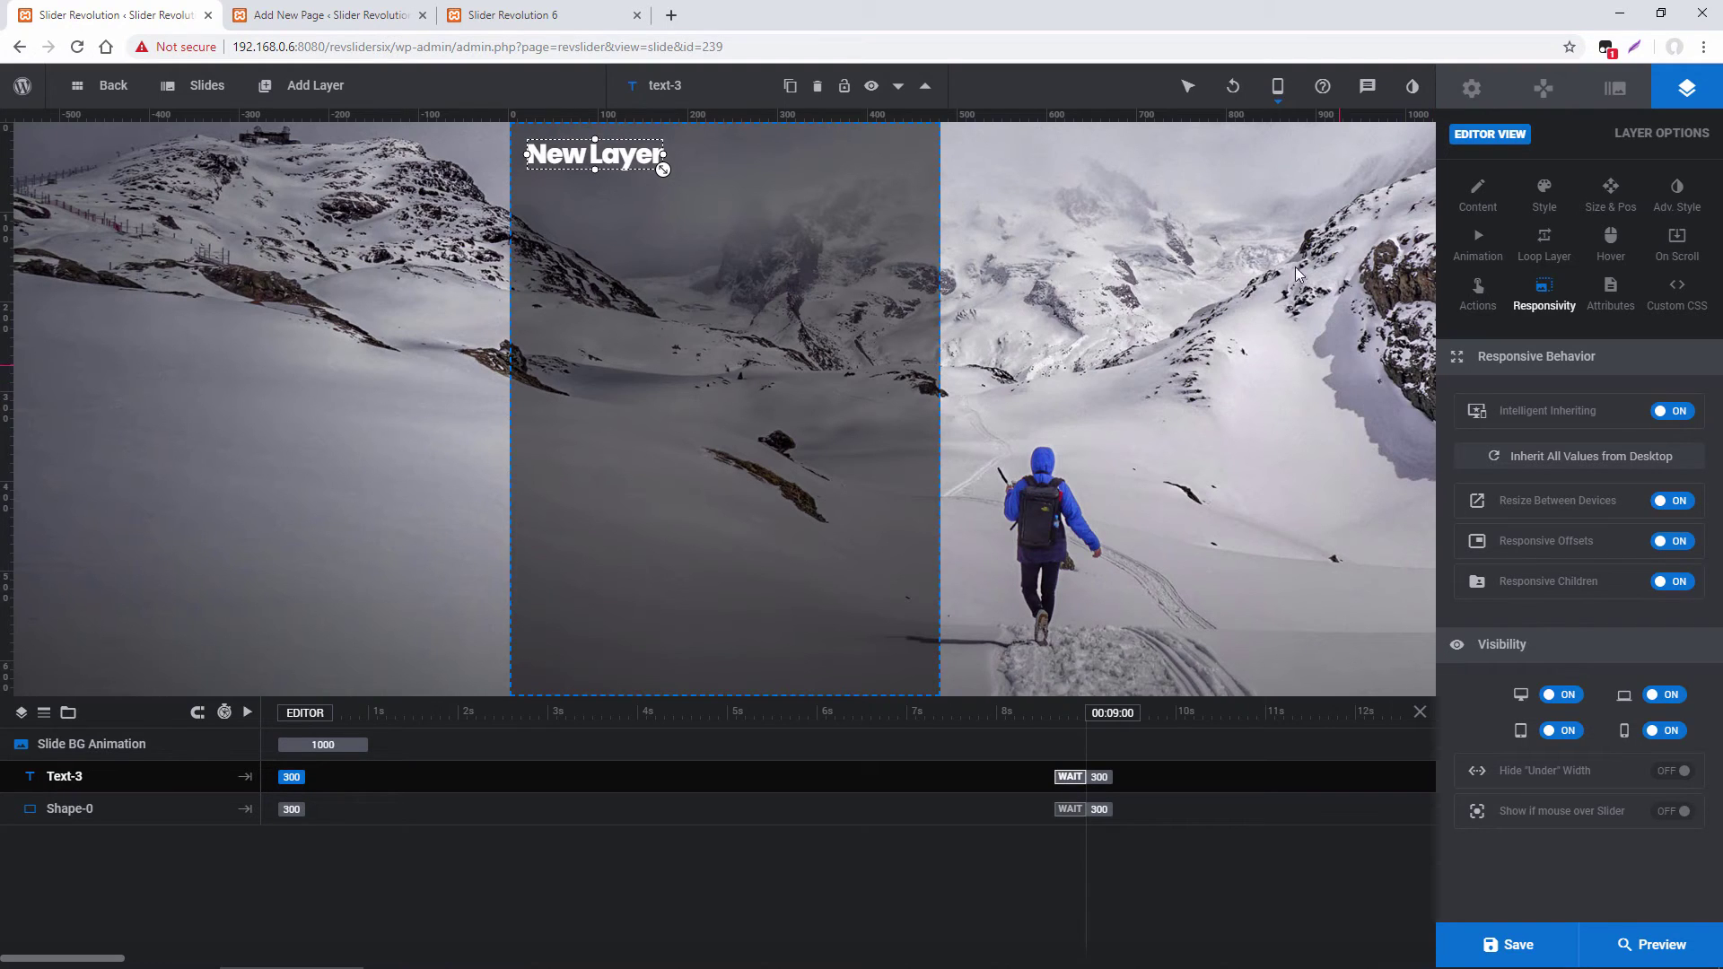
{"action": "mouse_move", "coordinate": [1278, 86]}
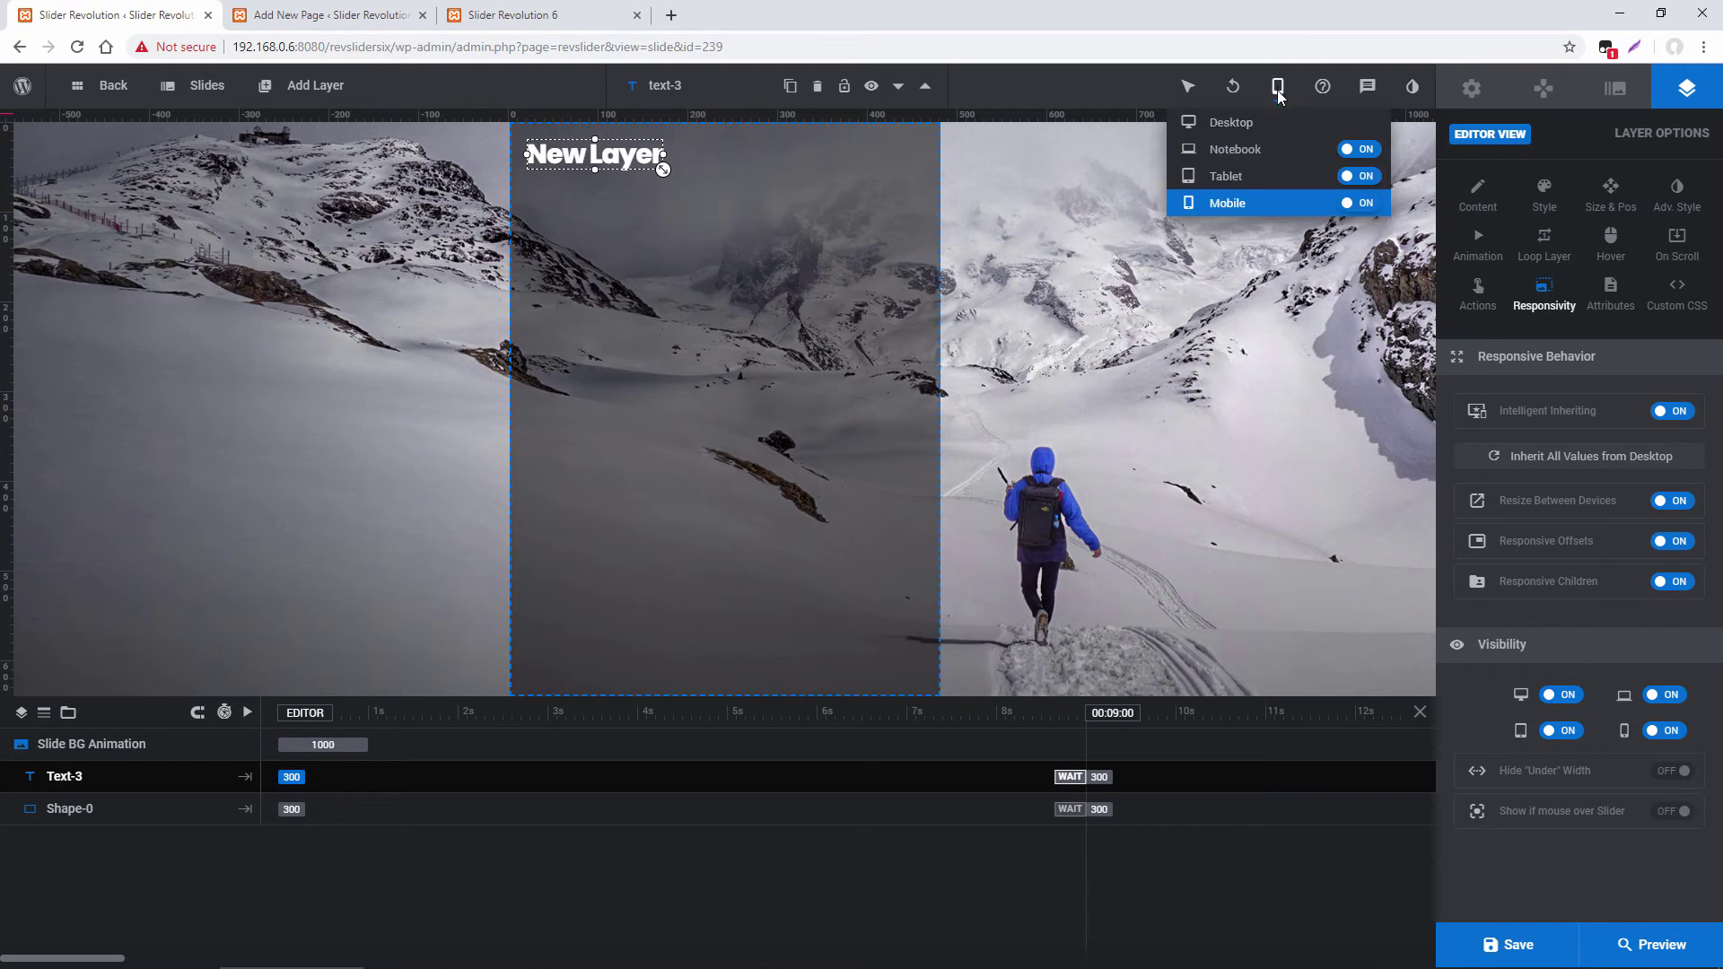
{"action": "left_click", "coordinate": [1253, 128]}
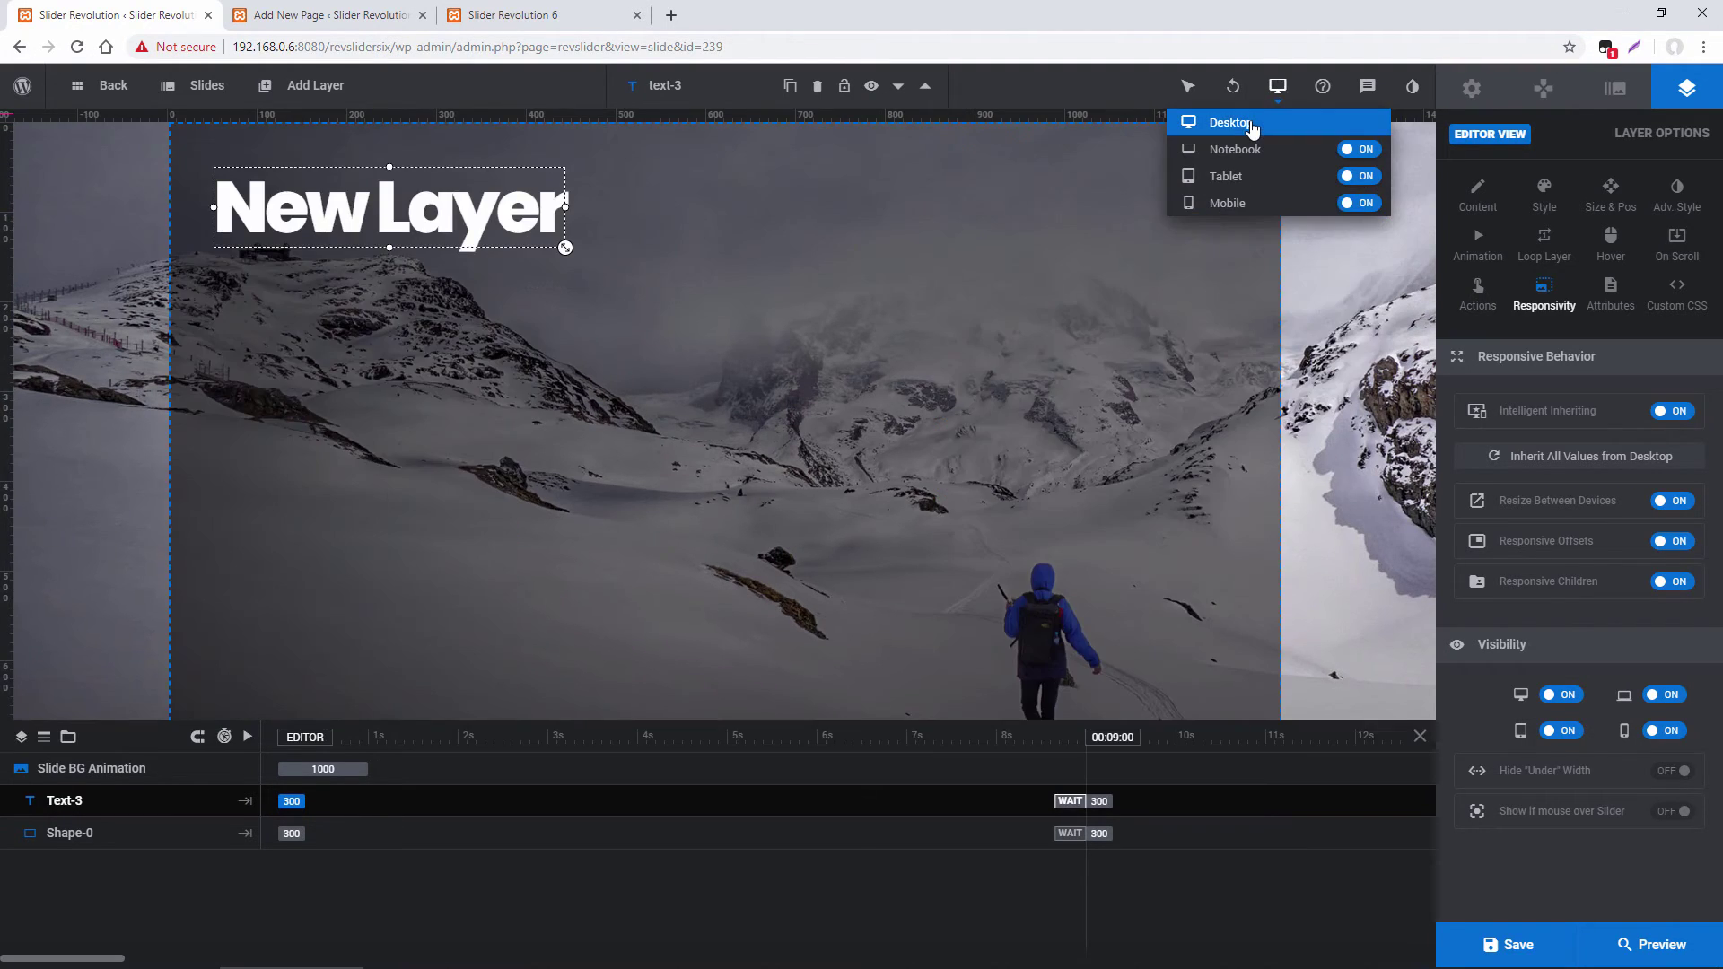
{"action": "left_click", "coordinate": [1618, 209]}
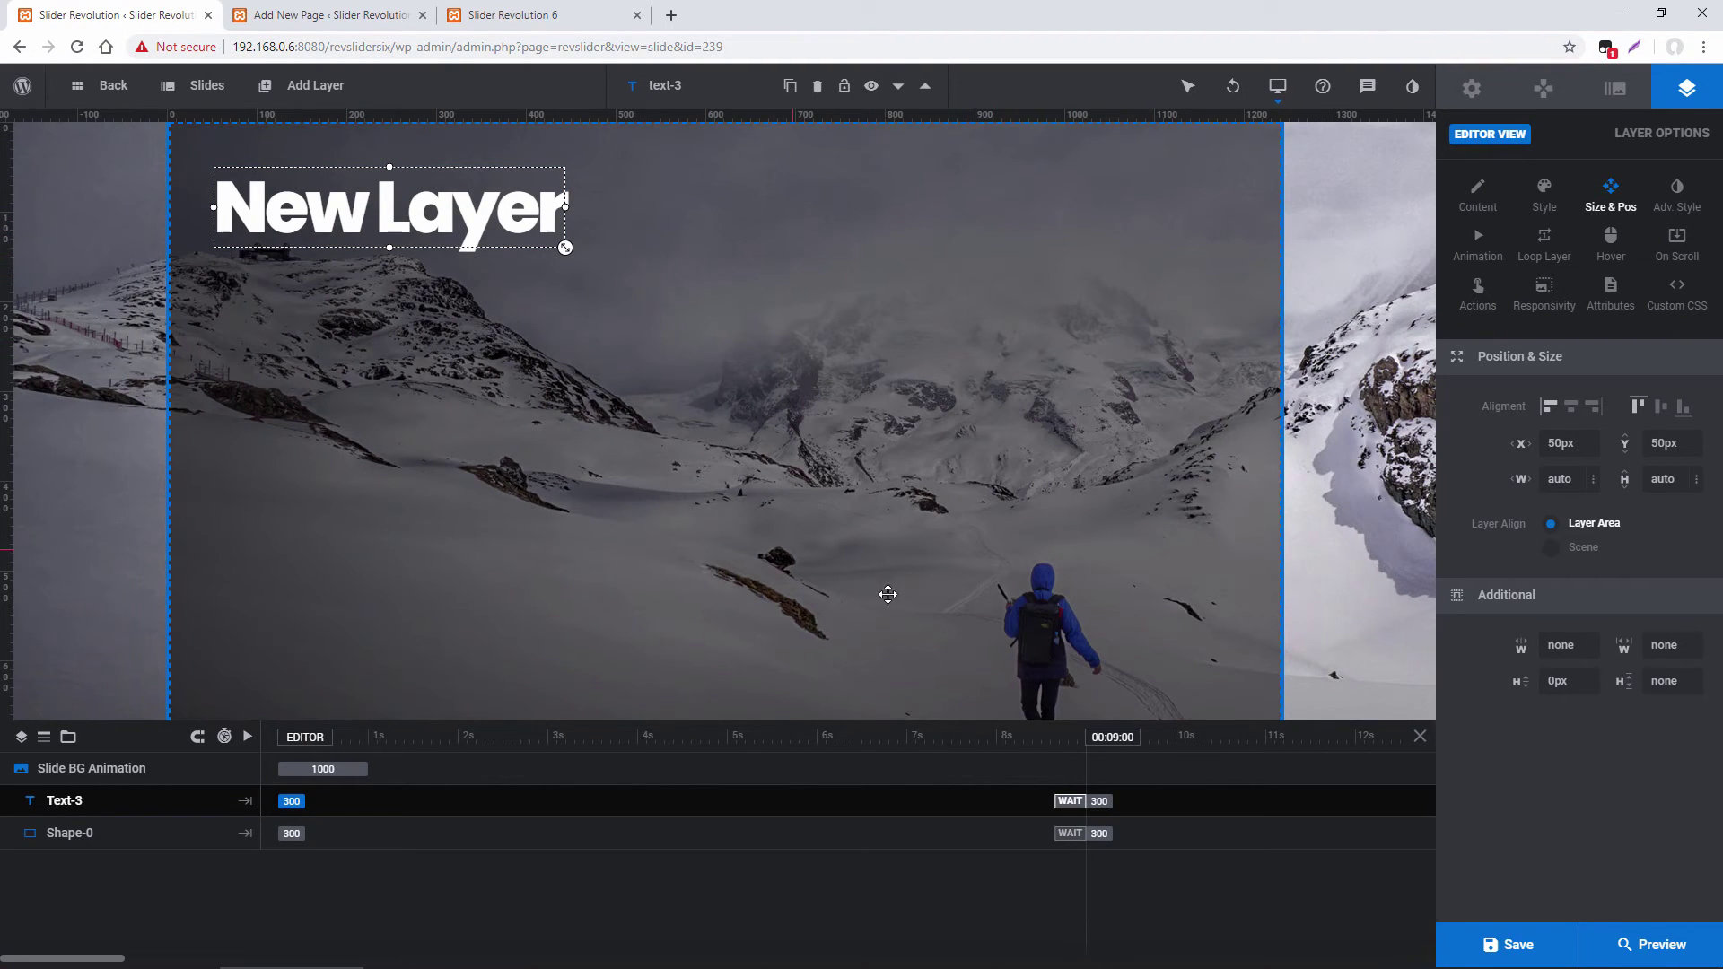
{"action": "mouse_move", "coordinate": [1279, 93]}
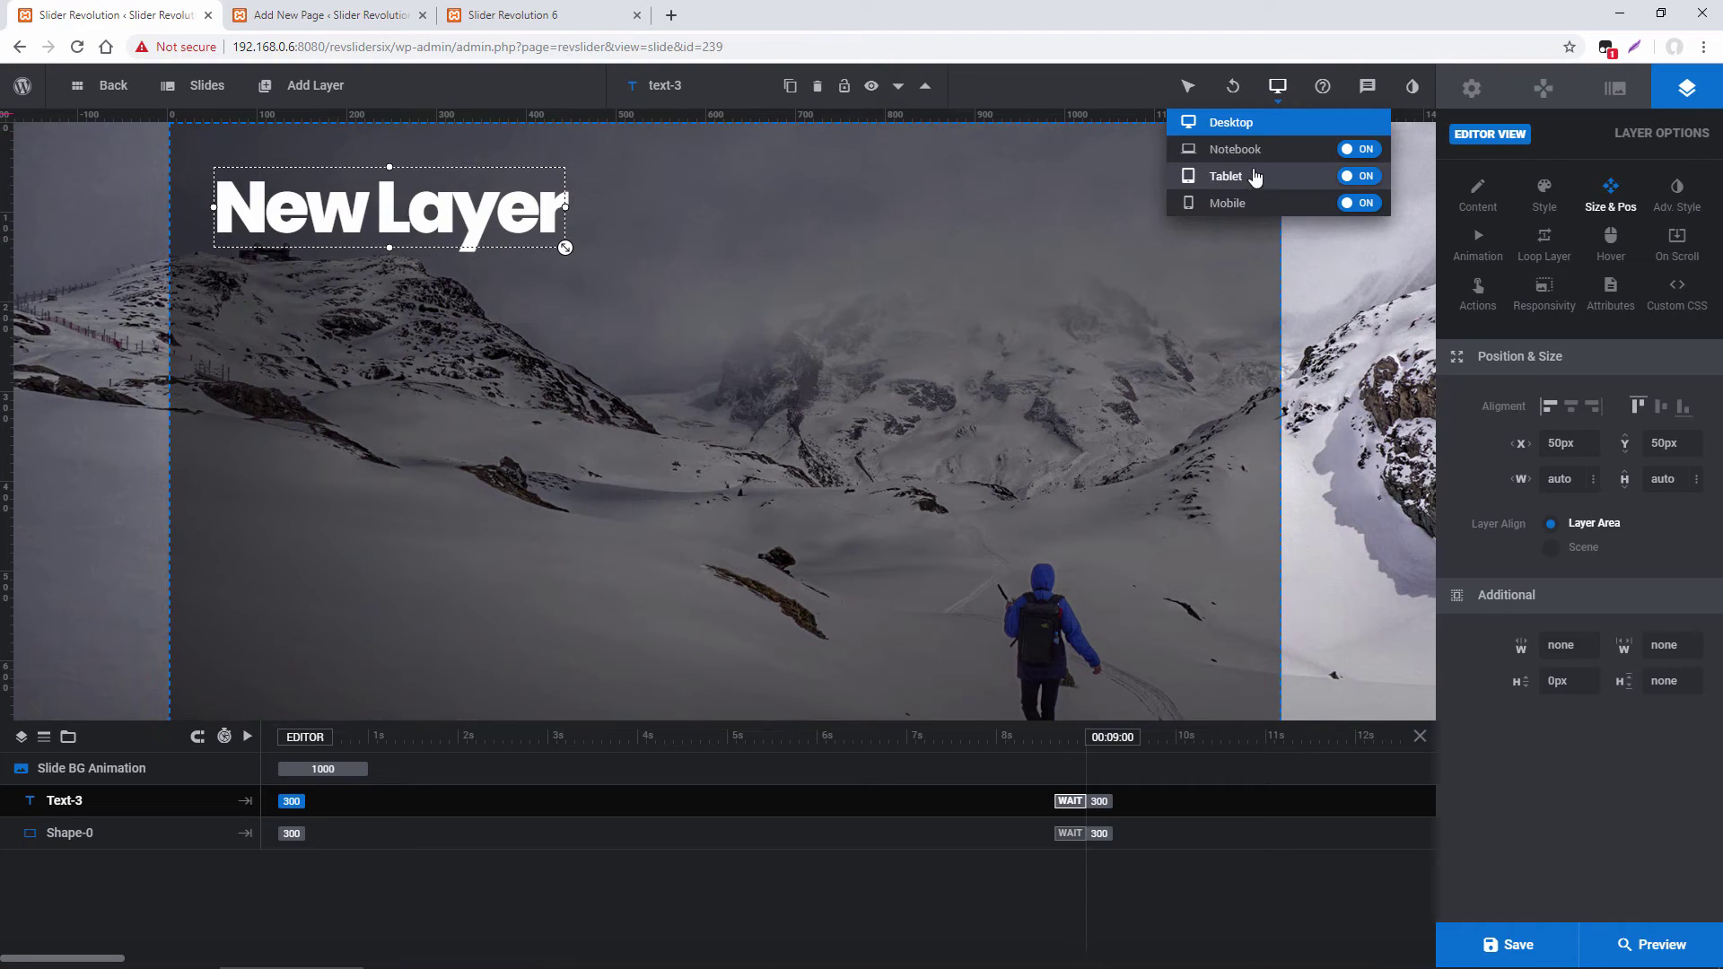
{"action": "left_click", "coordinate": [1250, 211]}
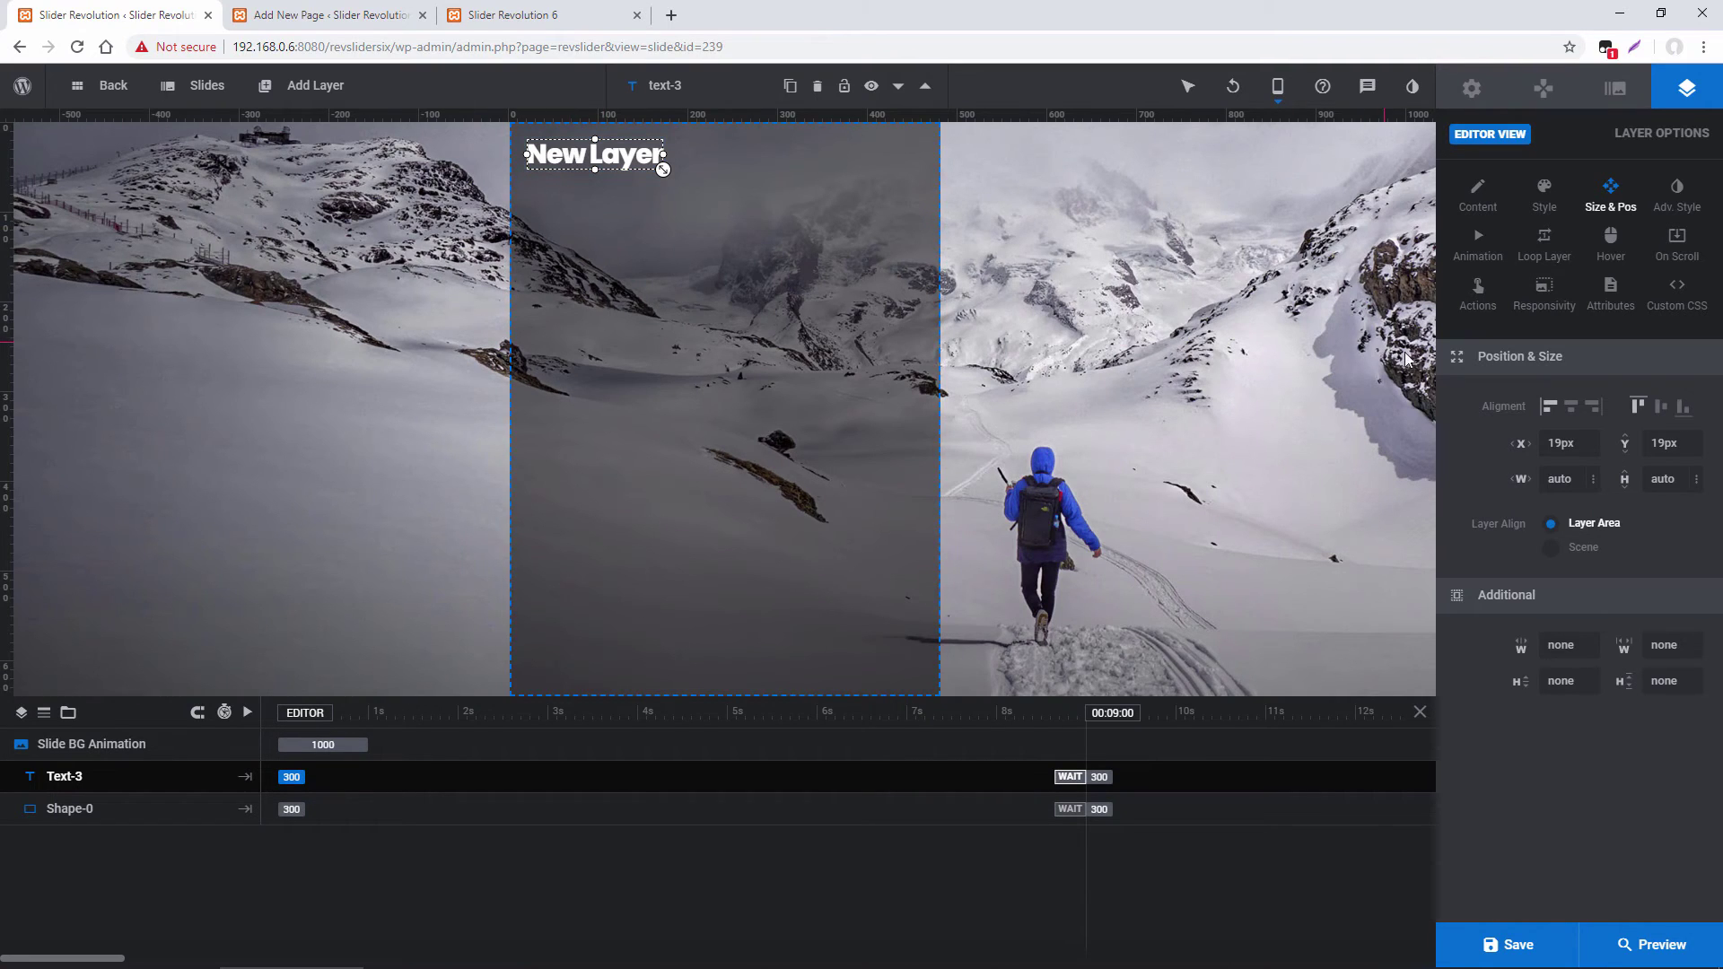
Review the Text-3 layer's responsive behavior, text content and visibility options, including Responsive Children and Hide "Under" Width
{"action": "left_click", "coordinate": [1544, 293]}
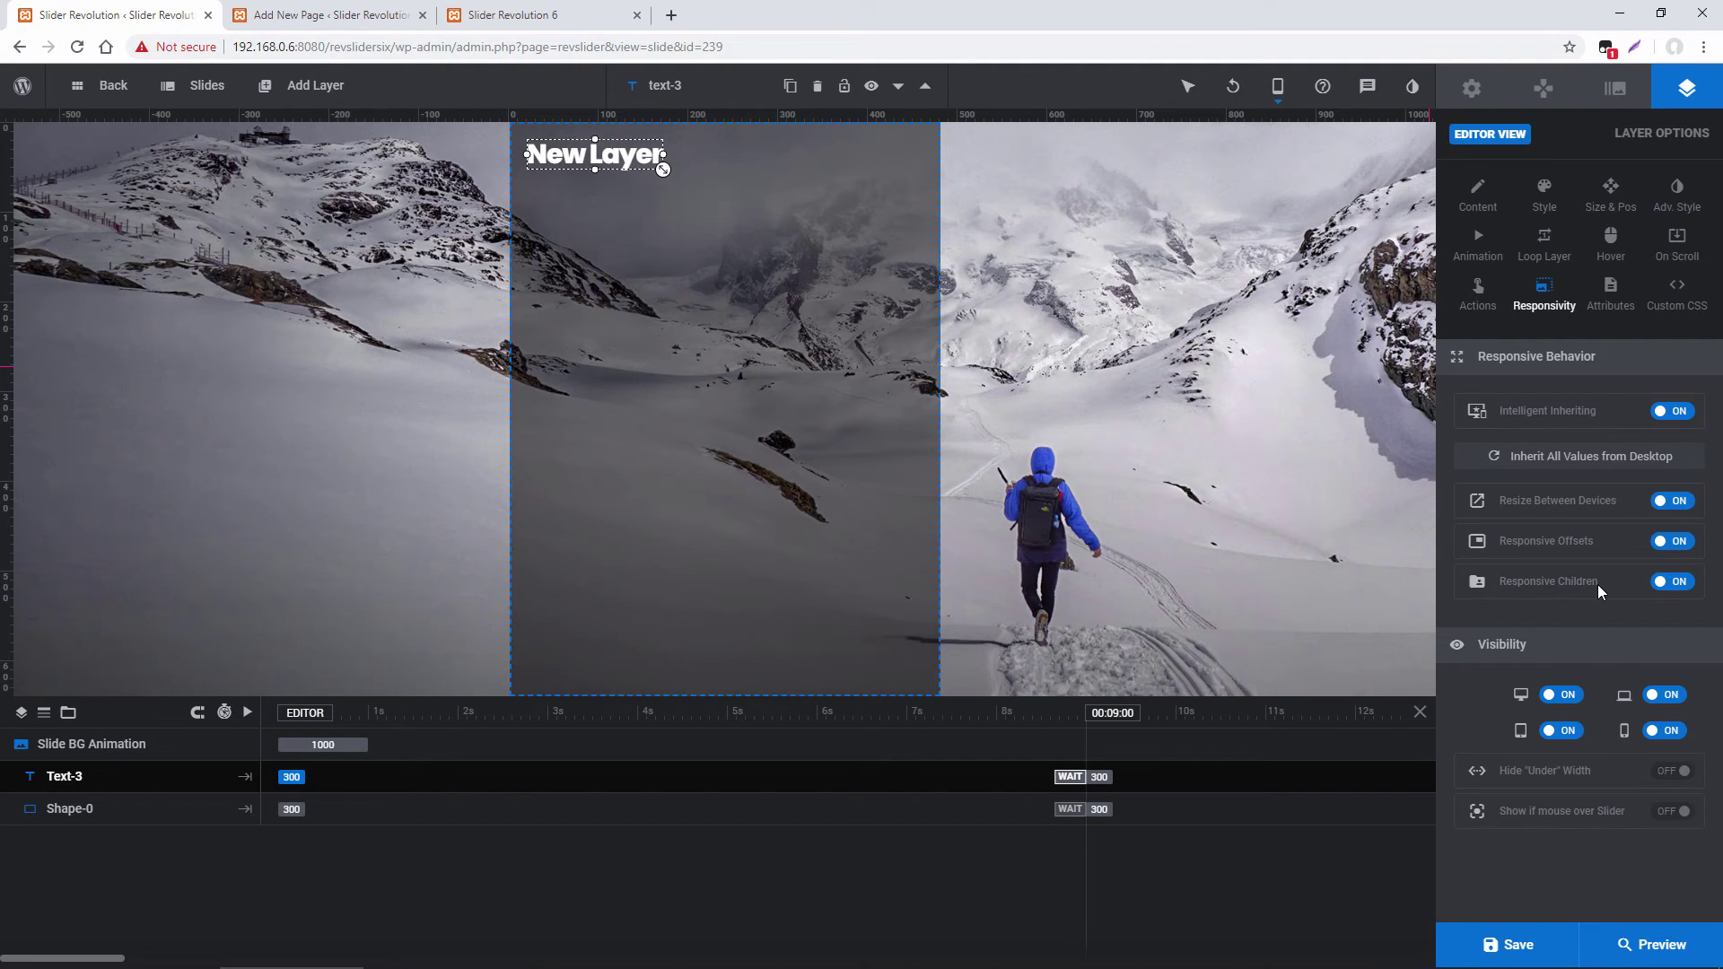
{"action": "left_click", "coordinate": [1476, 196]}
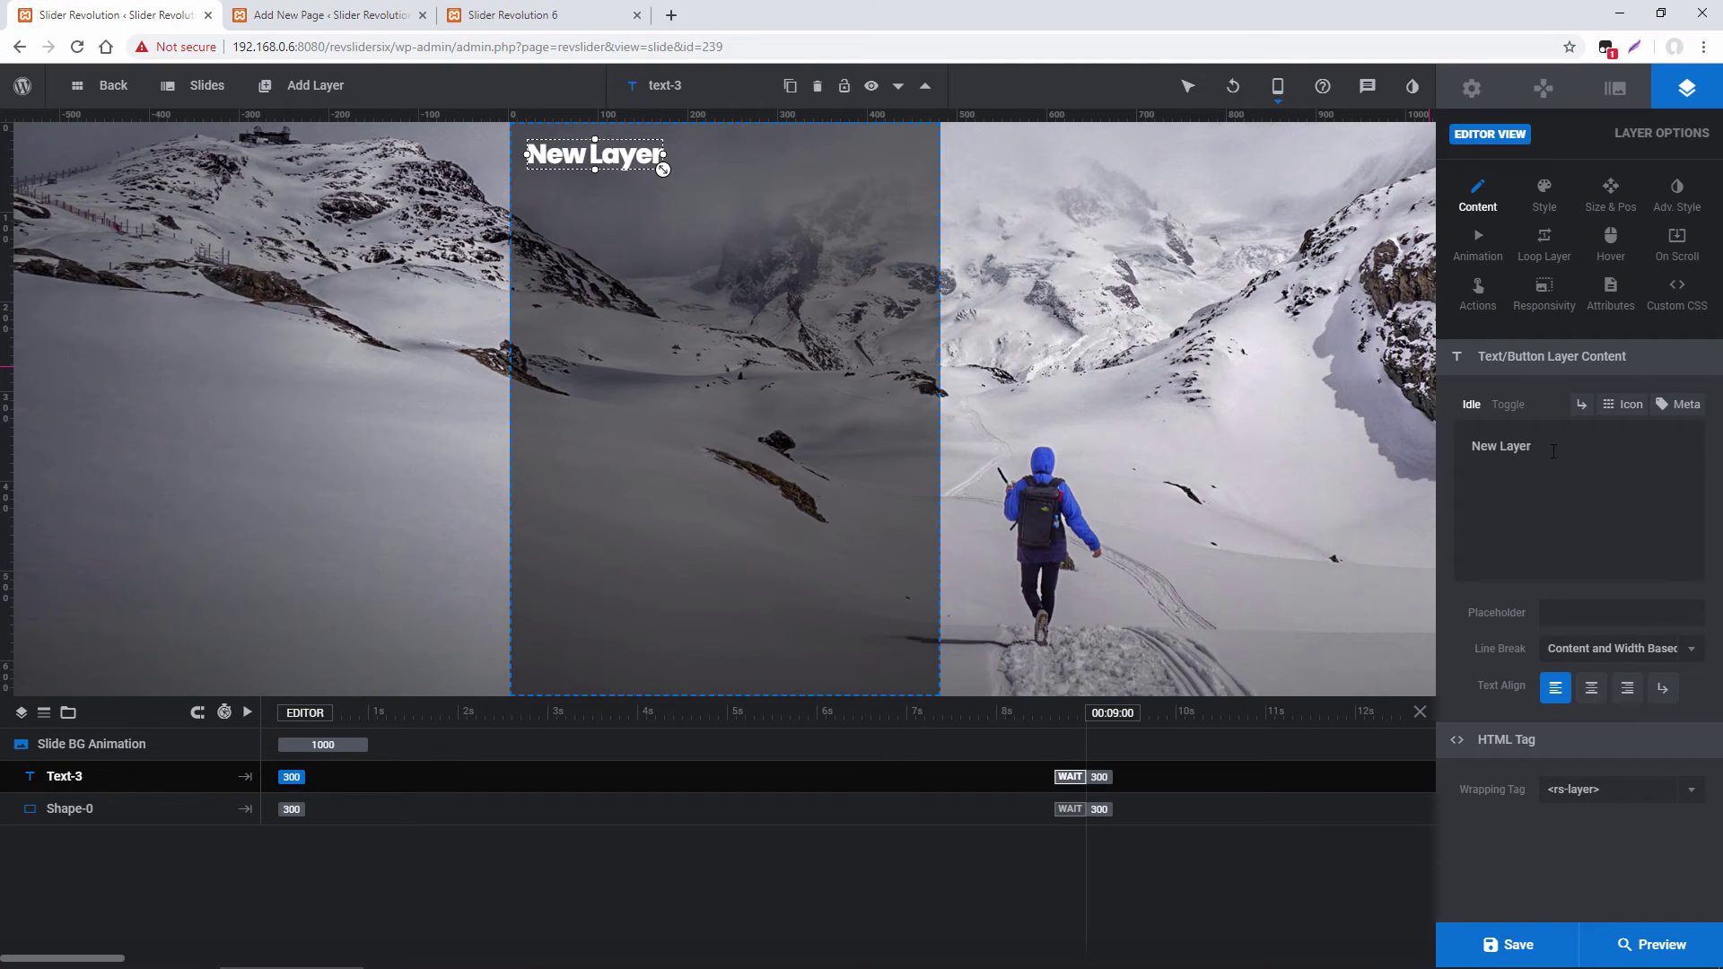
{"action": "left_click", "coordinate": [1540, 291]}
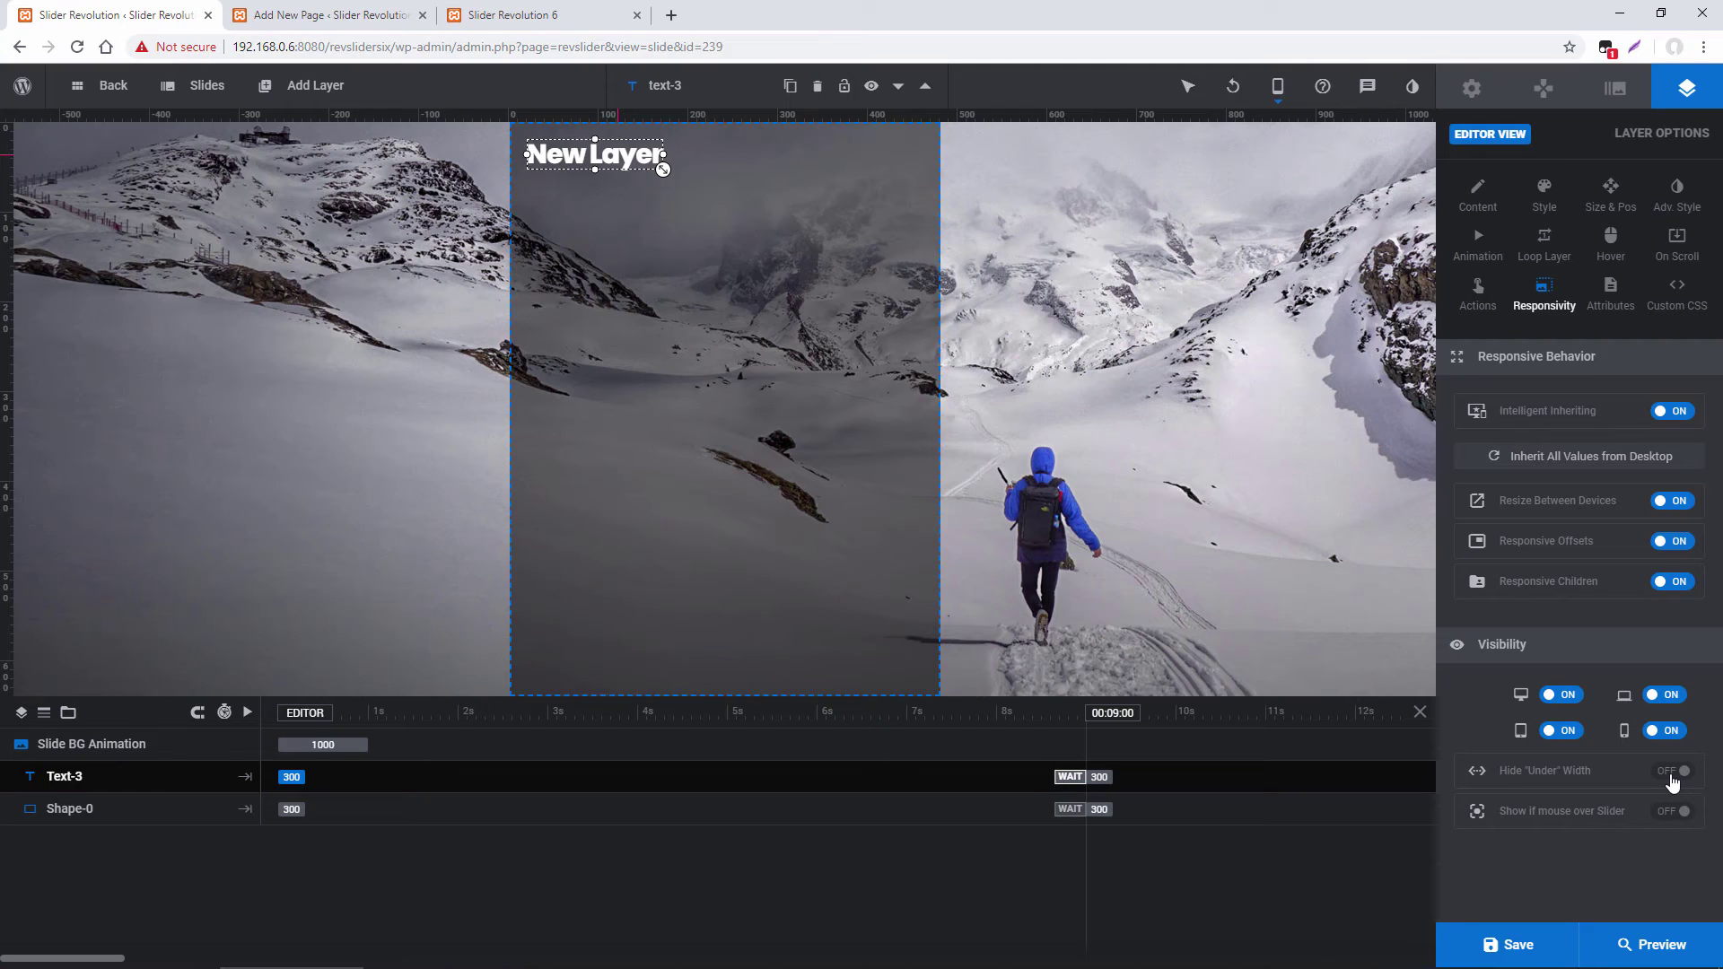
Examine the Hide Under Browser Width settings in the module's general options
{"action": "left_click", "coordinate": [1472, 90]}
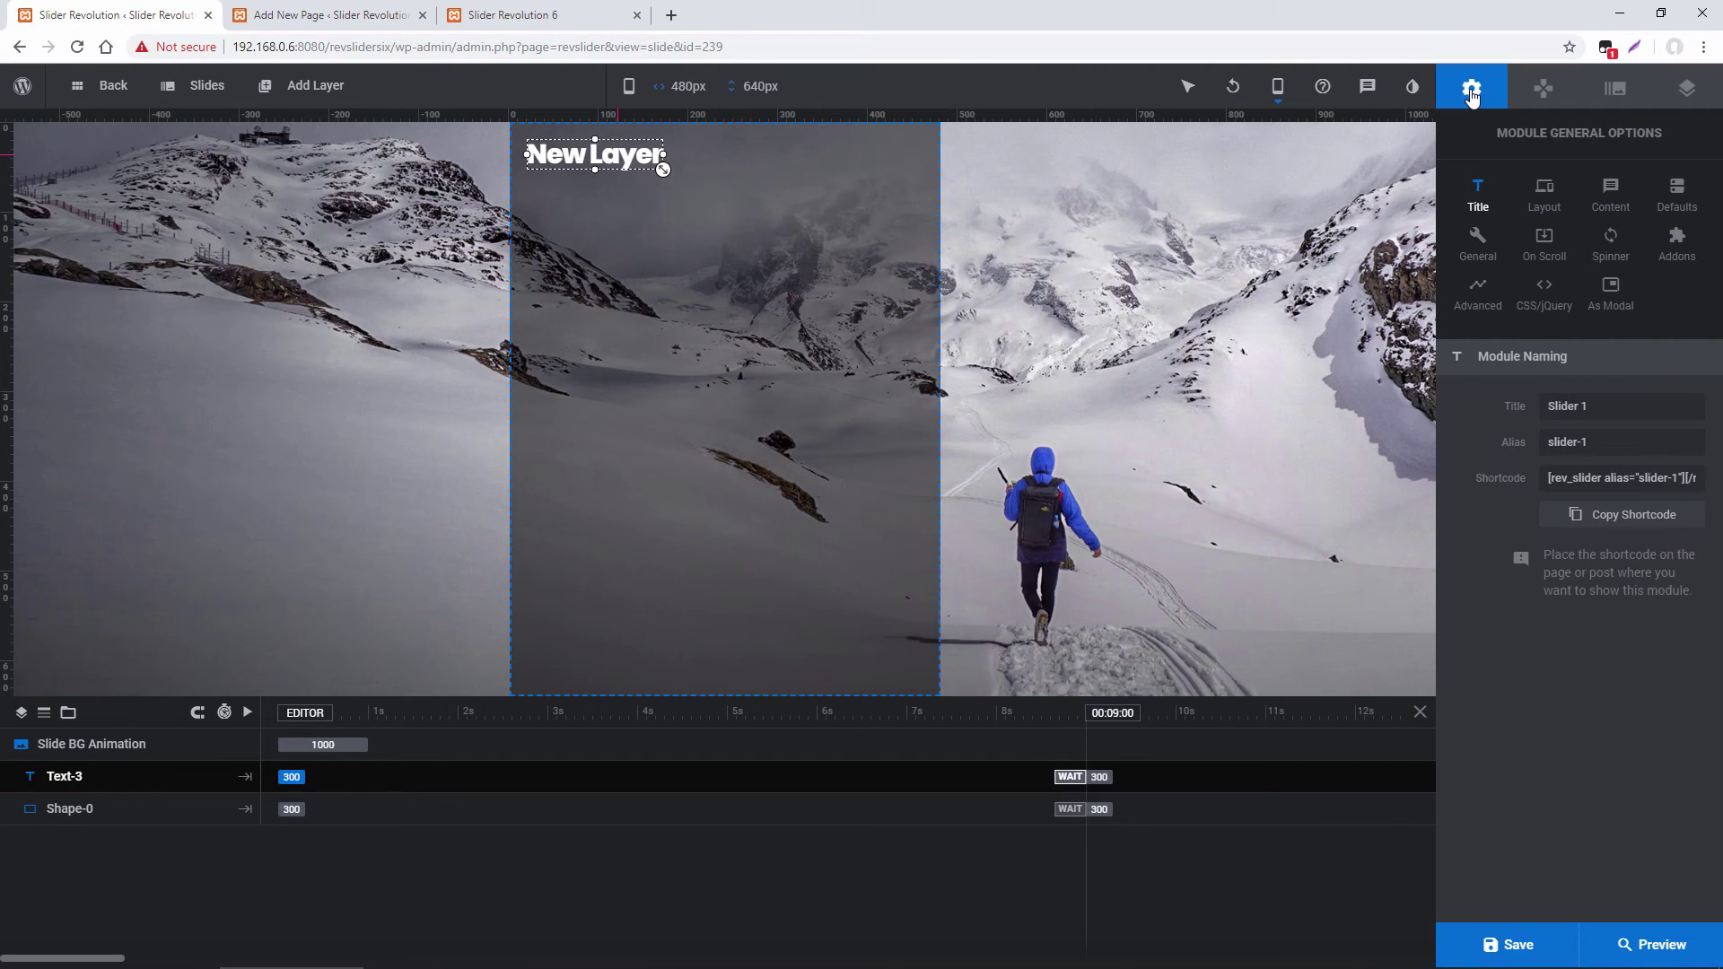
{"action": "left_click", "coordinate": [1476, 250]}
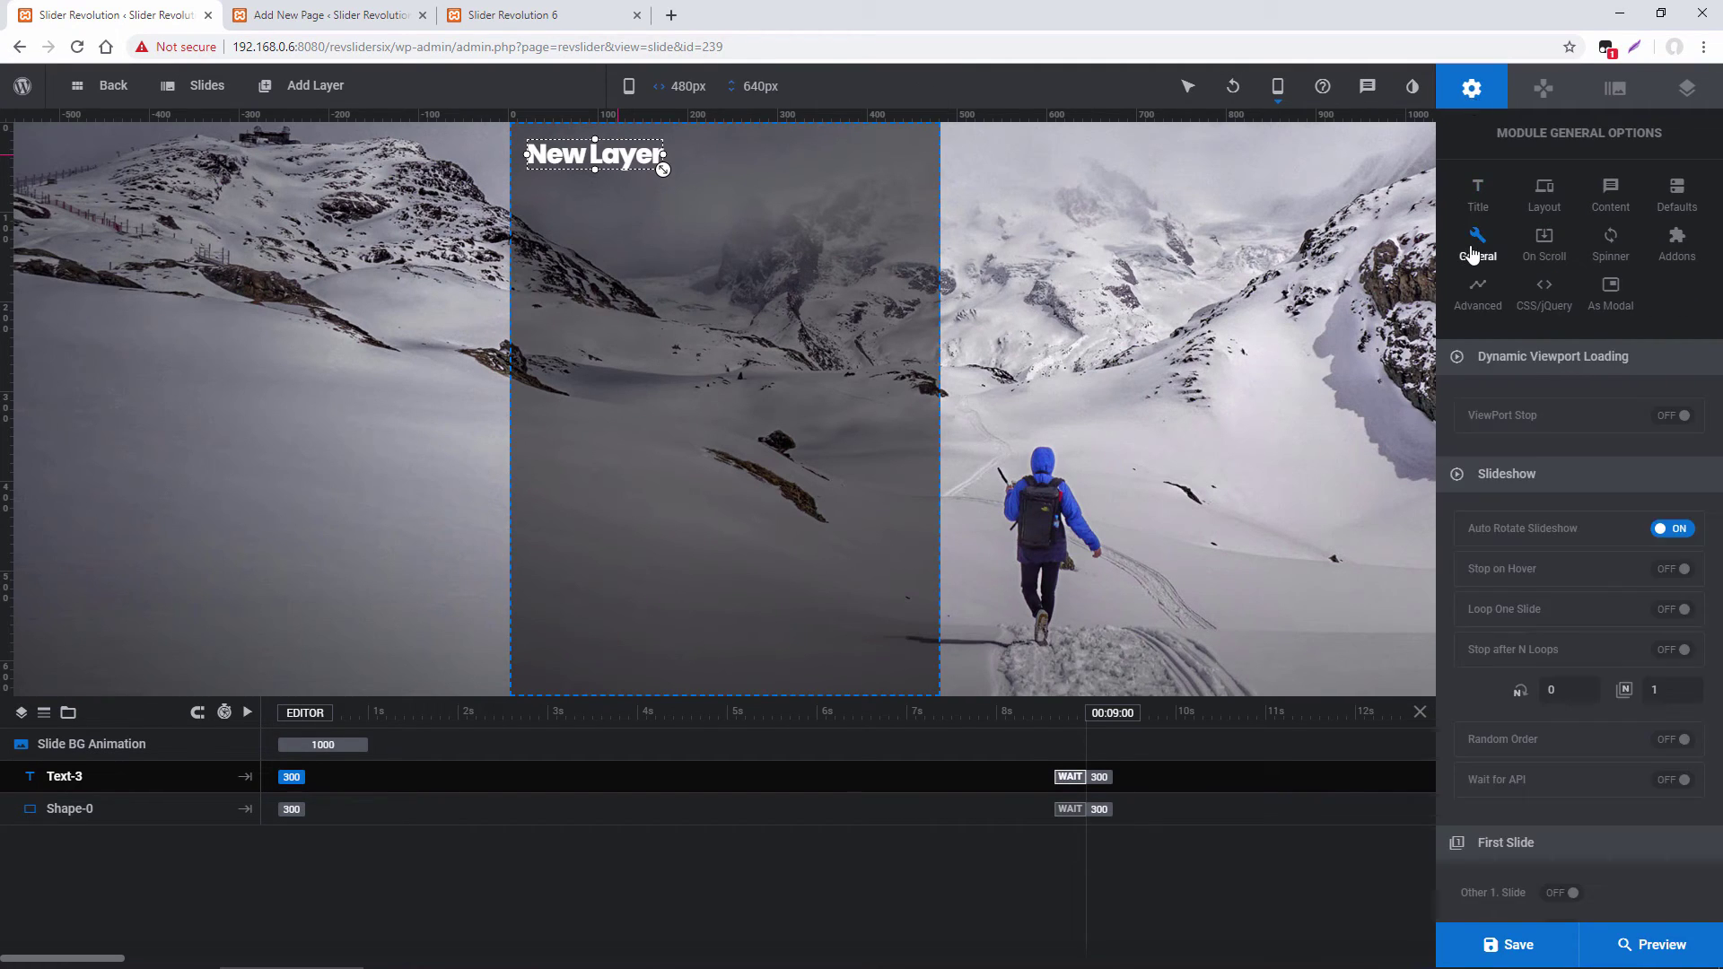
{"action": "scroll", "coordinate": [1530, 552], "scroll_direction": "down", "scroll_amount": 7}
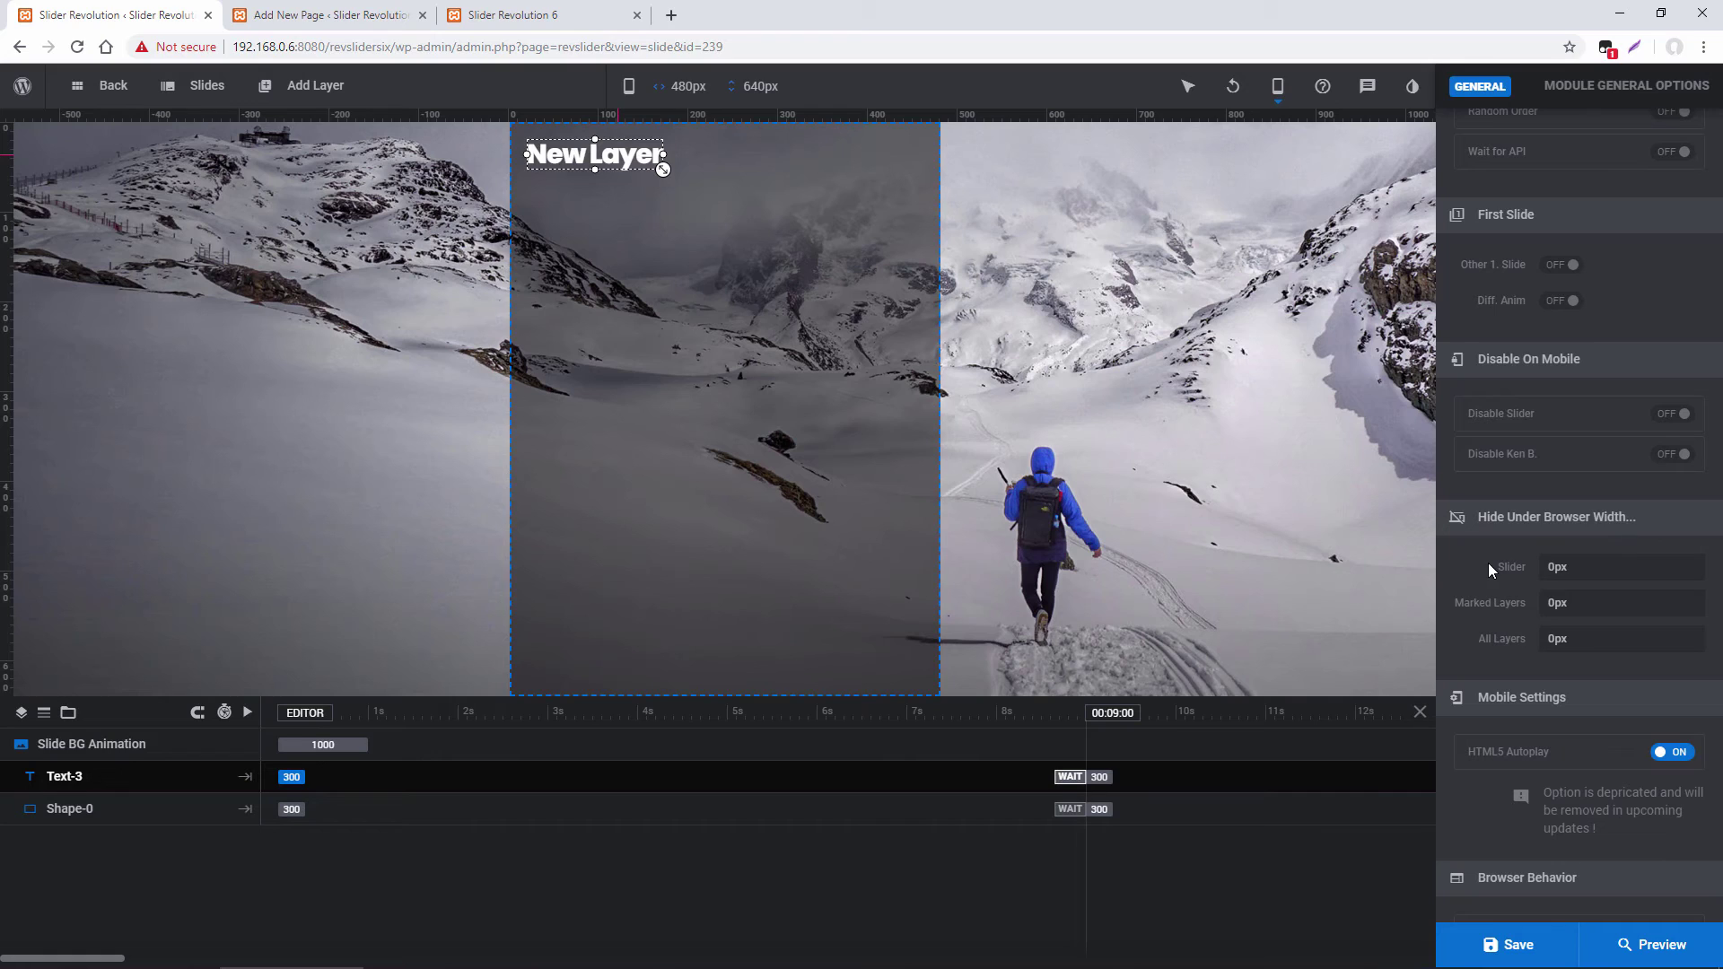
Set the Marked Layers threshold under Hide Under Browser Width to 800px
{"action": "left_click", "coordinate": [1581, 566]}
{"action": "left_click", "coordinate": [1595, 602]}
{"action": "type", "text": "800px"}
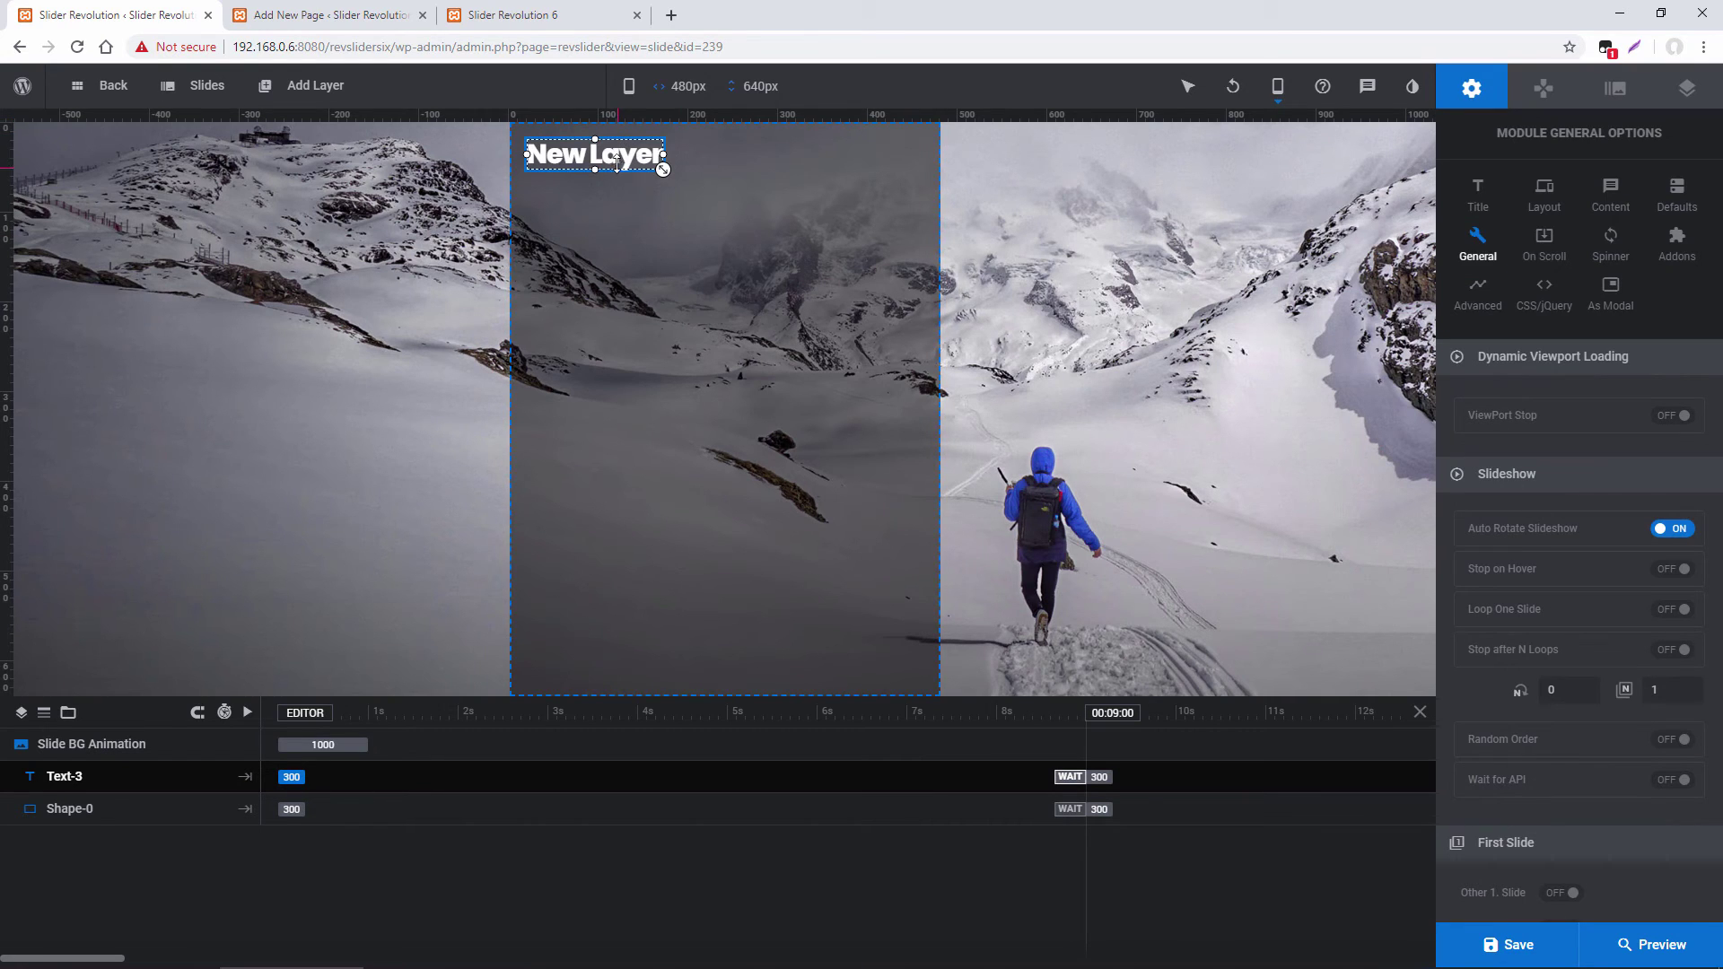
Try the Hide "Under" Width visibility option on the Text-3 layer and turn it off again
{"action": "left_click", "coordinate": [1540, 307]}
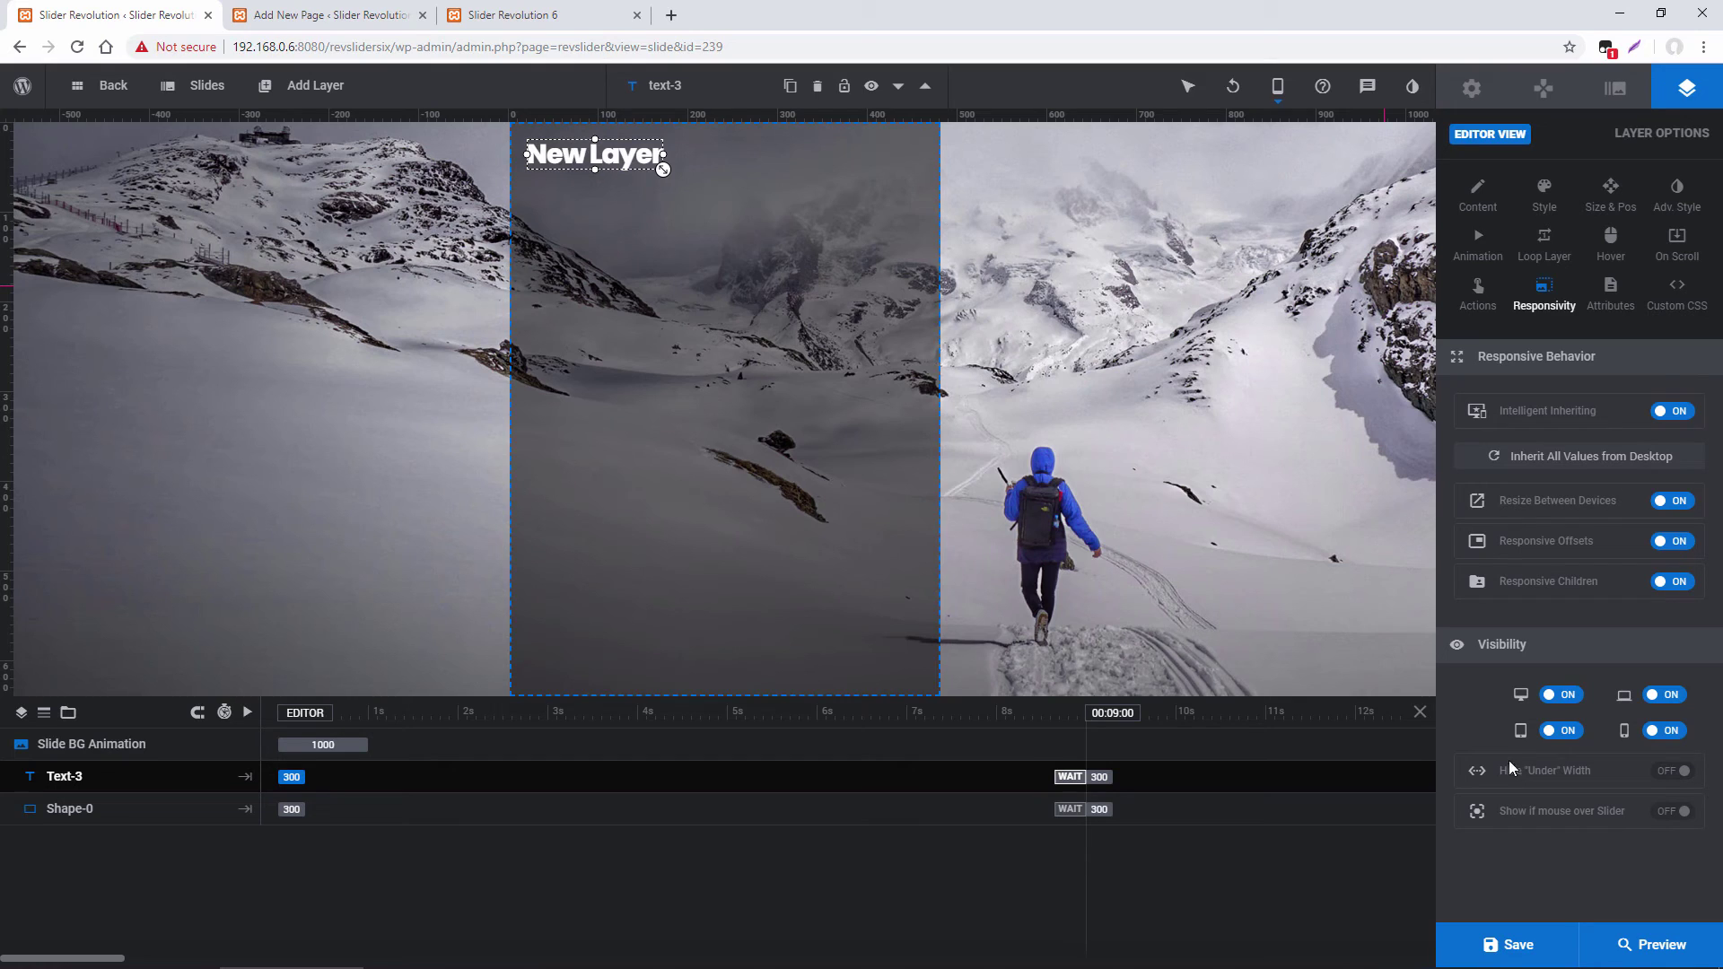
{"action": "left_click", "coordinate": [1671, 771]}
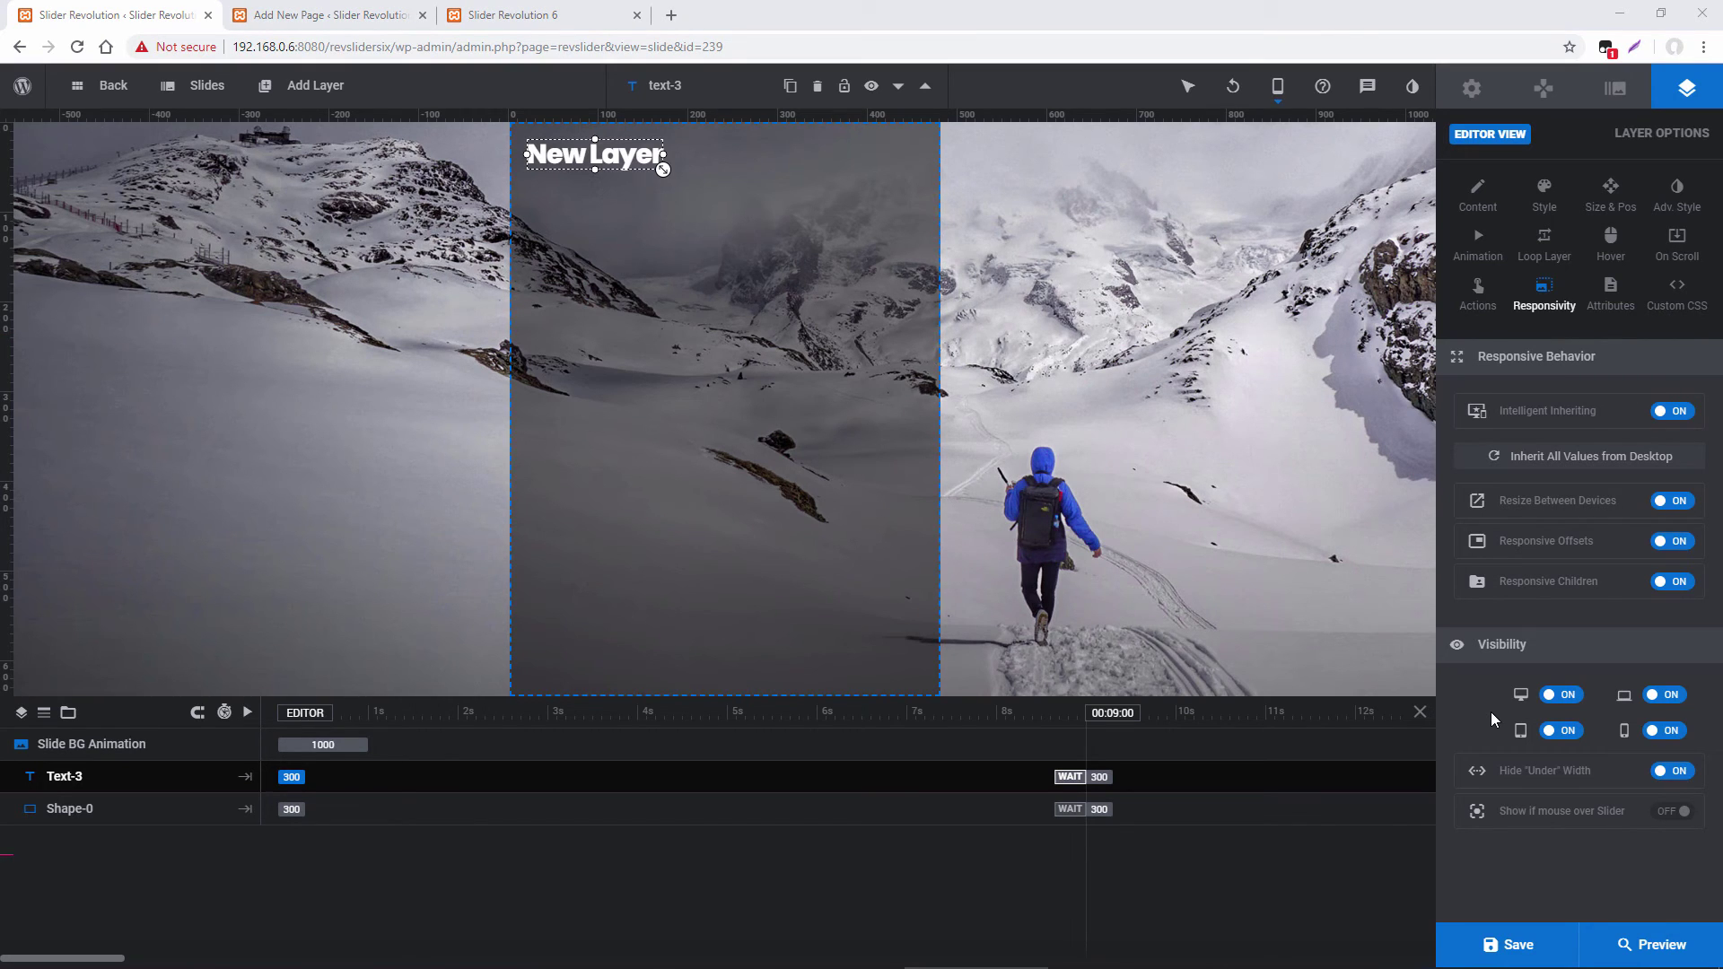
{"action": "left_click", "coordinate": [1671, 770]}
In the module's layout options, switch to the Desktop view and disable the custom Notebook, Tablet and Mobile sizes
{"action": "left_click", "coordinate": [1472, 90]}
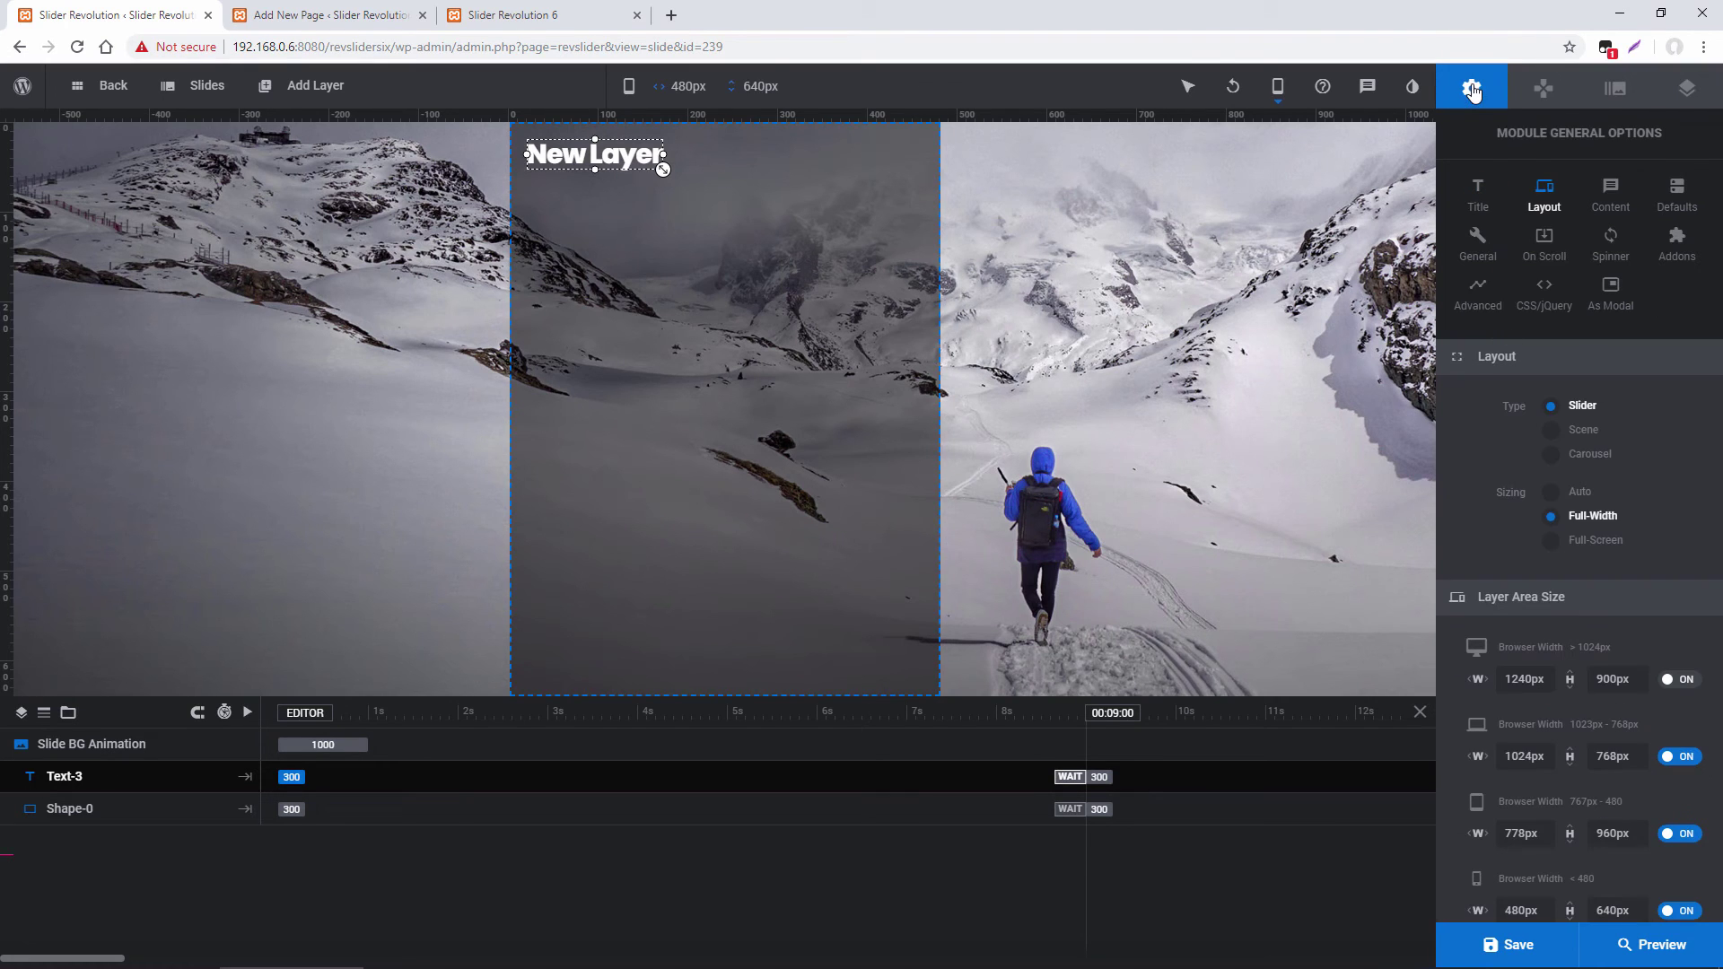
{"action": "scroll", "coordinate": [1532, 408], "scroll_direction": "down", "scroll_amount": 1}
{"action": "scroll", "coordinate": [1525, 404], "scroll_direction": "down", "scroll_amount": 5}
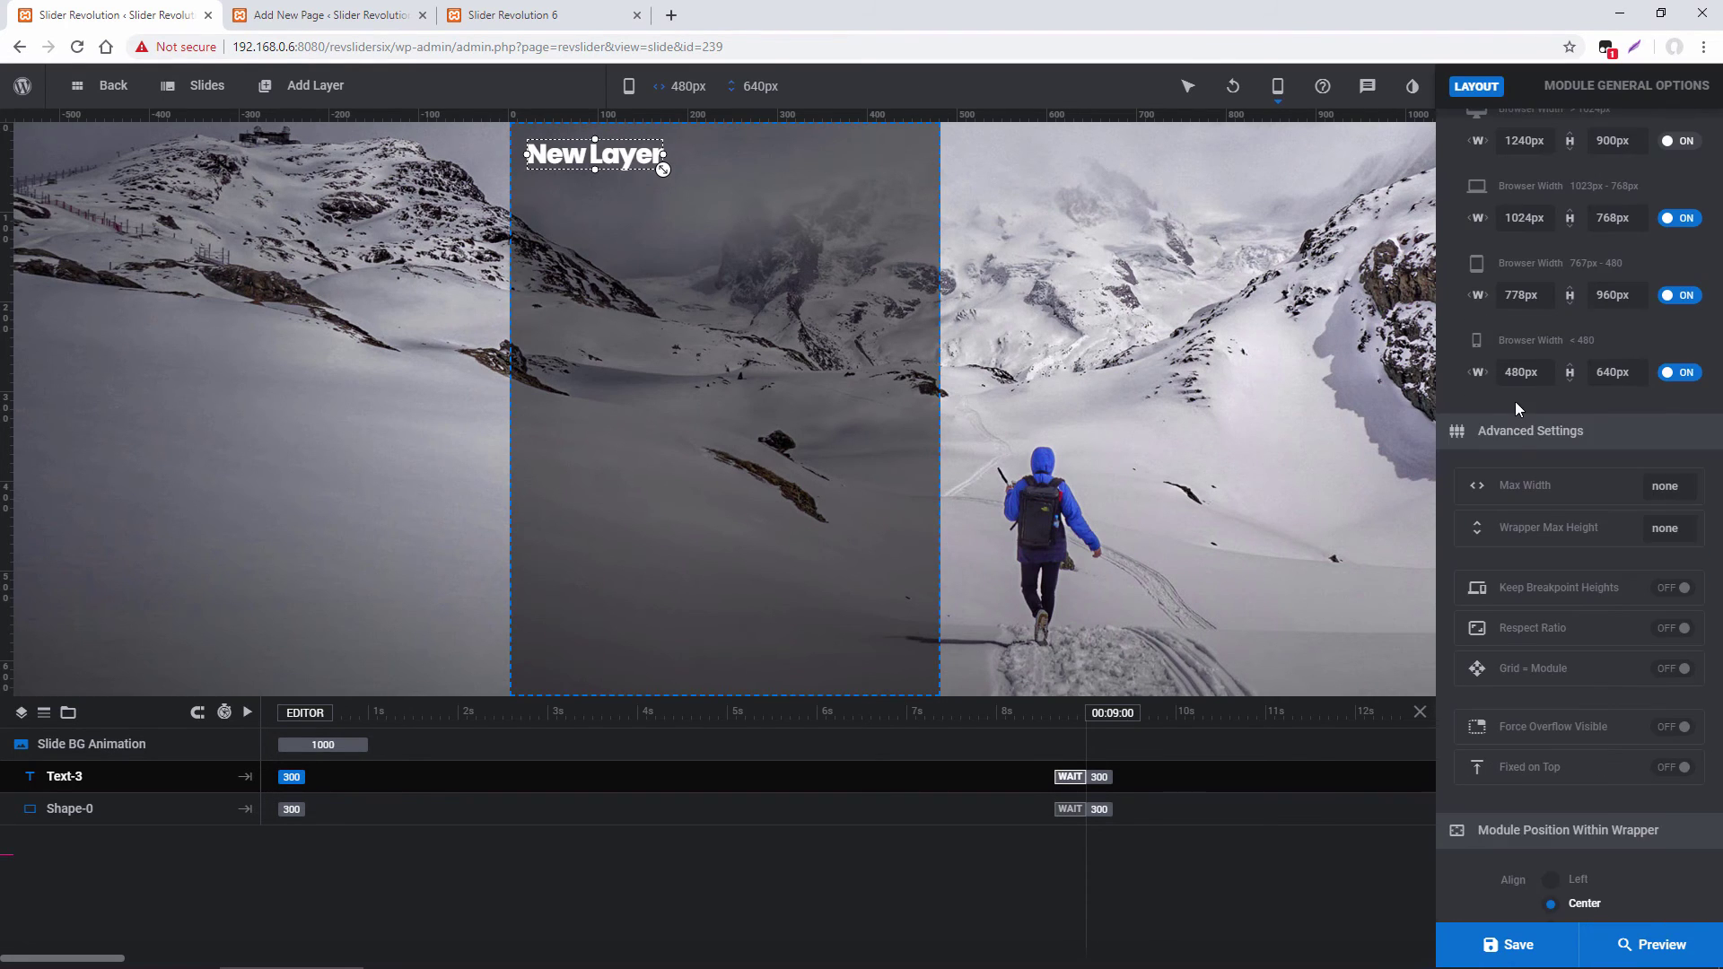
{"action": "scroll", "coordinate": [1515, 422], "scroll_direction": "down", "scroll_amount": 1}
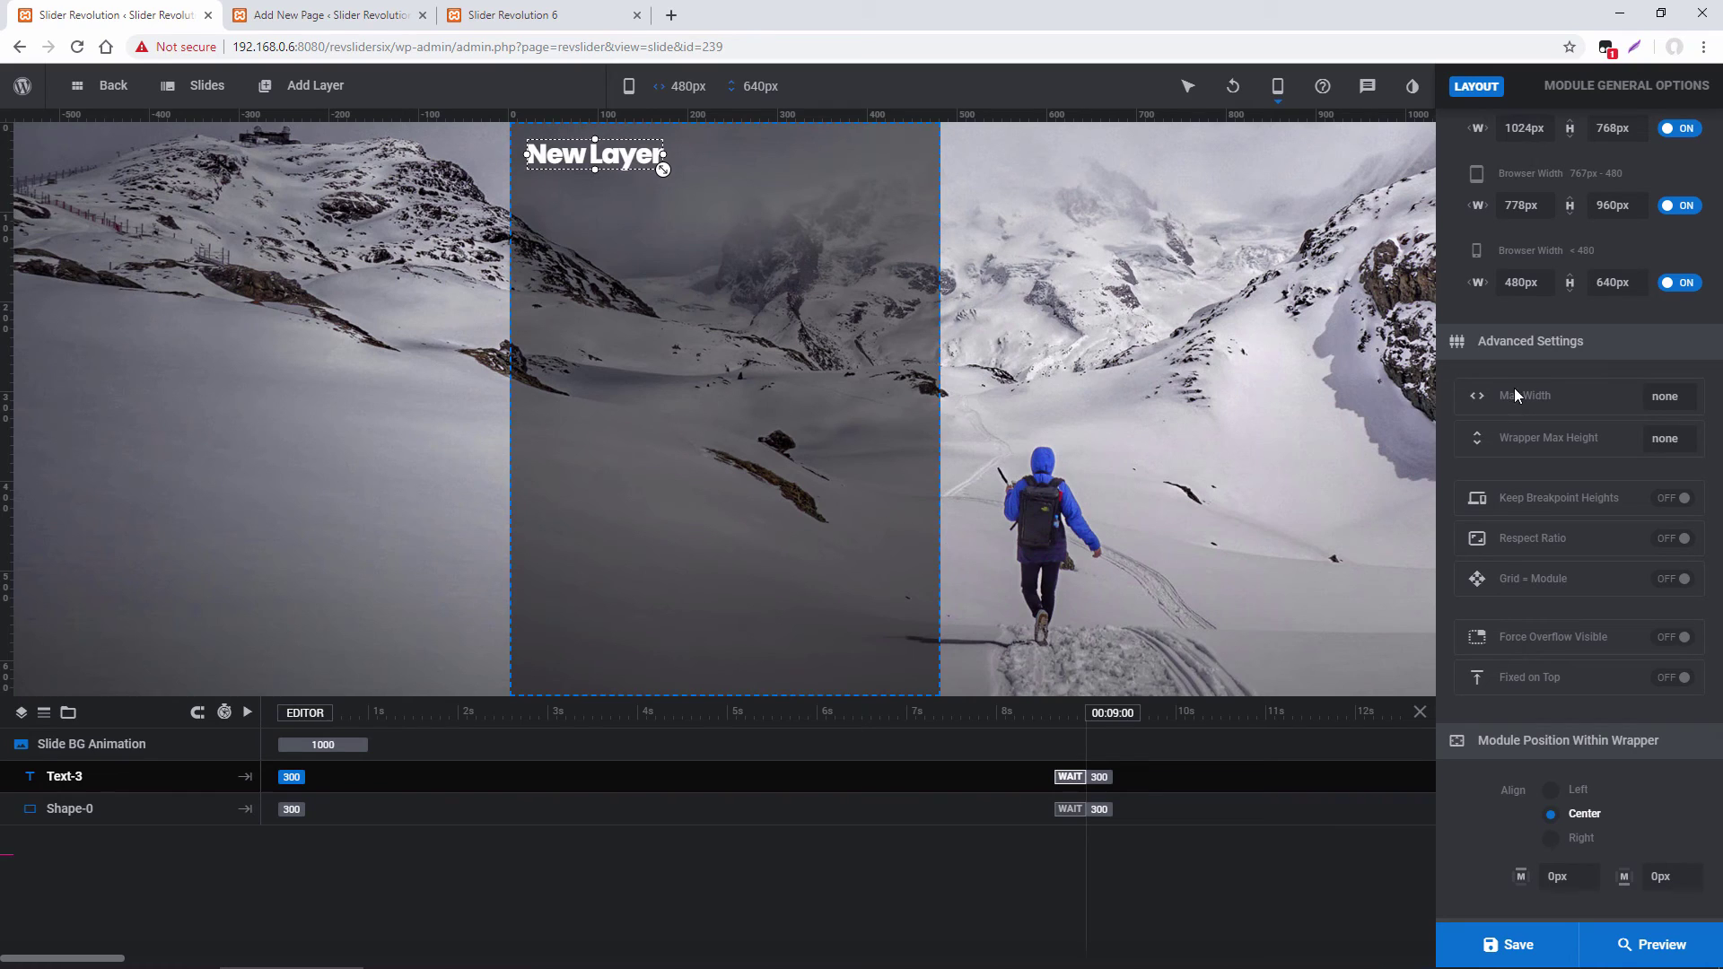
{"action": "scroll", "coordinate": [1563, 431], "scroll_direction": "down", "scroll_amount": 1}
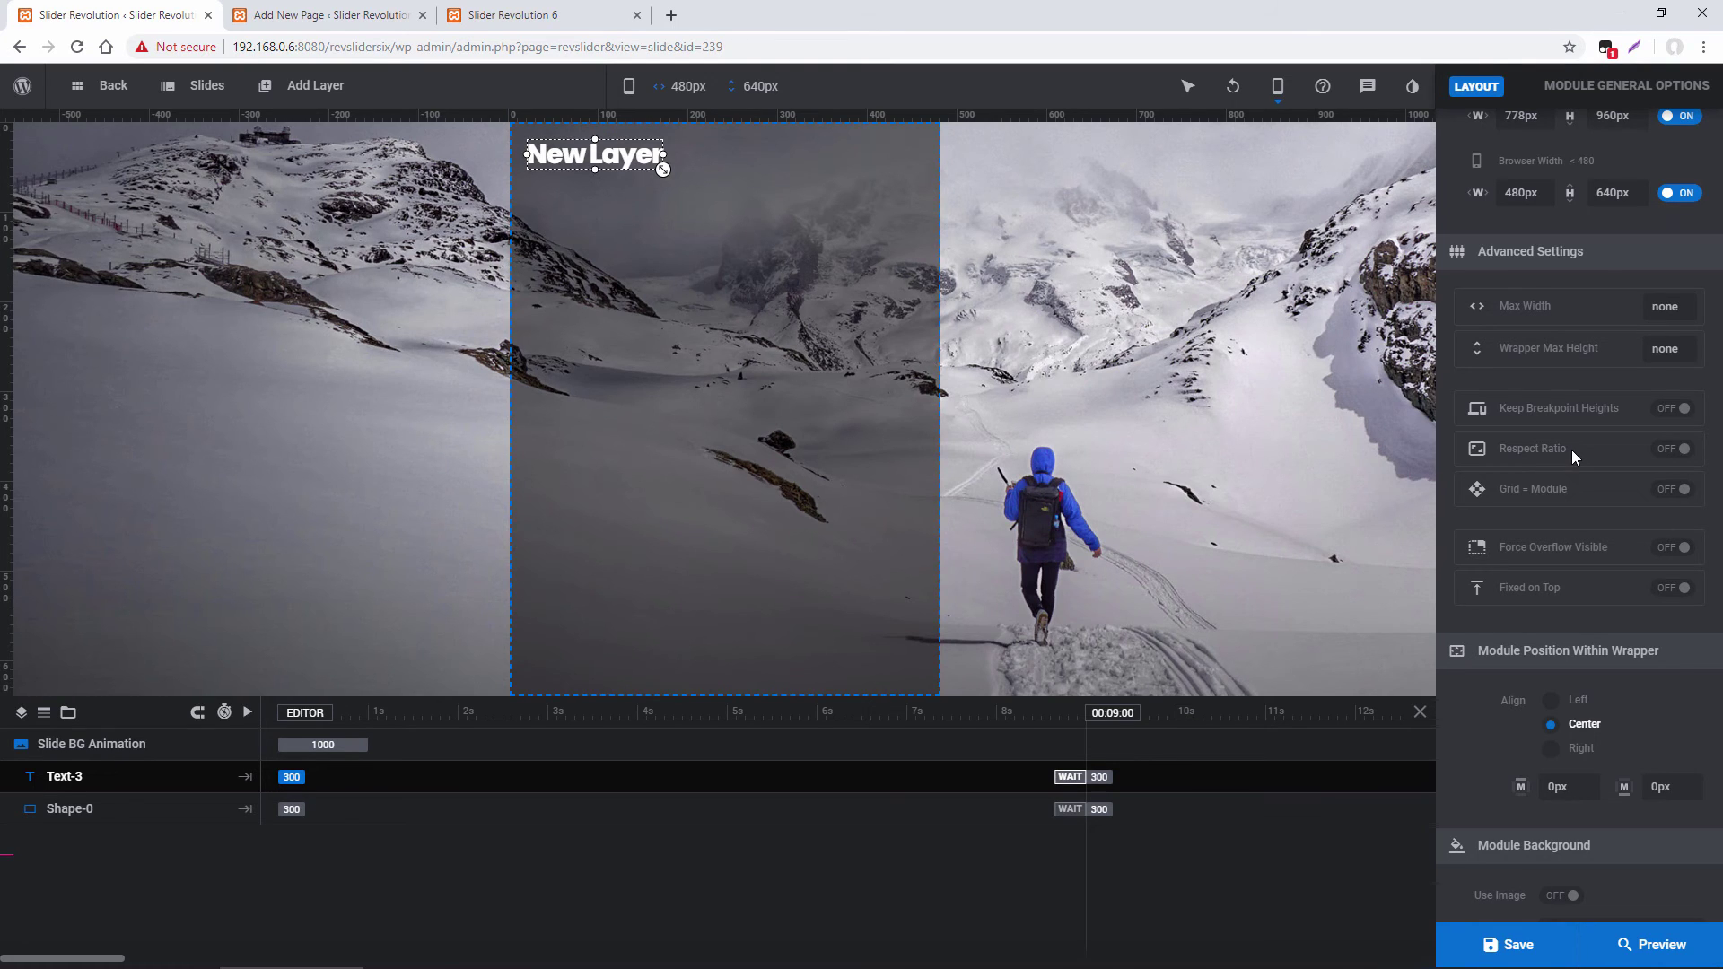
{"action": "mouse_move", "coordinate": [1287, 72]}
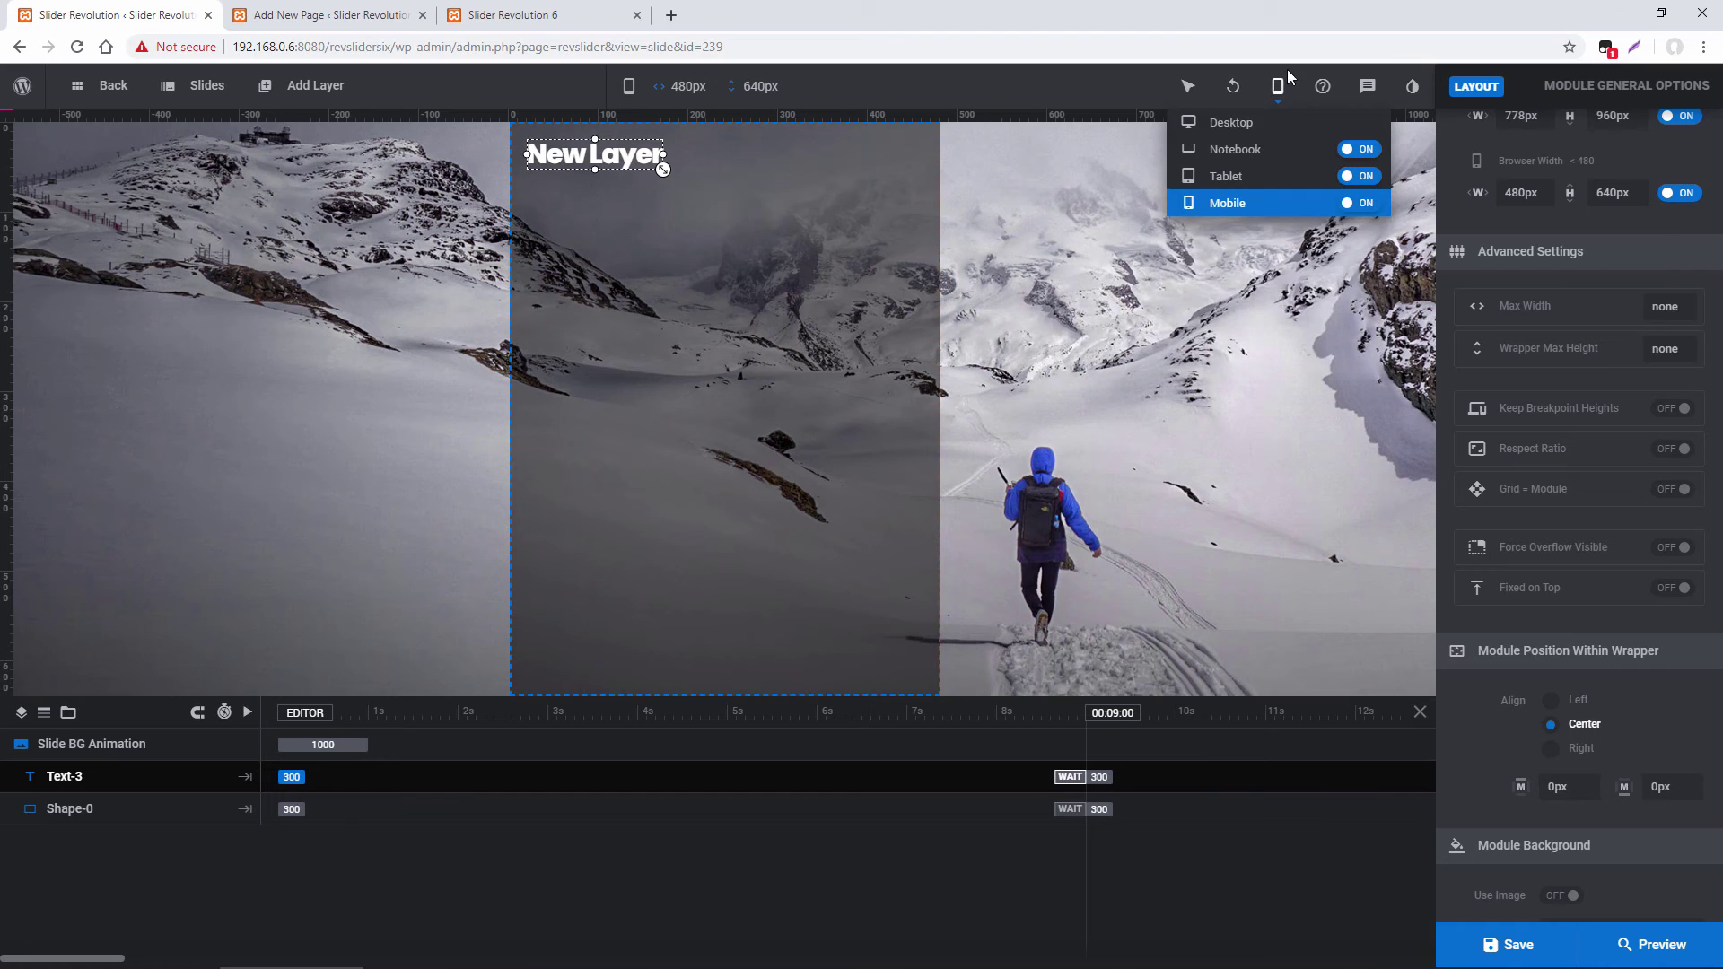
{"action": "left_click", "coordinate": [1255, 126]}
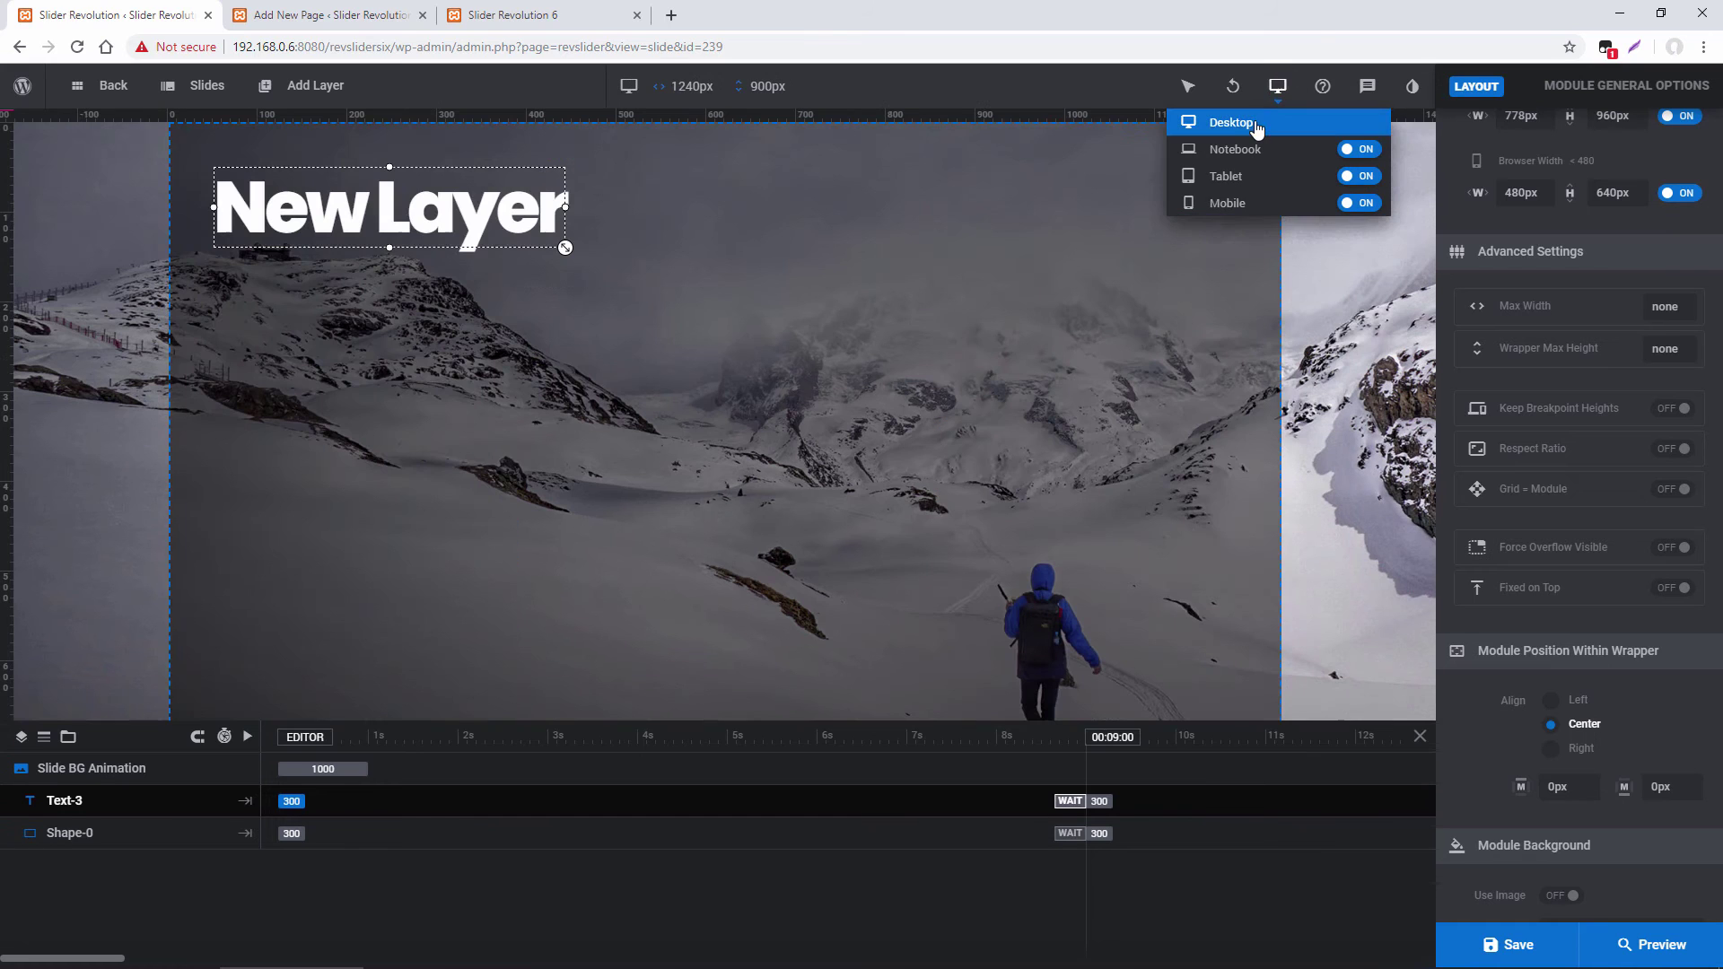
{"action": "left_click", "coordinate": [1357, 150]}
{"action": "left_click", "coordinate": [1348, 179]}
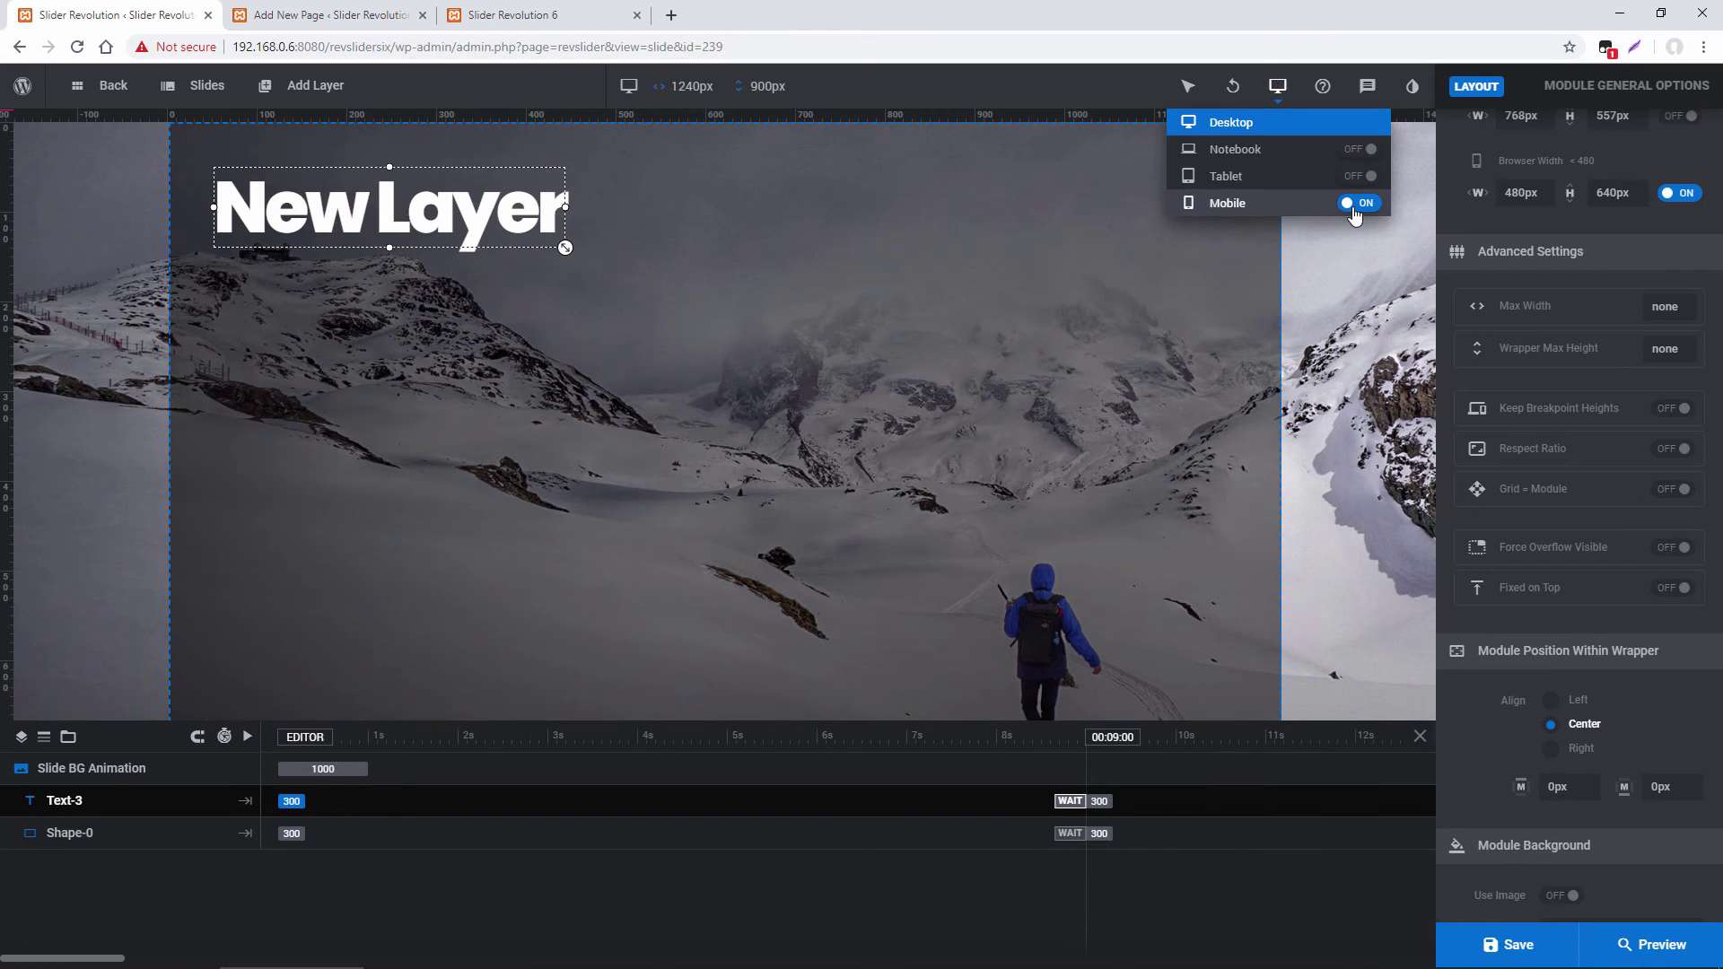
{"action": "left_click", "coordinate": [1353, 203]}
Set the desktop Layer Area height to 500px and save the module
{"action": "scroll", "coordinate": [1606, 476], "scroll_direction": "up", "scroll_amount": 3}
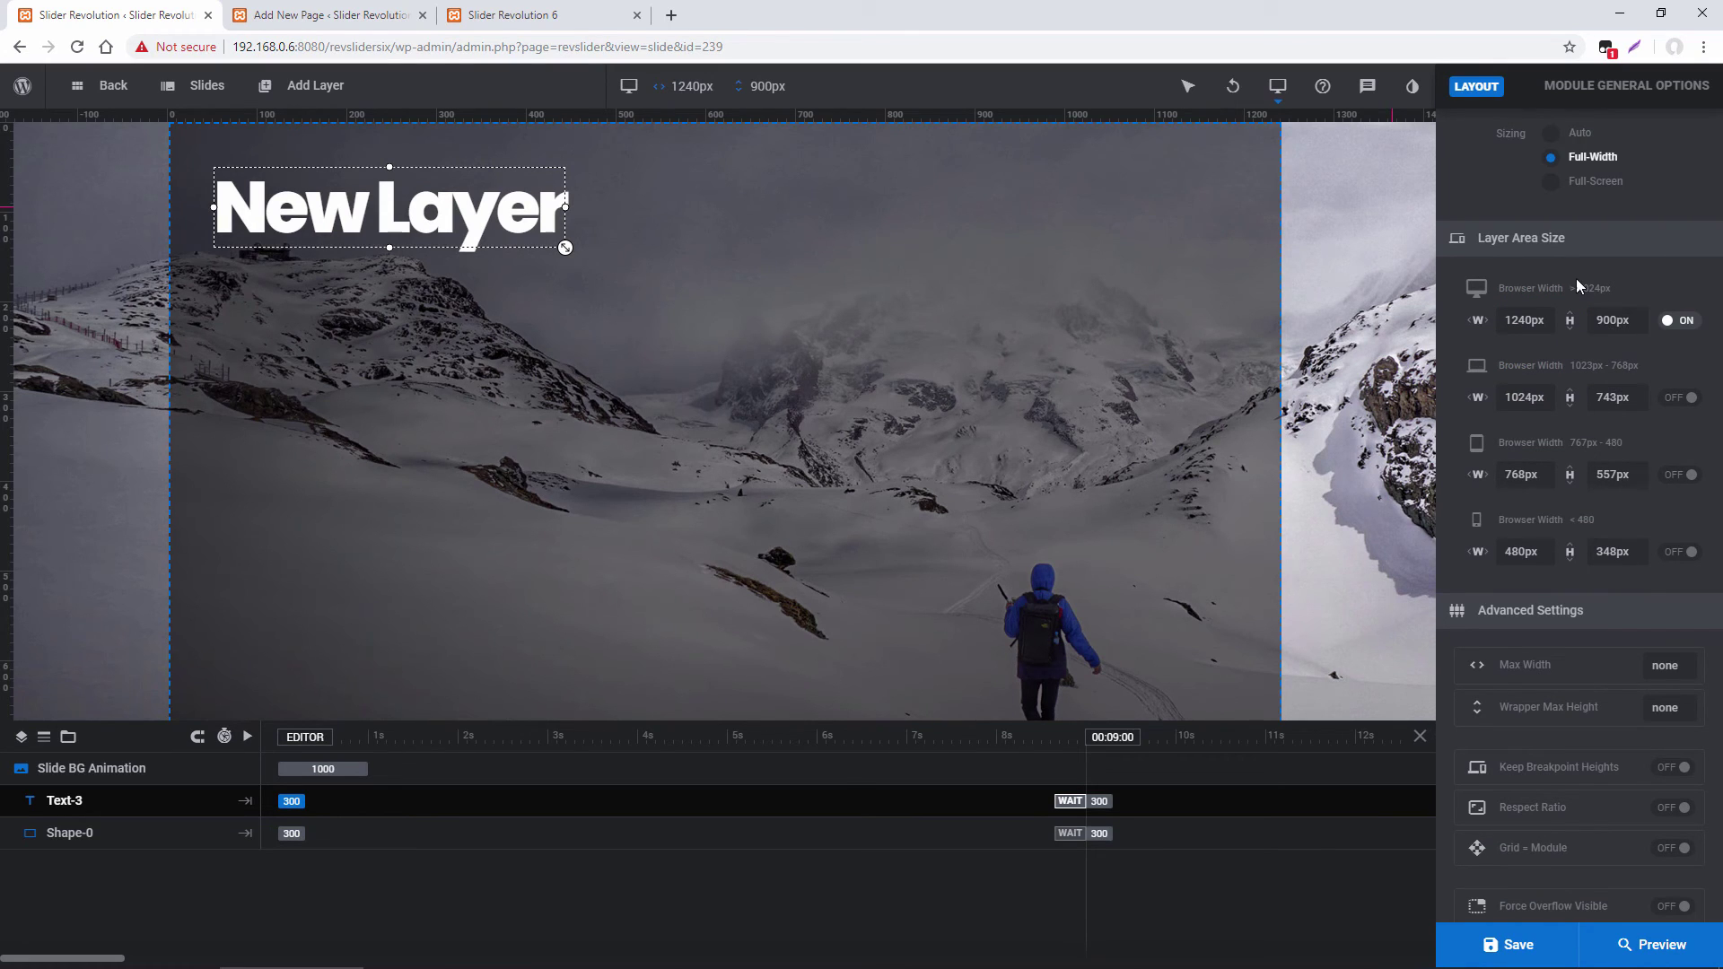
{"action": "left_click", "coordinate": [1613, 320]}
{"action": "type", "text": "500"}
{"action": "left_click", "coordinate": [1661, 294]}
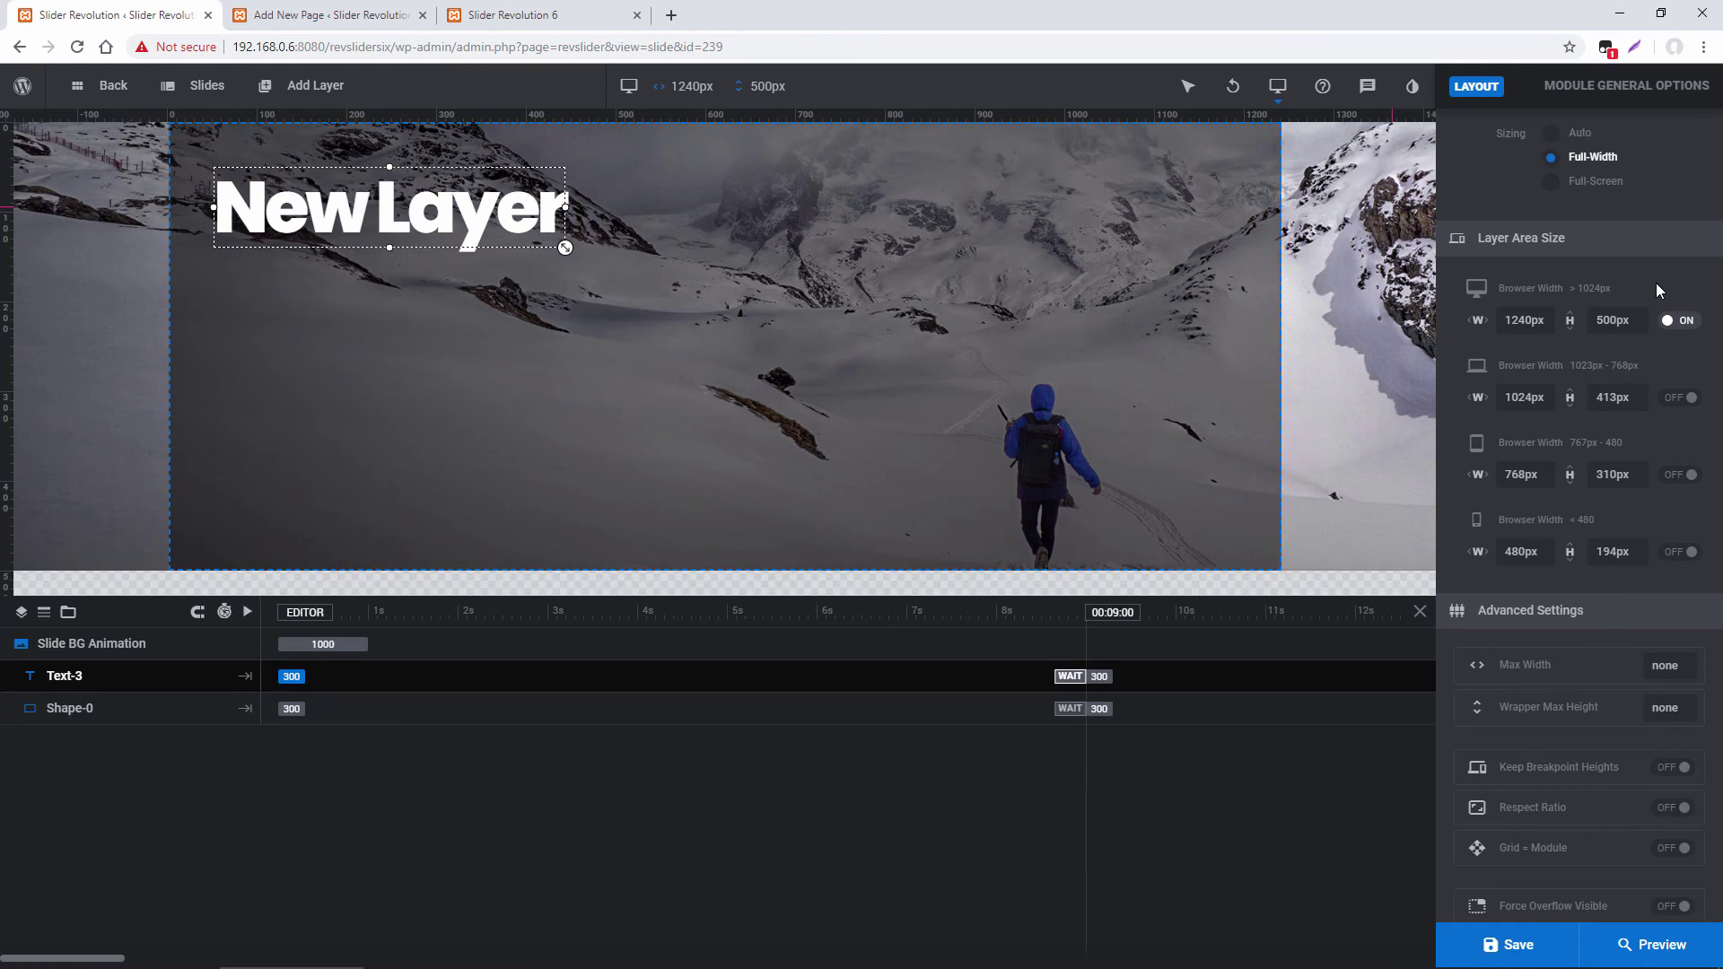
{"action": "left_click", "coordinate": [1526, 940]}
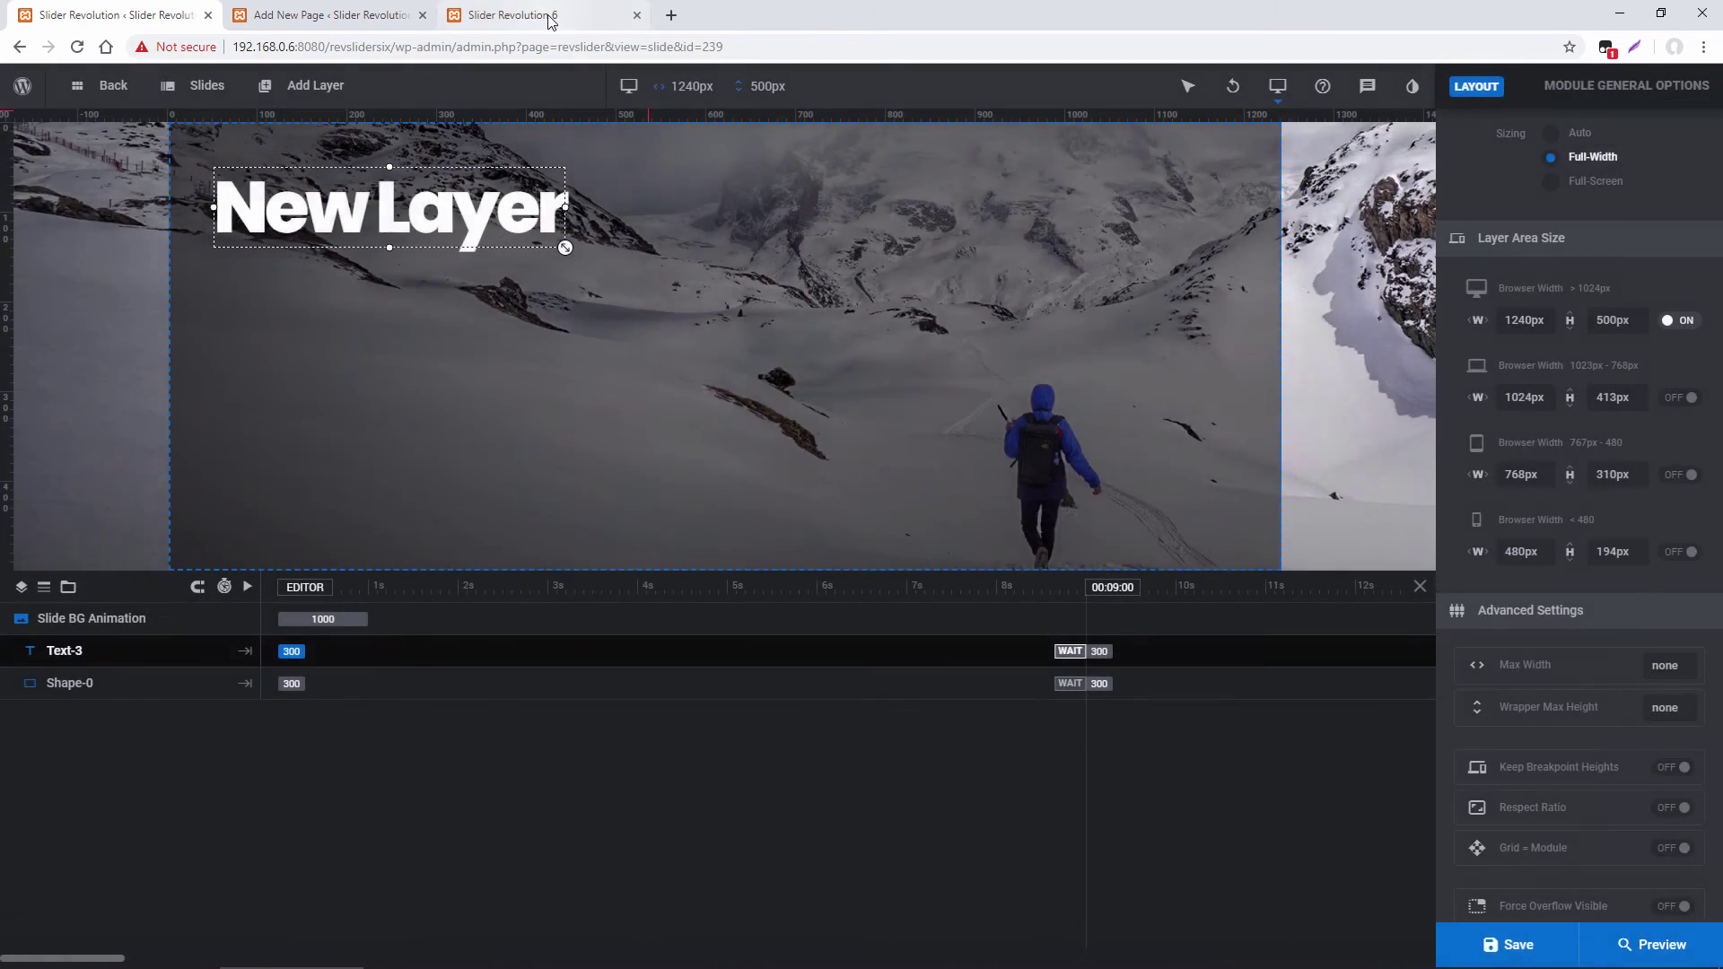
Reload the live Slider Revolution 6 page and view the slider at full browser width
{"action": "left_click", "coordinate": [549, 16]}
{"action": "left_click", "coordinate": [77, 46]}
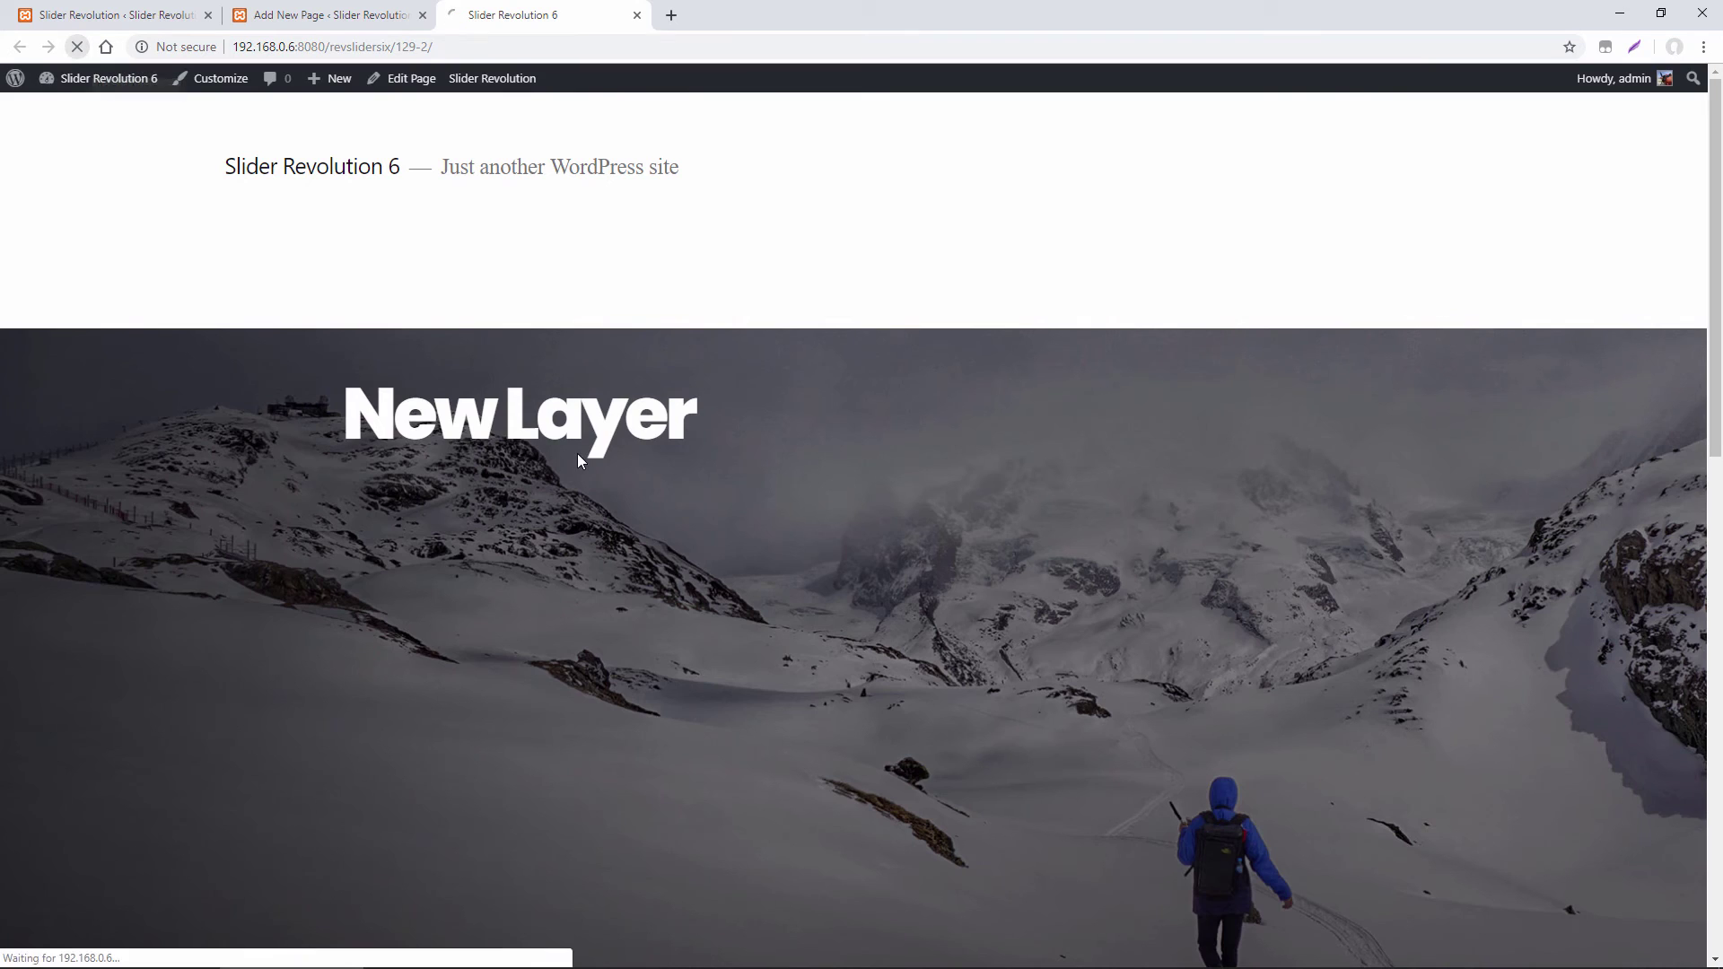
{"action": "scroll", "coordinate": [751, 437], "scroll_direction": "down", "scroll_amount": 1}
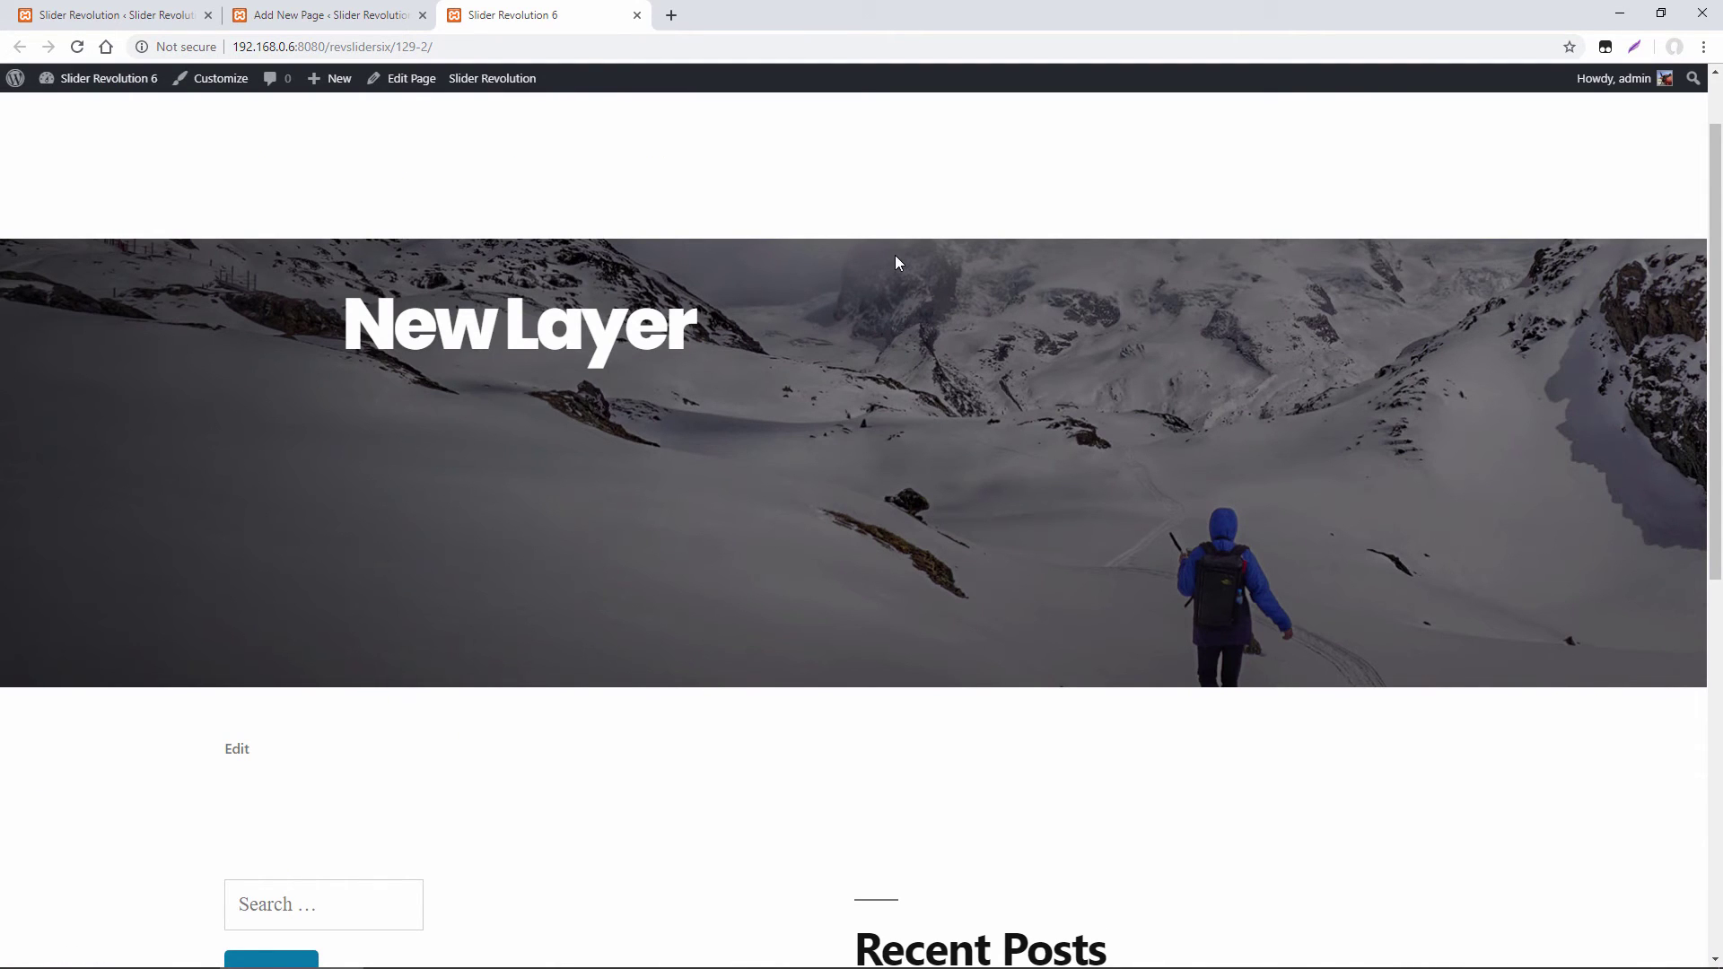
Emulate a responsive device for the live page, narrowing the viewport to about 517 px and widening it back to full width
{"action": "right_click", "coordinate": [786, 261]}
{"action": "left_click", "coordinate": [816, 468]}
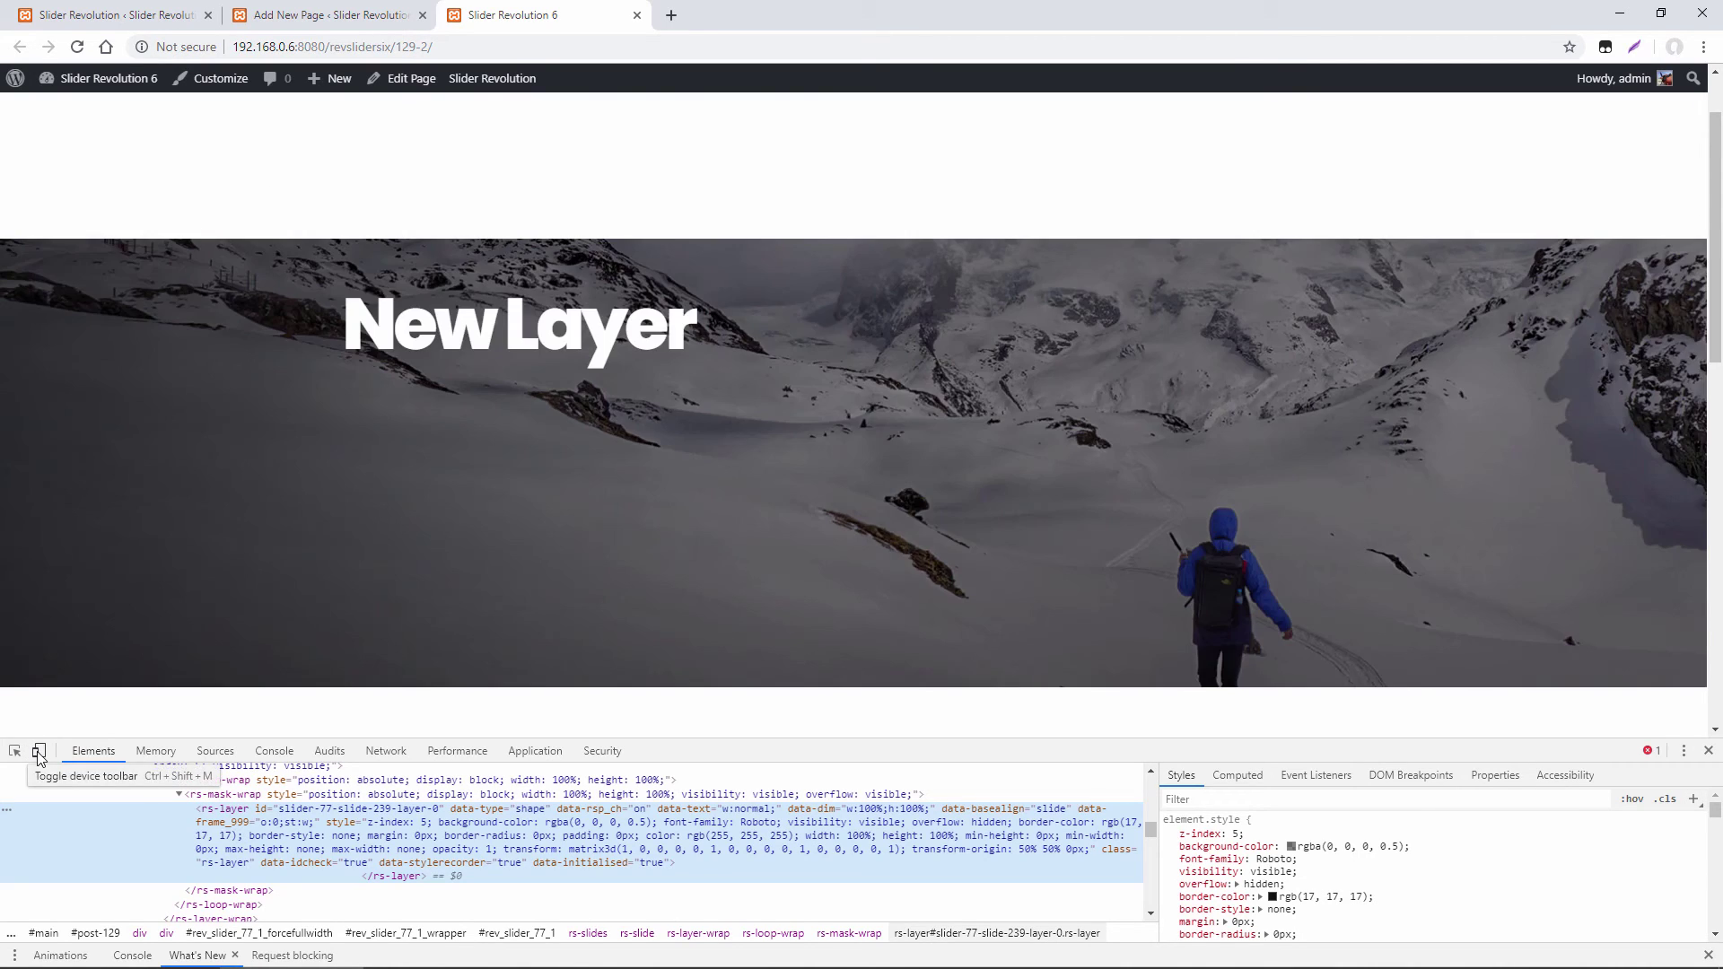
{"action": "left_click", "coordinate": [38, 752]}
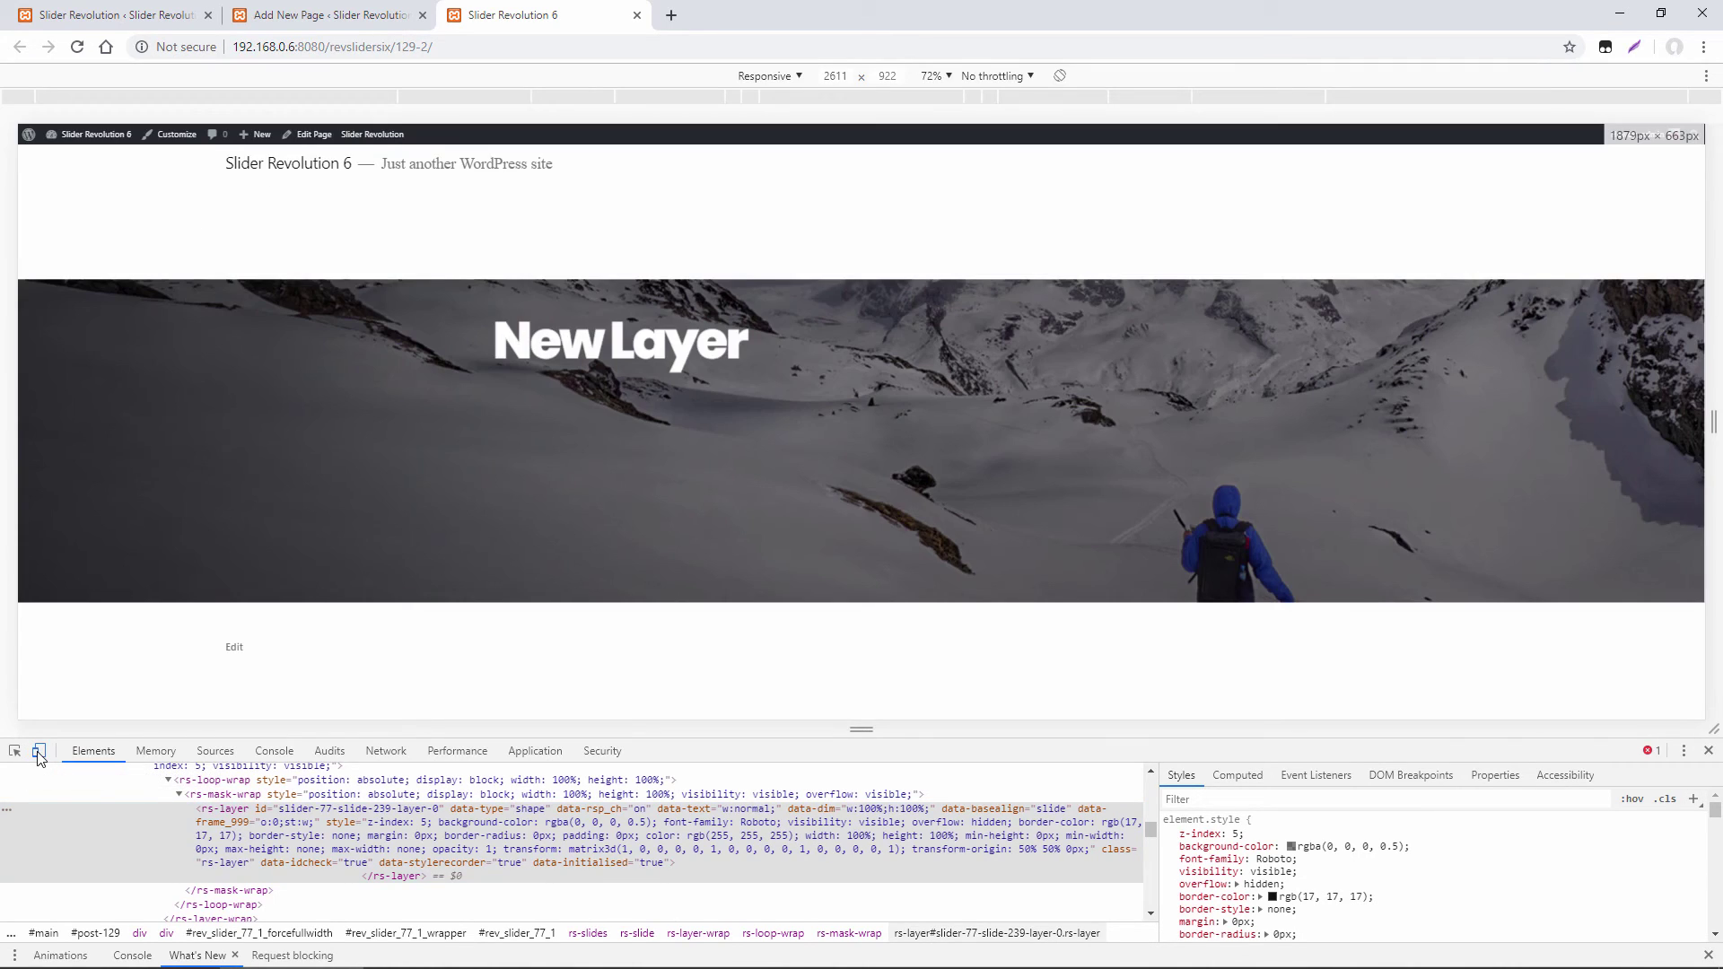
{"action": "left_click_drag", "start_coordinate": [1710, 406], "coordinate": [1035, 394]}
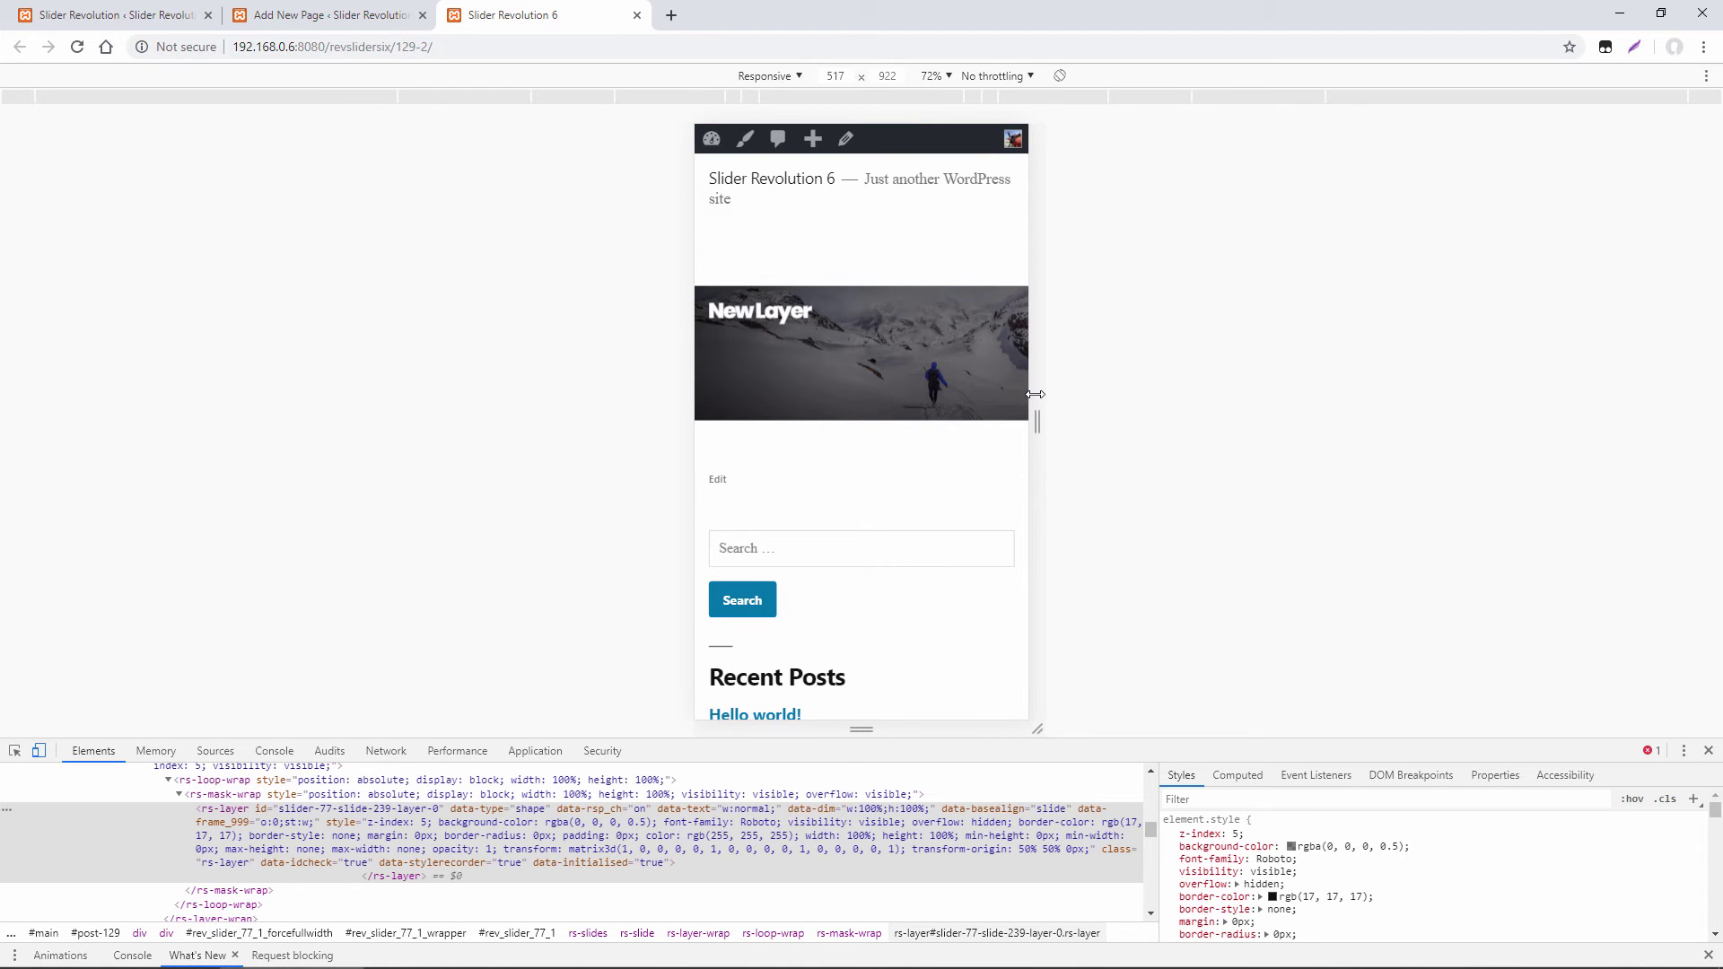
{"action": "left_click_drag", "start_coordinate": [1036, 394], "coordinate": [1714, 420]}
Turn on Keep Breakpoint Heights in the module's advanced layout settings and save the module
{"action": "key", "text": "ctrl+1"}
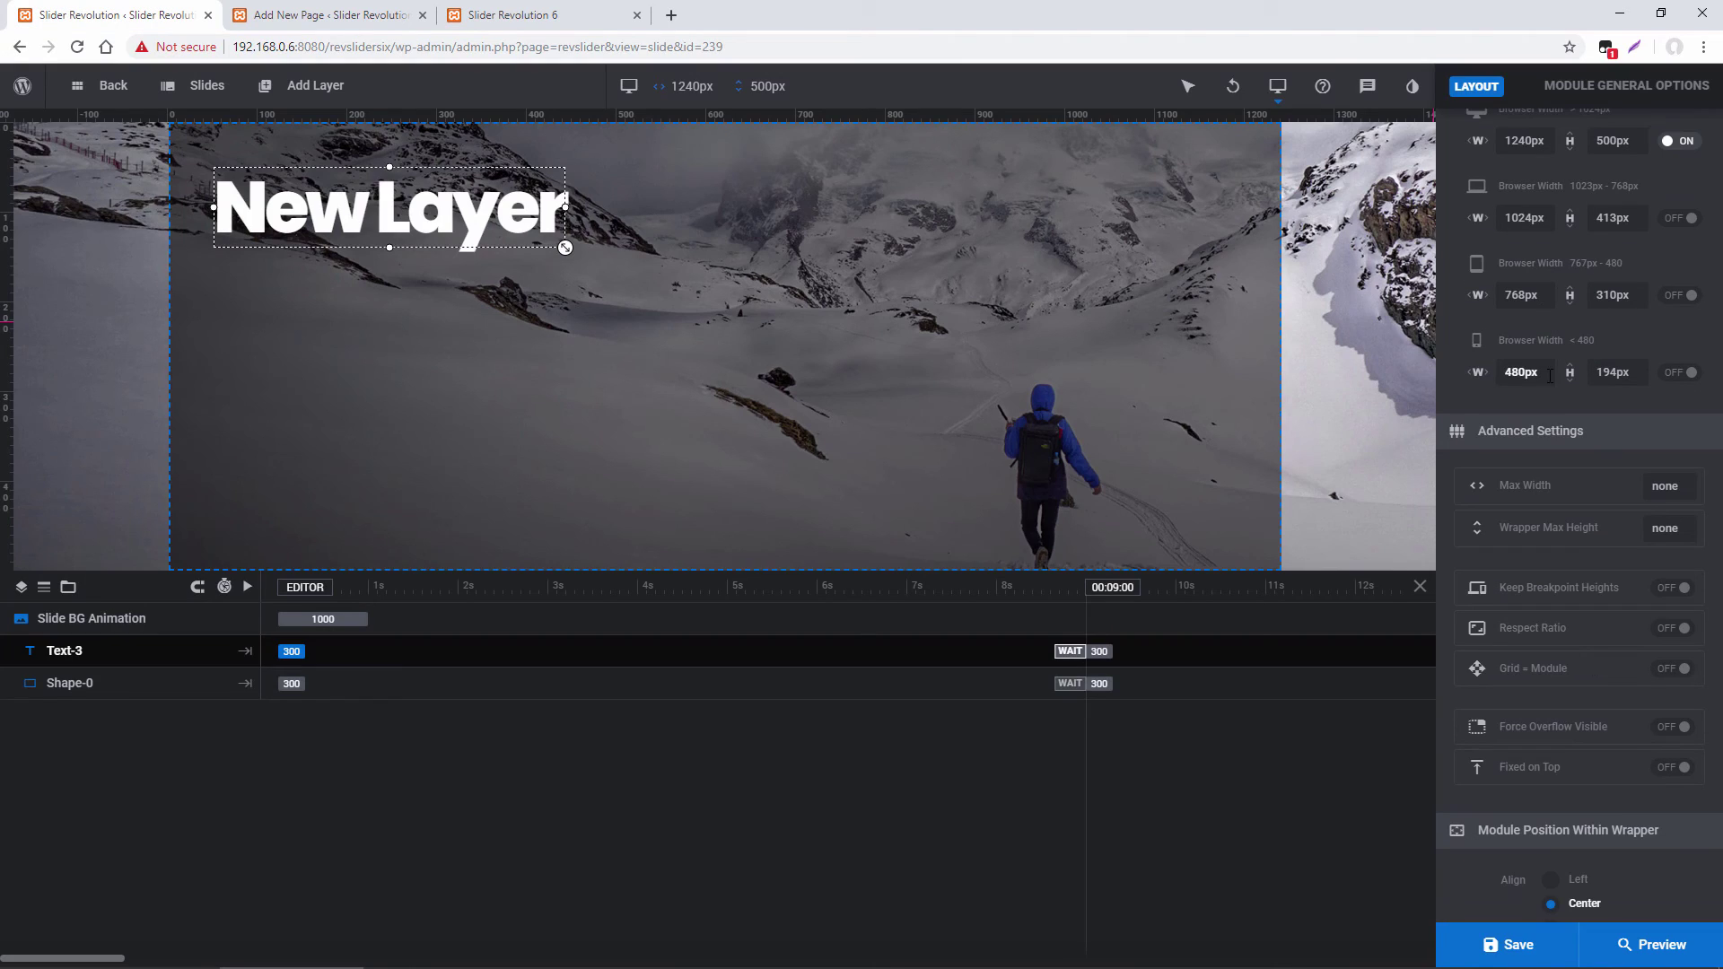
{"action": "left_click", "coordinate": [1674, 591]}
{"action": "left_click", "coordinate": [1511, 941]}
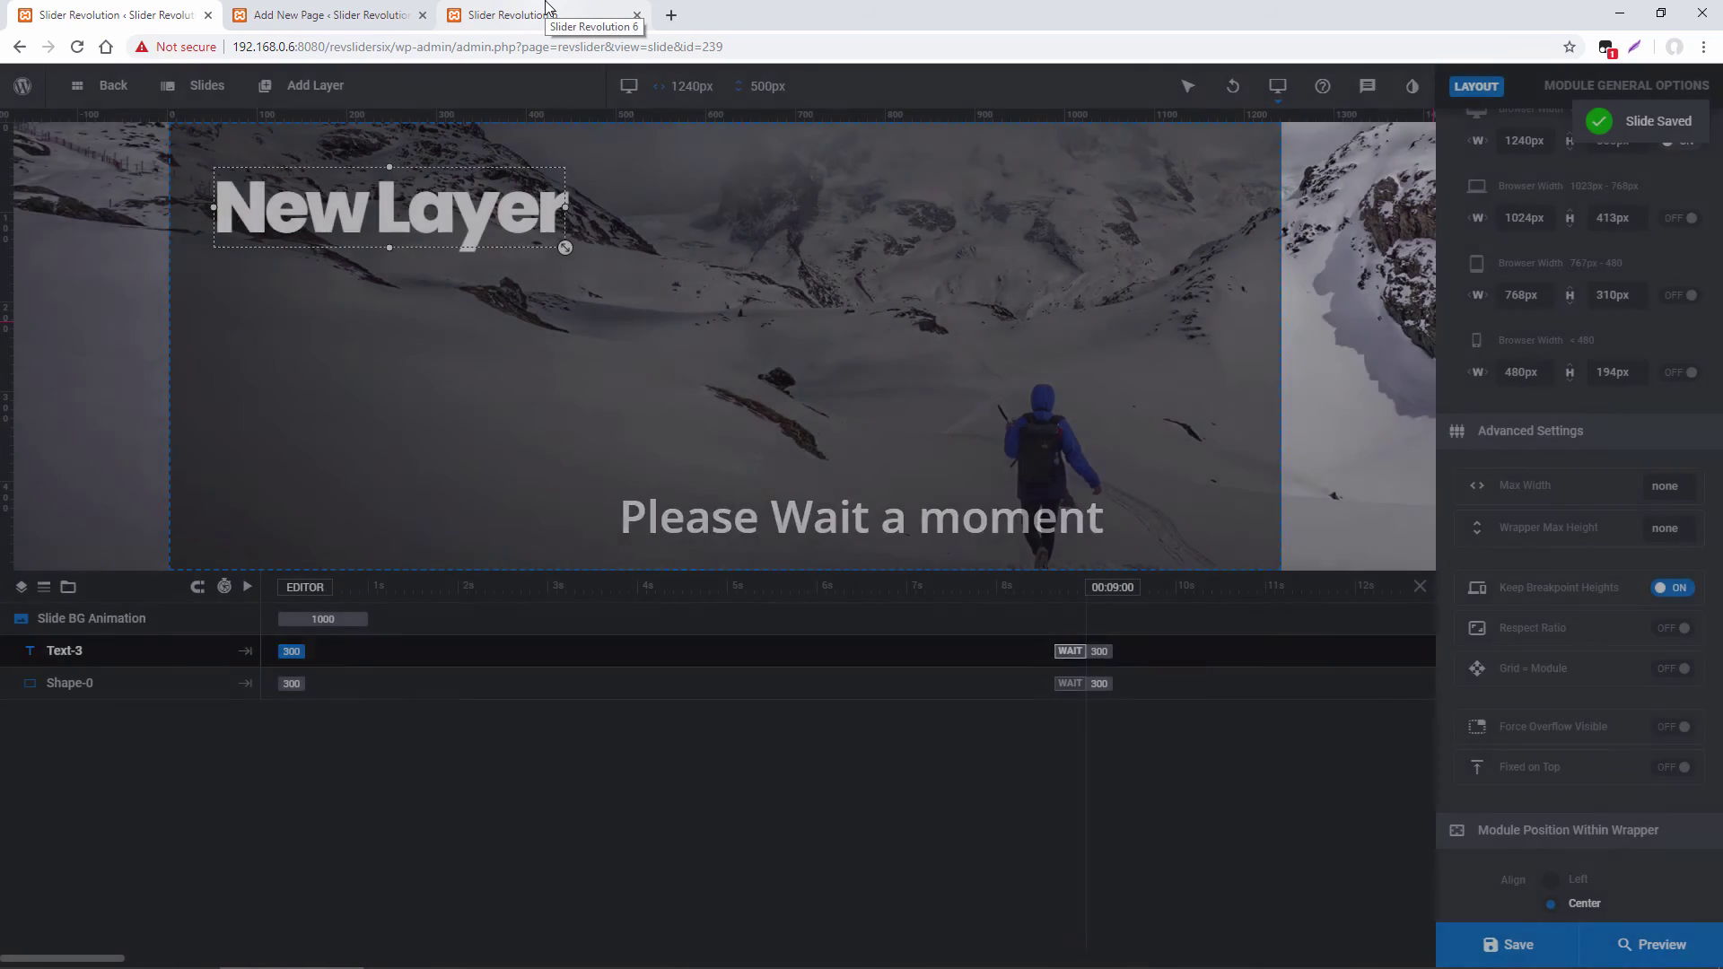
Reload the live page and narrow the emulated viewport to check how the slider's height responds
{"action": "left_click", "coordinate": [520, 15]}
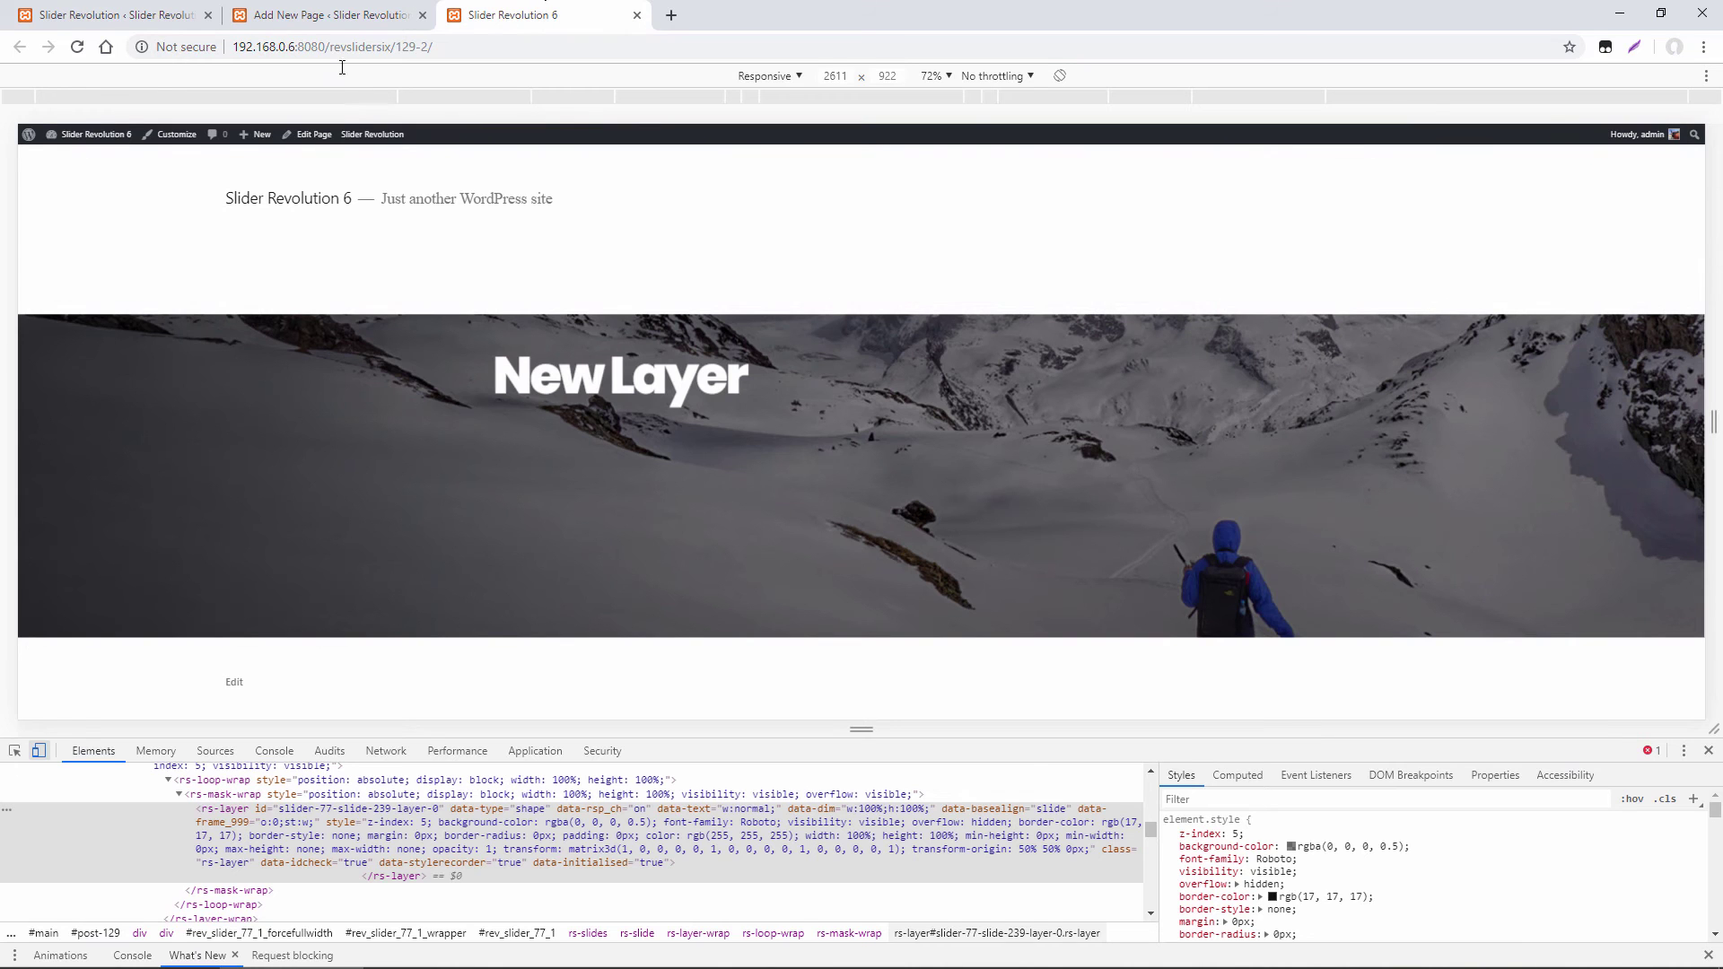
{"action": "left_click", "coordinate": [77, 46]}
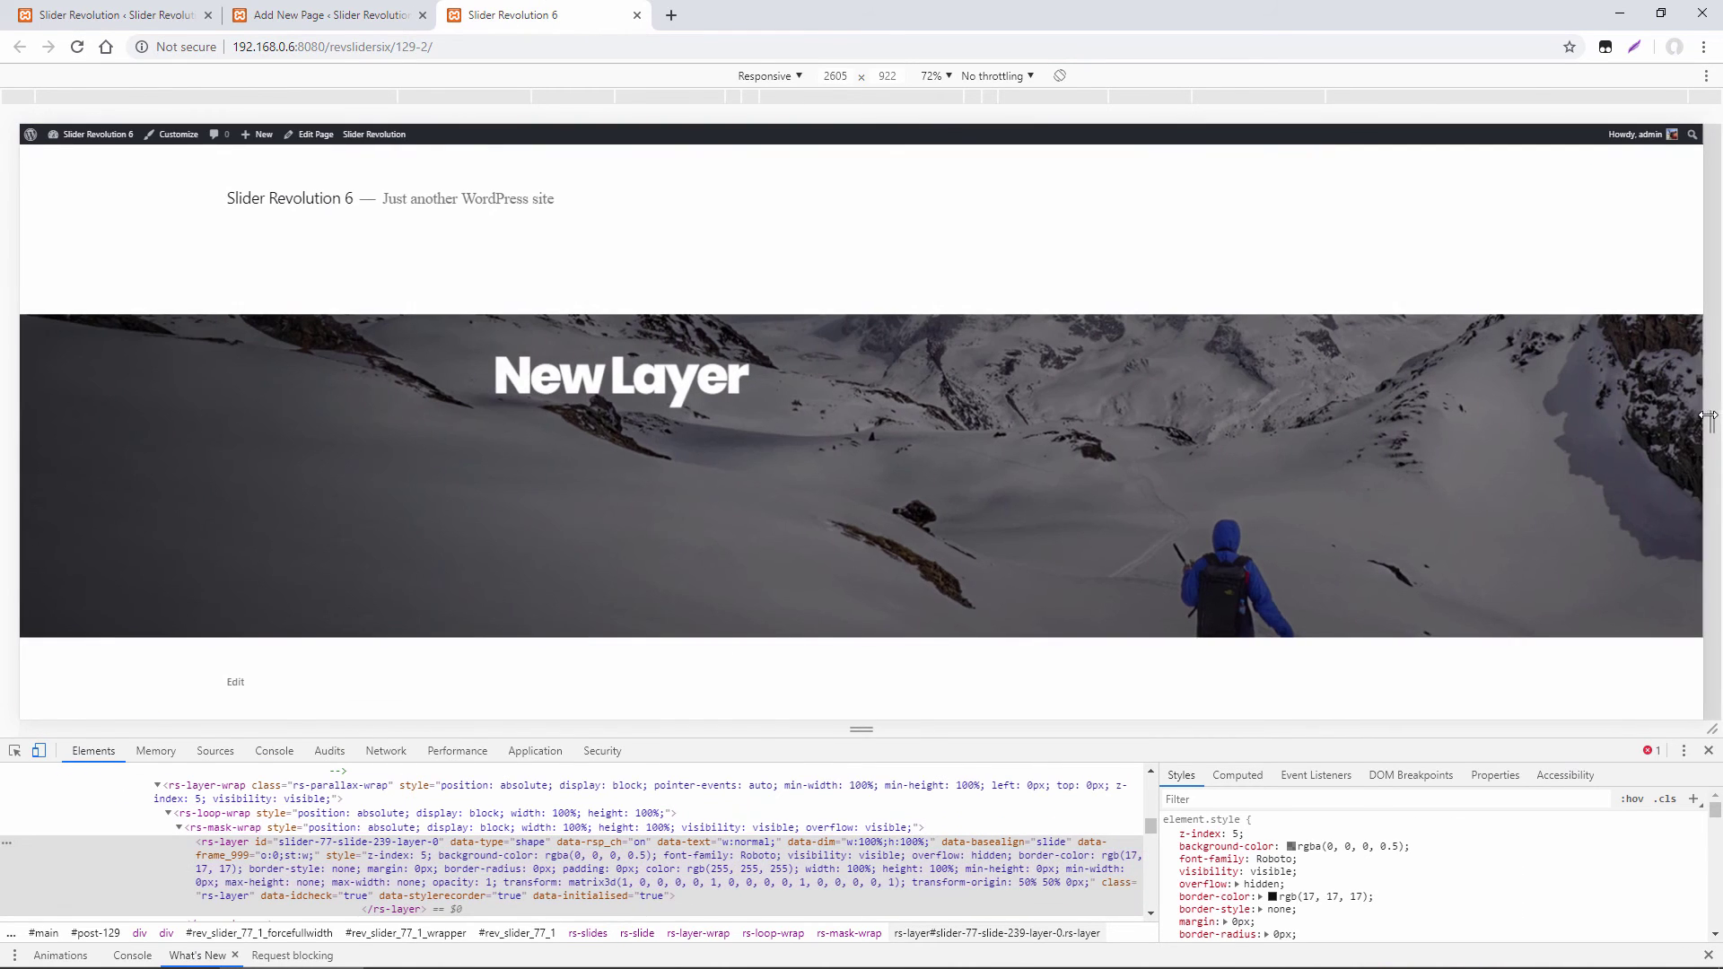
{"action": "left_click_drag", "start_coordinate": [1711, 413], "coordinate": [1025, 368]}
Turn Keep Breakpoint Heights back off in the editor and save the module
{"action": "key", "text": "ctrl+1"}
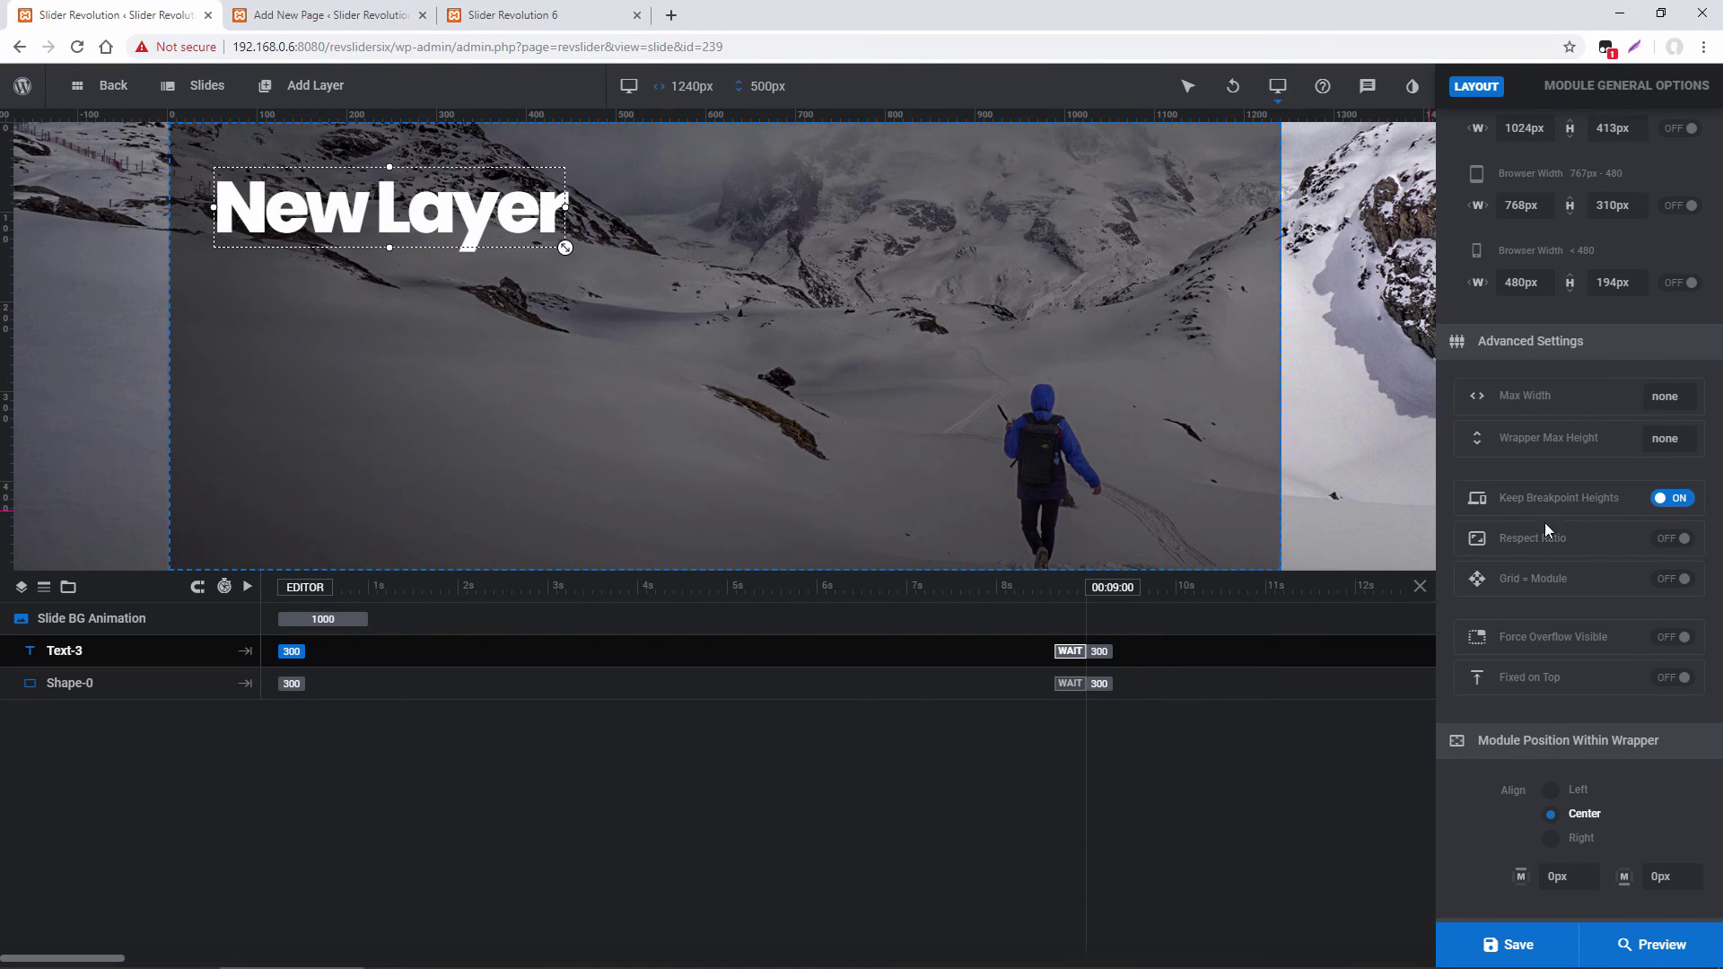
{"action": "left_click", "coordinate": [1670, 500]}
{"action": "left_click", "coordinate": [1499, 944]}
Reload the live page and compare the slider's height with the desktop Layer Area height in the editor
{"action": "left_click", "coordinate": [503, 15]}
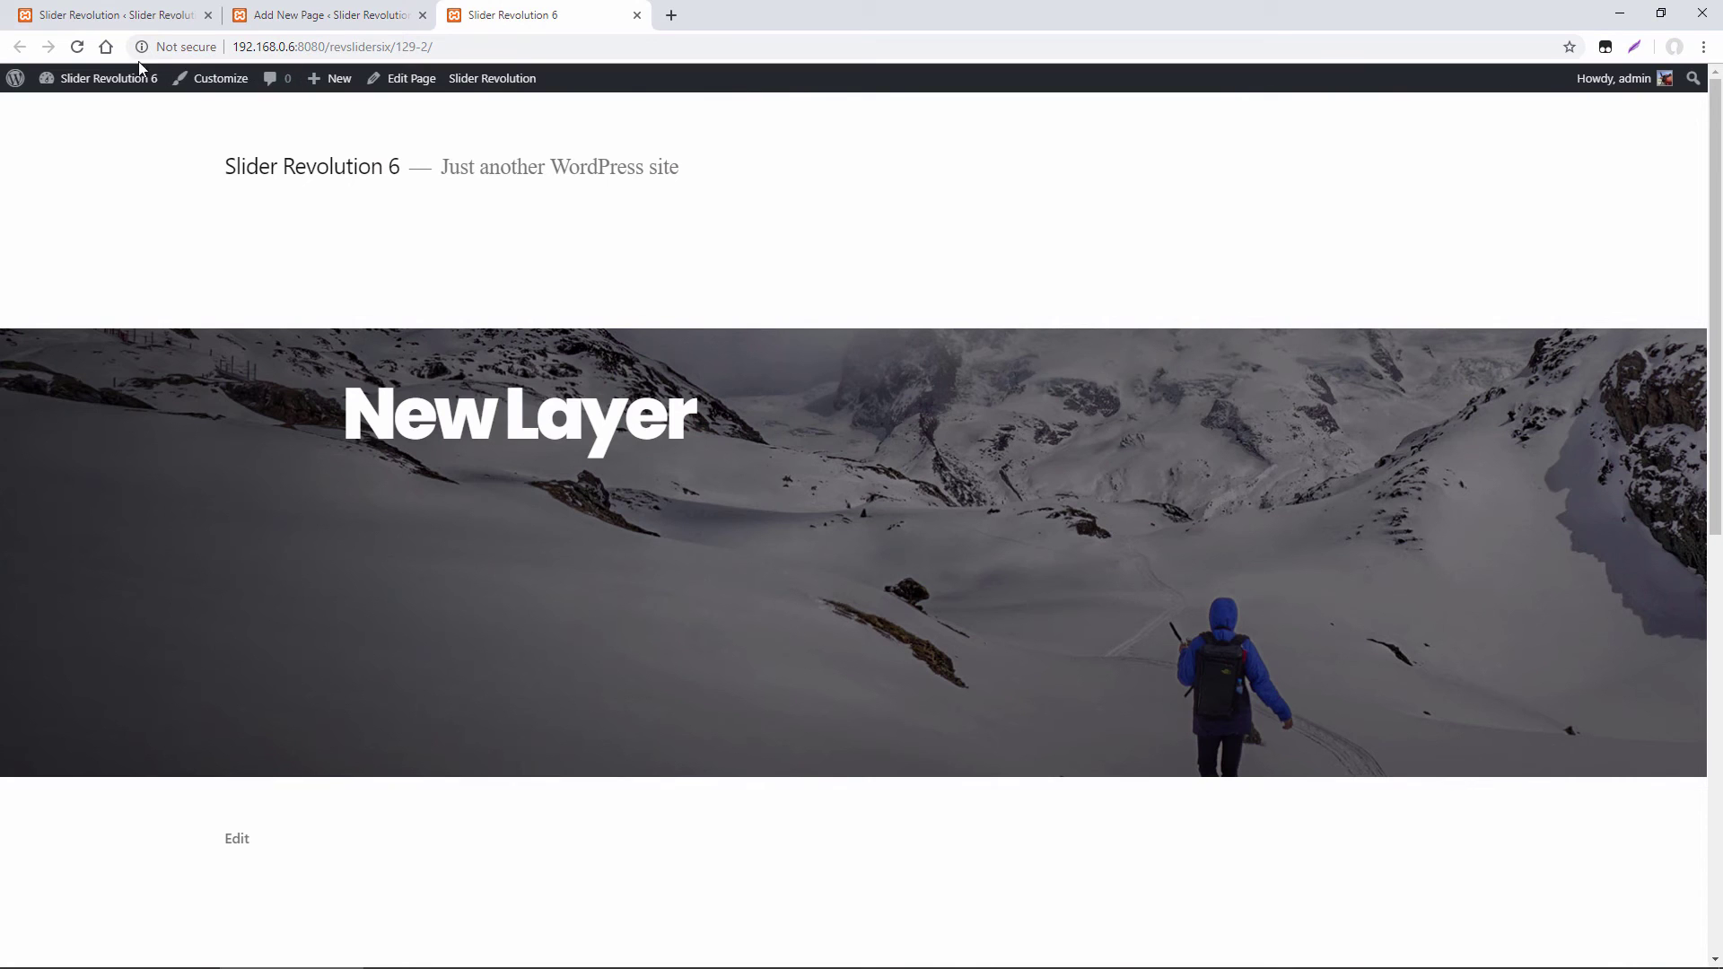
{"action": "left_click", "coordinate": [77, 47]}
{"action": "key", "text": "ctrl+1"}
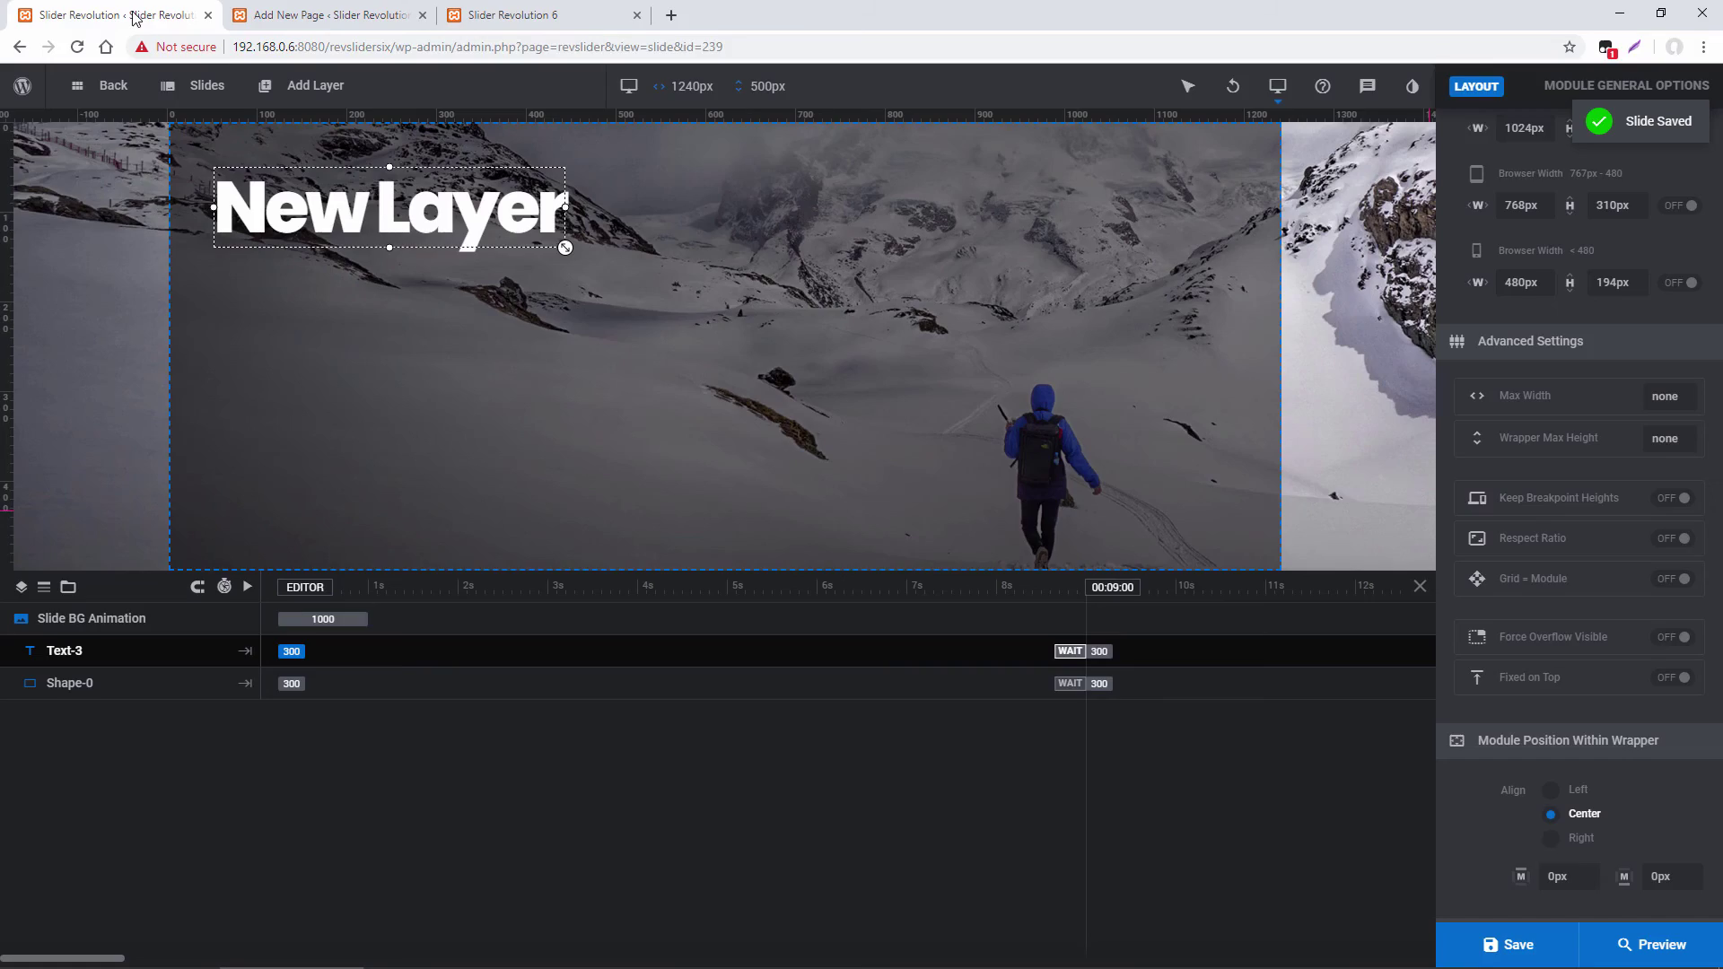
{"action": "scroll", "coordinate": [1607, 443], "scroll_direction": "up", "scroll_amount": 3}
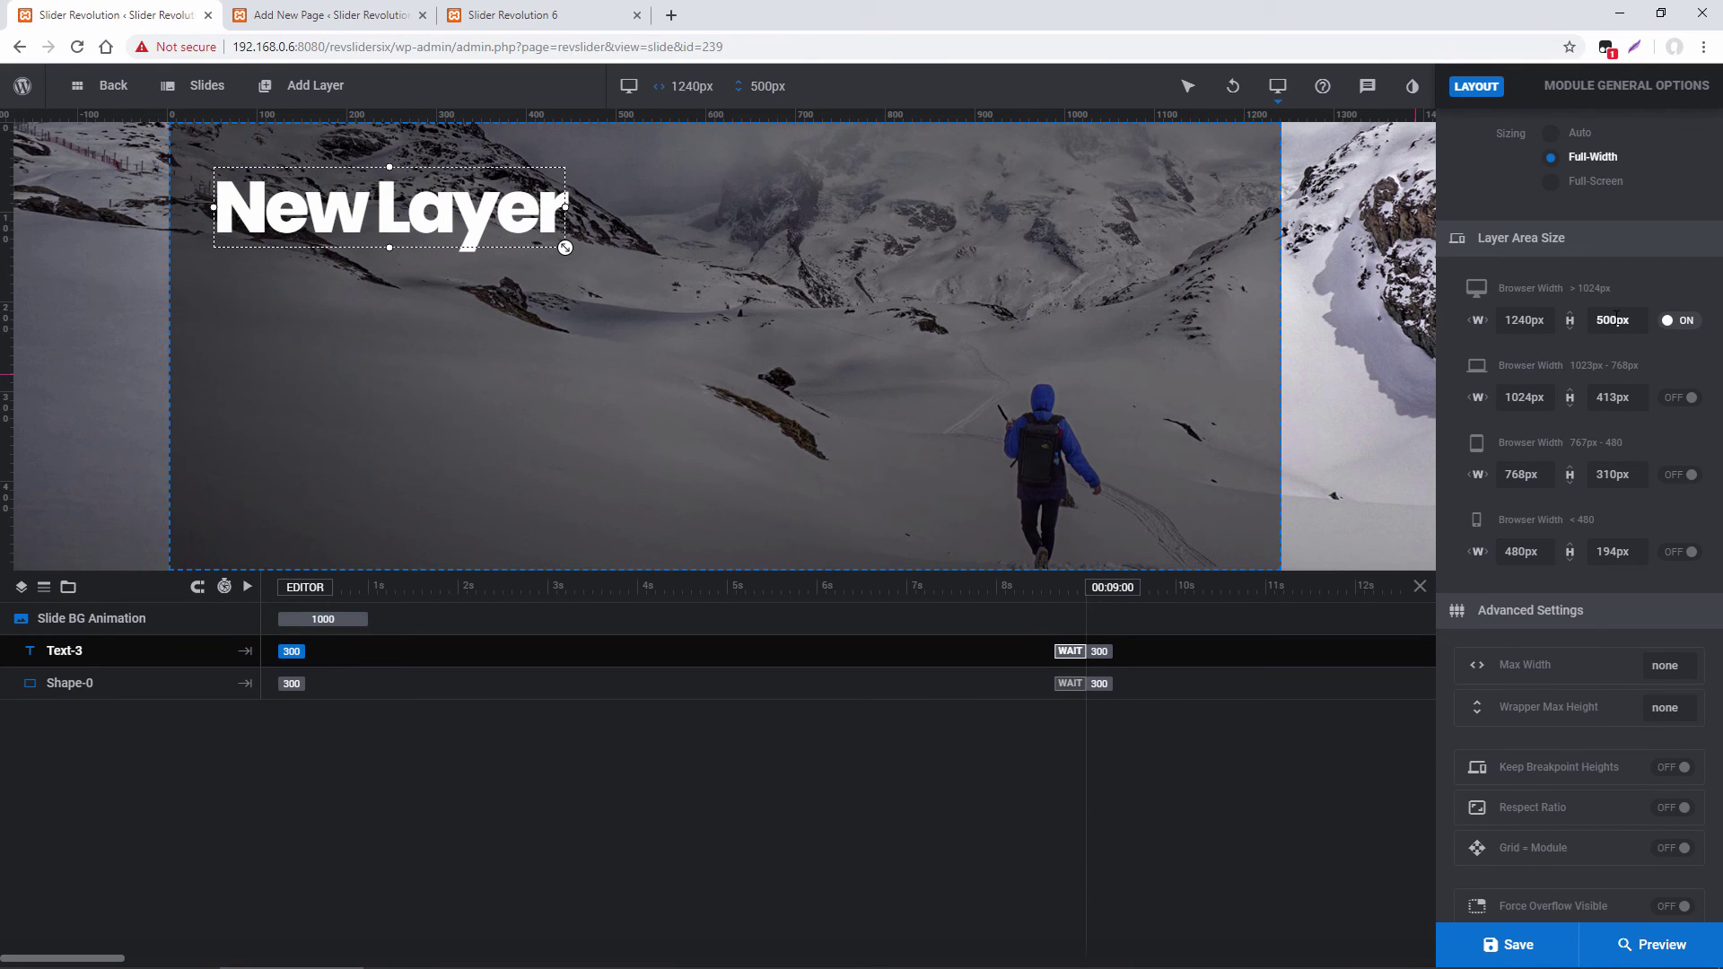
{"action": "left_click", "coordinate": [550, 12]}
{"action": "scroll", "coordinate": [770, 439], "scroll_direction": "down", "scroll_amount": 1}
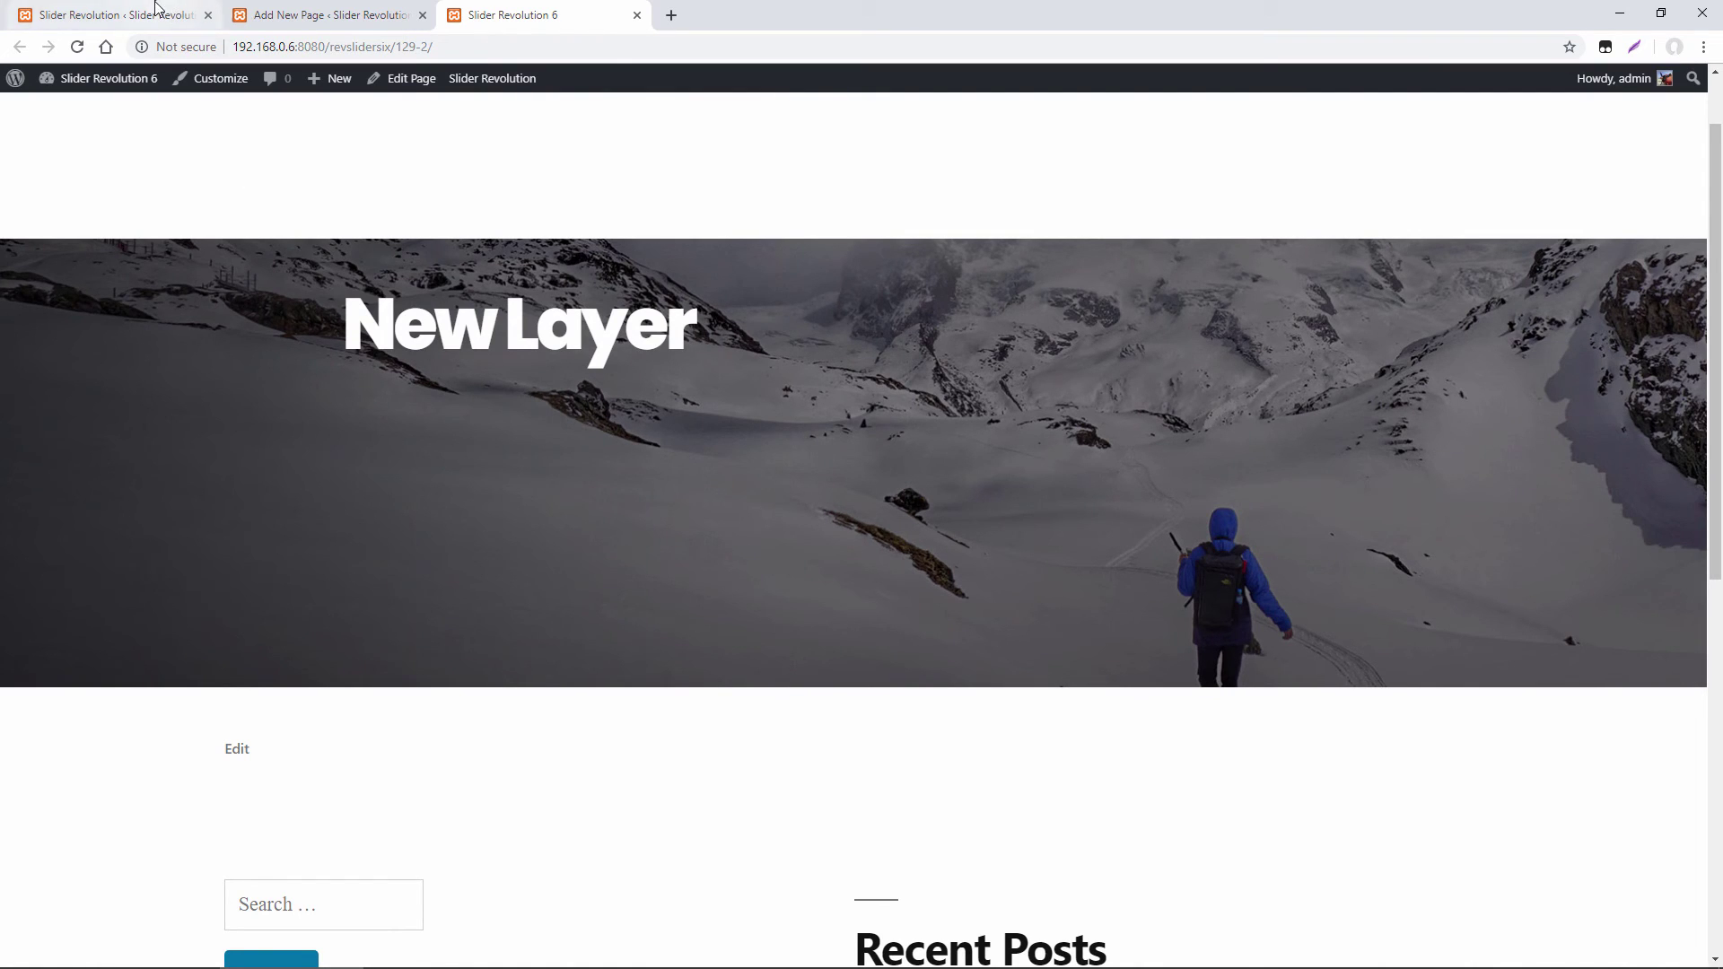
Turn on Respect Ratio for the module, save it and reload the live page to check the slider's proportions
{"action": "left_click", "coordinate": [108, 14]}
{"action": "scroll", "coordinate": [1600, 468], "scroll_direction": "down", "scroll_amount": 2}
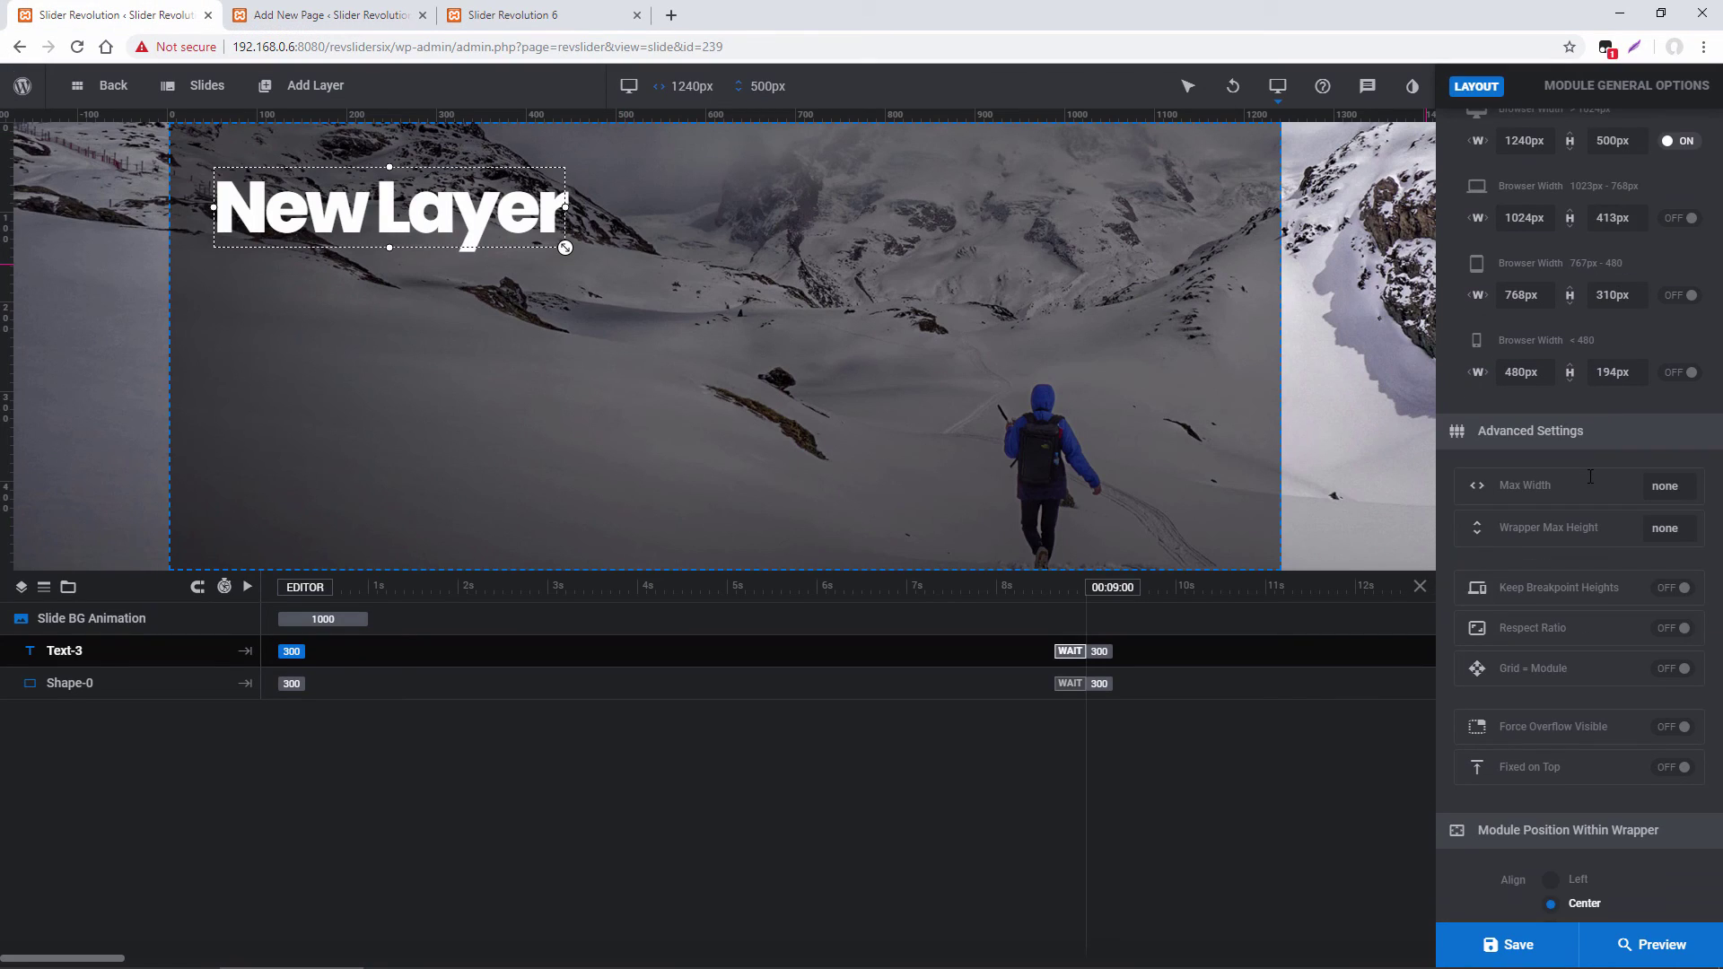
{"action": "left_click", "coordinate": [1674, 630]}
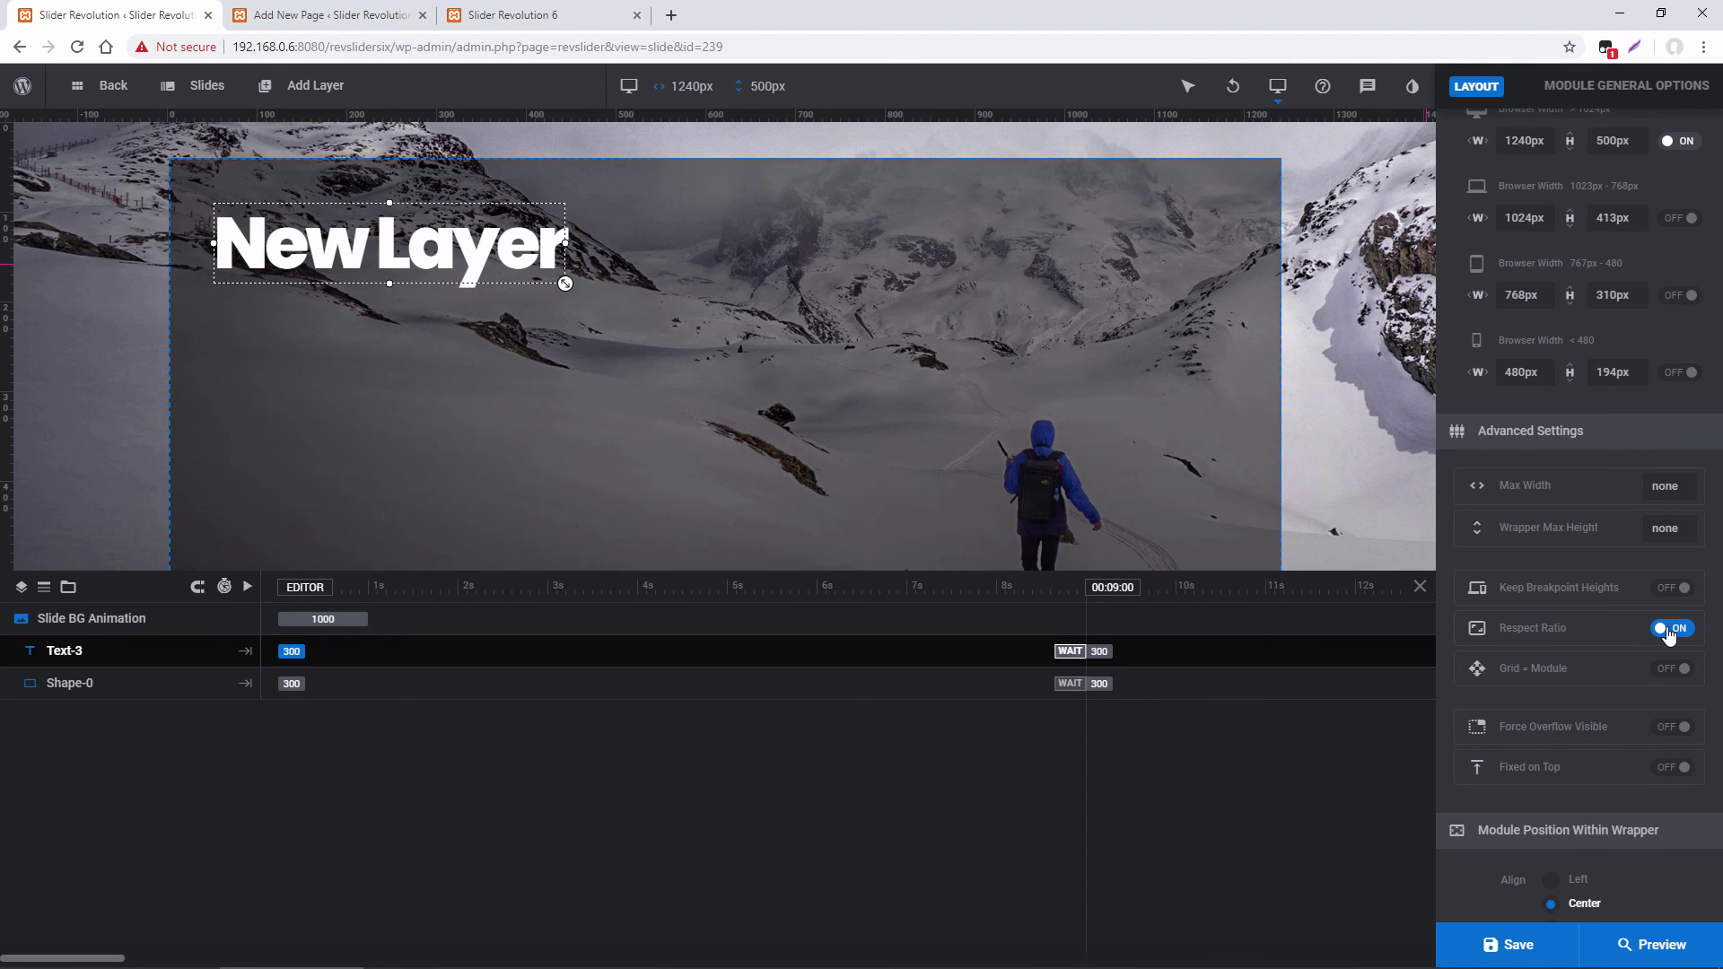
{"action": "left_click", "coordinate": [1492, 947]}
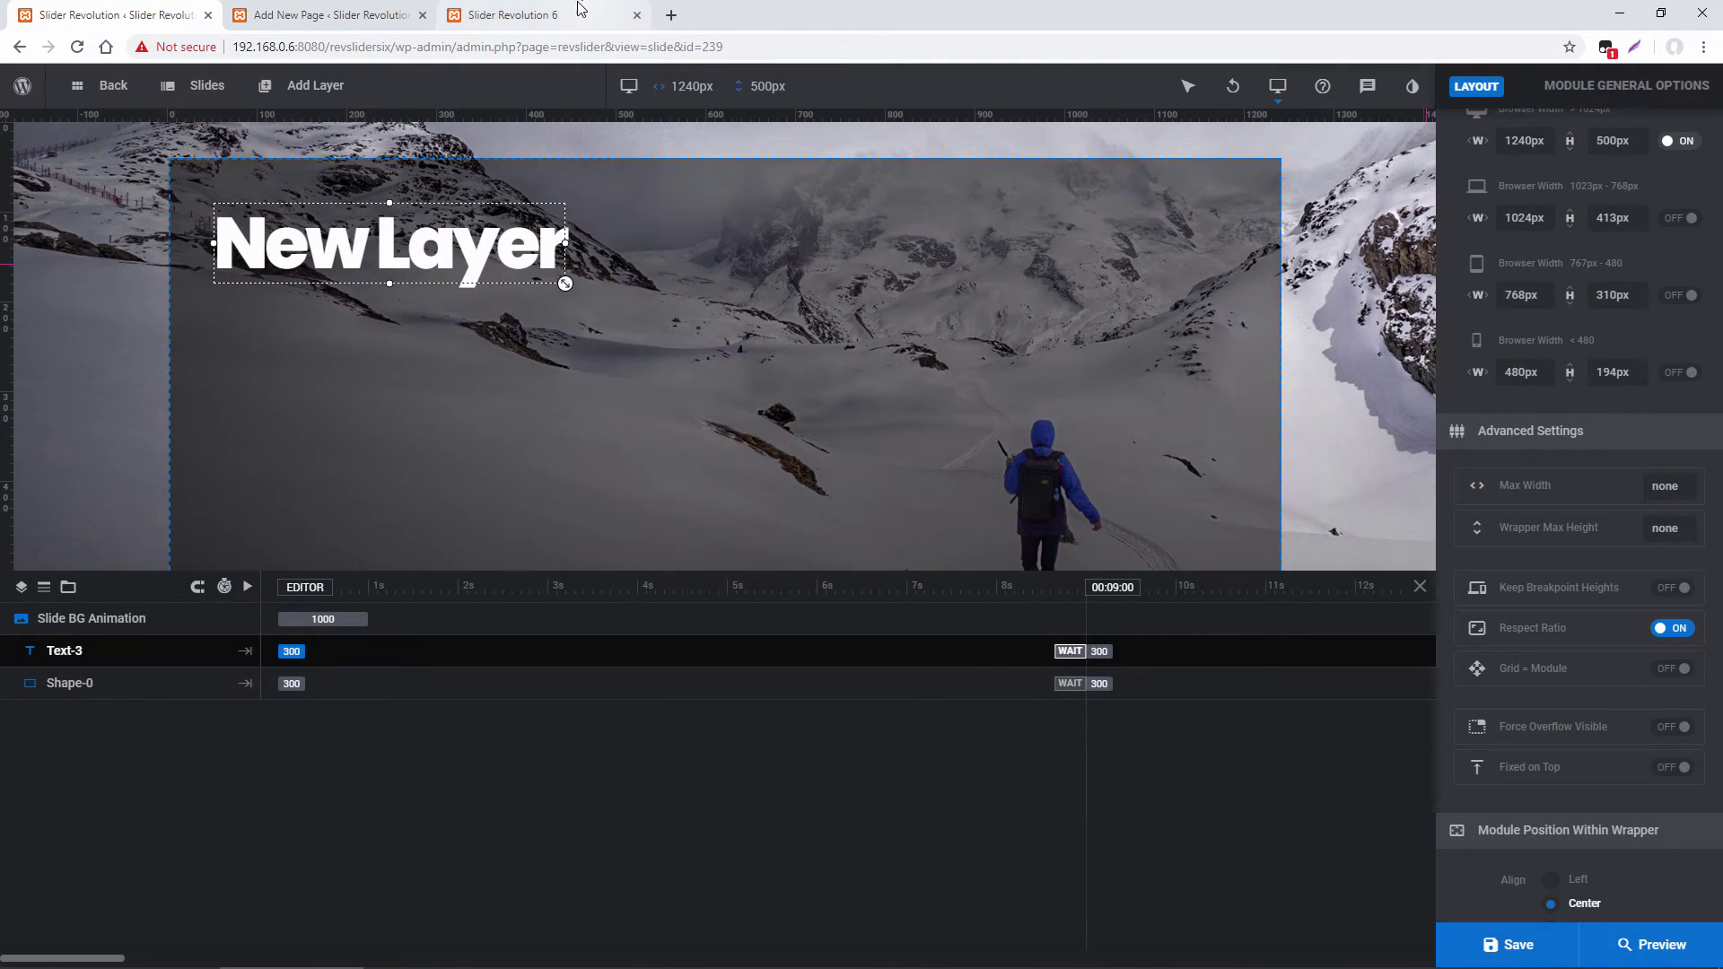
{"action": "left_click", "coordinate": [578, 11]}
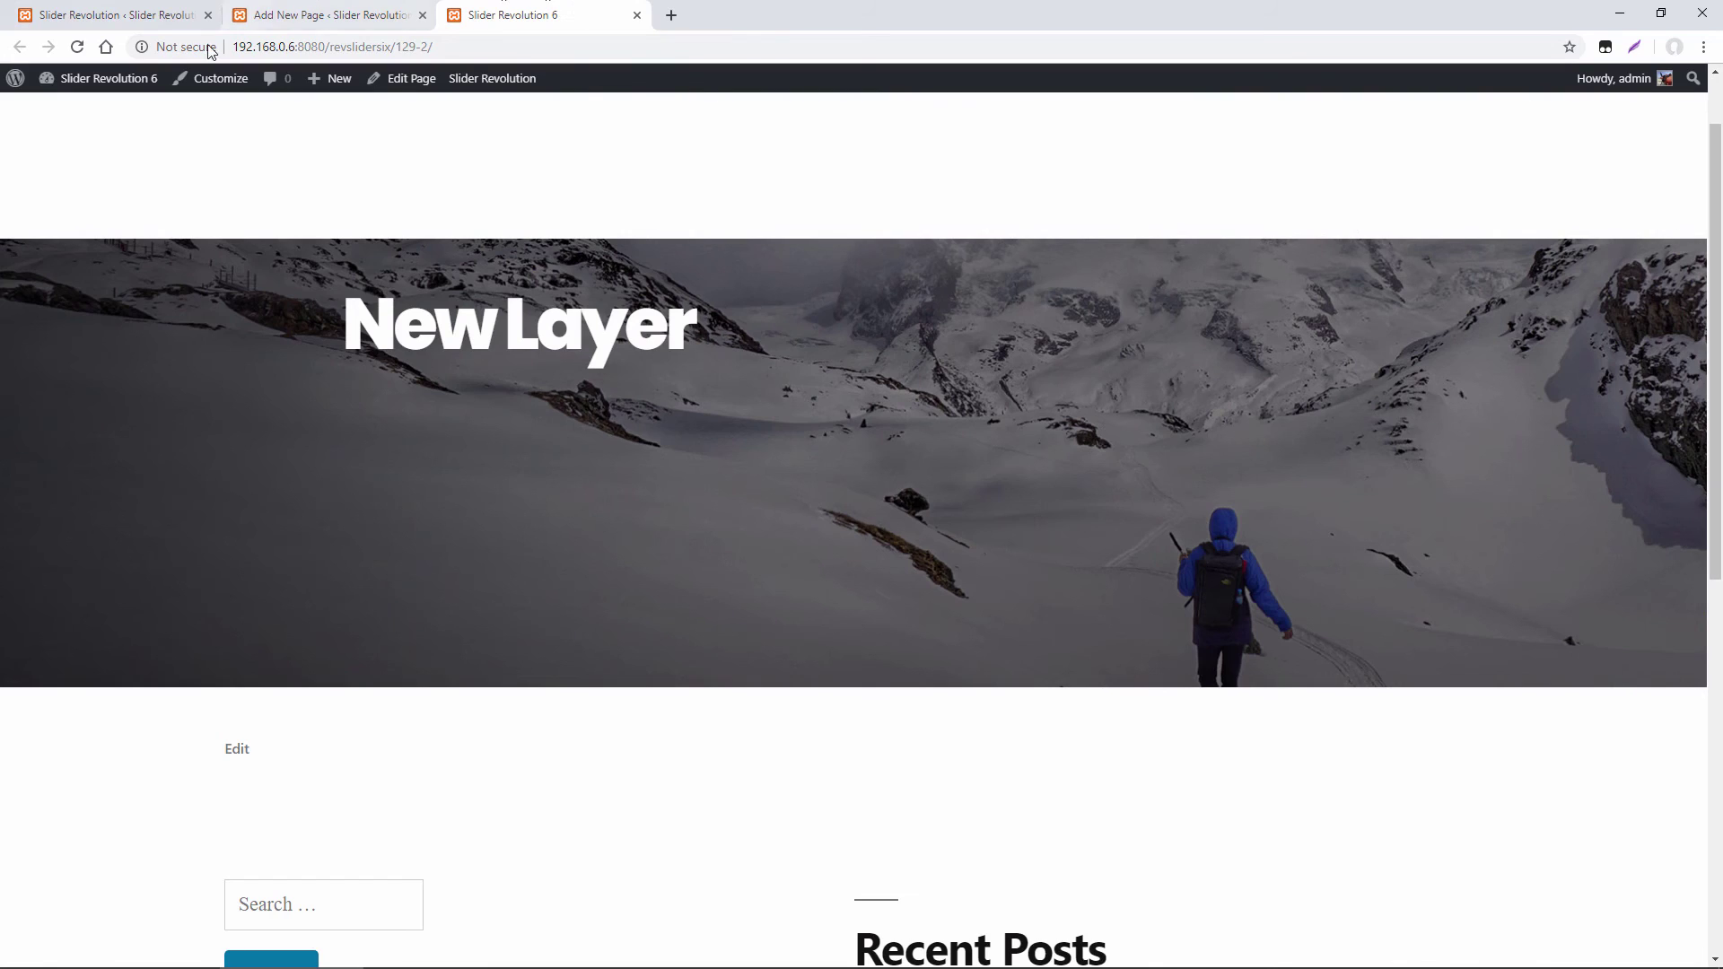
{"action": "left_click", "coordinate": [78, 47]}
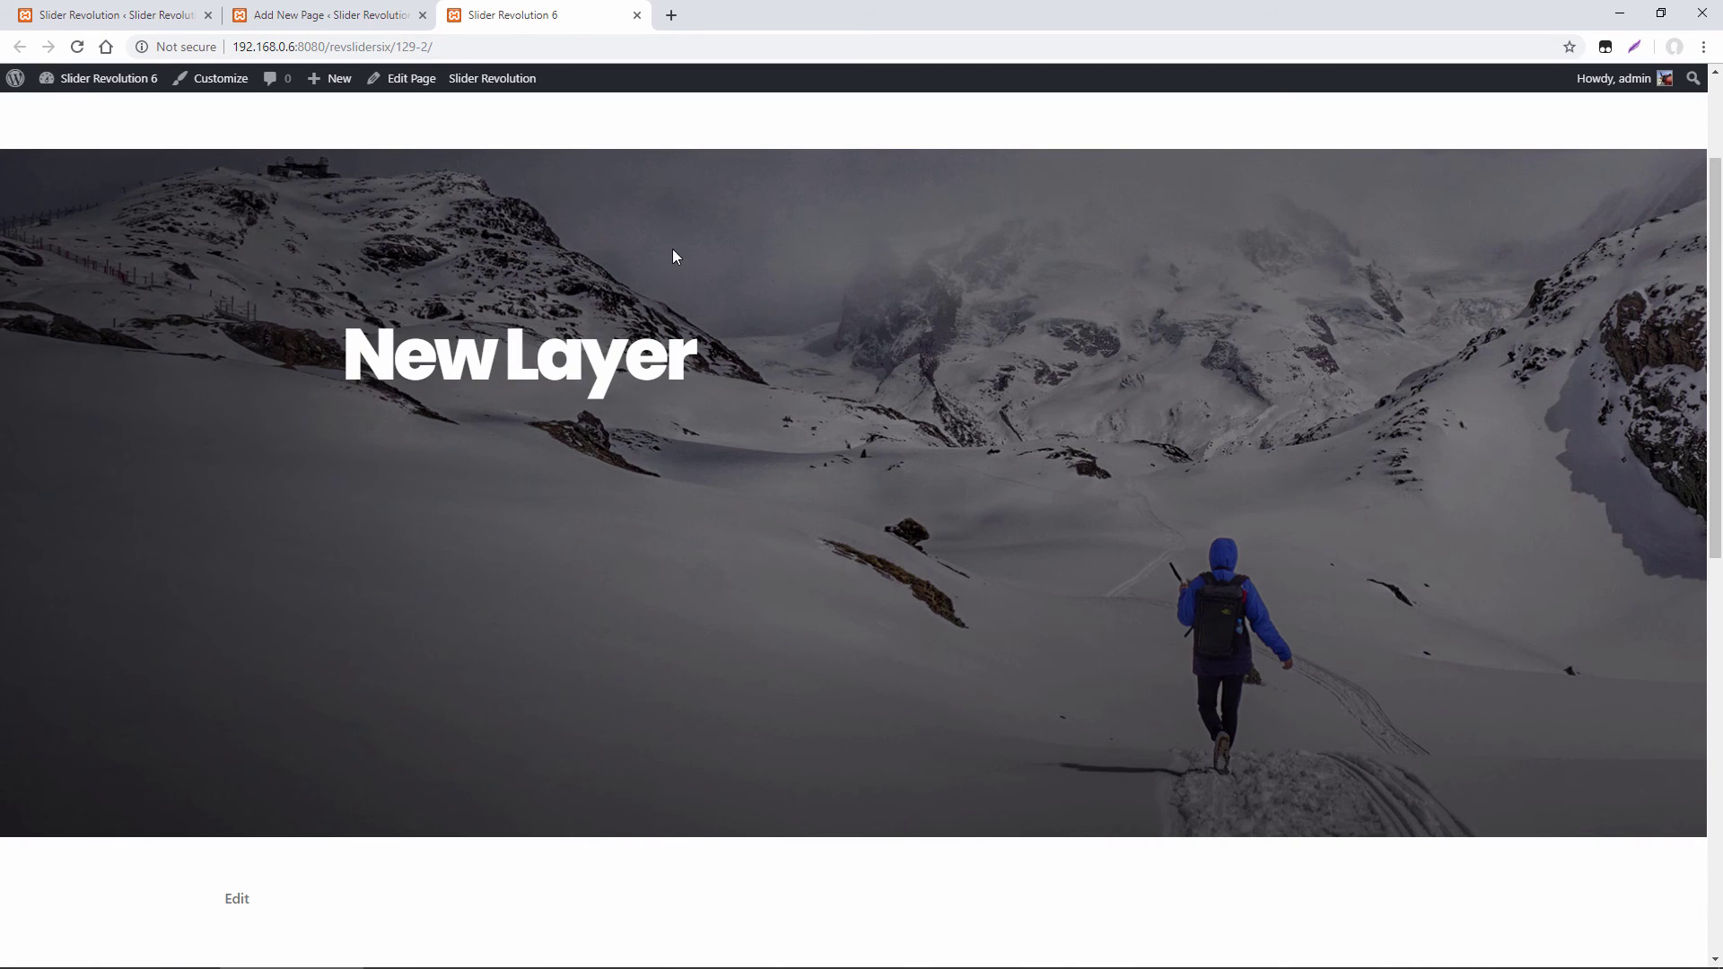
Set the desktop Layer Area size to 1000px wide by 1000px high and save the module
{"action": "left_click", "coordinate": [103, 14]}
{"action": "scroll", "coordinate": [1542, 326], "scroll_direction": "up", "scroll_amount": 2}
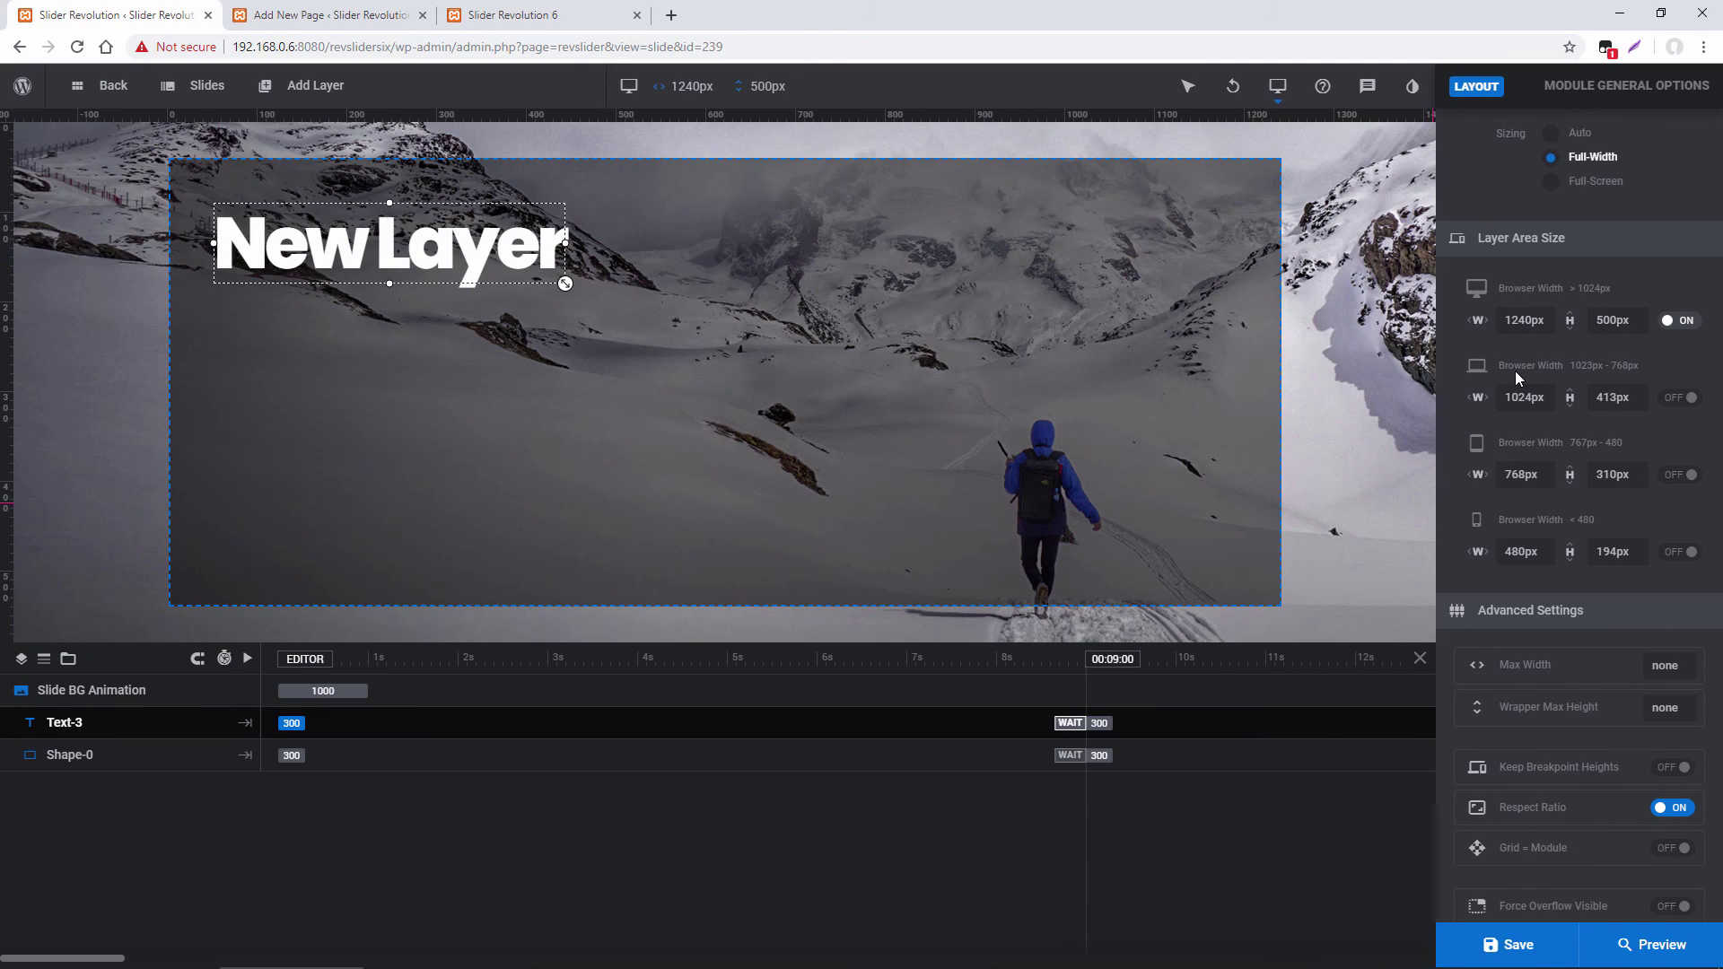
{"action": "double_click", "coordinate": [1531, 316]}
{"action": "type", "text": "1000"}
{"action": "double_click", "coordinate": [1620, 321]}
{"action": "type", "text": "1000"}
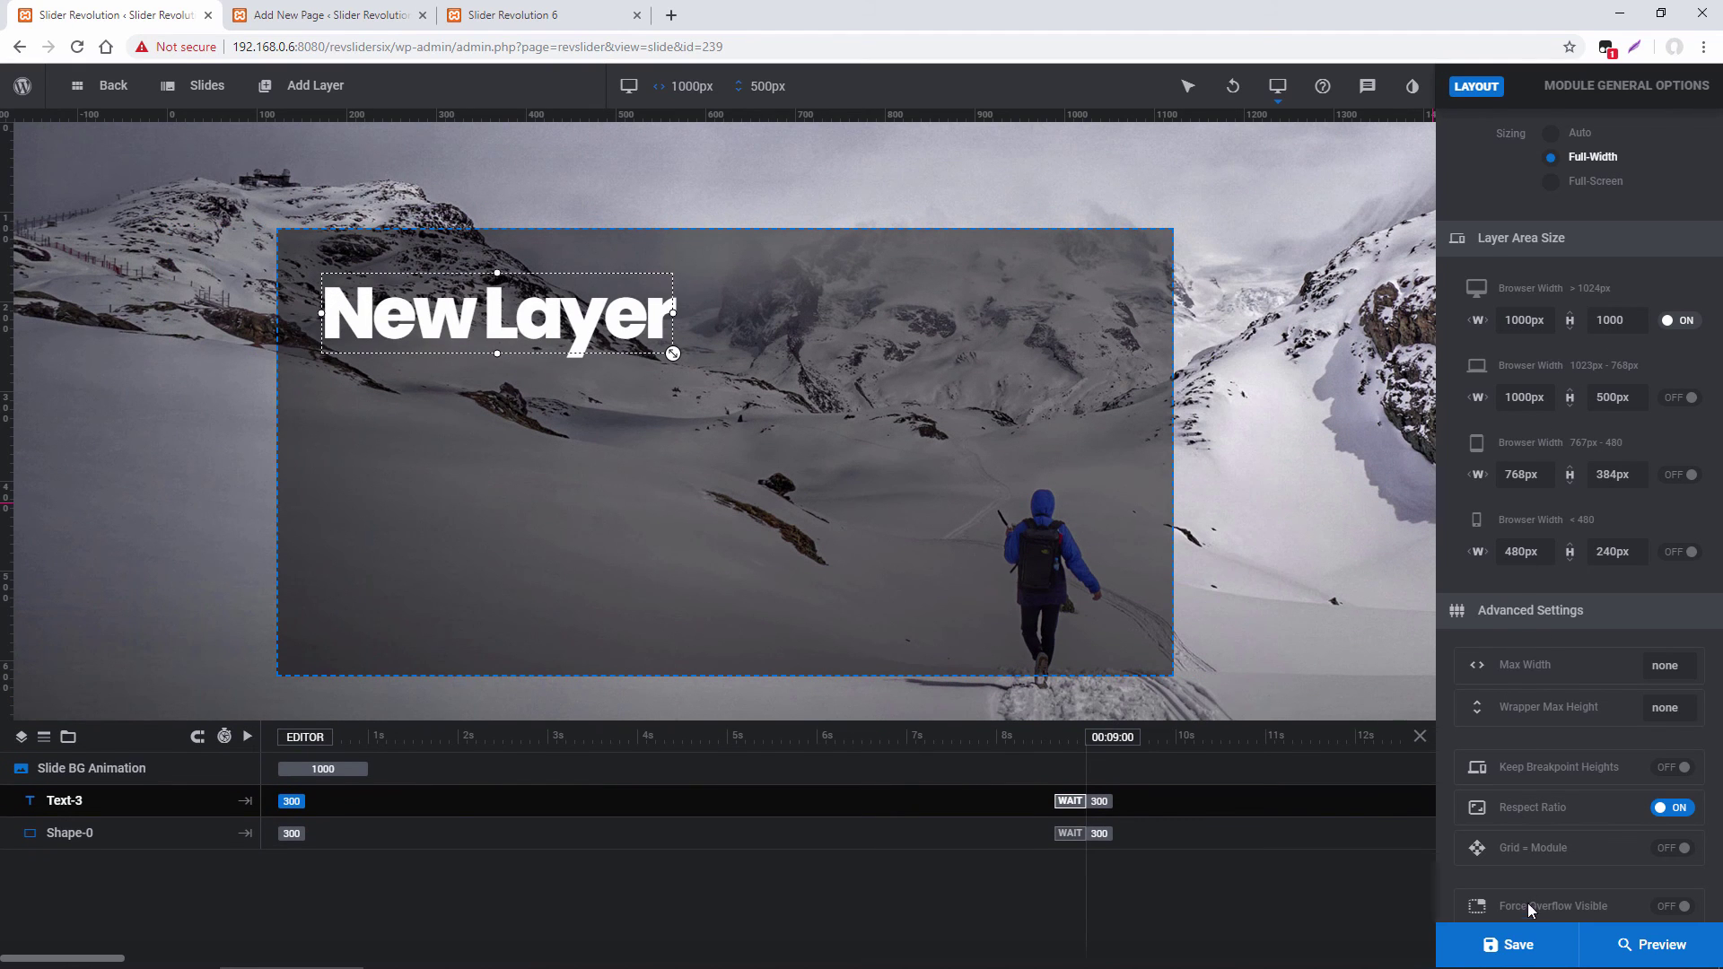
{"action": "left_click", "coordinate": [1515, 942]}
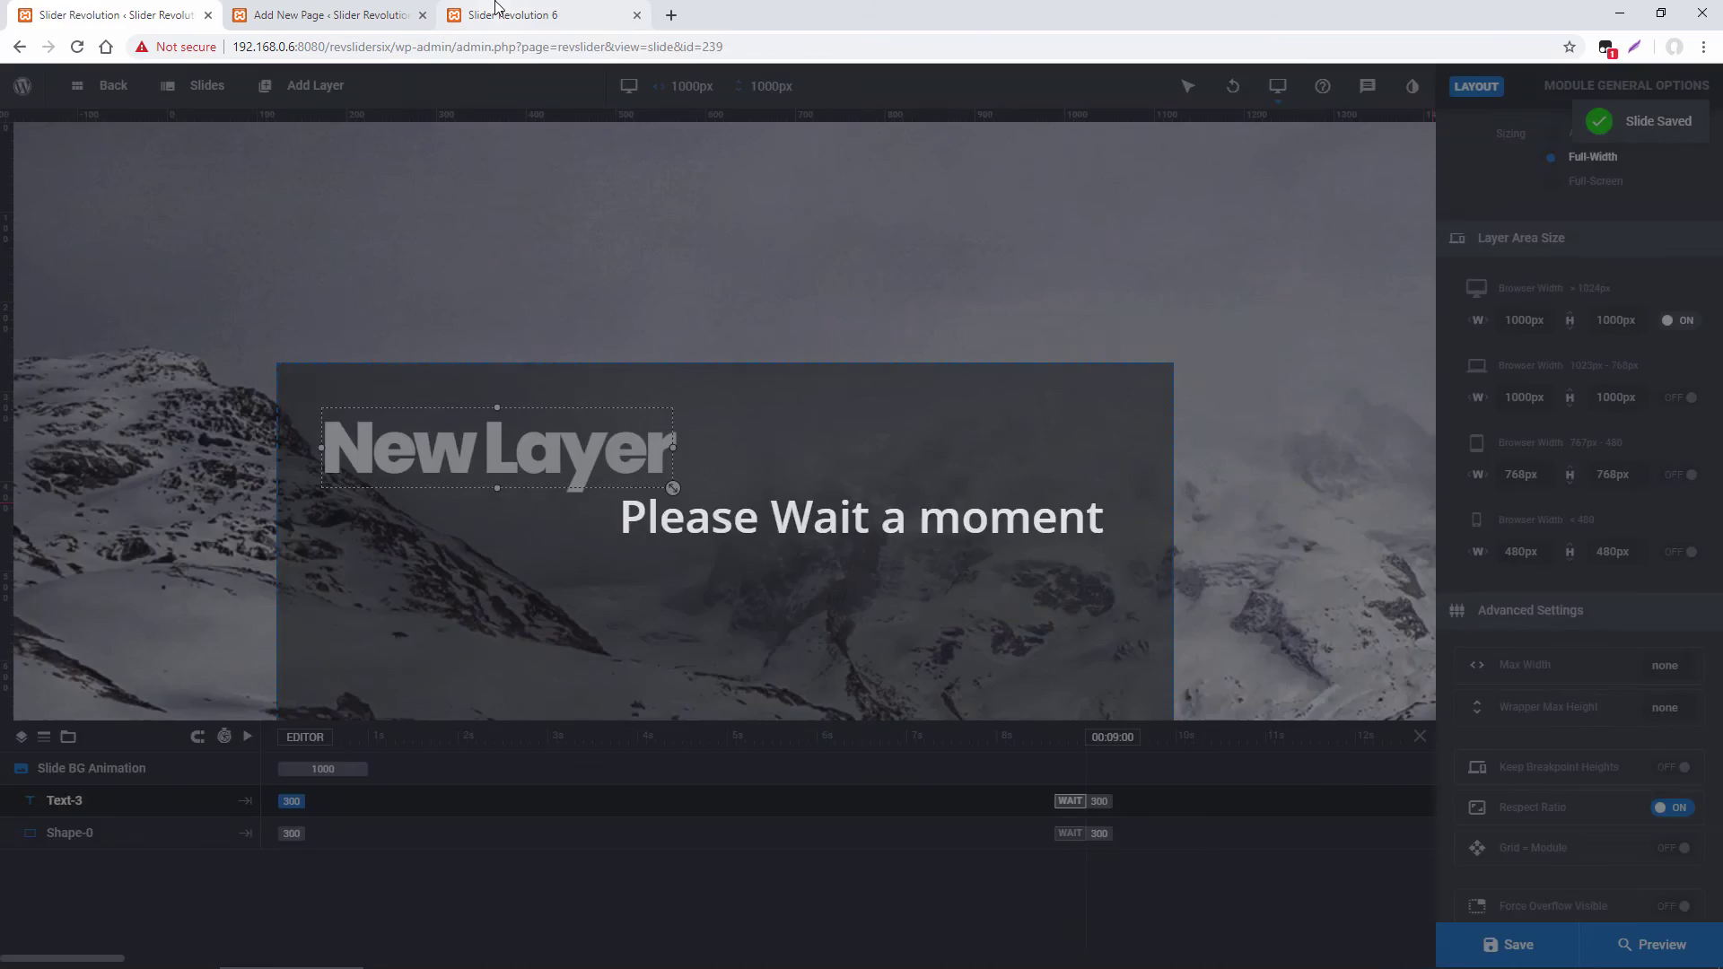
Reload the live page and examine the slider's height and proportions down to its lower edge
{"action": "left_click", "coordinate": [502, 14]}
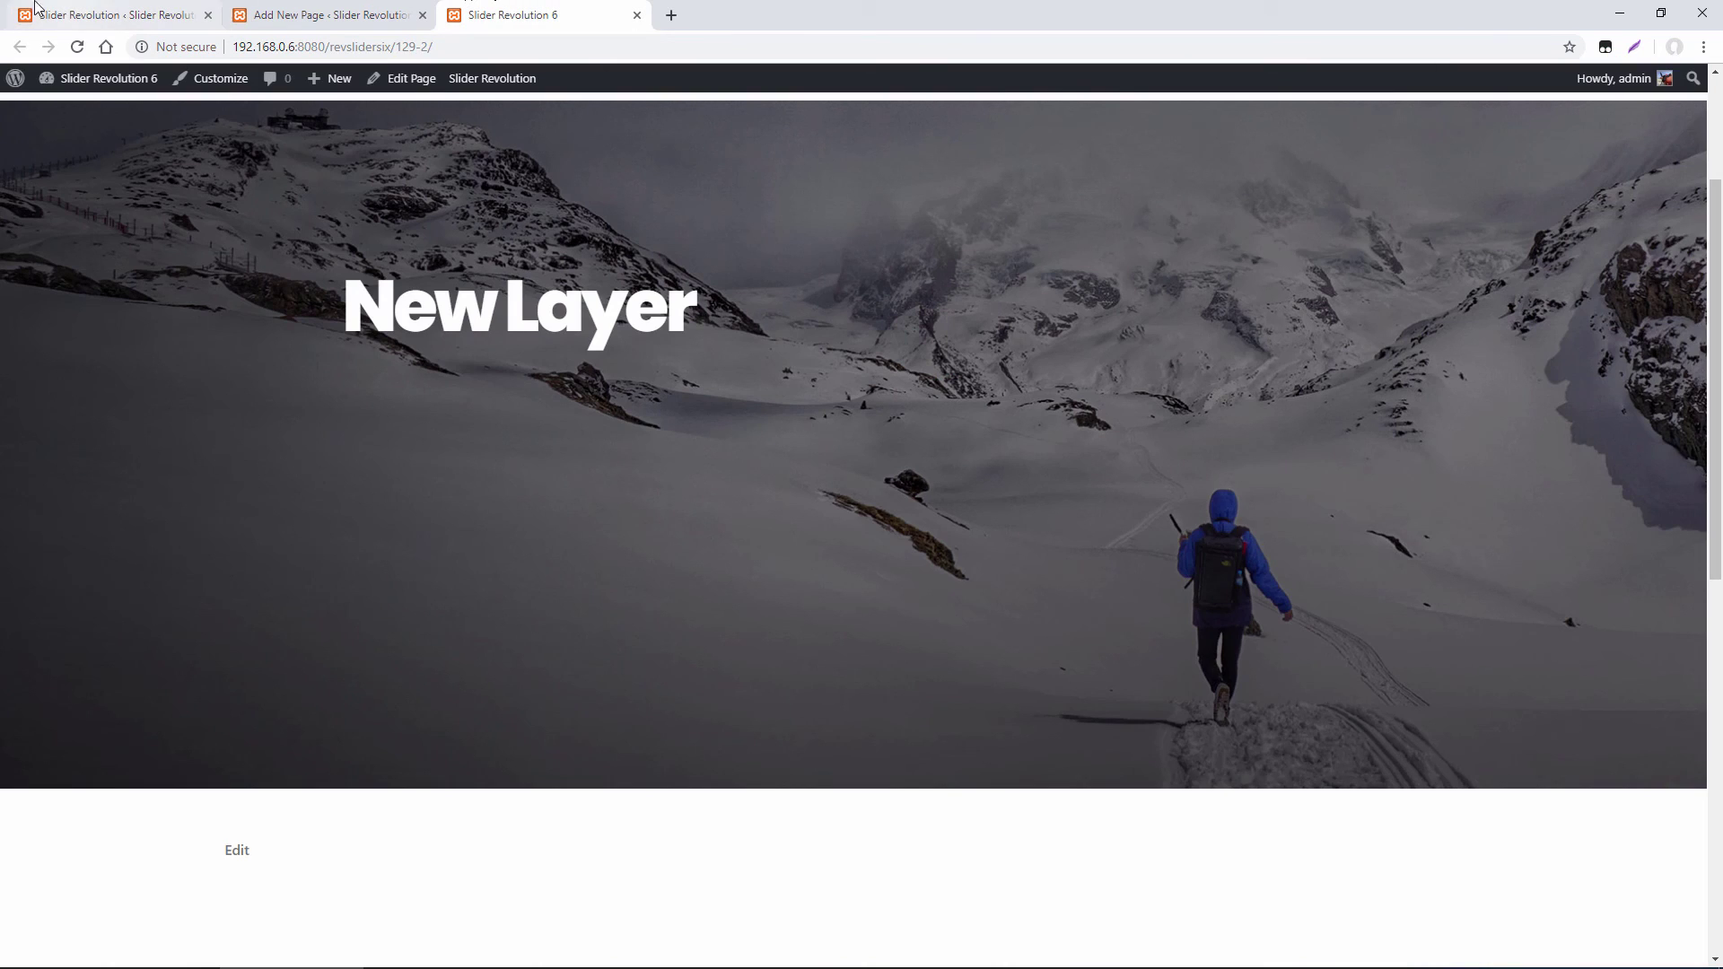
{"action": "left_click", "coordinate": [77, 47]}
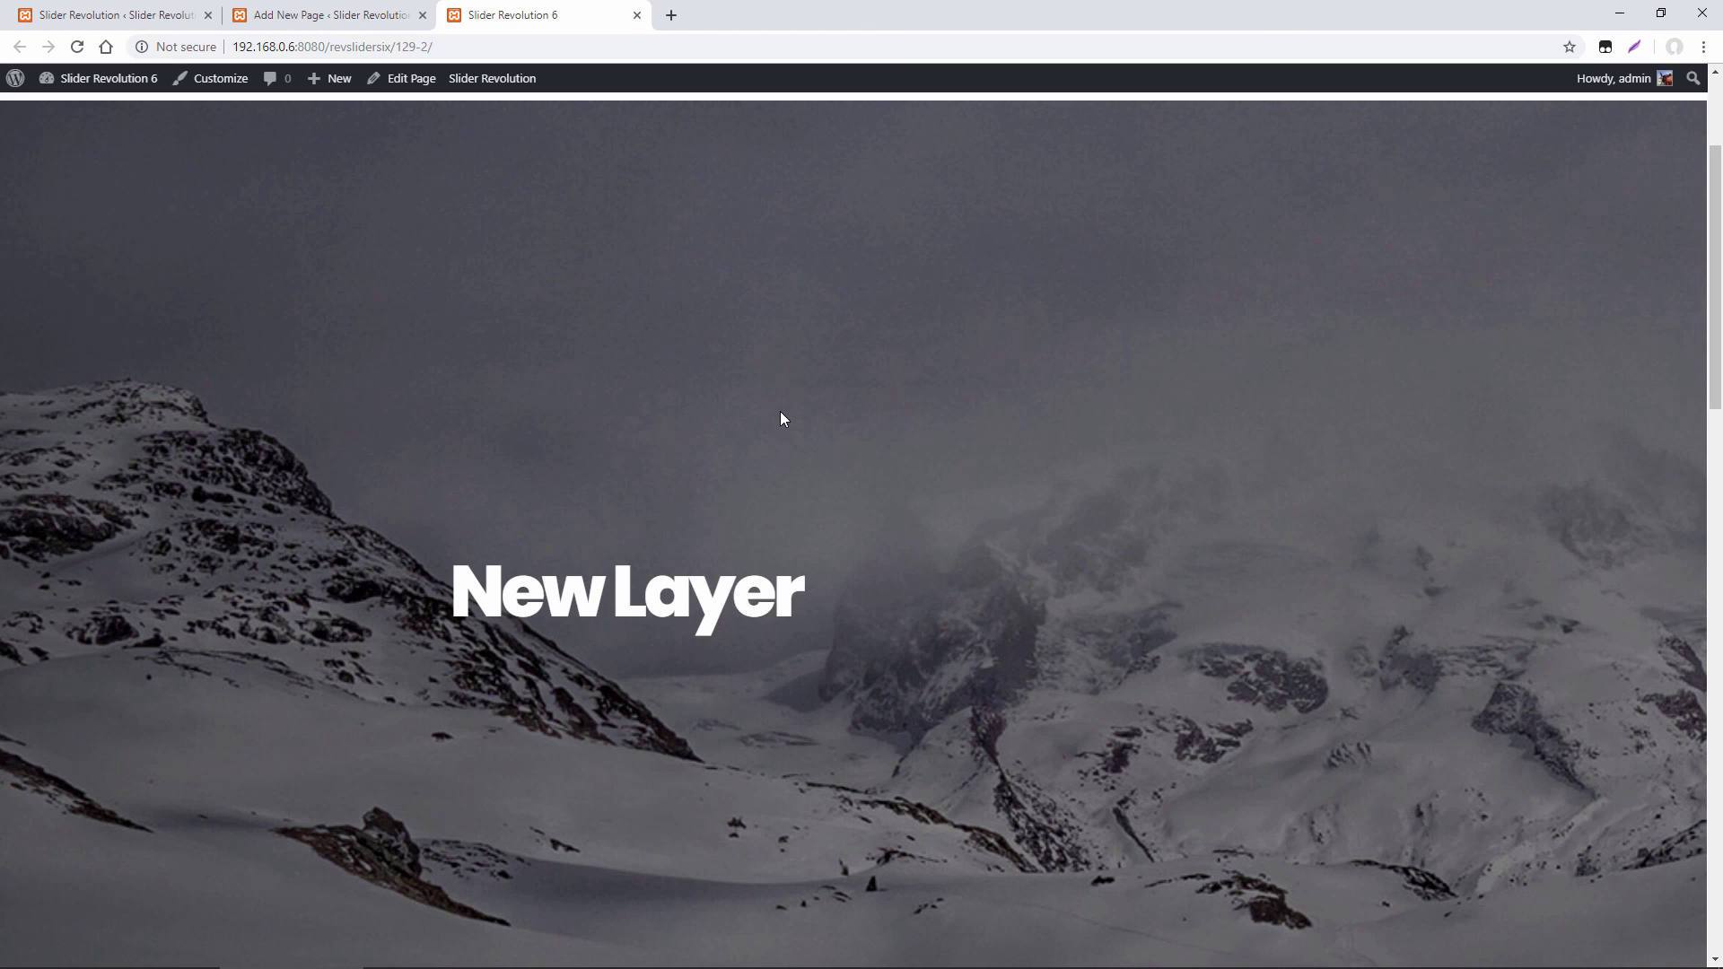
{"action": "scroll", "coordinate": [779, 411], "scroll_direction": "down", "scroll_amount": 3}
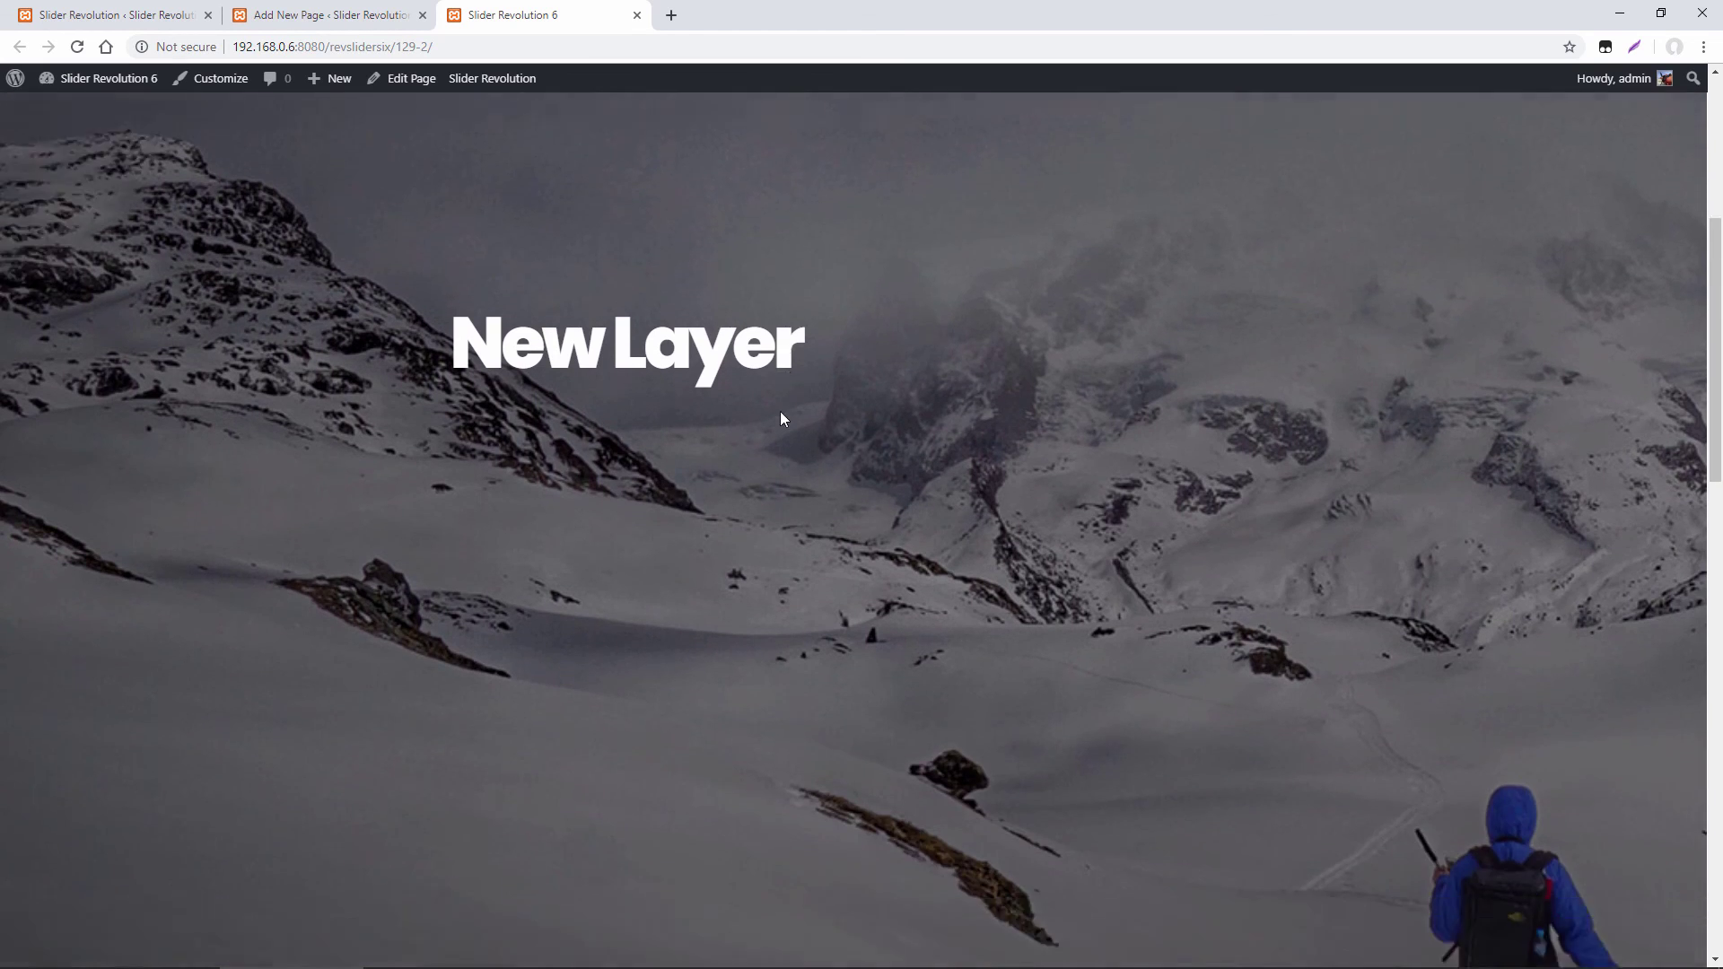
{"action": "scroll", "coordinate": [781, 415], "scroll_direction": "down", "scroll_amount": 3}
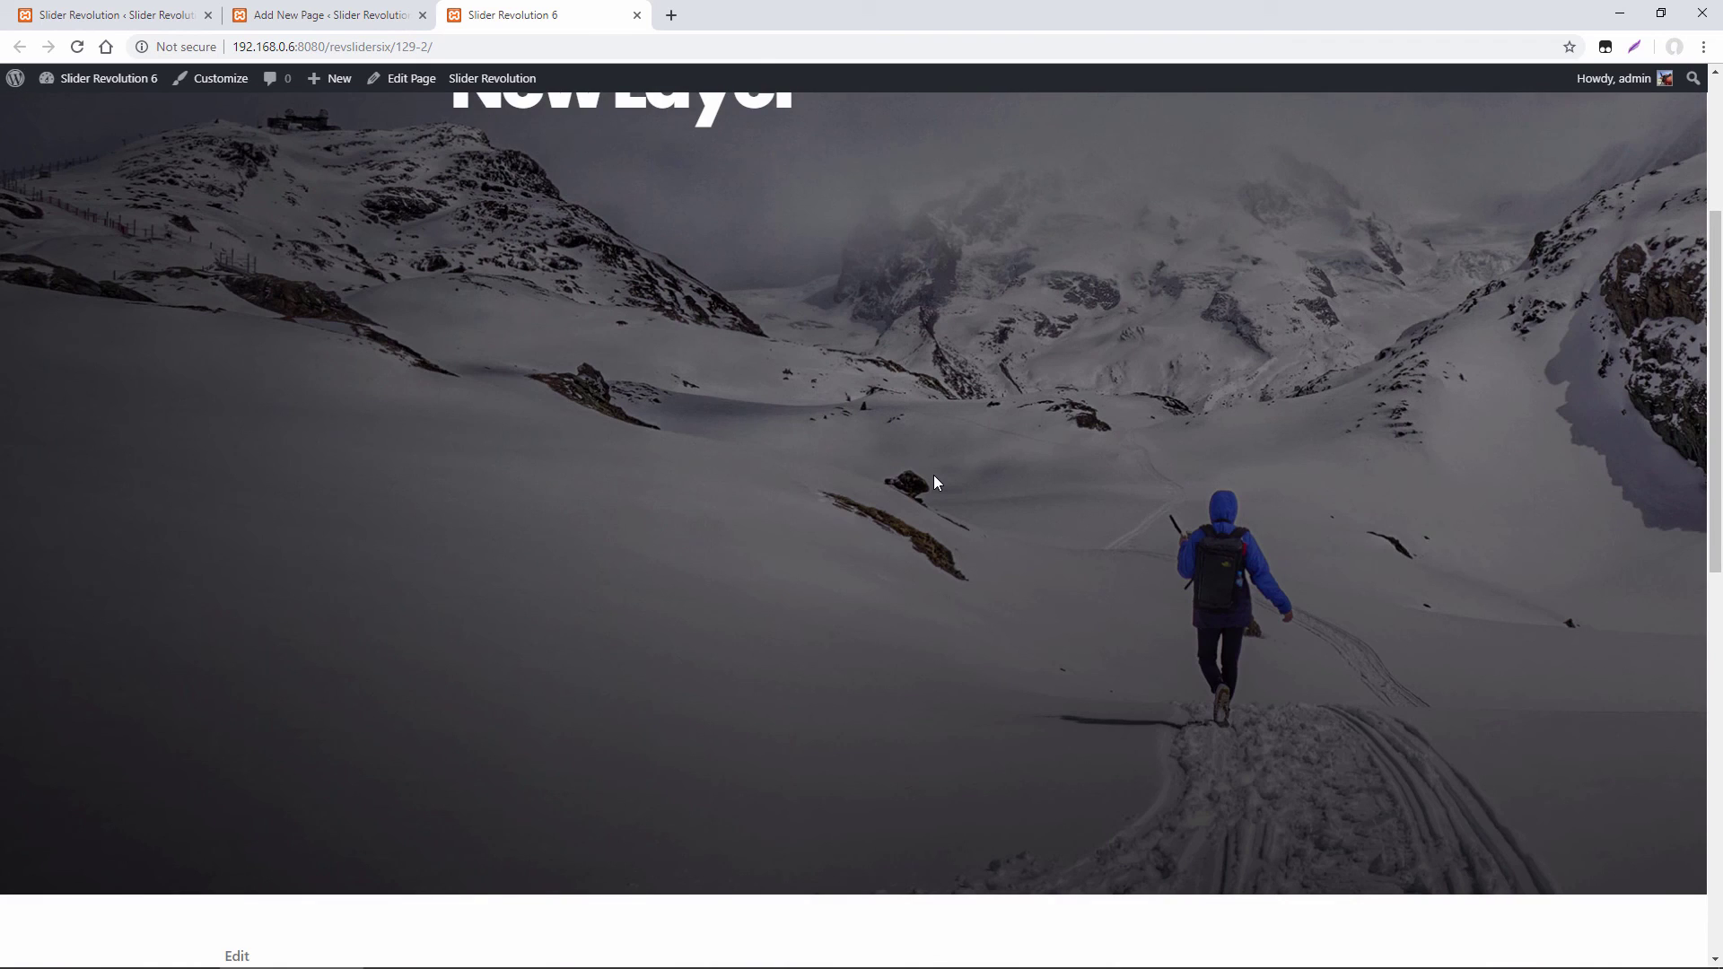
Return to the module editor, turn on arrows in the Navigation Options and review their alignment and visibility settings
{"action": "left_click", "coordinate": [151, 7]}
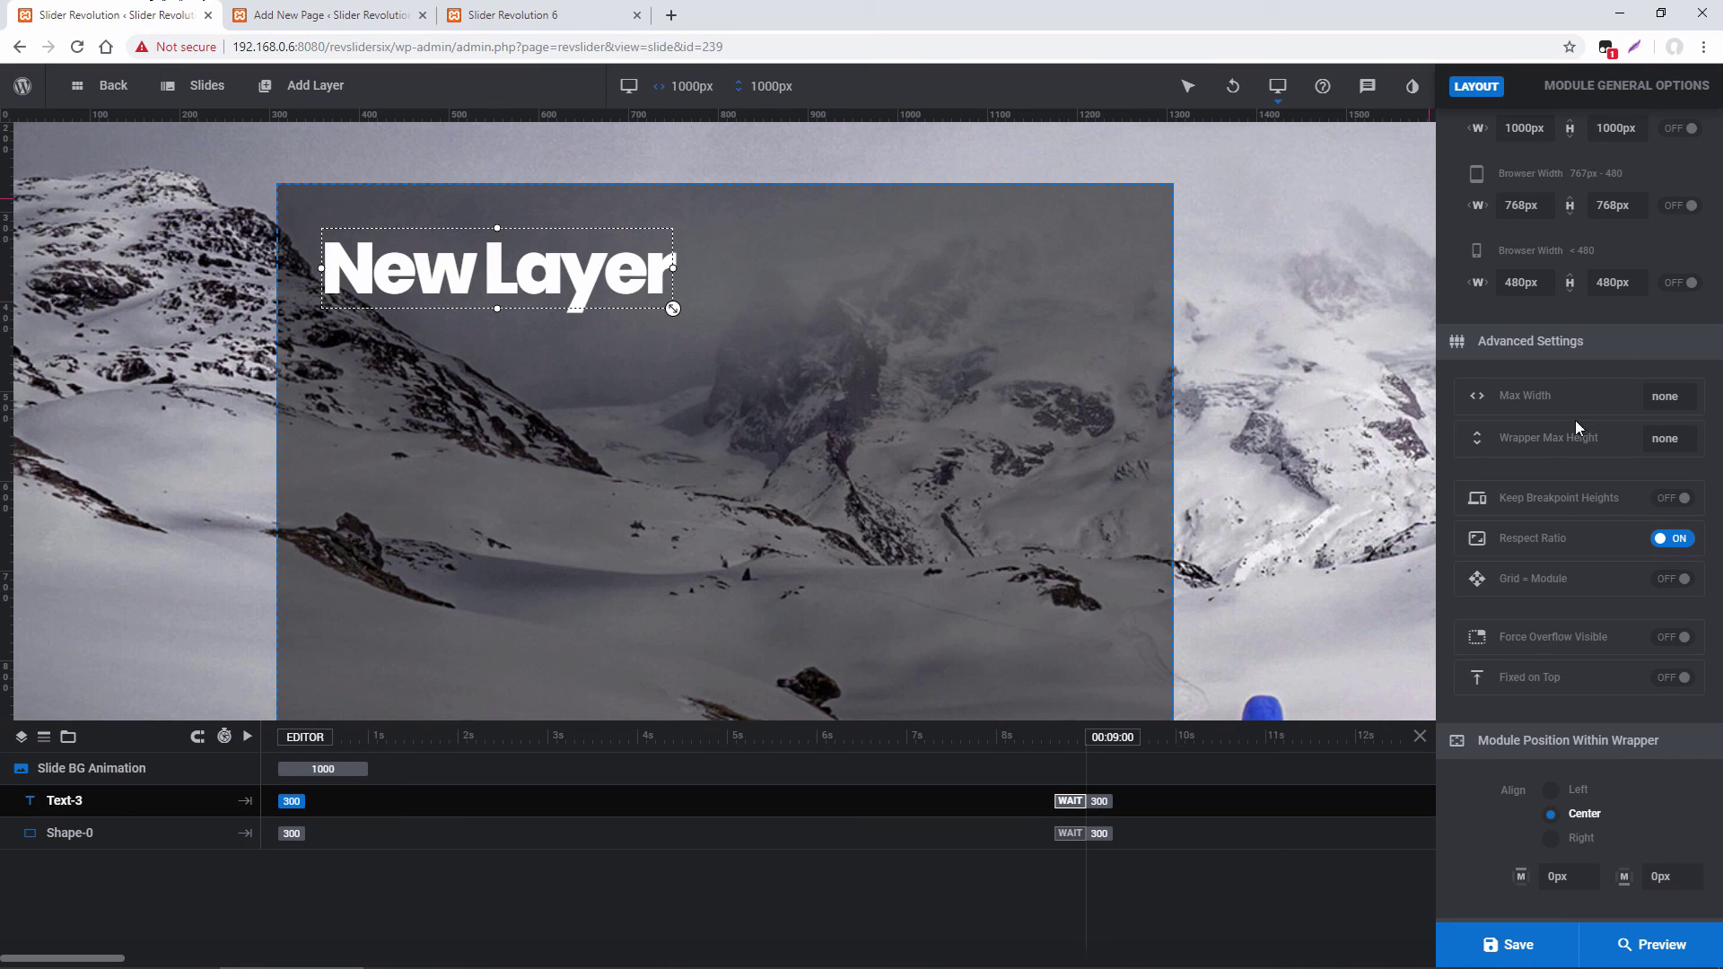
{"action": "scroll", "coordinate": [1562, 421], "scroll_direction": "up", "scroll_amount": 5}
{"action": "left_click", "coordinate": [1545, 90]}
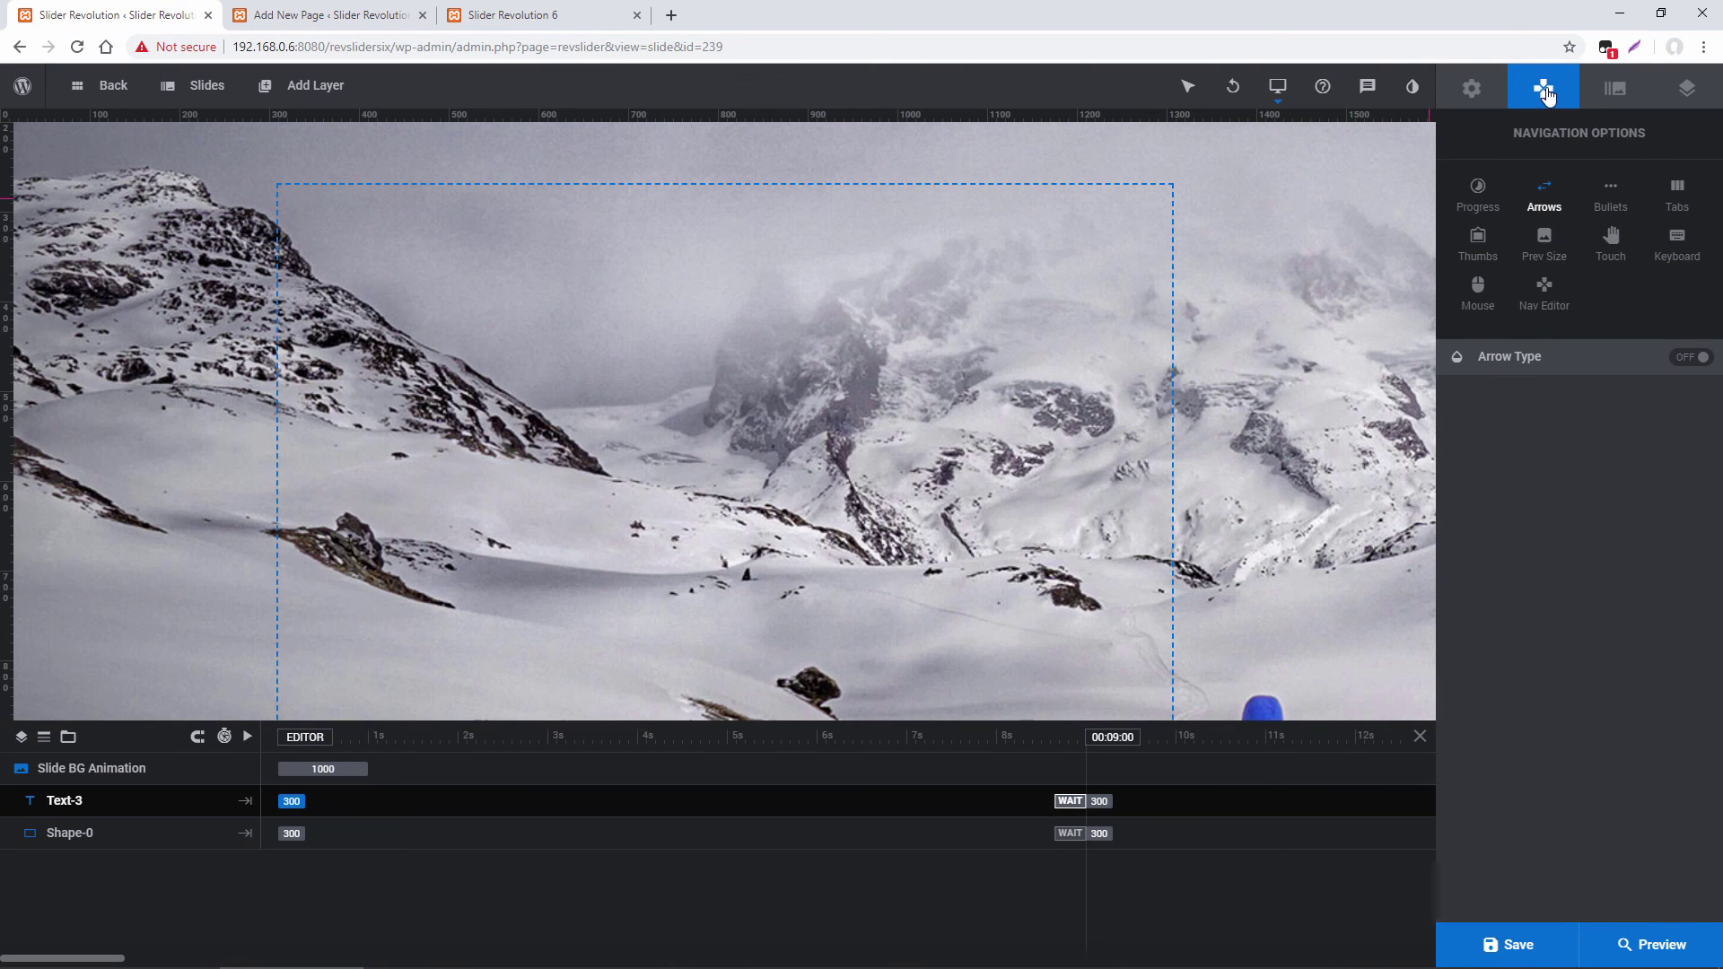
{"action": "left_click", "coordinate": [1693, 358]}
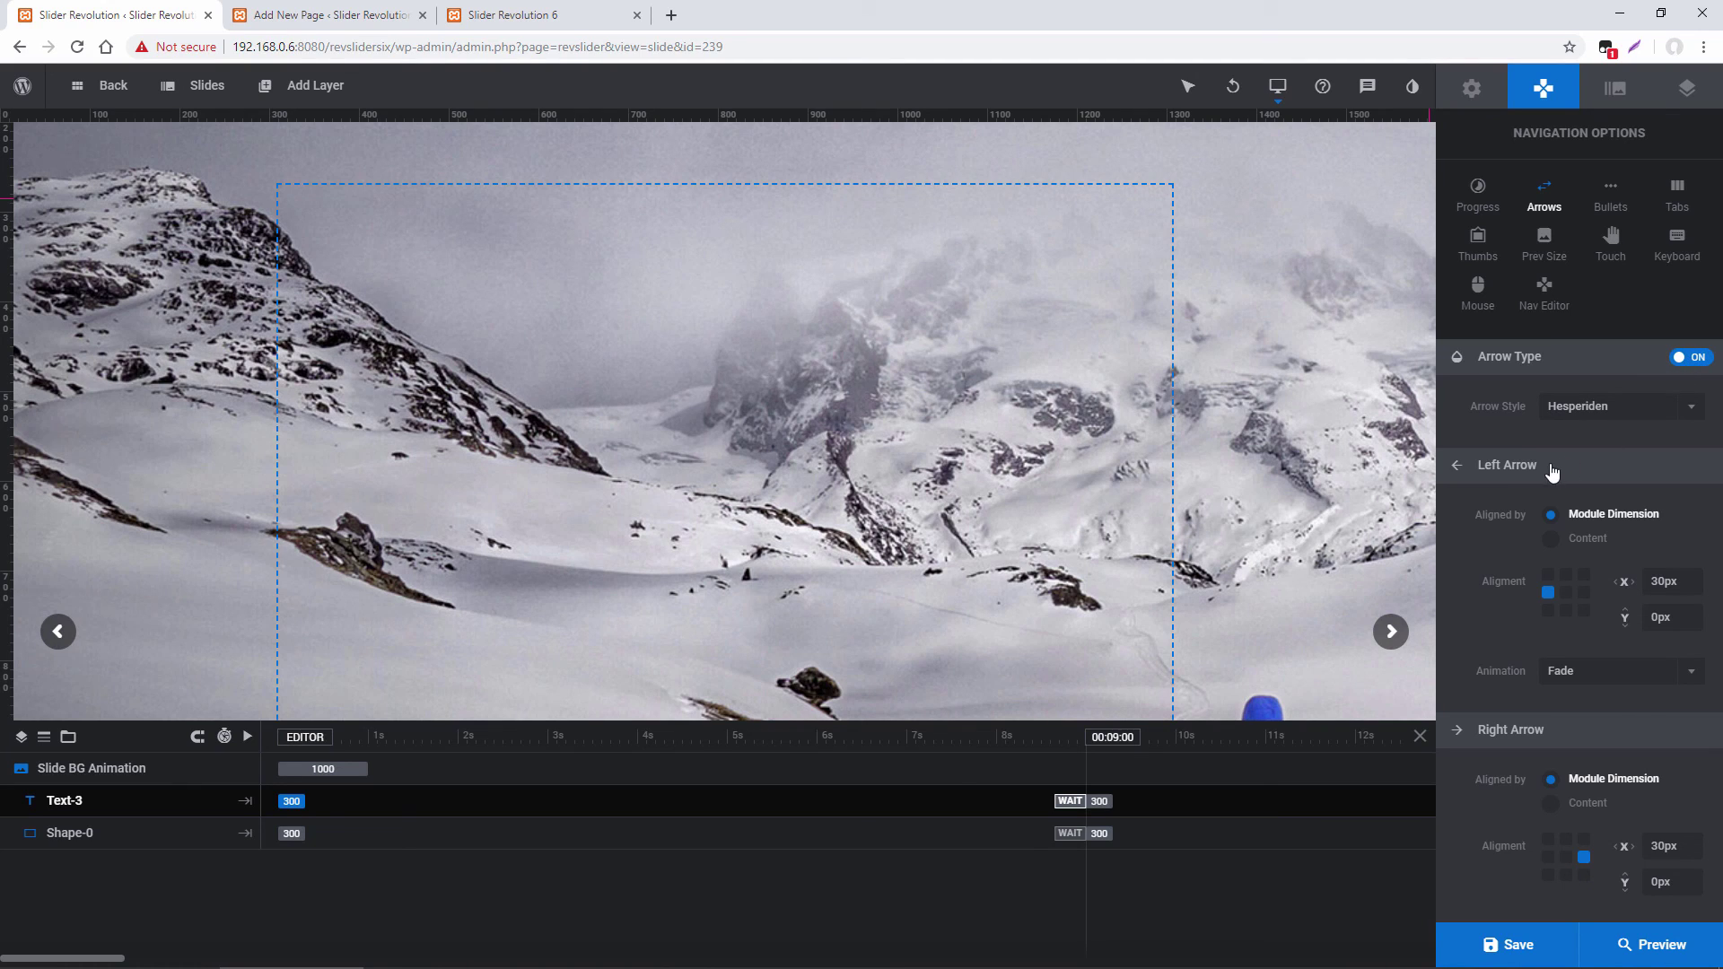
{"action": "scroll", "coordinate": [1493, 438], "scroll_direction": "down", "scroll_amount": 5}
{"action": "scroll", "coordinate": [1493, 443], "scroll_direction": "down", "scroll_amount": 2}
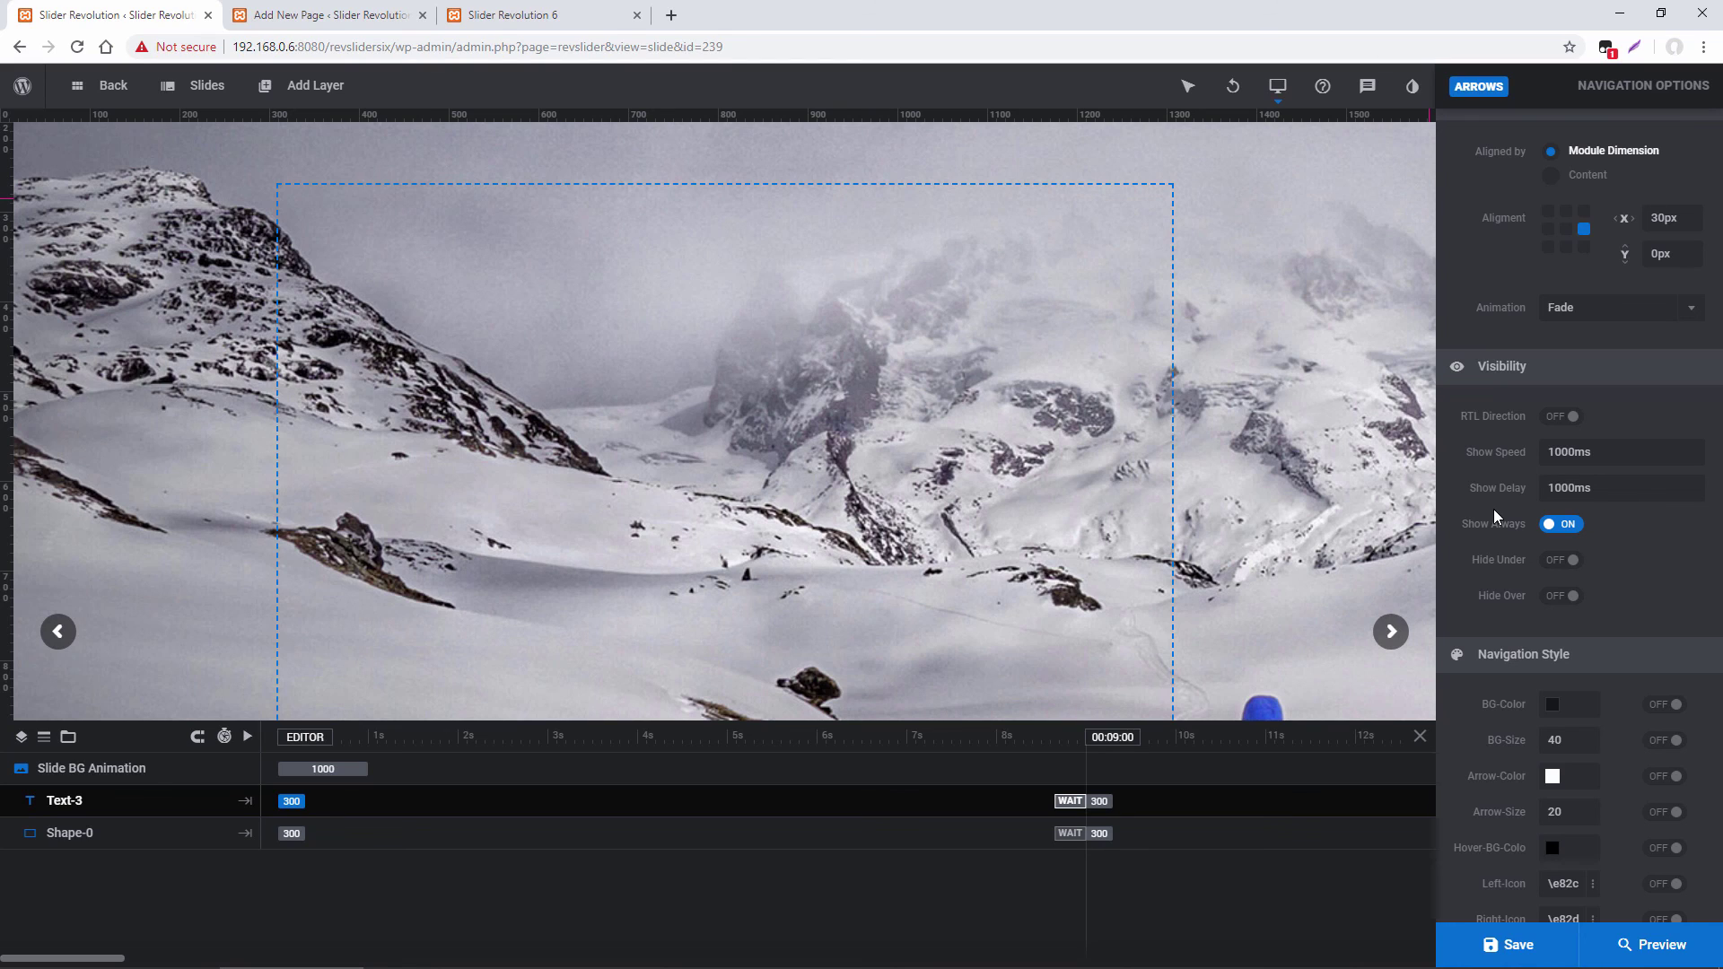
{"action": "scroll", "coordinate": [1500, 465], "scroll_direction": "up", "scroll_amount": 8}
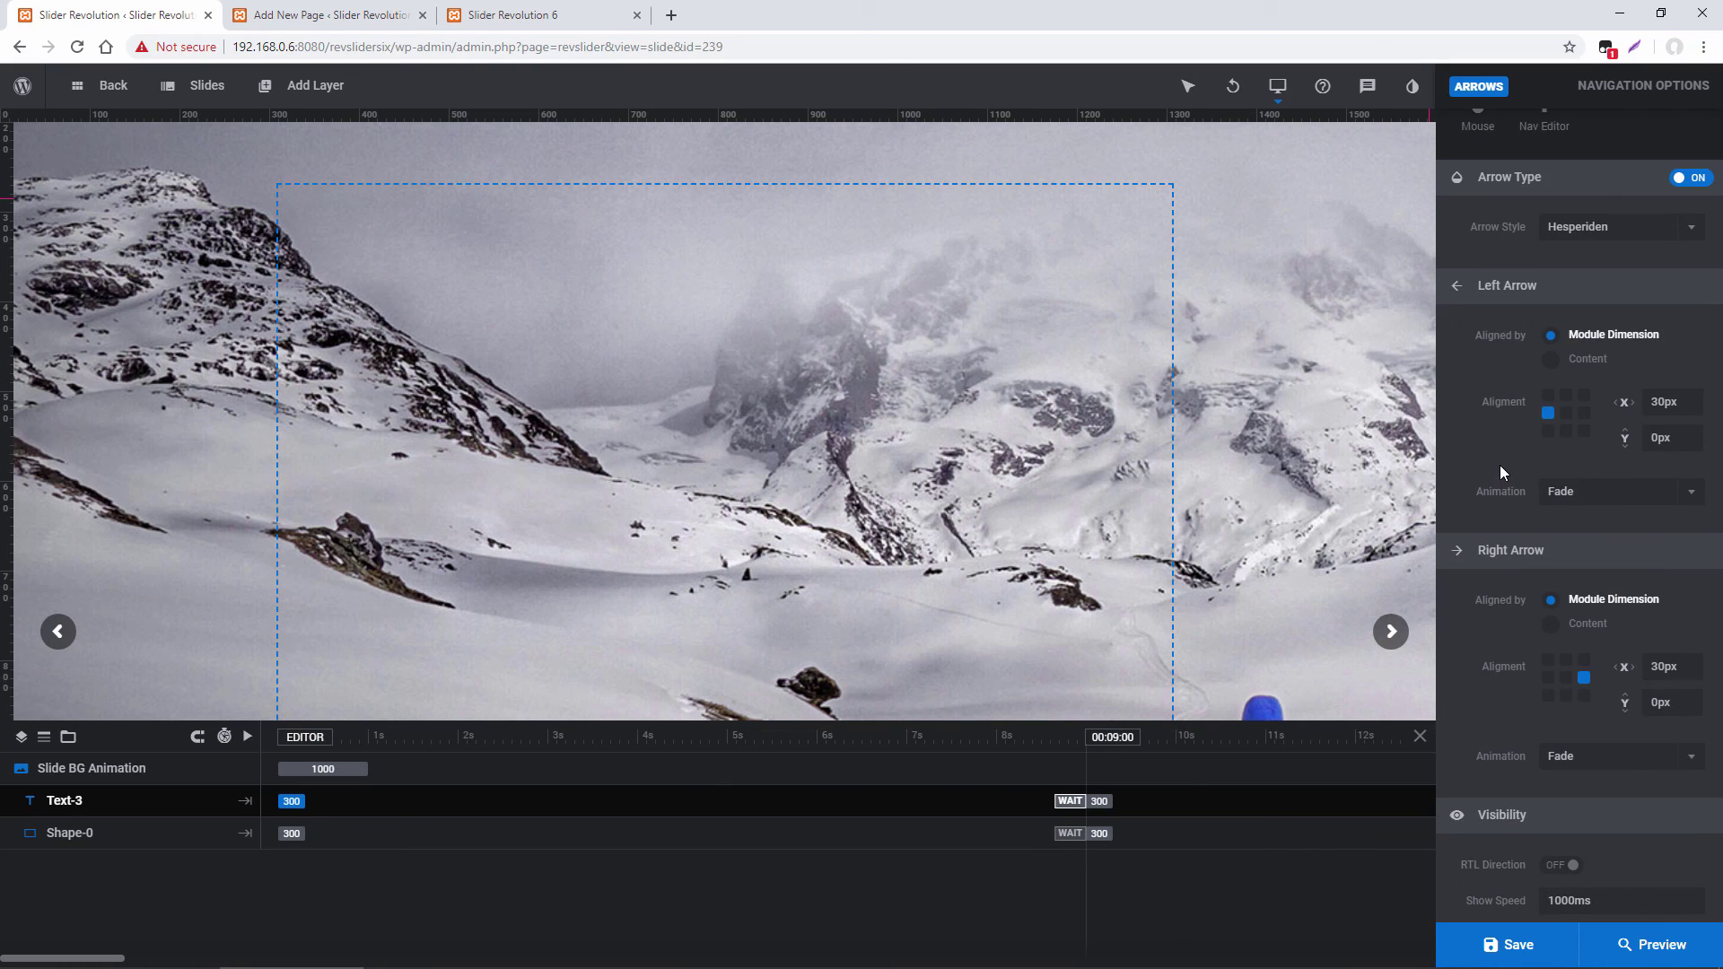
Turn on thumbnail navigation and set it to hide under a width of 640px
{"action": "left_click", "coordinate": [1478, 244]}
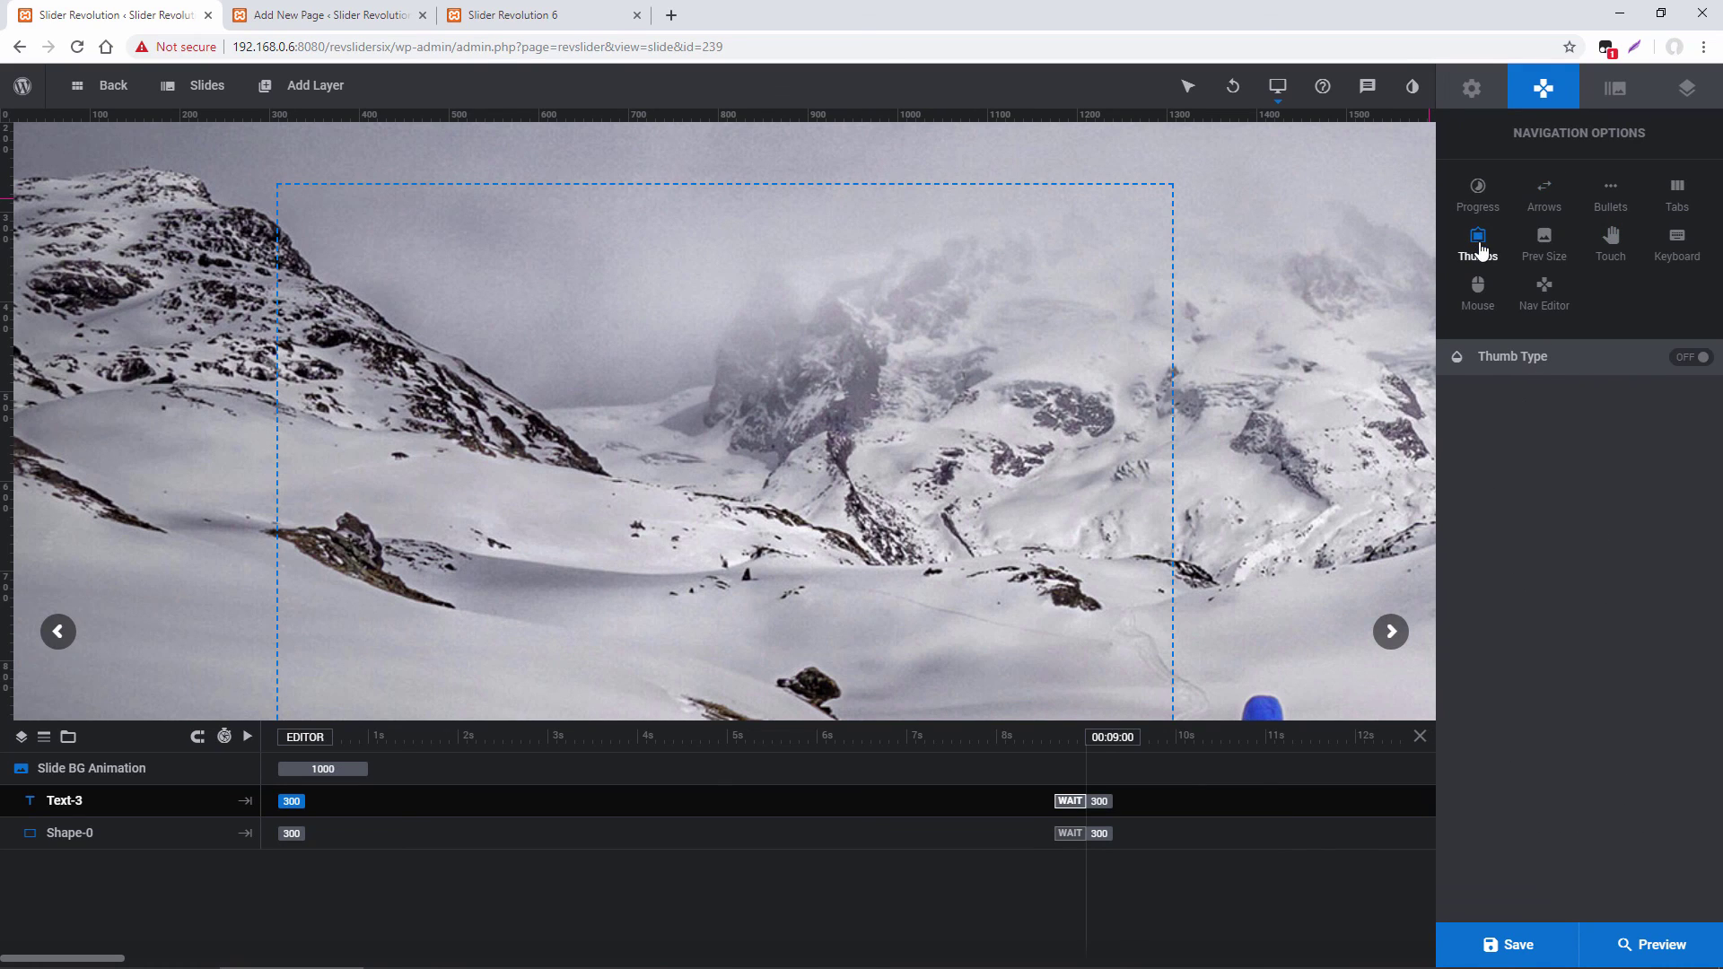
{"action": "left_click", "coordinate": [1693, 359]}
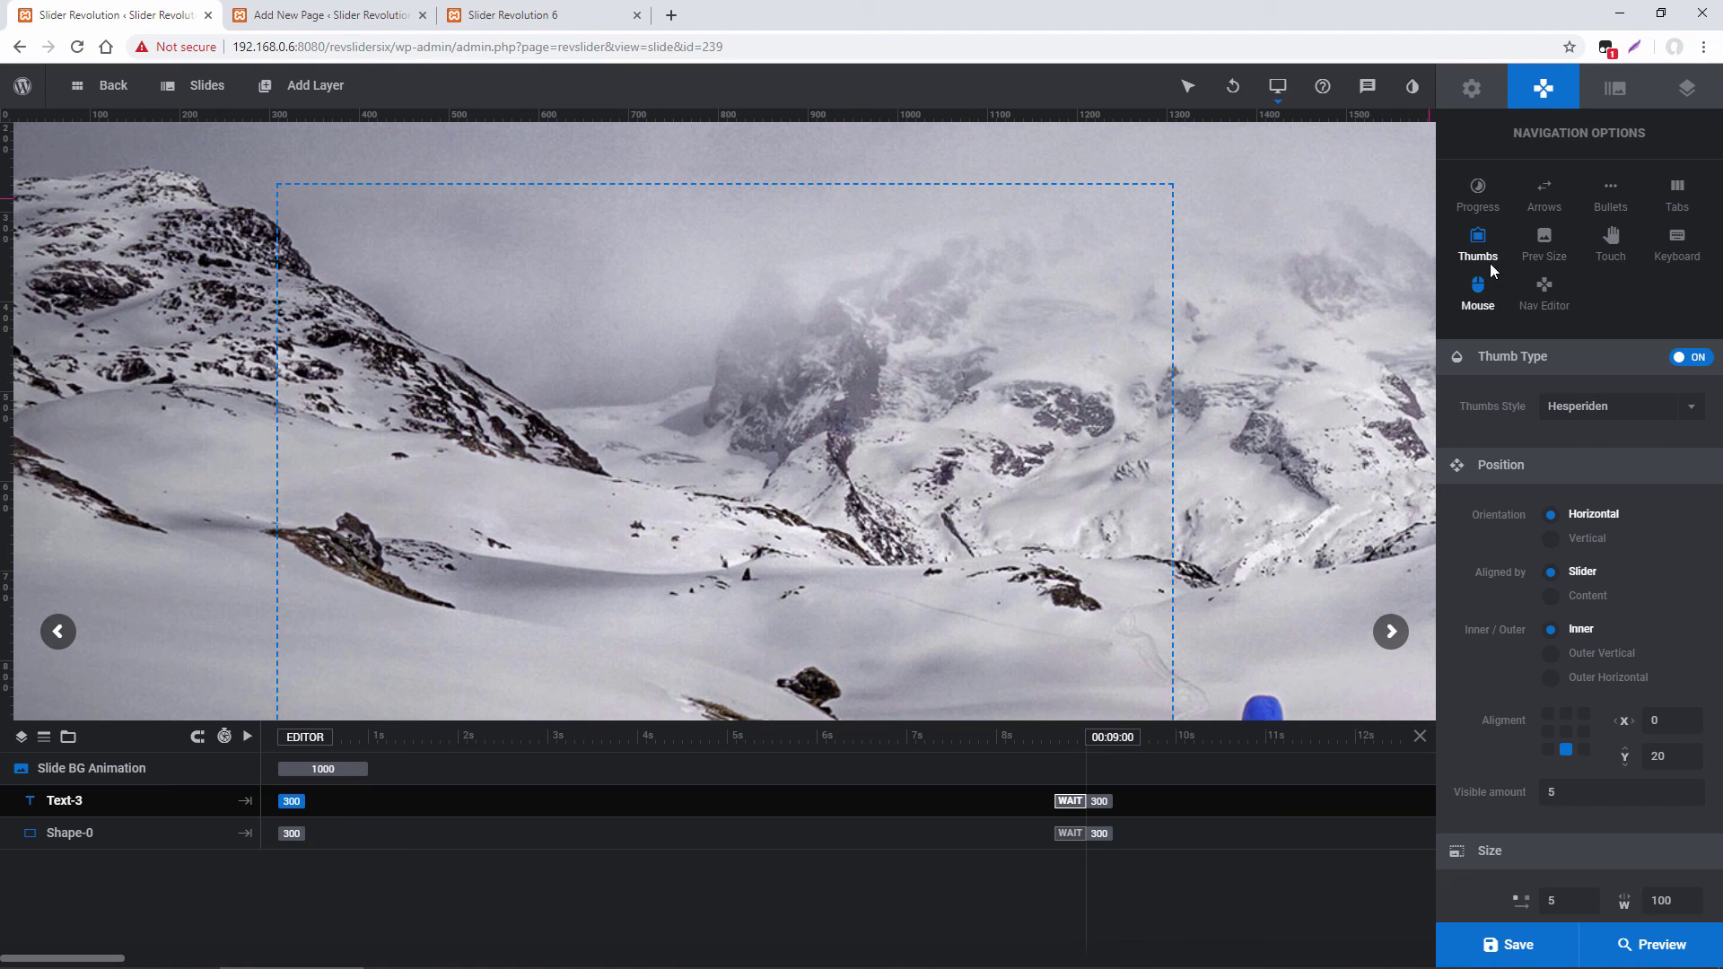
{"action": "scroll", "coordinate": [1506, 493], "scroll_direction": "down", "scroll_amount": 10}
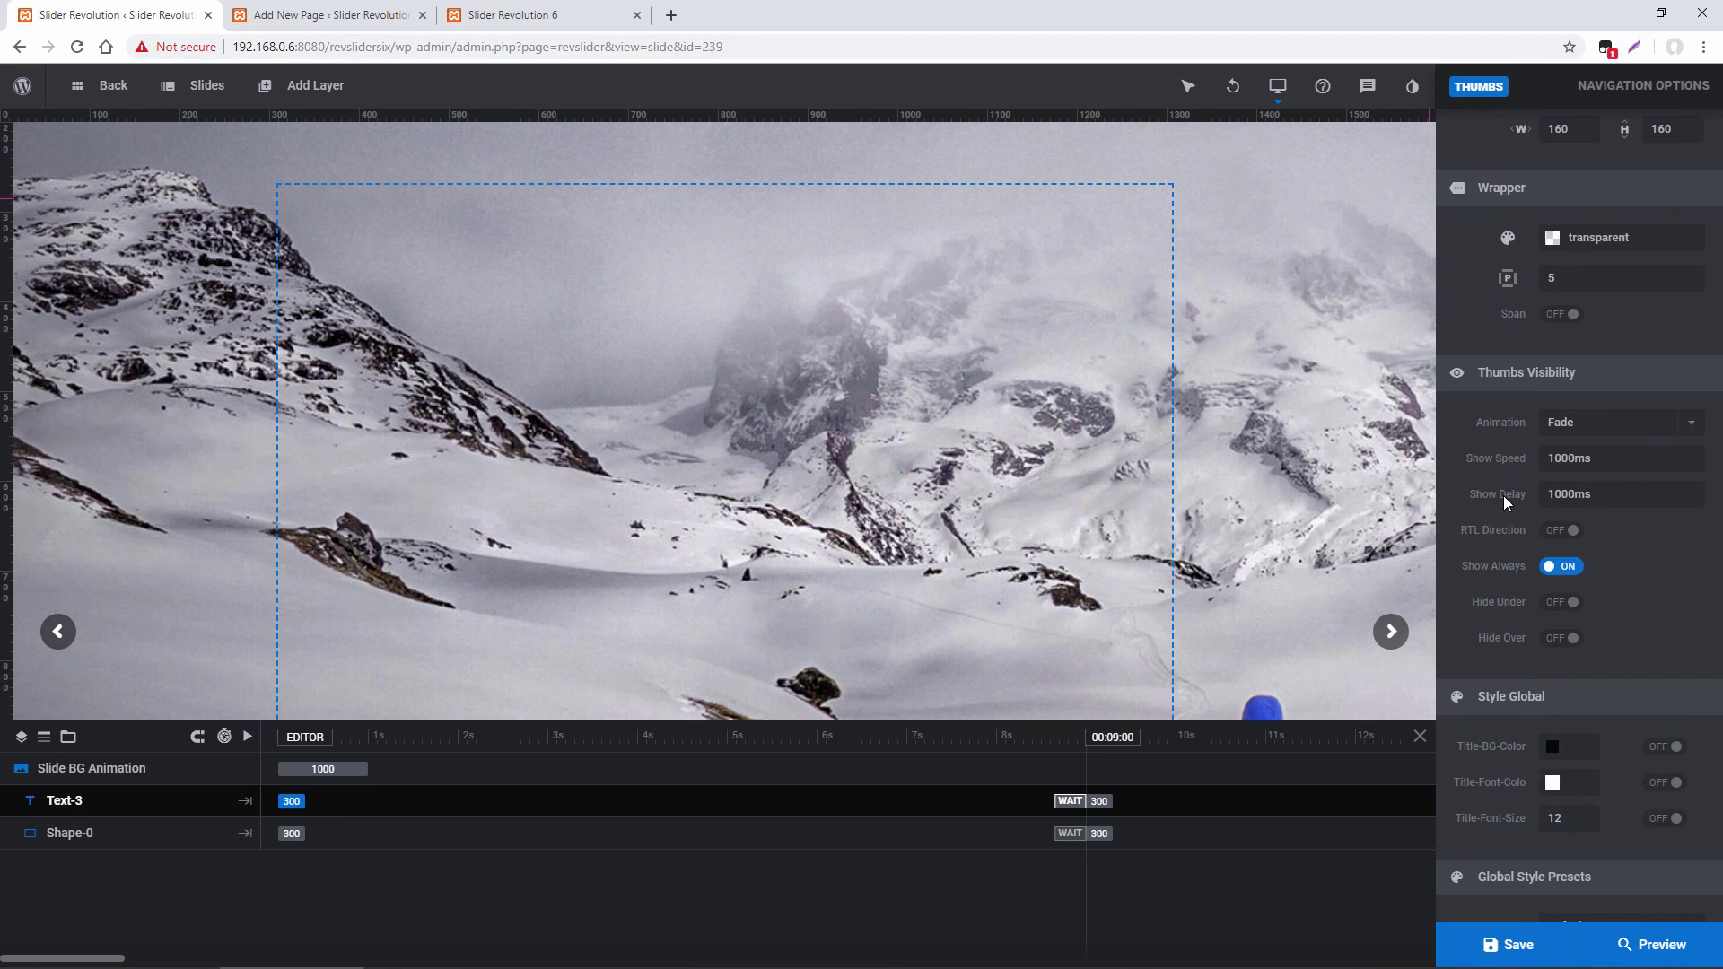
{"action": "left_click", "coordinate": [1561, 602]}
{"action": "left_click", "coordinate": [1683, 604]}
{"action": "type", "text": "640px"}
{"action": "scroll", "coordinate": [1615, 547], "scroll_direction": "up", "scroll_amount": 2}
{"action": "scroll", "coordinate": [1605, 522], "scroll_direction": "up", "scroll_amount": 2}
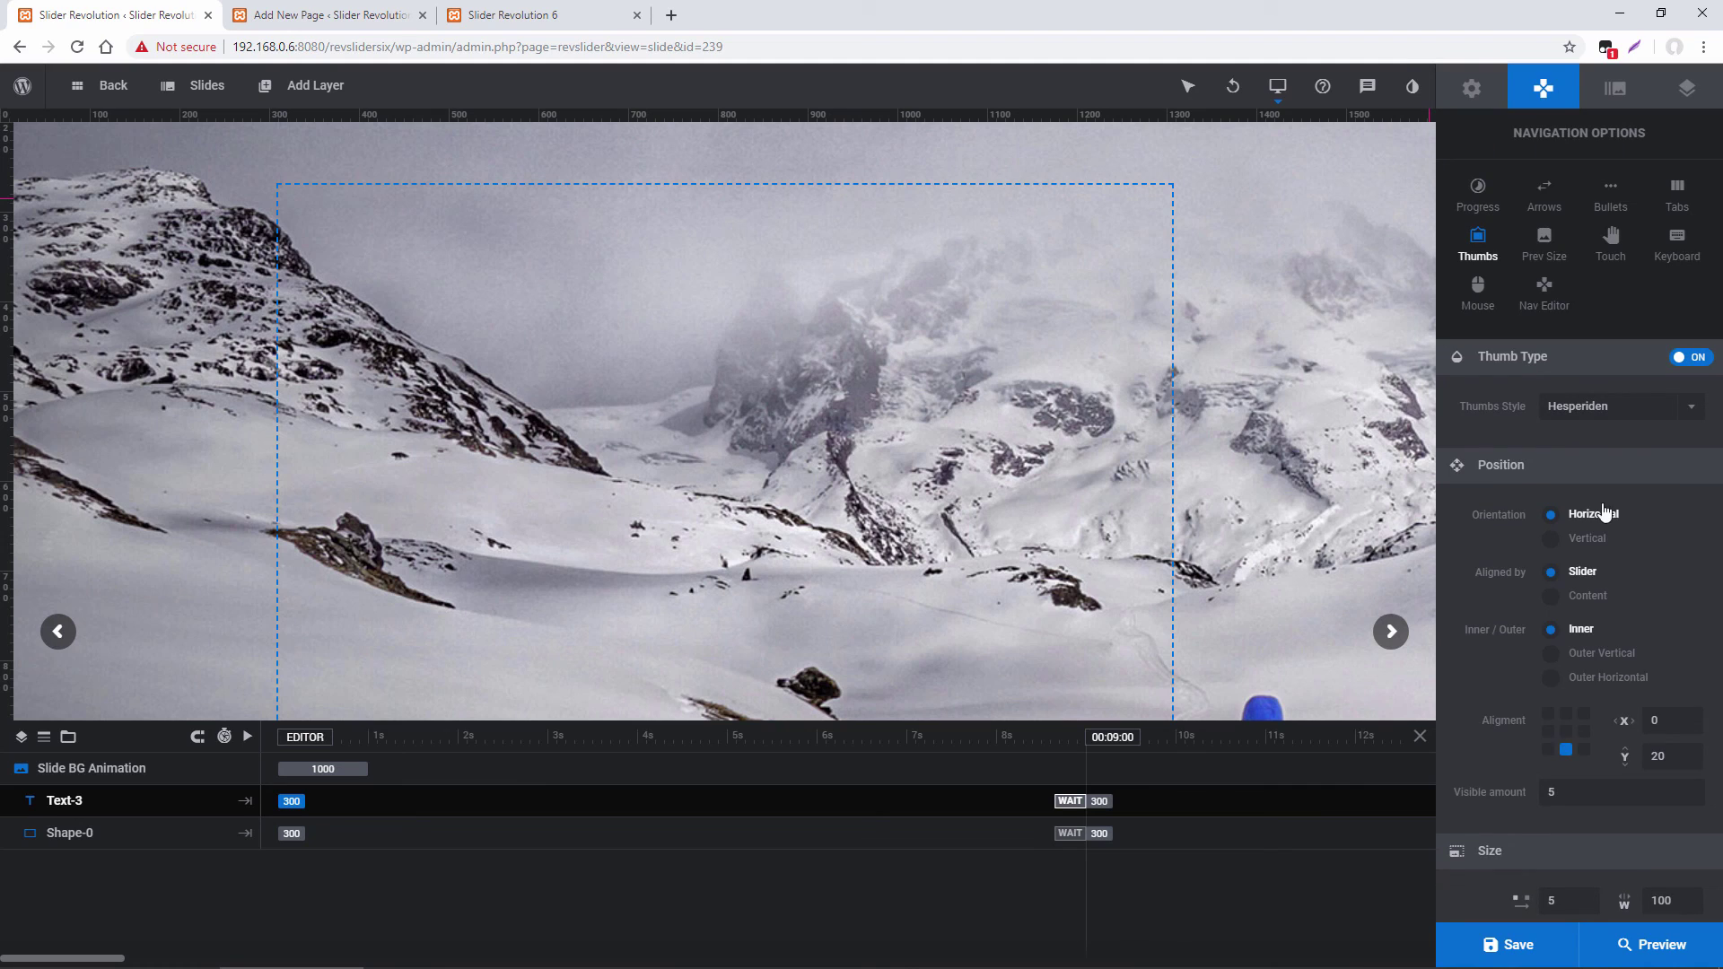
Set the navigation arrows to hide over a width of 640px
{"action": "left_click", "coordinate": [1544, 190]}
{"action": "scroll", "coordinate": [1527, 518], "scroll_direction": "down", "scroll_amount": 3}
{"action": "scroll", "coordinate": [1527, 519], "scroll_direction": "down", "scroll_amount": 2}
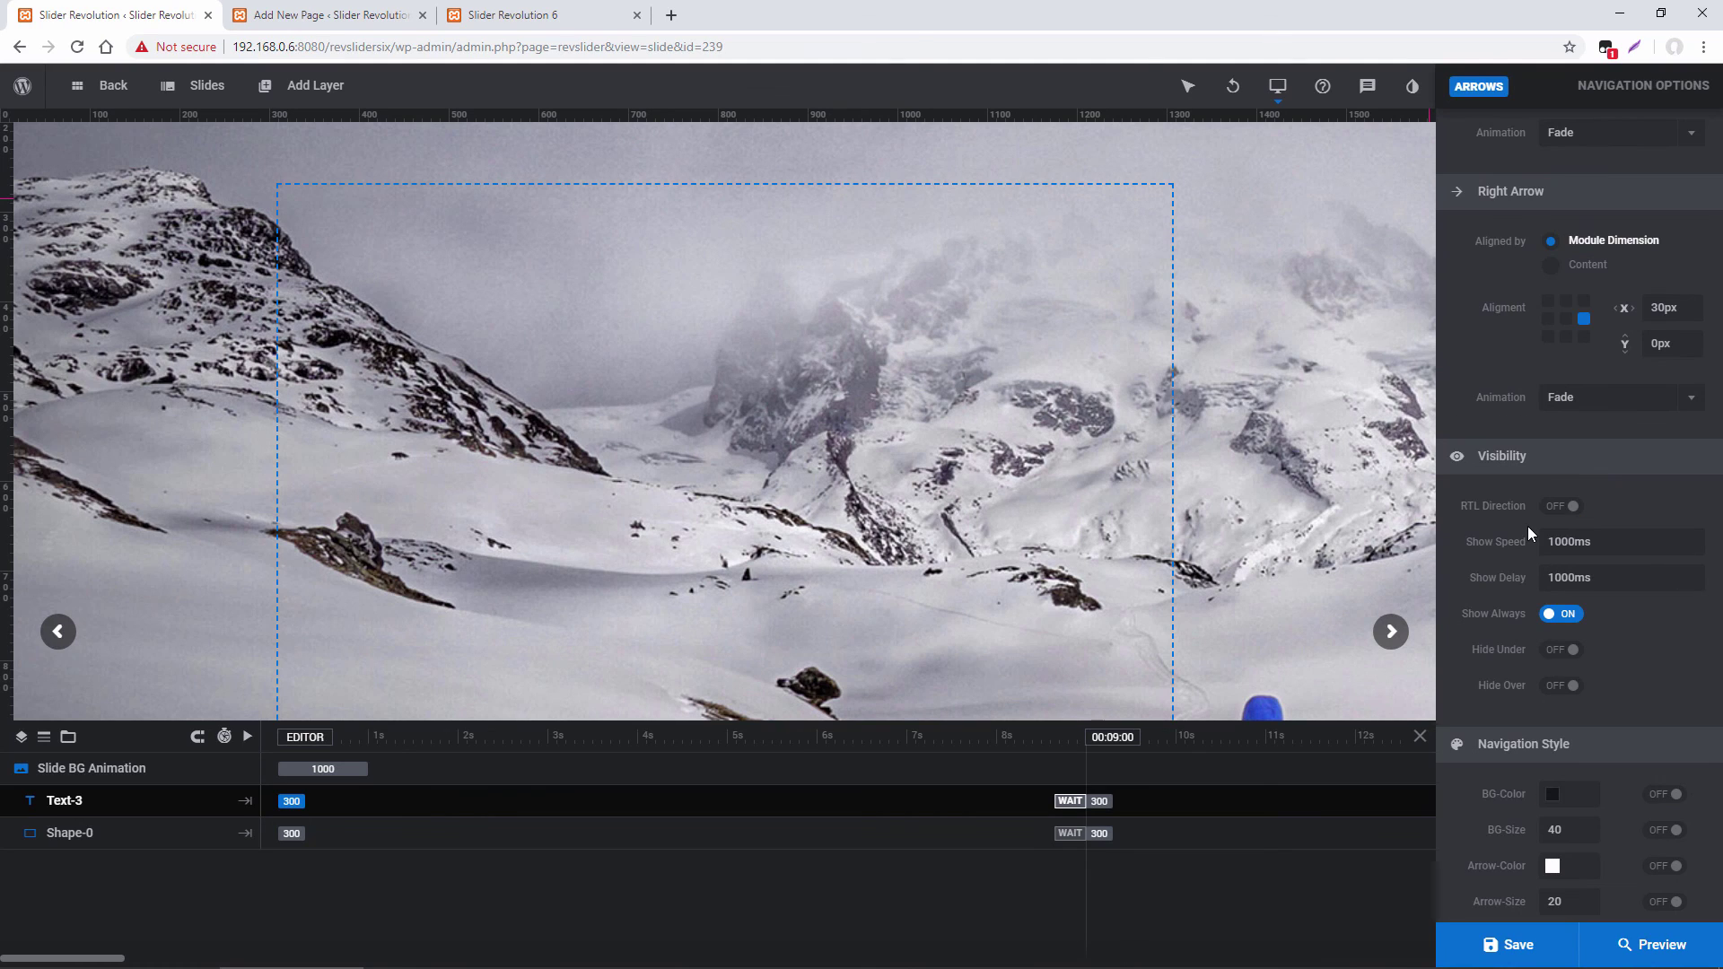
{"action": "left_click", "coordinate": [1559, 687]}
{"action": "left_click", "coordinate": [1678, 688]}
{"action": "type", "text": "640px"}
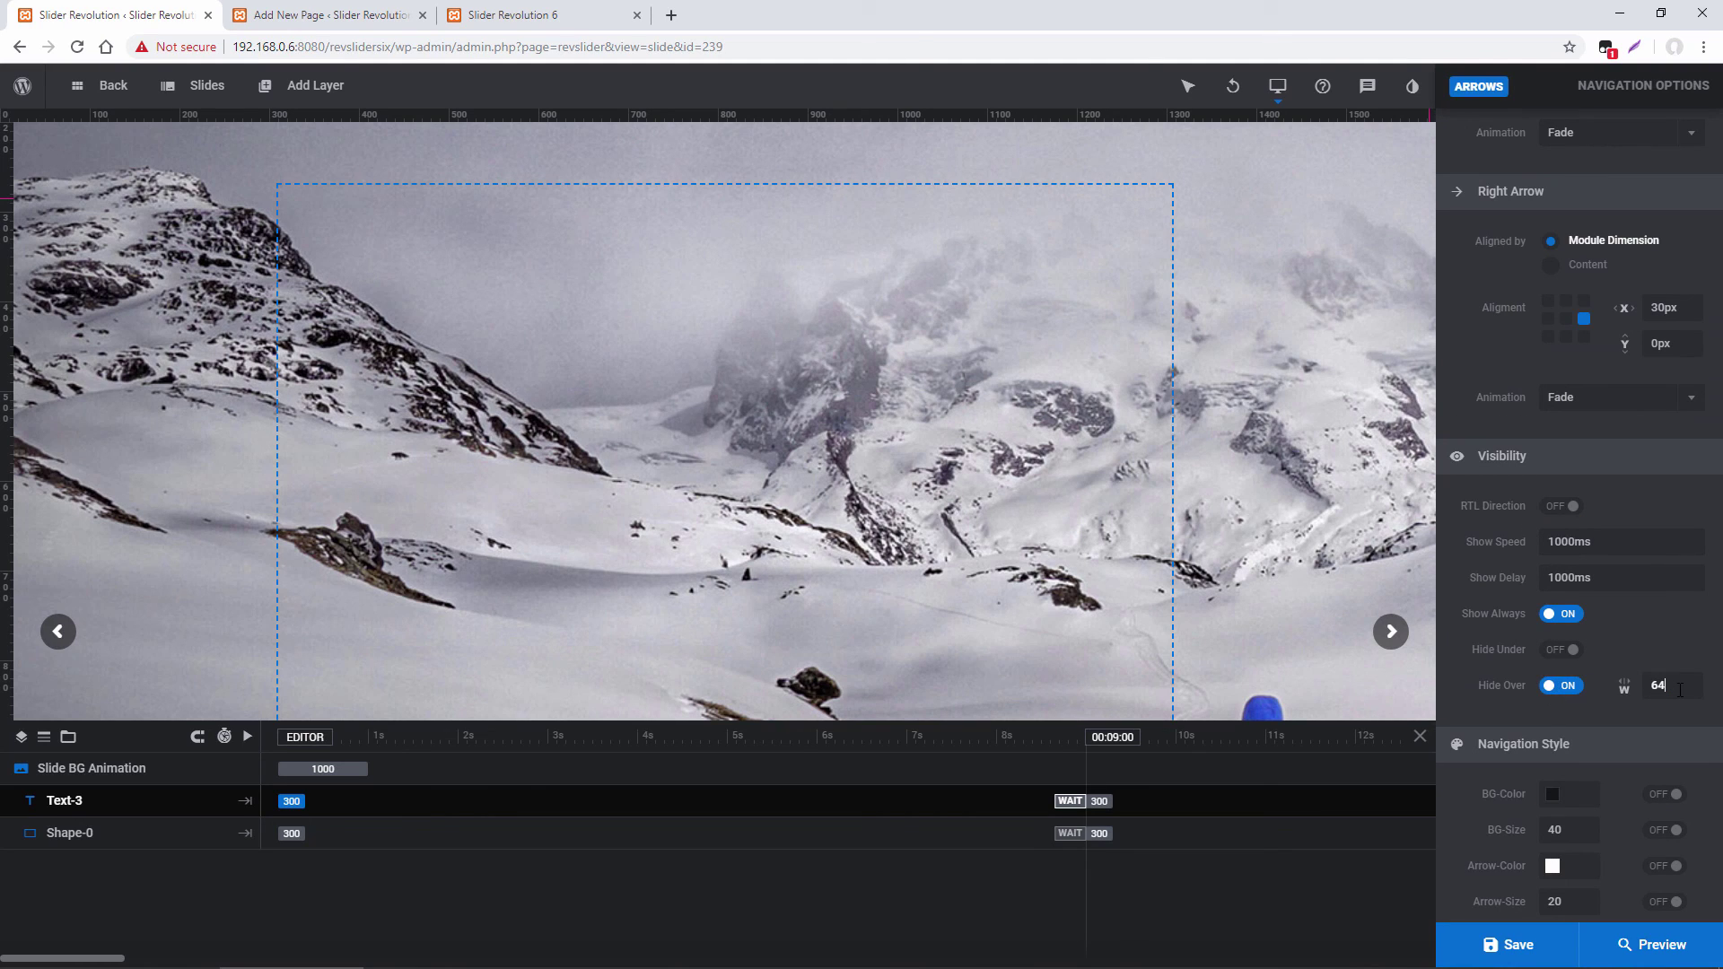